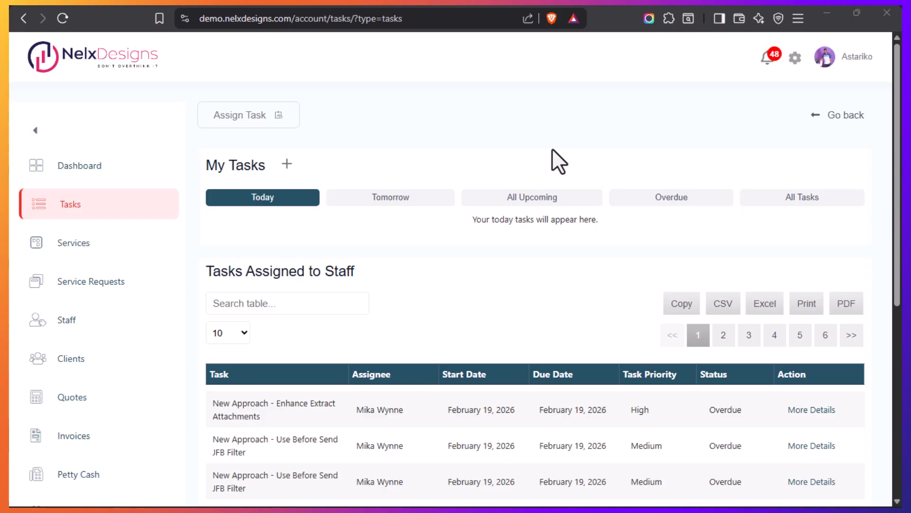
Look over the My Tasks and Tasks Assigned to Staff sections of the account's Tasks page
{"action": "scroll", "coordinate": [551, 186], "scroll_direction": "down", "scroll_amount": 5}
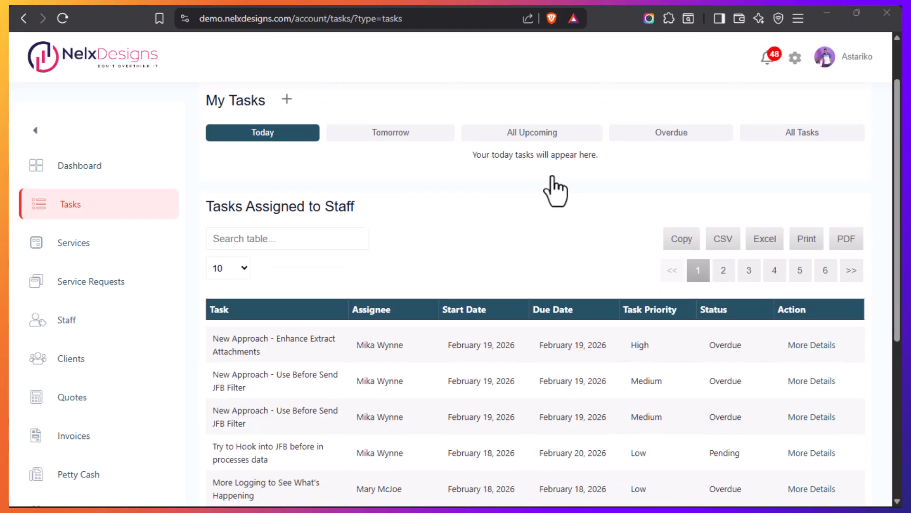
{"action": "scroll", "coordinate": [541, 204], "scroll_direction": "down", "scroll_amount": 3}
{"action": "scroll", "coordinate": [546, 285], "scroll_direction": "up", "scroll_amount": 7}
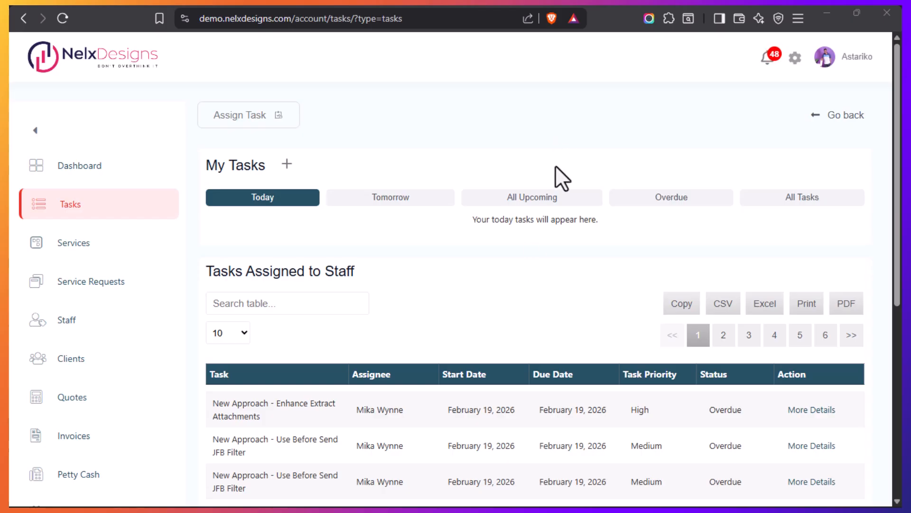
Switch to the JetPopup admin list and open page 2 of the popups
{"action": "mouse_move", "coordinate": [10, 302]}
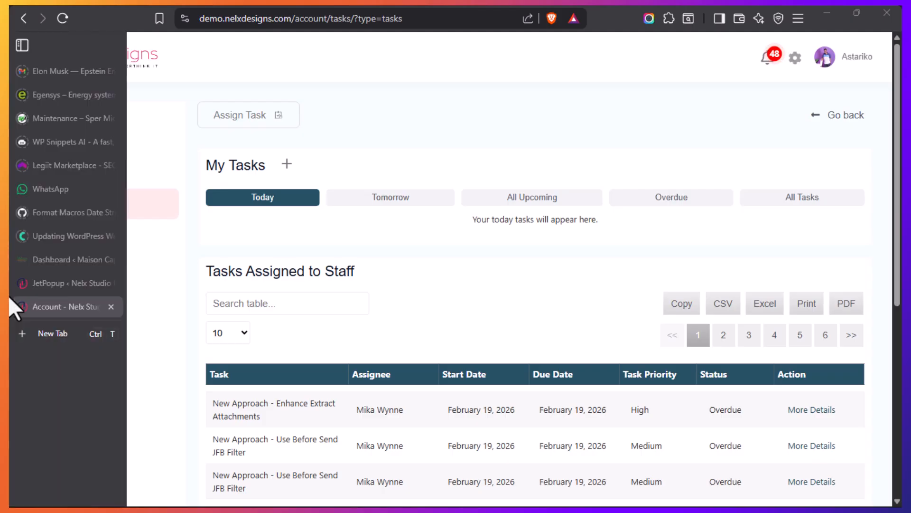
{"action": "left_click", "coordinate": [59, 284]}
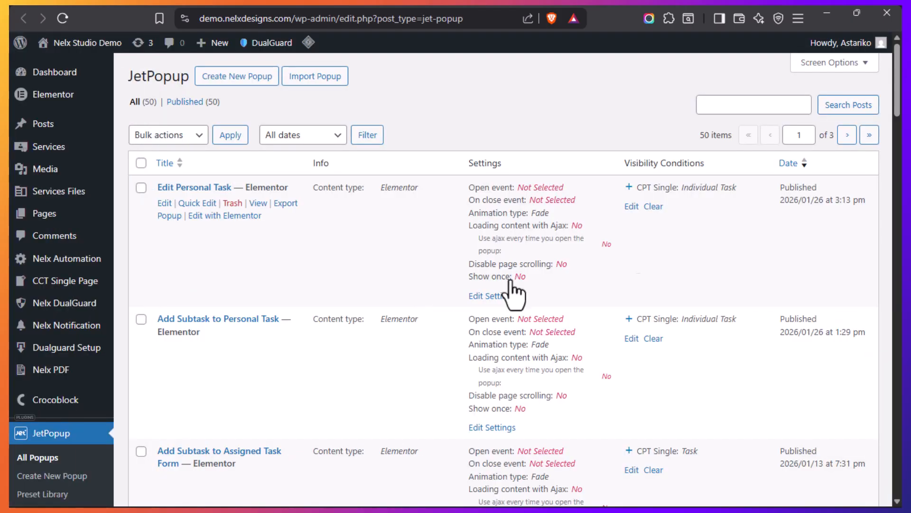
{"action": "left_click", "coordinate": [848, 135]}
Find the Assign Task popup in the JetPopup list and open its visibility conditions for editing
{"action": "mouse_move", "coordinate": [10, 313]}
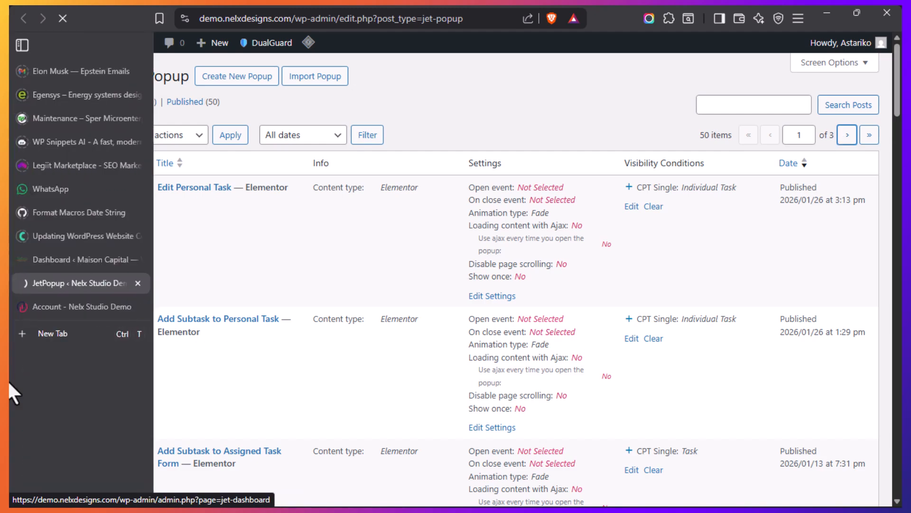
{"action": "left_click", "coordinate": [48, 306]}
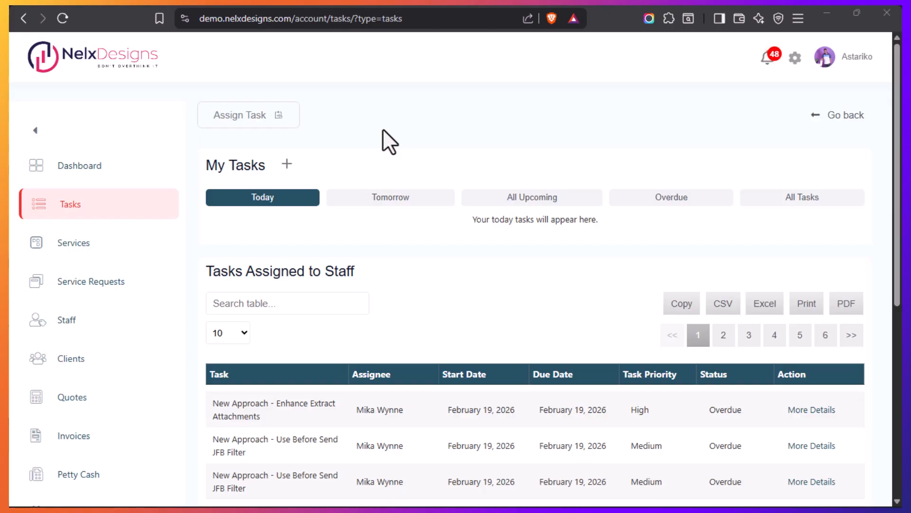
{"action": "mouse_move", "coordinate": [7, 291]}
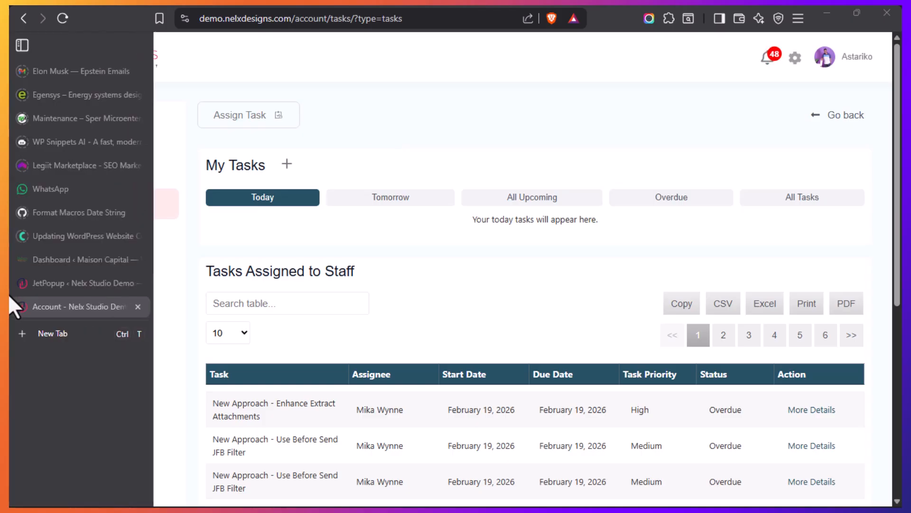
{"action": "left_click", "coordinate": [48, 282]}
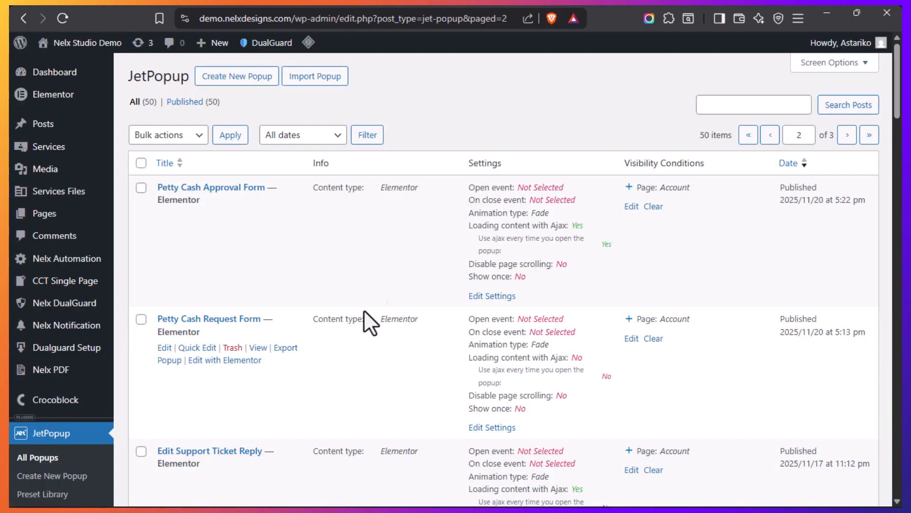
{"action": "scroll", "coordinate": [378, 311], "scroll_direction": "down", "scroll_amount": 20}
{"action": "scroll", "coordinate": [302, 317], "scroll_direction": "up", "scroll_amount": 7}
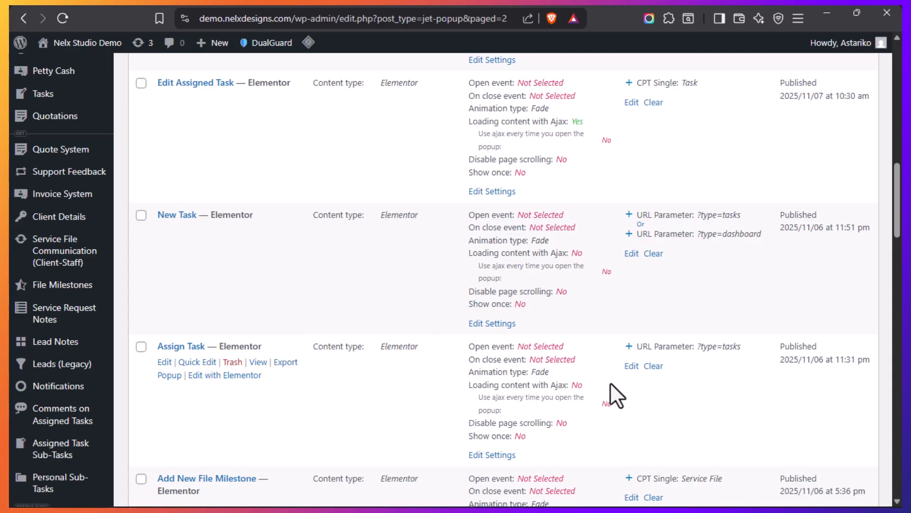
{"action": "left_click", "coordinate": [631, 367]}
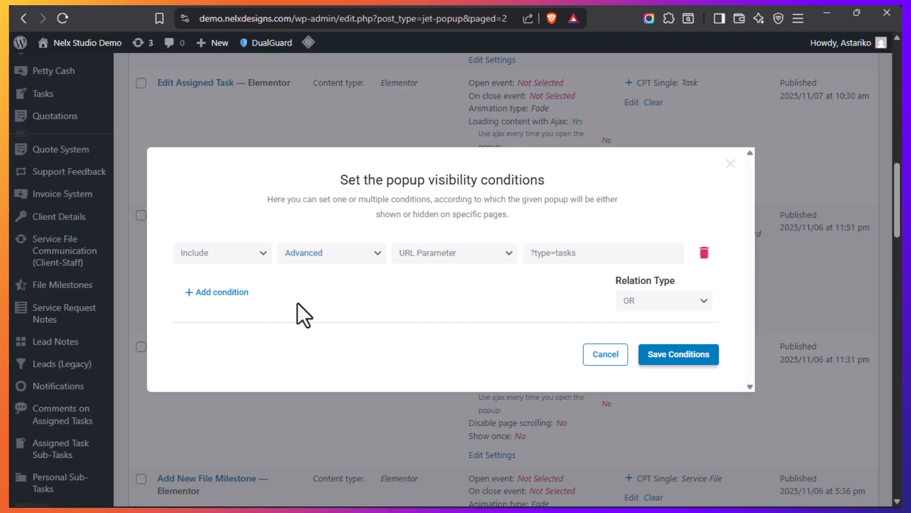
Add a visibility condition to the Assign Task popup that includes the singular page Account
{"action": "left_click", "coordinate": [223, 292]}
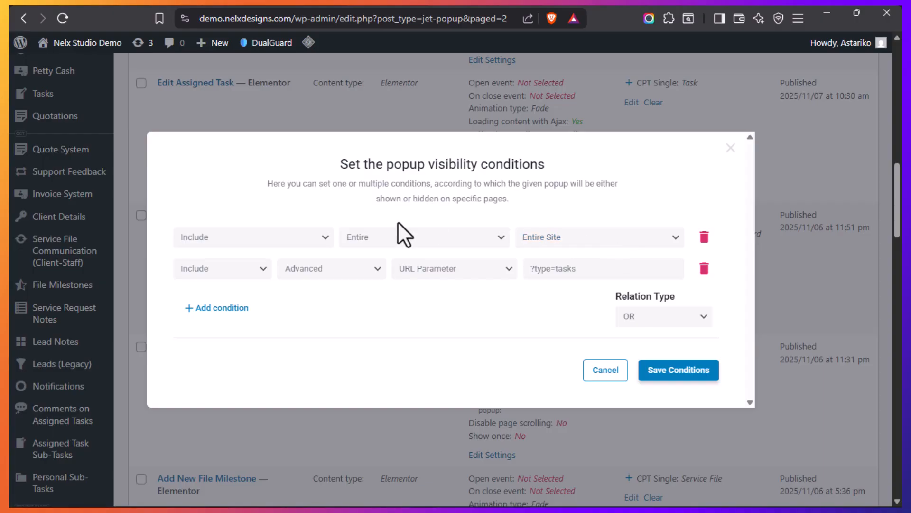
{"action": "left_click", "coordinate": [498, 238]}
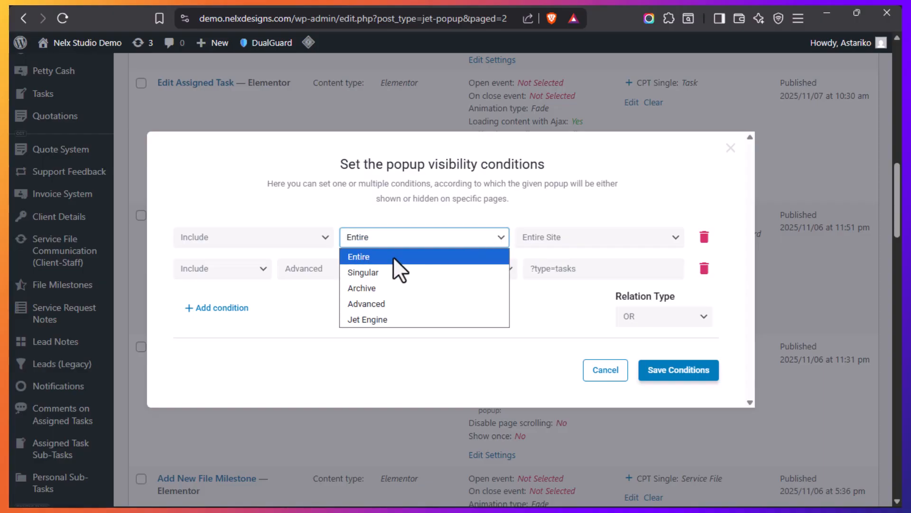
{"action": "left_click", "coordinate": [381, 273]}
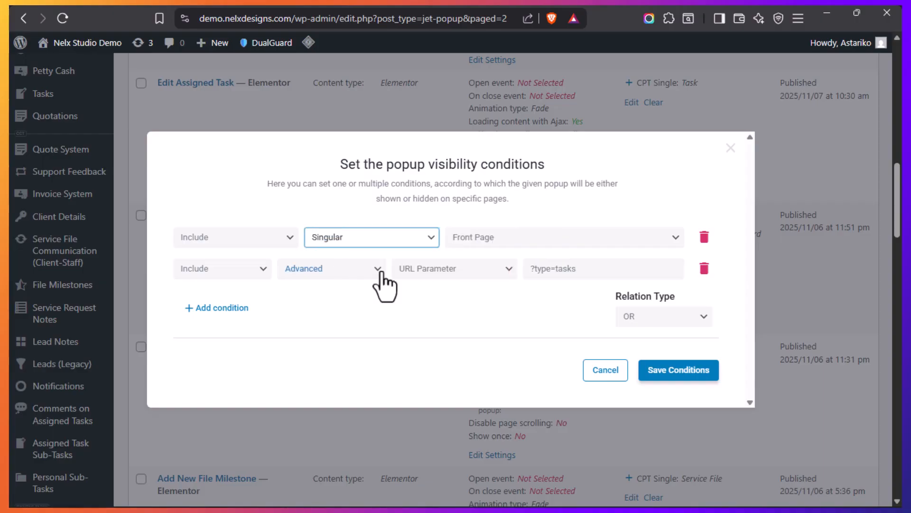
{"action": "left_click", "coordinate": [519, 237]}
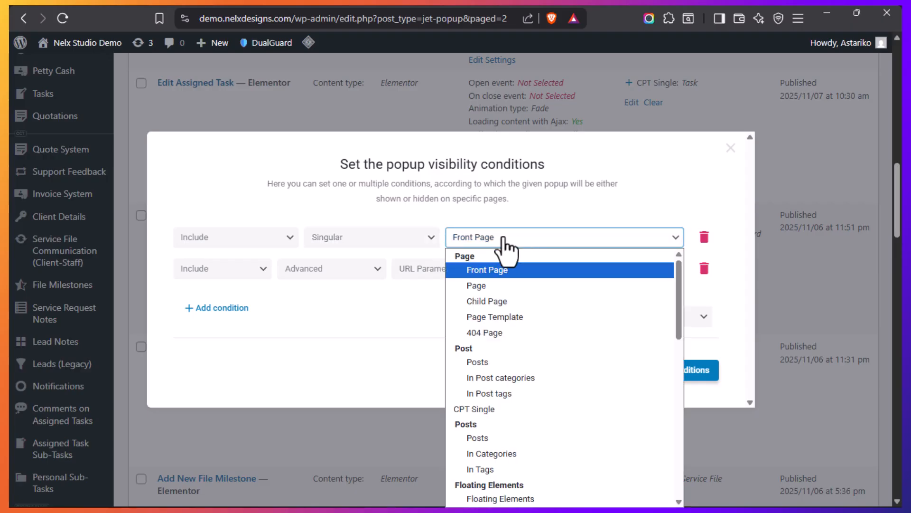
{"action": "left_click", "coordinate": [472, 287]}
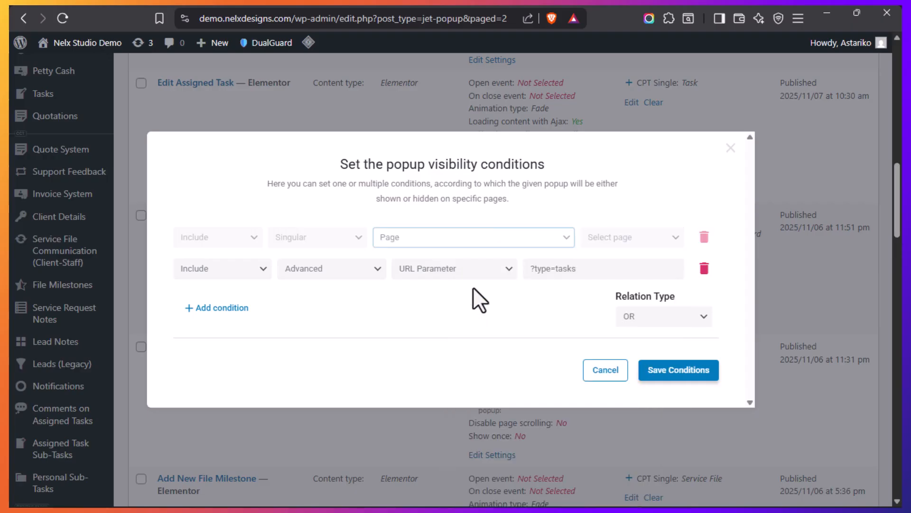
{"action": "left_click", "coordinate": [609, 240]}
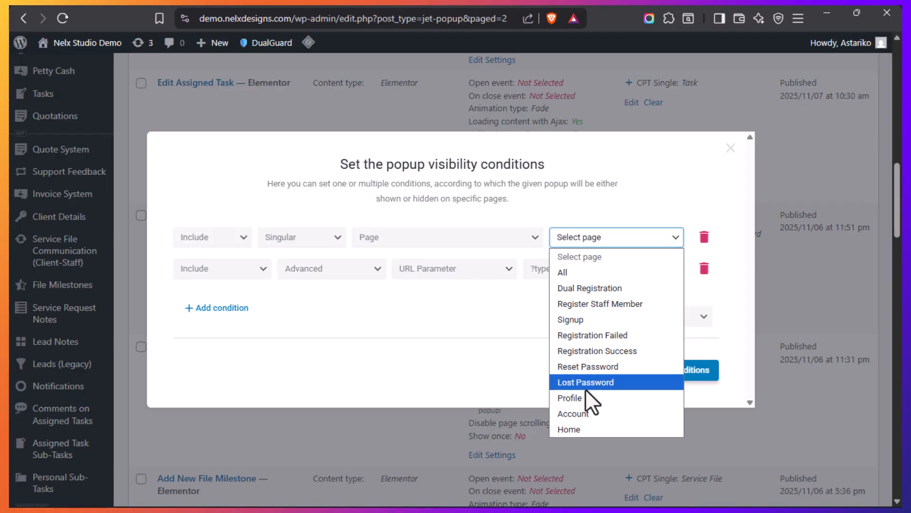
{"action": "left_click", "coordinate": [587, 417]}
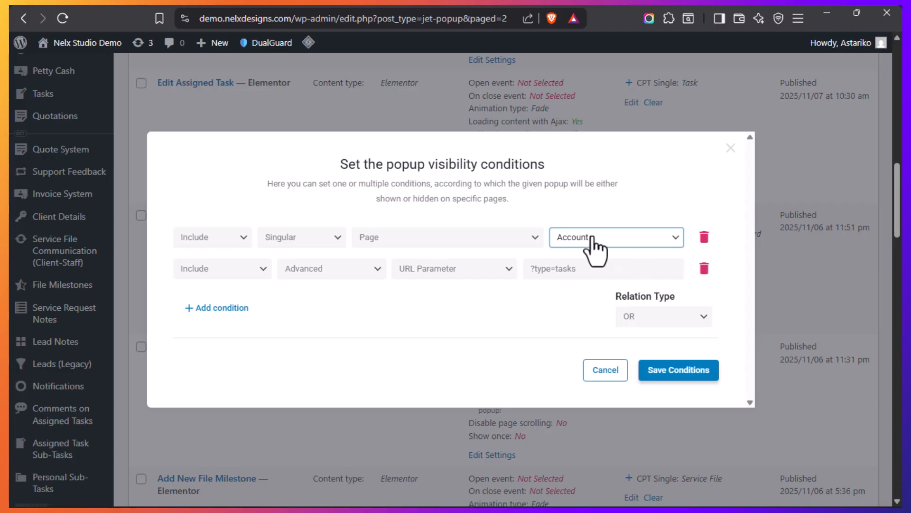
Compare the account Tasks page's web address with the conditions set for the Assign Task popup
{"action": "mouse_move", "coordinate": [7, 279]}
{"action": "left_click", "coordinate": [44, 311]}
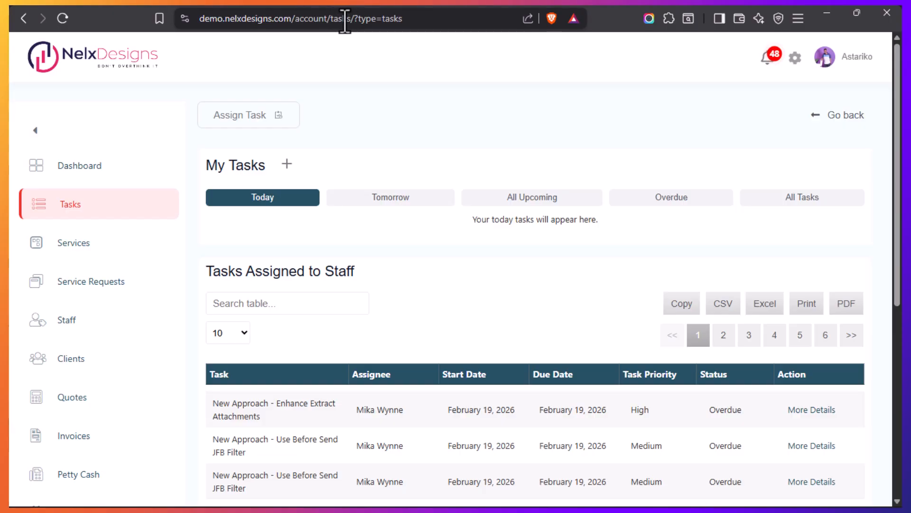
{"action": "mouse_move", "coordinate": [9, 310]}
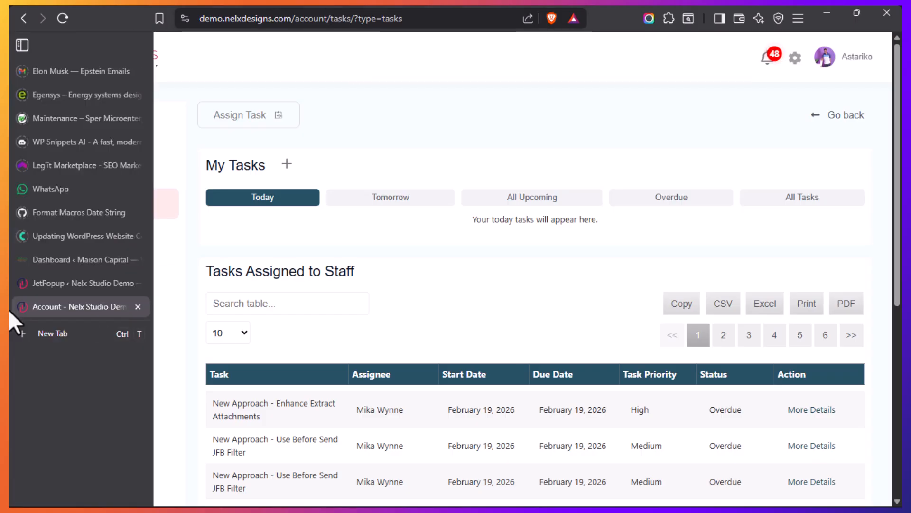
{"action": "left_click", "coordinate": [47, 283]}
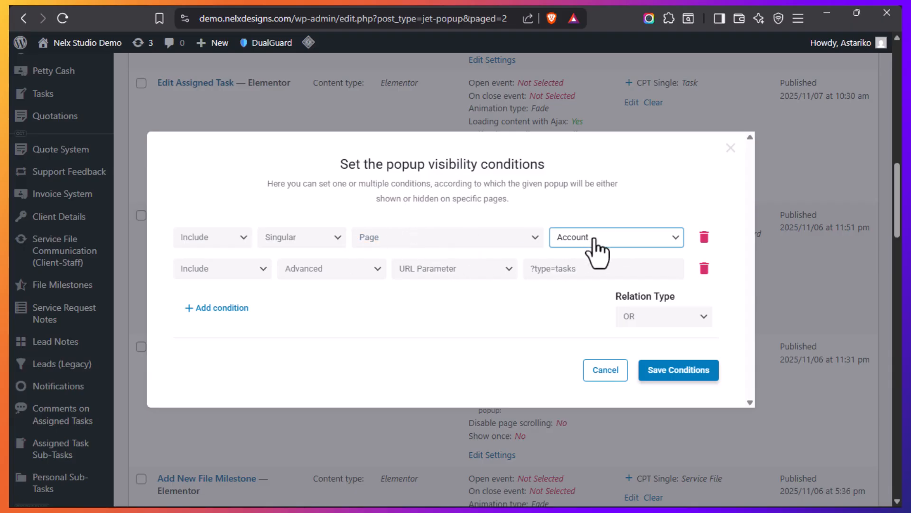
{"action": "mouse_move", "coordinate": [14, 304]}
{"action": "left_click", "coordinate": [44, 312]}
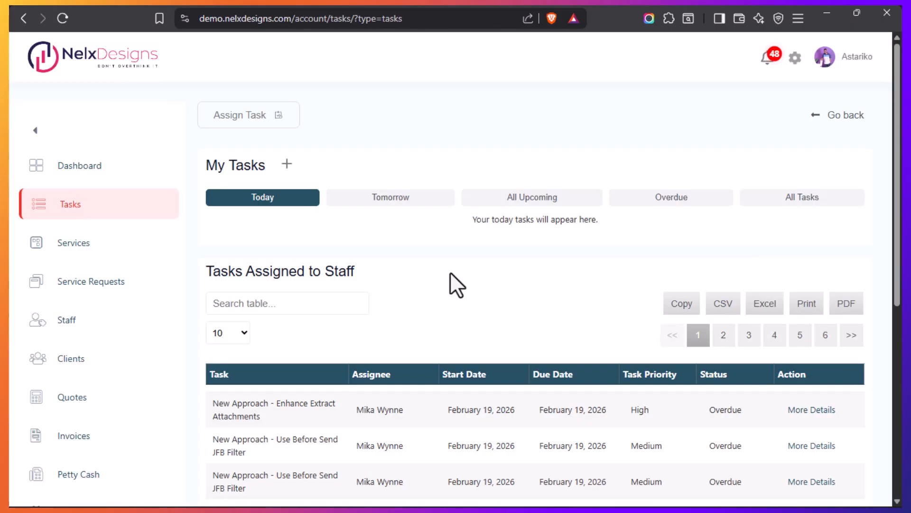
{"action": "mouse_move", "coordinate": [7, 339]}
{"action": "left_click", "coordinate": [50, 283]}
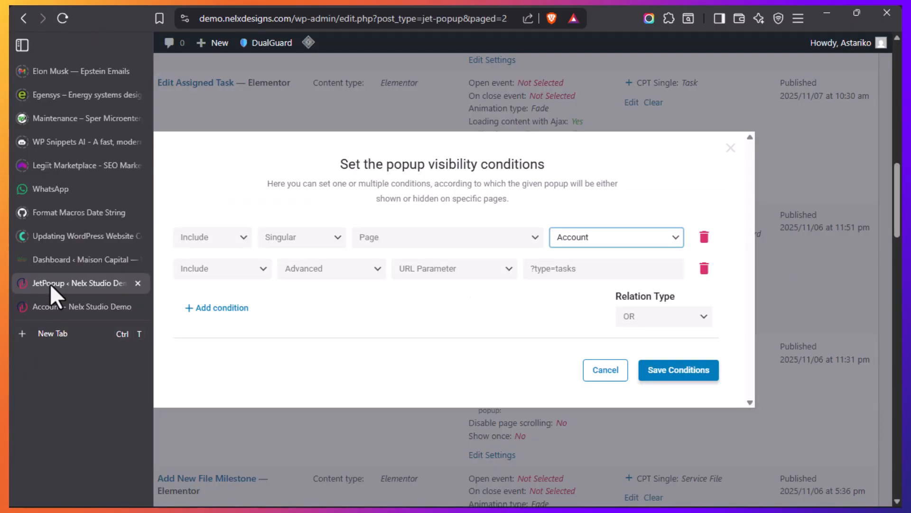
Delete the Account page condition, keep the ?type=tasks URL parameter condition, and save the Assign Task popup's conditions
{"action": "left_click_drag", "start_coordinate": [587, 275], "coordinate": [525, 258]}
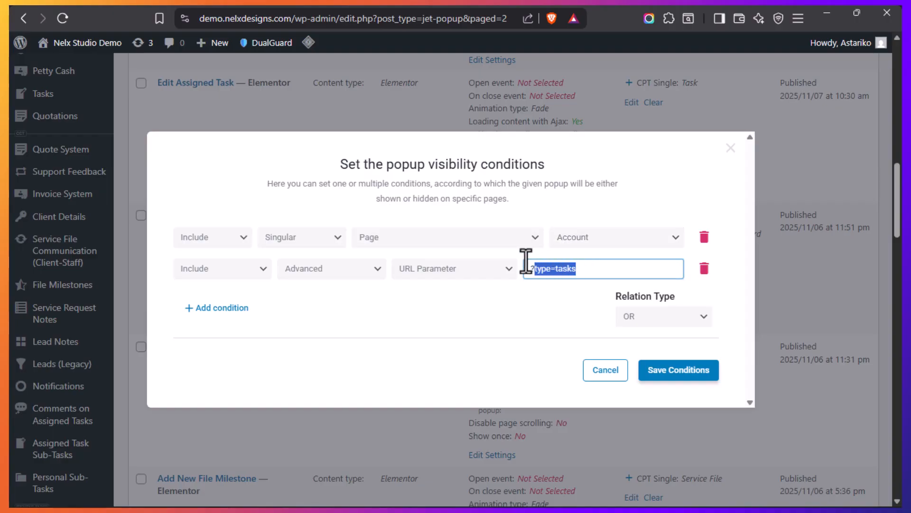
{"action": "left_click", "coordinate": [588, 270]}
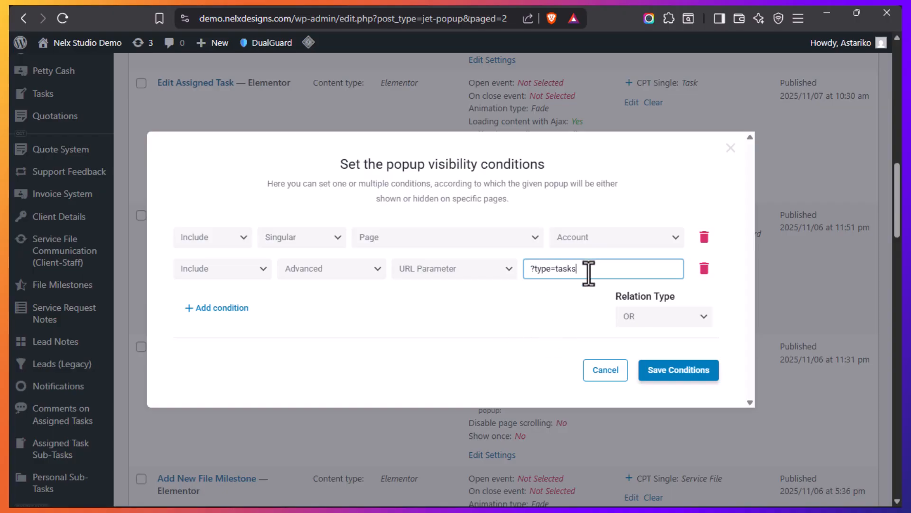
{"action": "left_click_drag", "start_coordinate": [589, 269], "coordinate": [524, 269]}
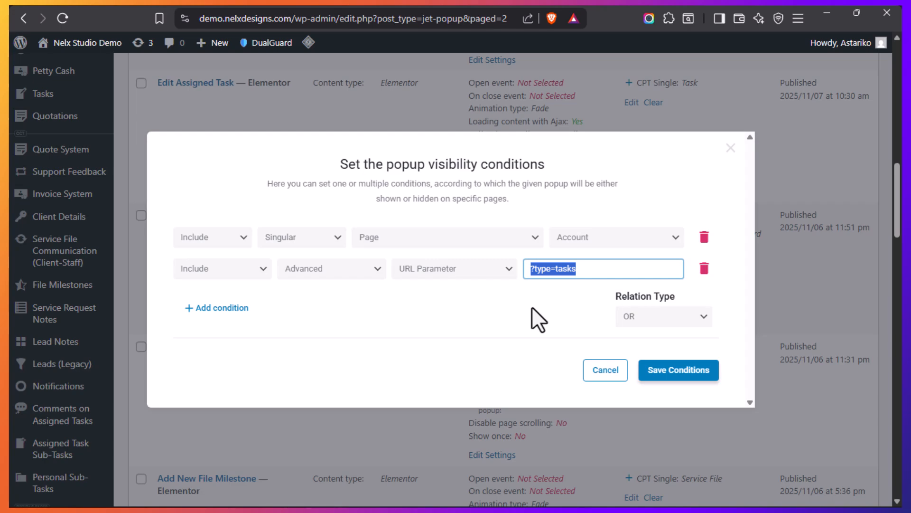
{"action": "left_click", "coordinate": [705, 237]}
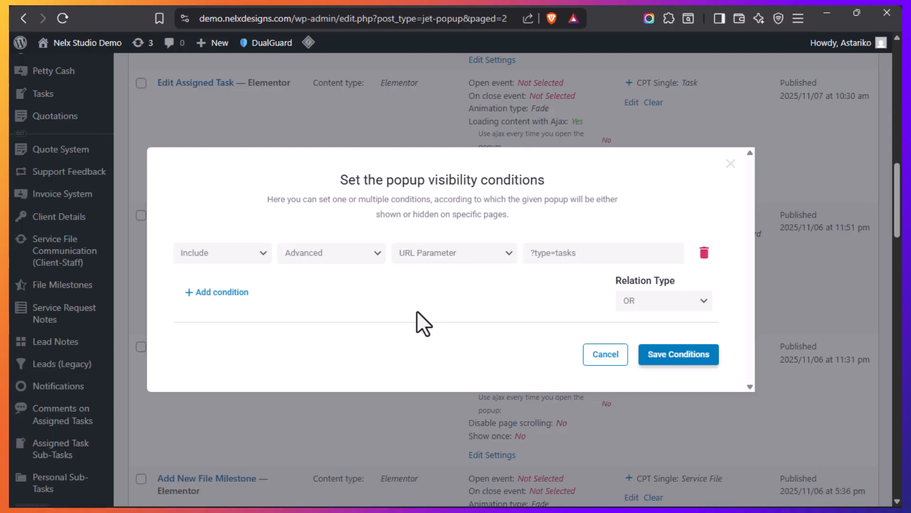
{"action": "left_click", "coordinate": [667, 360]}
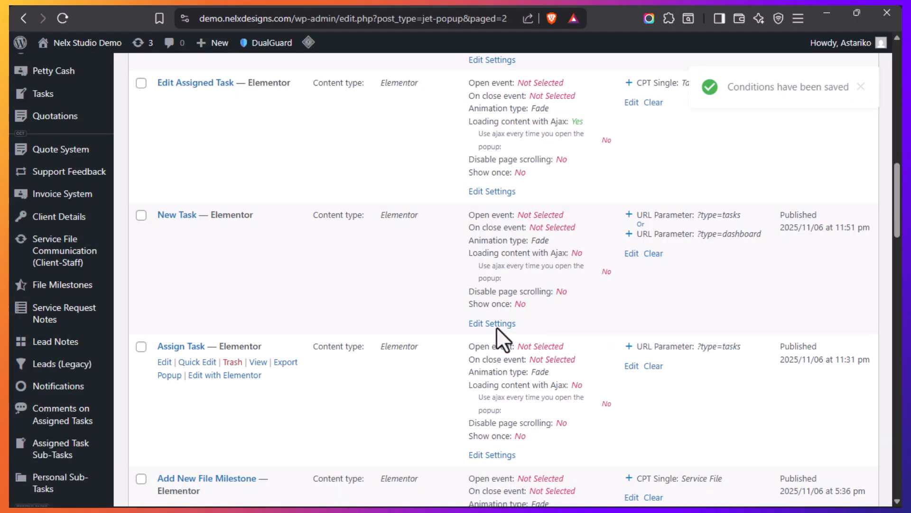
On the account Tasks page, examine the Tomorrow, All Upcoming and Overdue personal tasks and the table of tasks assigned to staff
{"action": "mouse_move", "coordinate": [16, 333]}
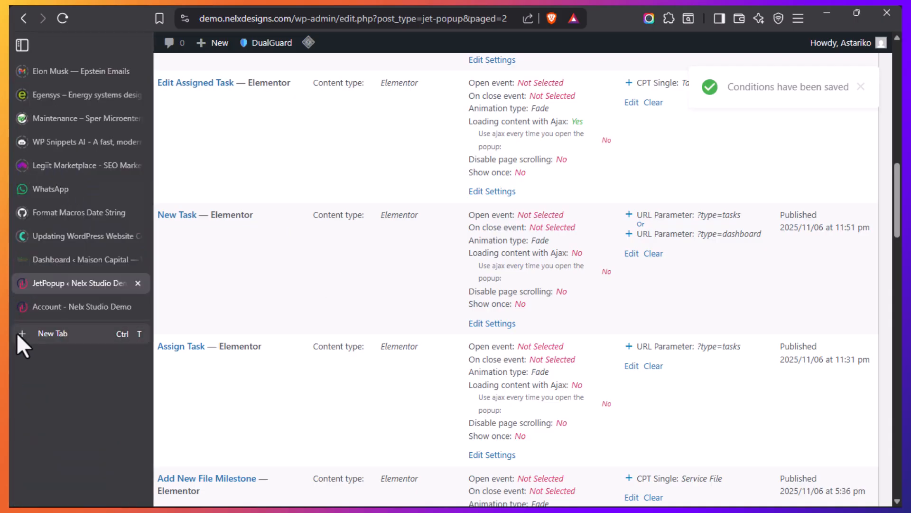
{"action": "left_click", "coordinate": [66, 301]}
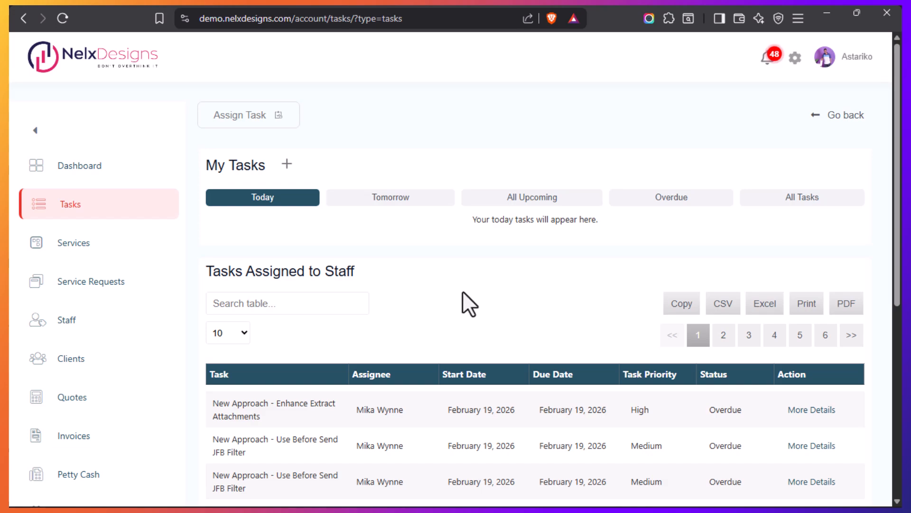
{"action": "scroll", "coordinate": [455, 289], "scroll_direction": "down", "scroll_amount": 3}
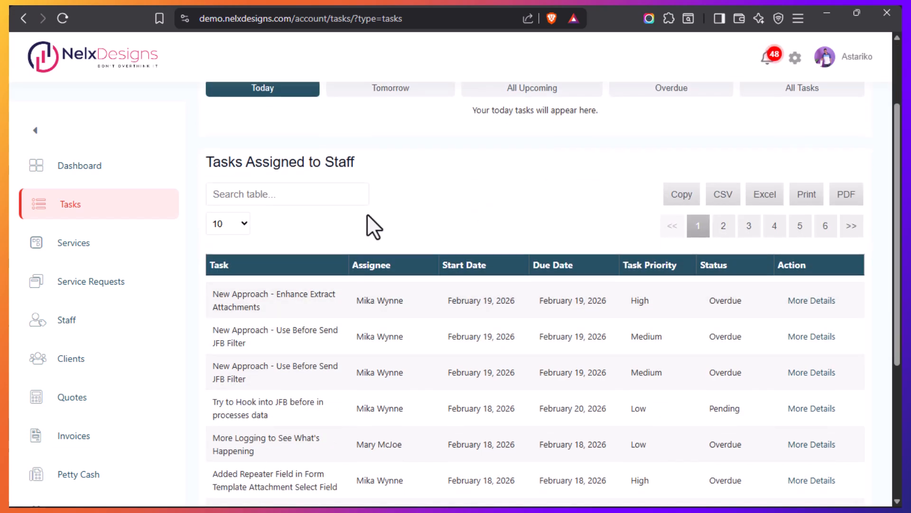
{"action": "scroll", "coordinate": [370, 223], "scroll_direction": "up", "scroll_amount": 3}
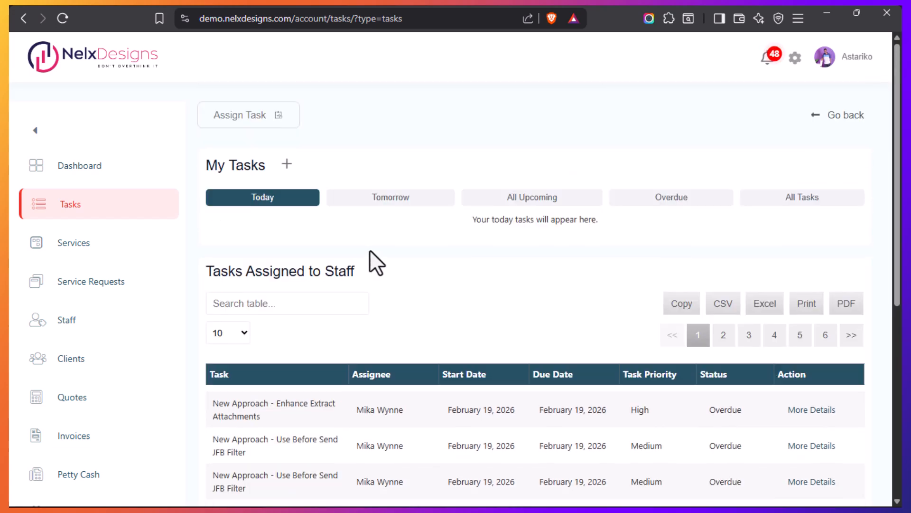
{"action": "left_click", "coordinate": [391, 201]}
{"action": "left_click", "coordinate": [551, 202]}
{"action": "left_click", "coordinate": [684, 200]}
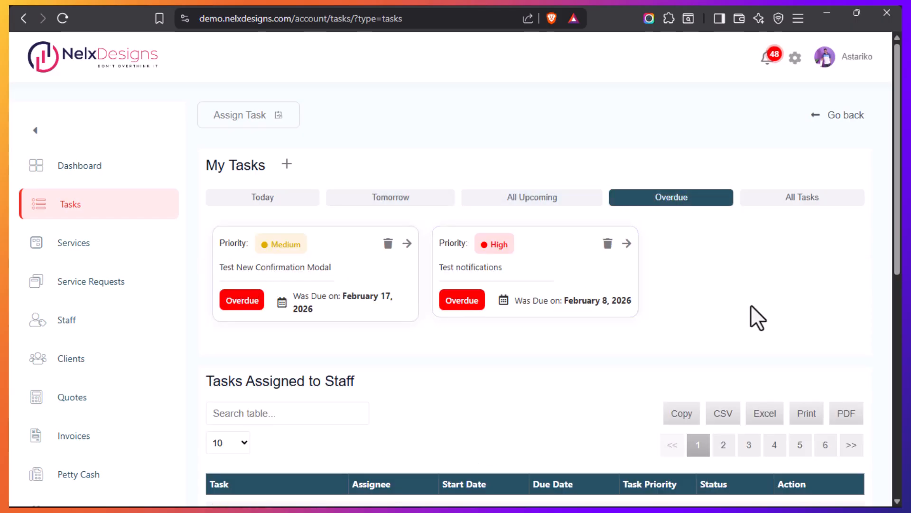
{"action": "scroll", "coordinate": [592, 354], "scroll_direction": "down", "scroll_amount": 7}
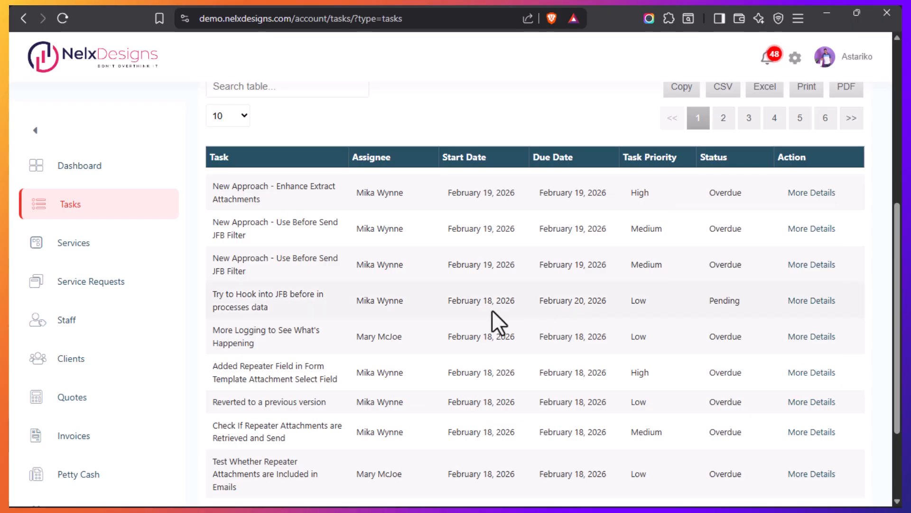
{"action": "scroll", "coordinate": [480, 311], "scroll_direction": "down", "scroll_amount": 1}
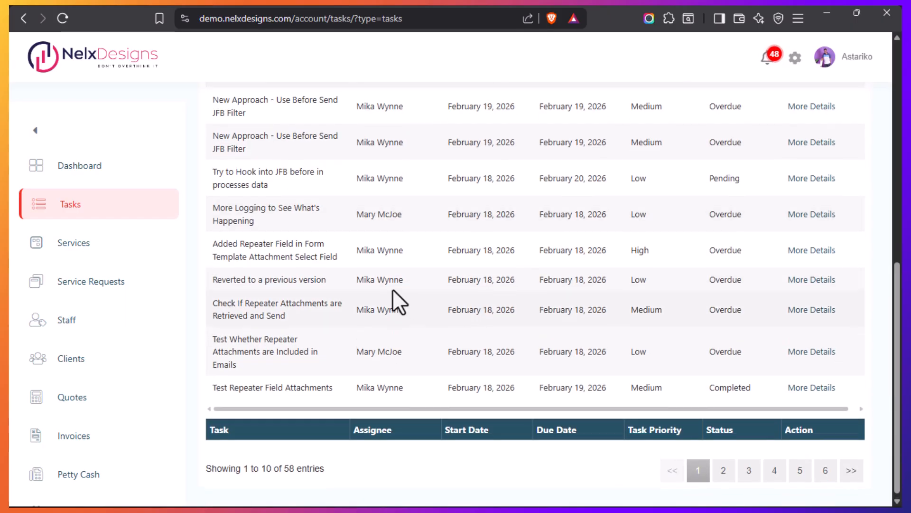
{"action": "scroll", "coordinate": [403, 299], "scroll_direction": "up", "scroll_amount": 8}
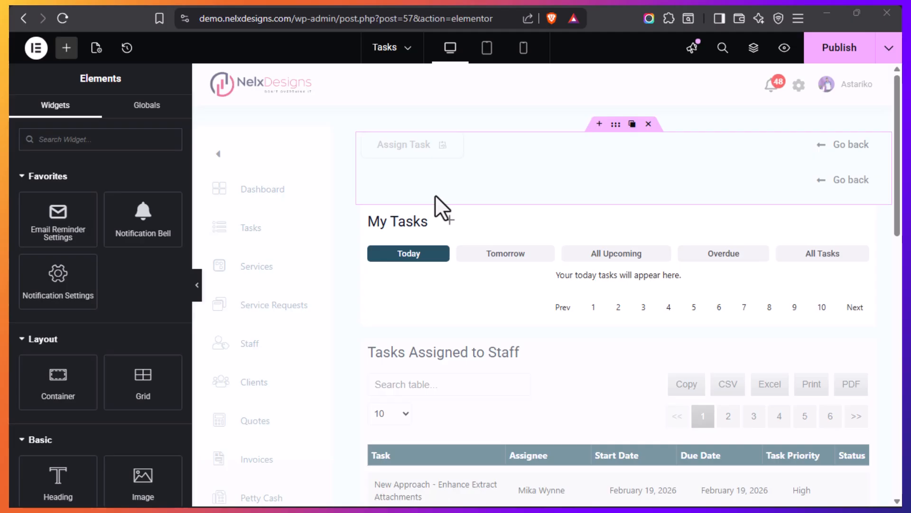
Open the Assign Task button's settings and inspect its JetPopup attached popup and trigger type
{"action": "mouse_move", "coordinate": [423, 143]}
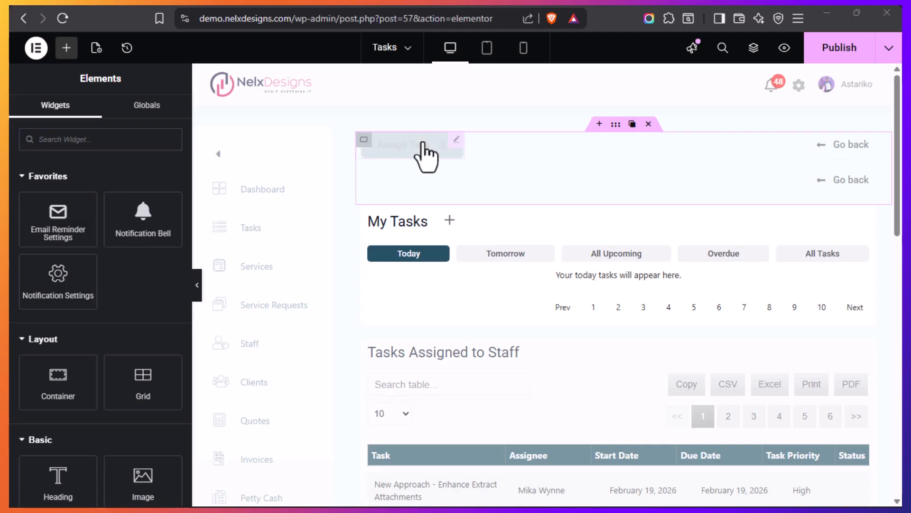
{"action": "left_click", "coordinate": [456, 139]}
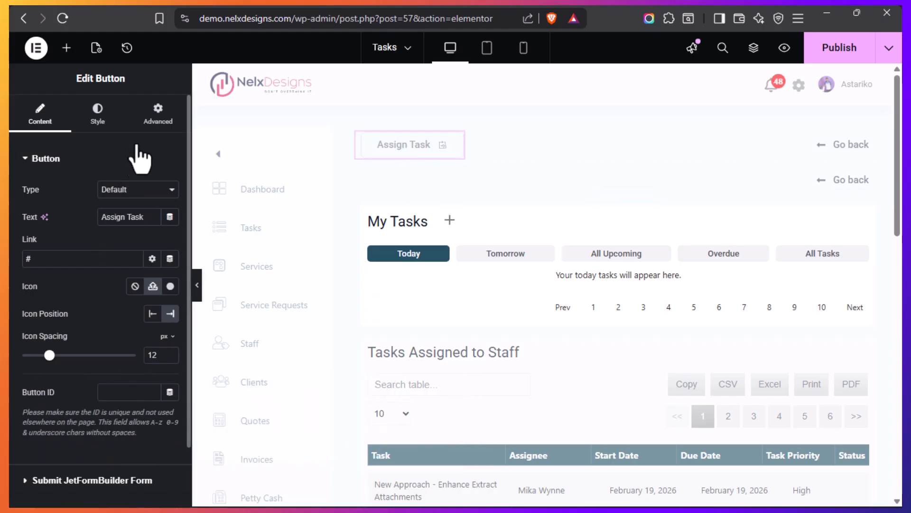
{"action": "left_click", "coordinate": [160, 137]}
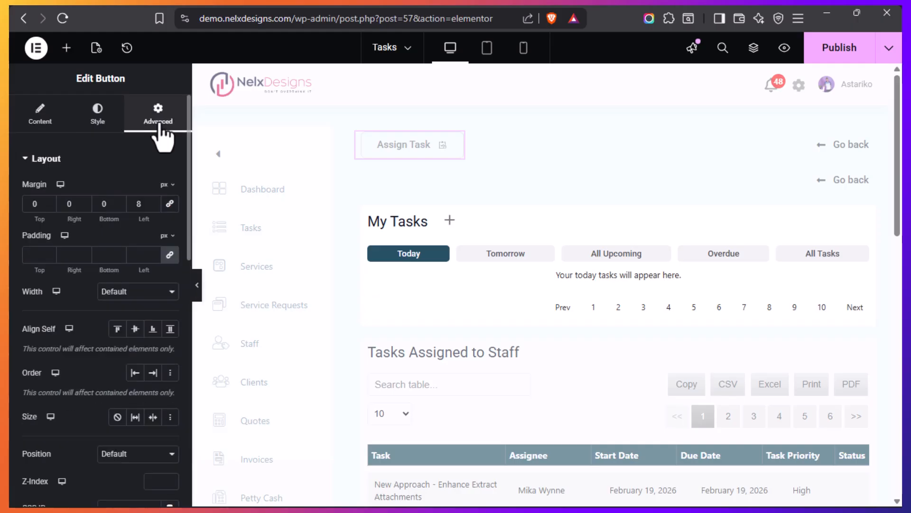
{"action": "left_click", "coordinate": [60, 174]}
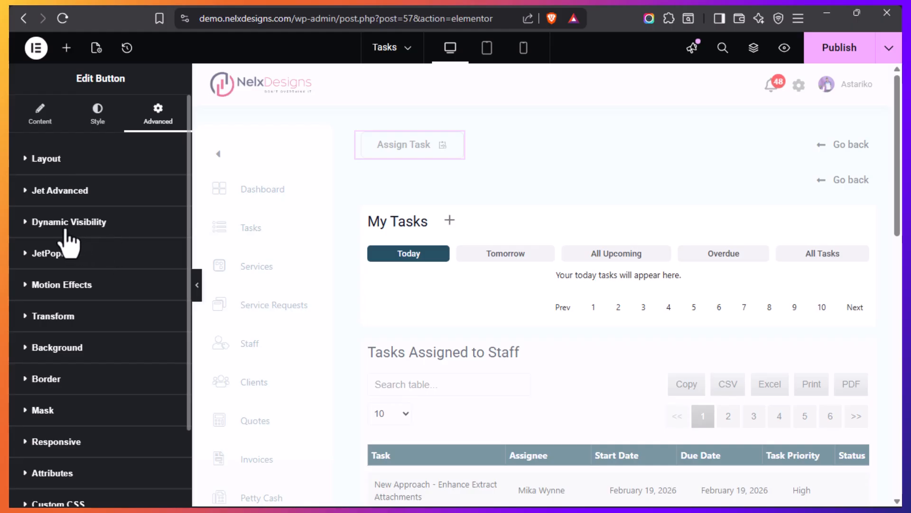
{"action": "left_click", "coordinate": [27, 258]}
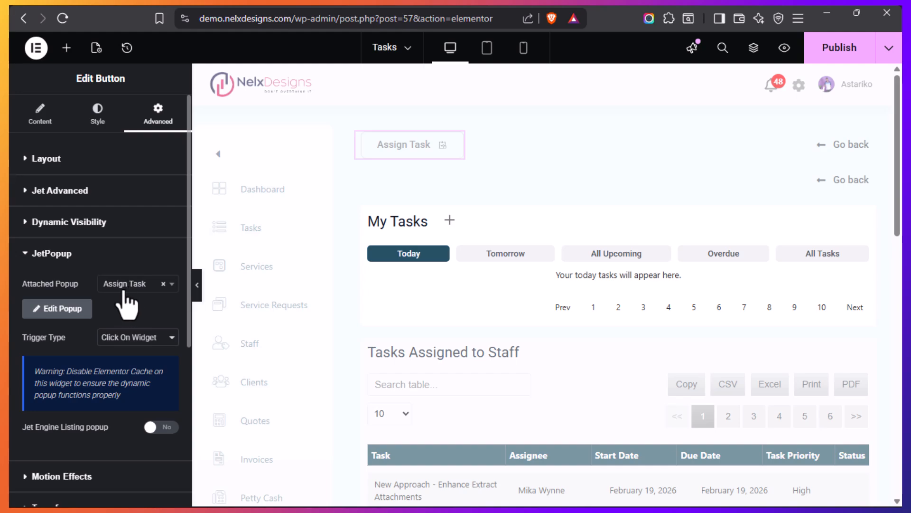
{"action": "scroll", "coordinate": [113, 293], "scroll_direction": "down", "scroll_amount": 2}
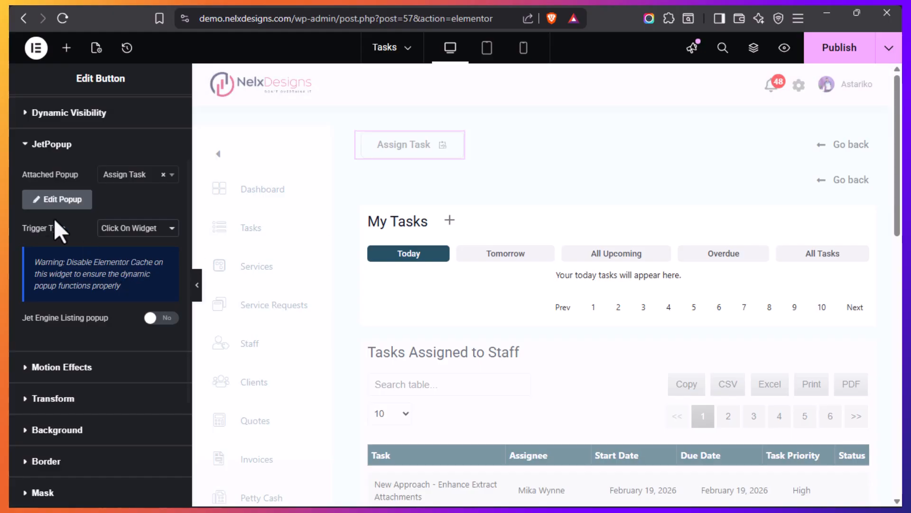
{"action": "scroll", "coordinate": [29, 203], "scroll_direction": "up", "scroll_amount": 3}
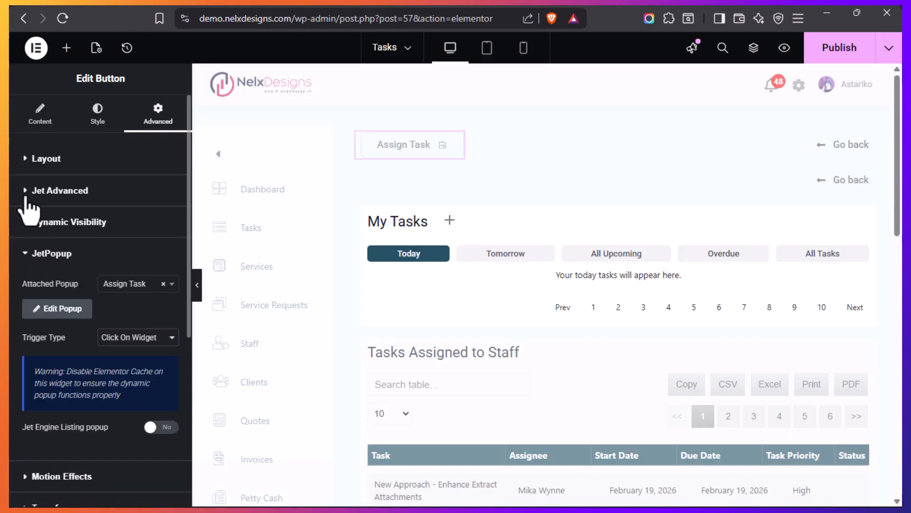
Inspect the Assign Task button's Dynamic Visibility settings, including the roles in its User Role is condition
{"action": "left_click", "coordinate": [29, 254]}
{"action": "left_click", "coordinate": [24, 224]}
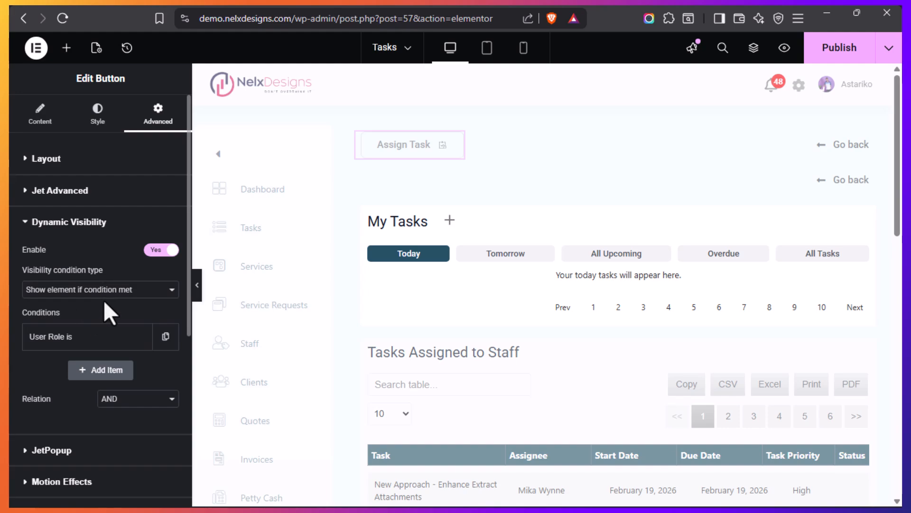
{"action": "left_click", "coordinate": [92, 341]}
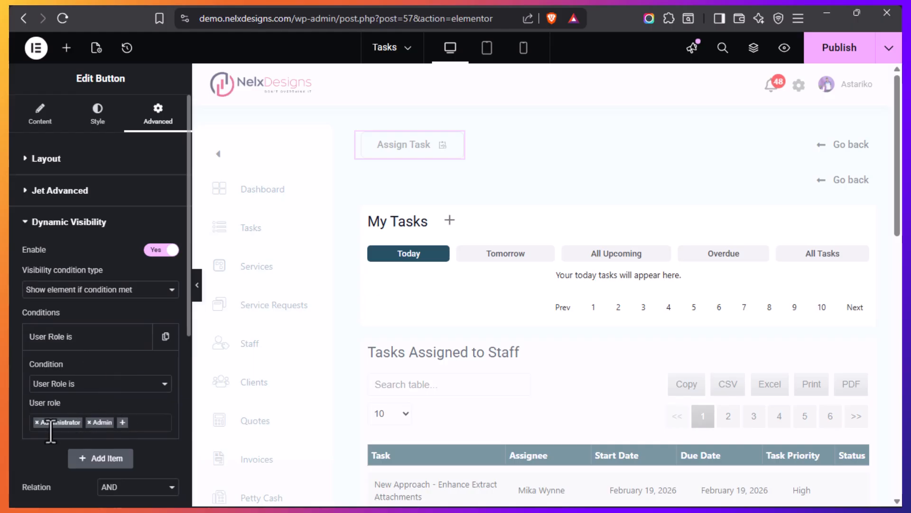
{"action": "left_click", "coordinate": [87, 337]}
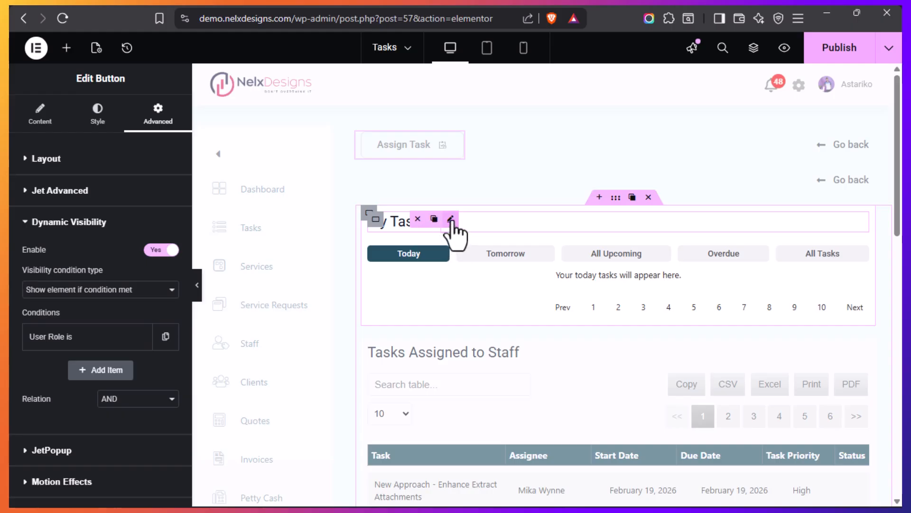
Inspect the JetPopup settings of the plus icon beside the My Tasks heading
{"action": "left_click", "coordinate": [450, 219]}
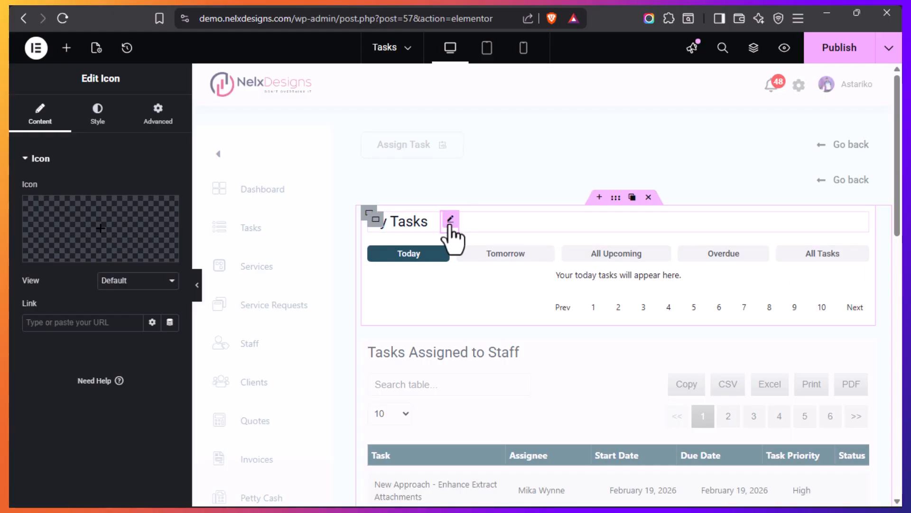
{"action": "left_click", "coordinate": [165, 124]}
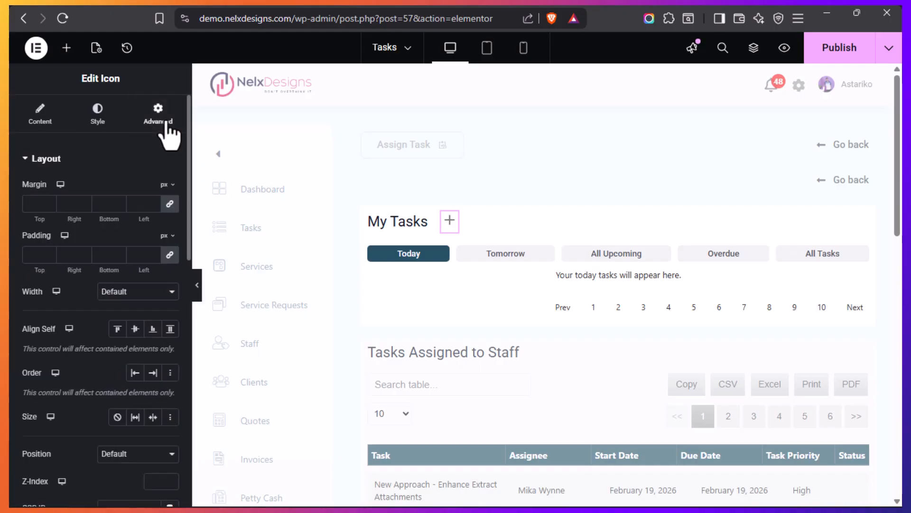
{"action": "left_click", "coordinate": [63, 164]}
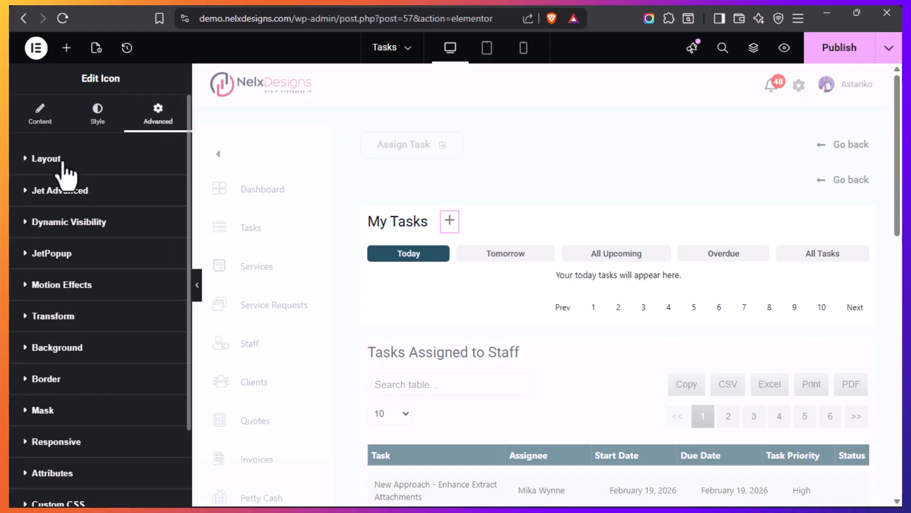
{"action": "left_click", "coordinate": [28, 254]}
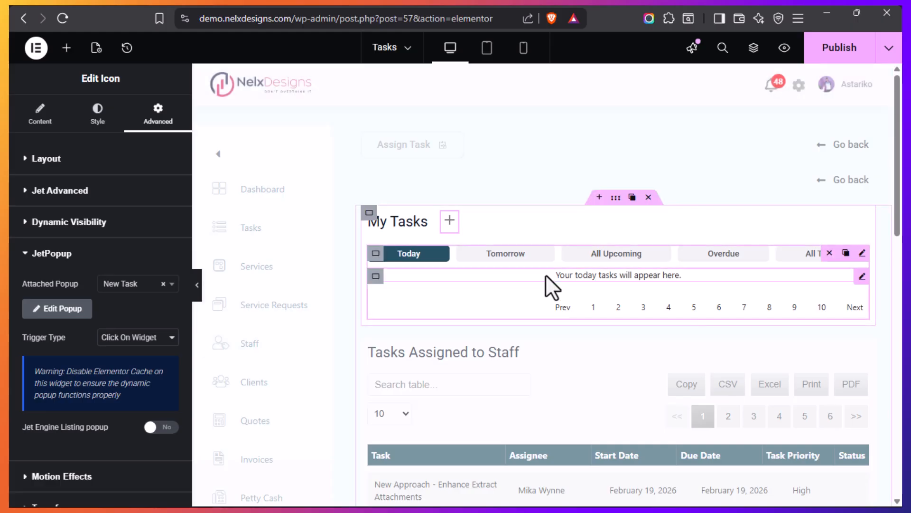
Review the My Tasks tab items and the Today listing grid's General and Custom Query settings
{"action": "left_click", "coordinate": [862, 254]}
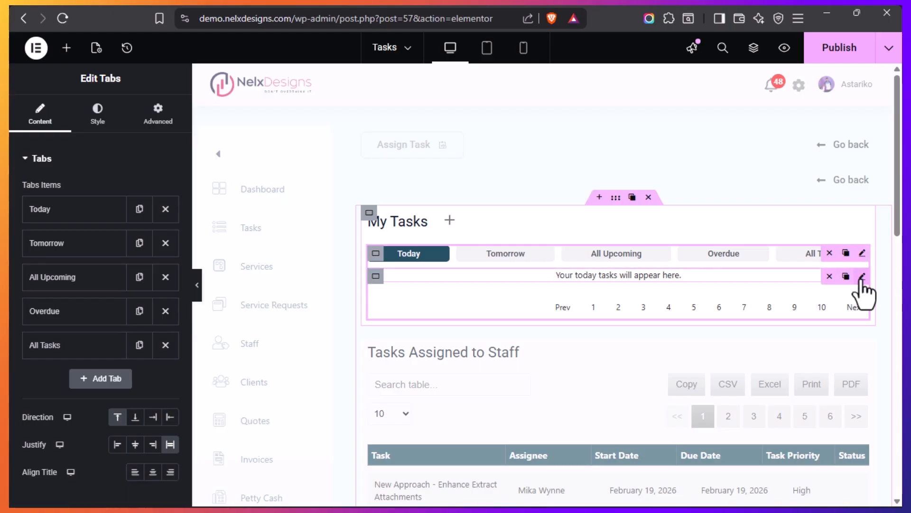
{"action": "left_click", "coordinate": [862, 276]}
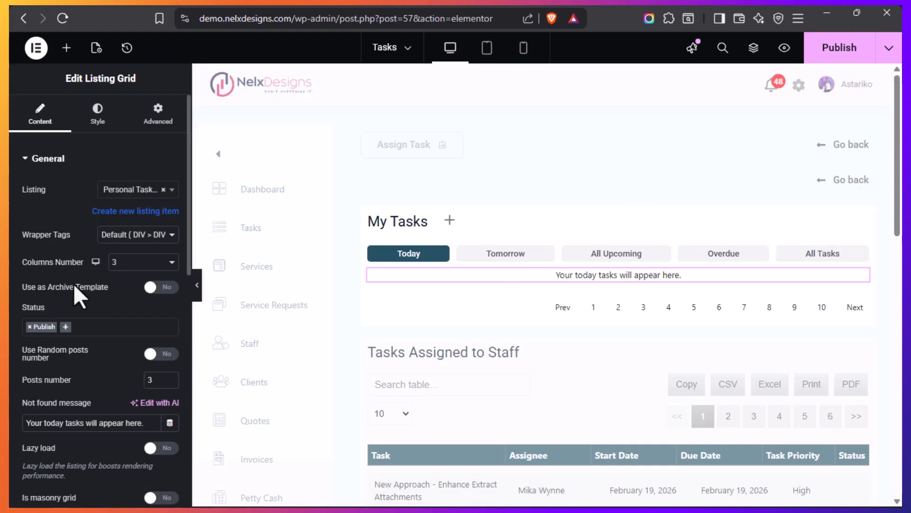
{"action": "scroll", "coordinate": [76, 265], "scroll_direction": "down", "scroll_amount": 2}
{"action": "scroll", "coordinate": [72, 266], "scroll_direction": "down", "scroll_amount": 2}
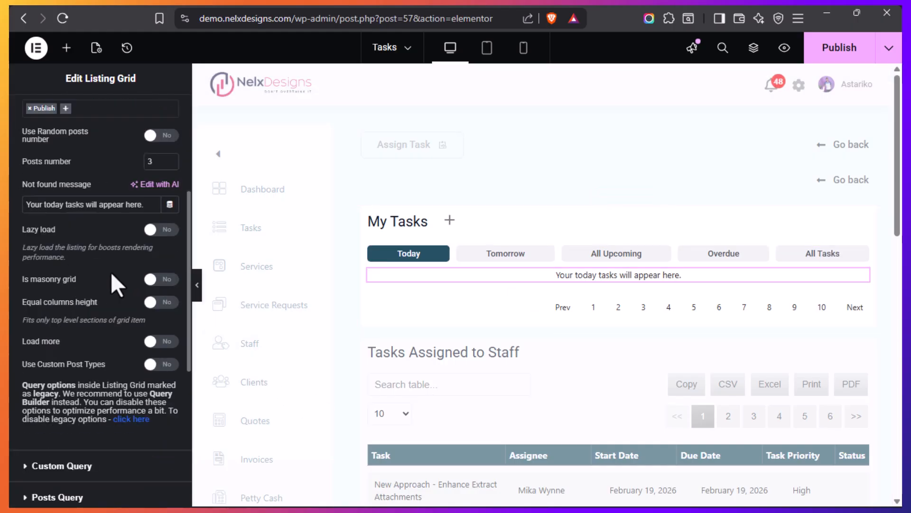
{"action": "scroll", "coordinate": [105, 294], "scroll_direction": "up", "scroll_amount": 2}
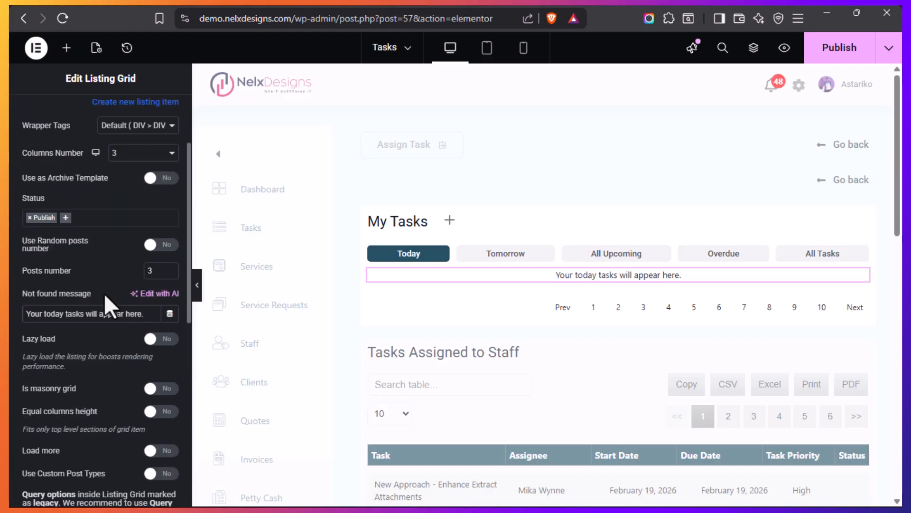
{"action": "scroll", "coordinate": [104, 292], "scroll_direction": "down", "scroll_amount": 4}
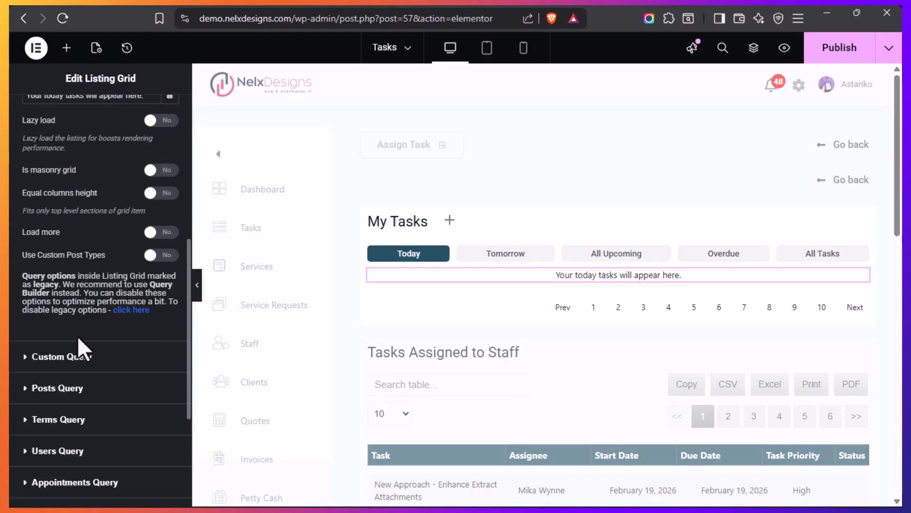
{"action": "left_click", "coordinate": [27, 359]}
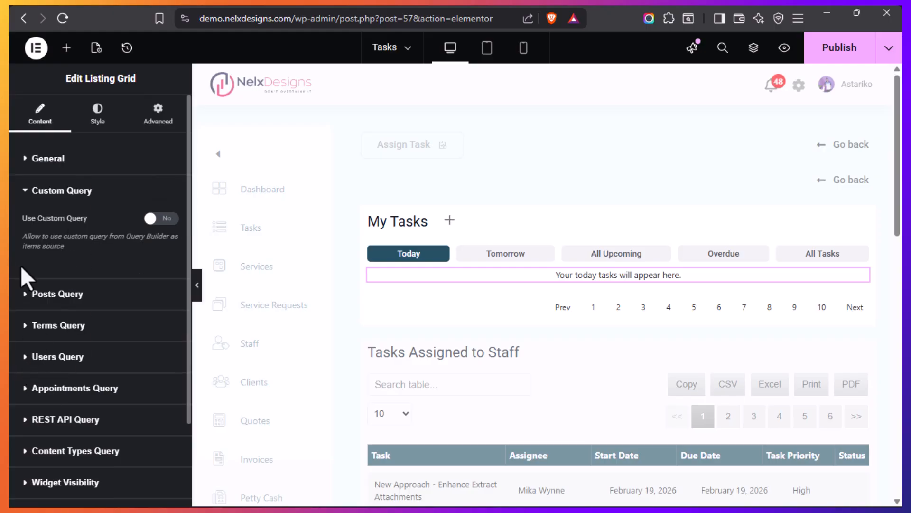
{"action": "left_click", "coordinate": [28, 191]}
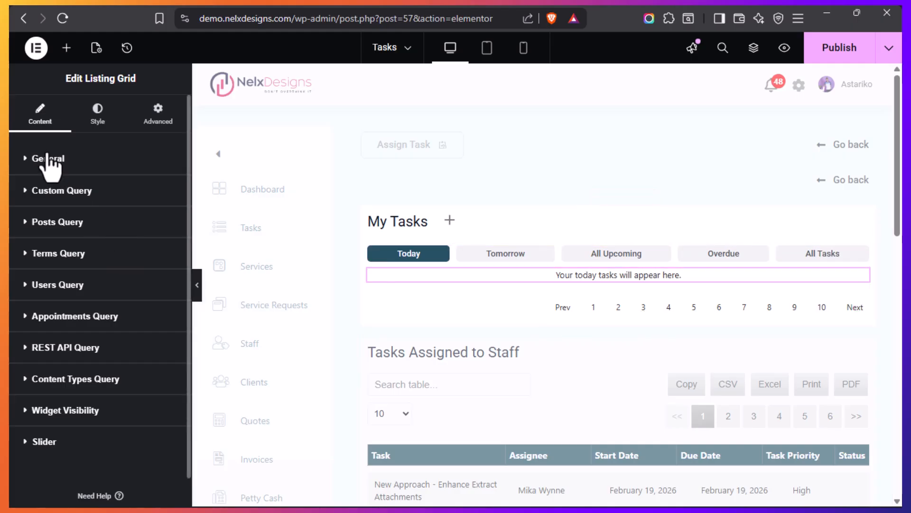
{"action": "left_click", "coordinate": [27, 162]}
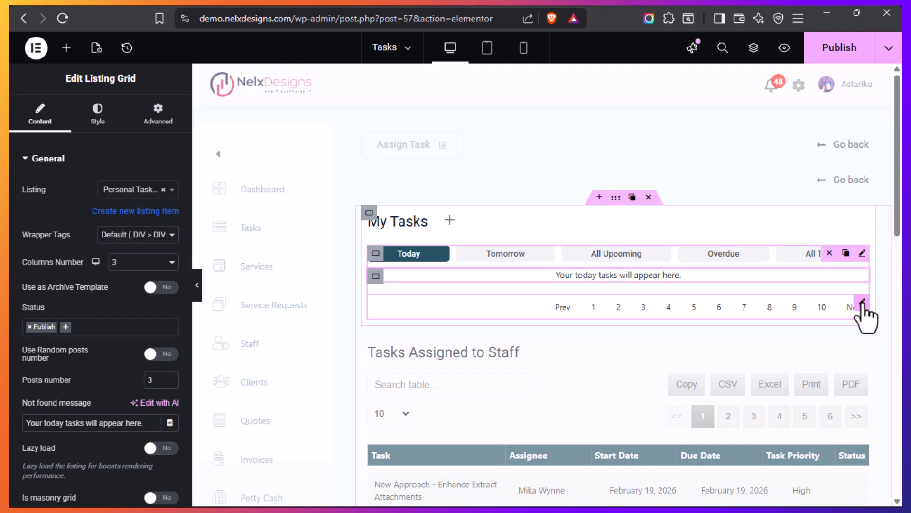
Compare the Today pagination widget's Query ID with the CSS ID of the Today listing grid
{"action": "left_click", "coordinate": [863, 303]}
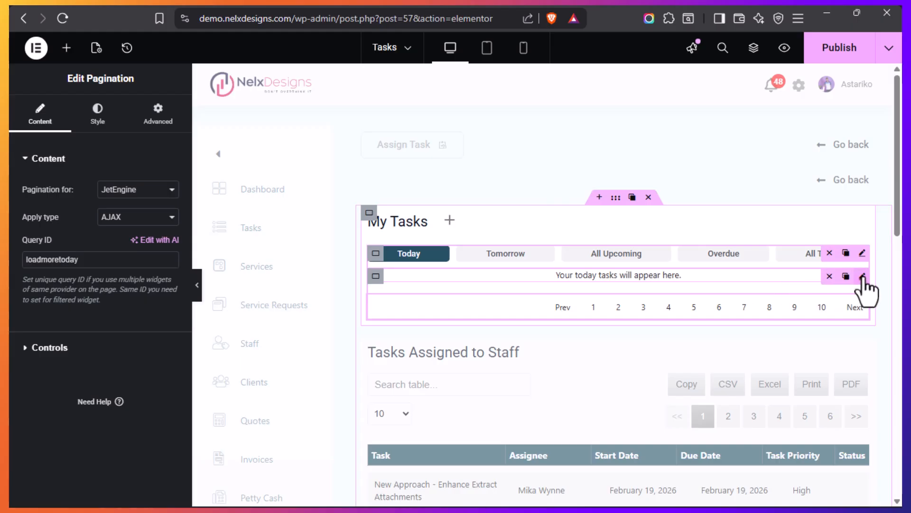
{"action": "left_click", "coordinate": [863, 277]}
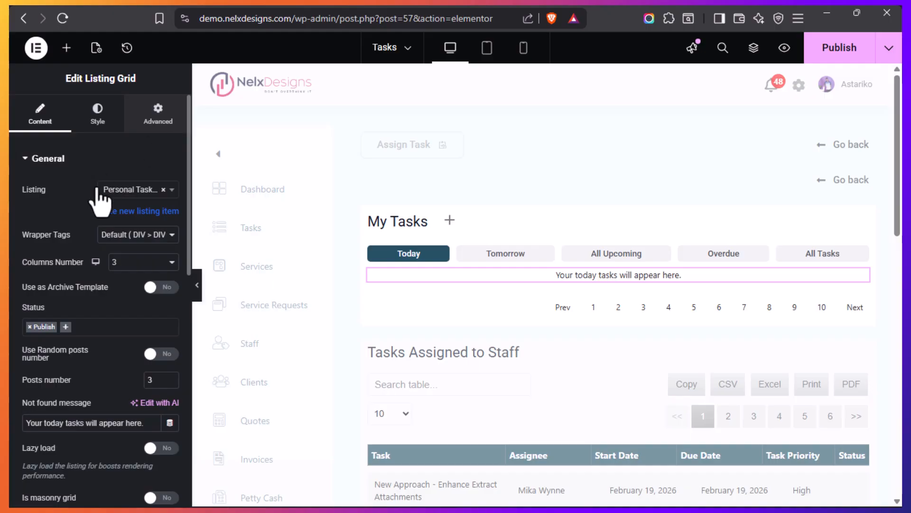
{"action": "left_click", "coordinate": [602, 273]}
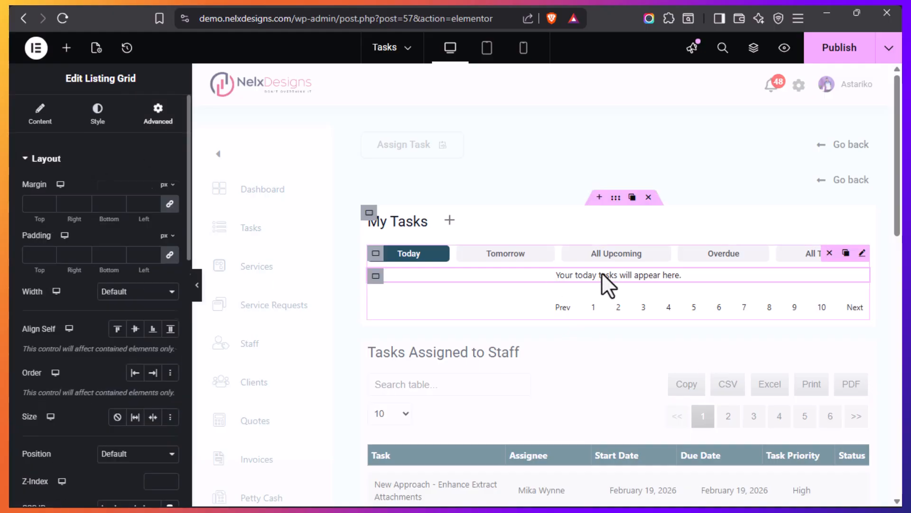
{"action": "scroll", "coordinate": [75, 365], "scroll_direction": "down", "scroll_amount": 2}
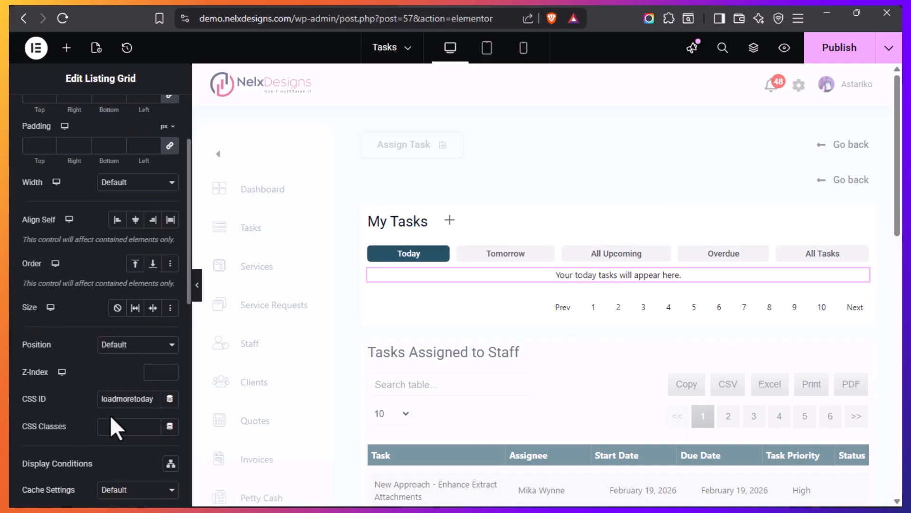
{"action": "left_click", "coordinate": [158, 400]}
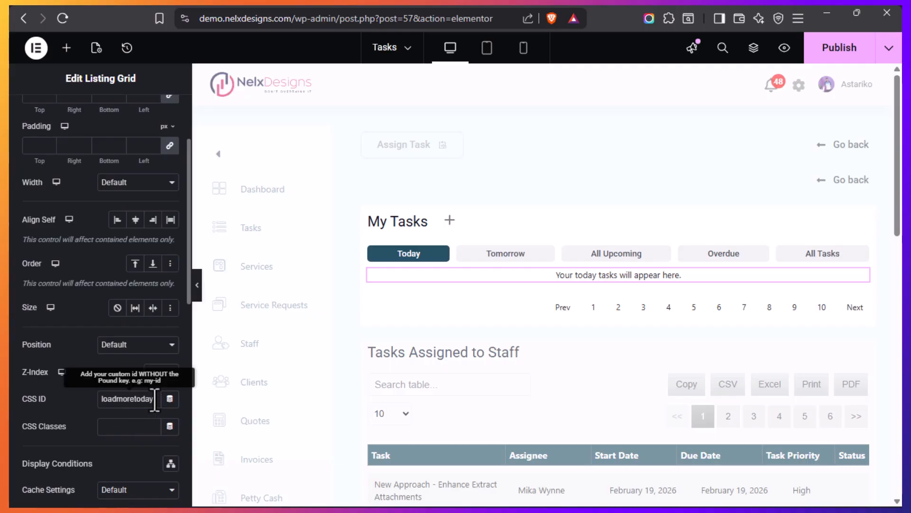
{"action": "double_click", "coordinate": [115, 400]}
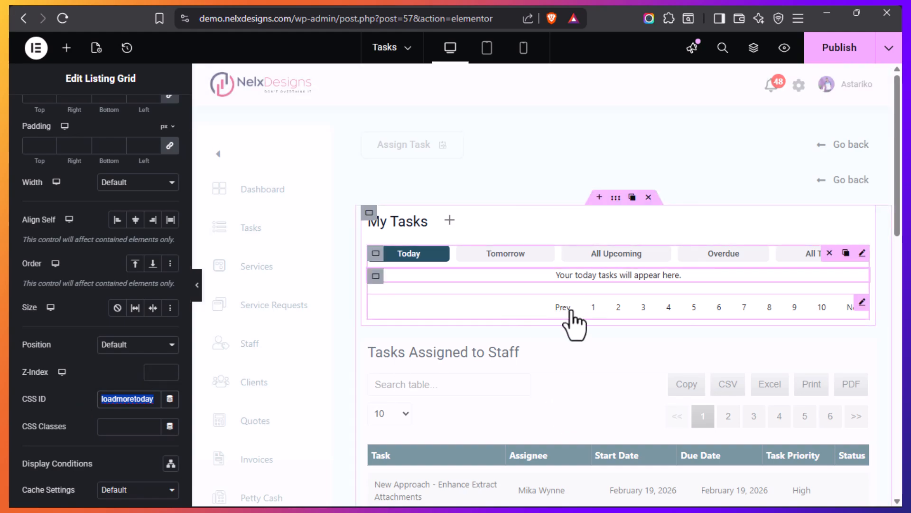
{"action": "left_click", "coordinate": [863, 304]}
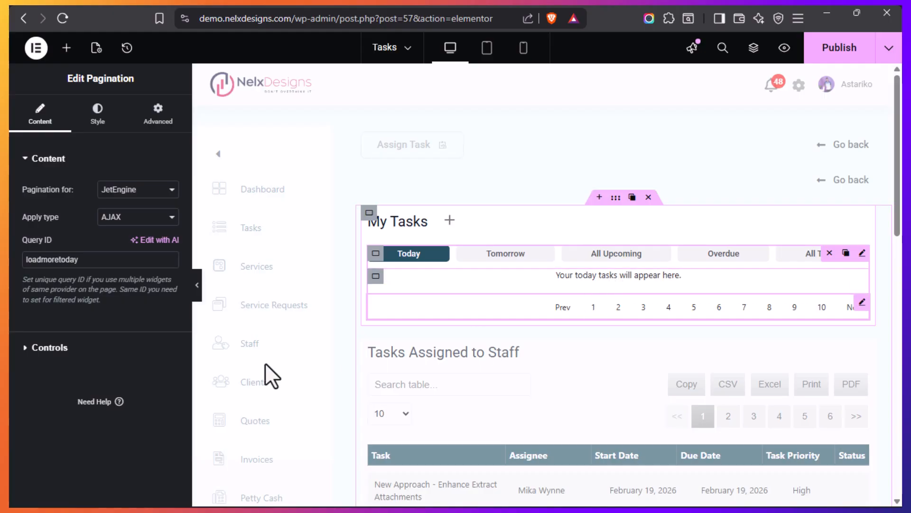
{"action": "left_click", "coordinate": [100, 261]}
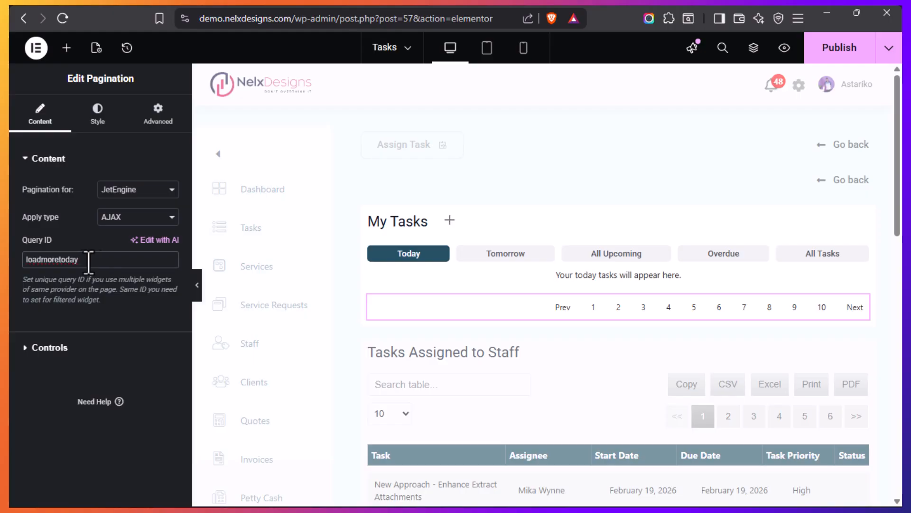
{"action": "left_click_drag", "start_coordinate": [95, 261], "coordinate": [22, 259]}
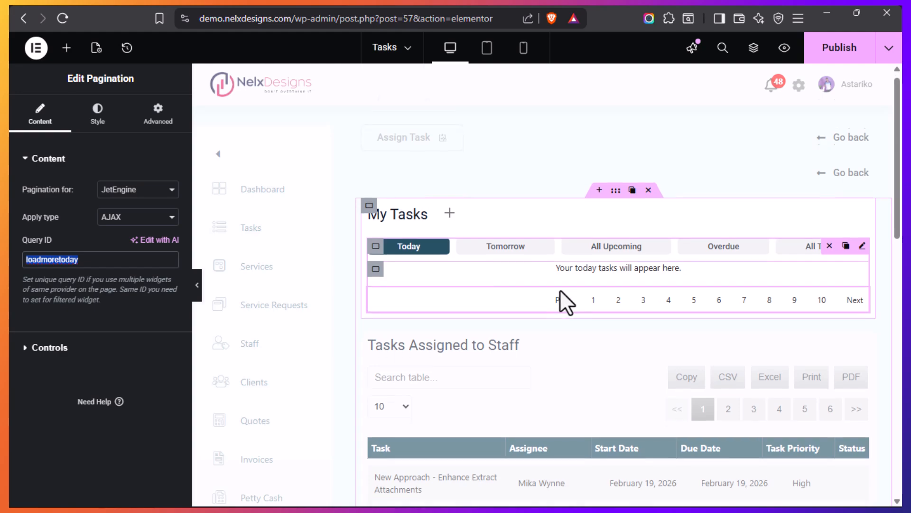
Inspect the content settings of the dynamic table under Tasks Assigned to Staff
{"action": "scroll", "coordinate": [560, 289], "scroll_direction": "down", "scroll_amount": 2}
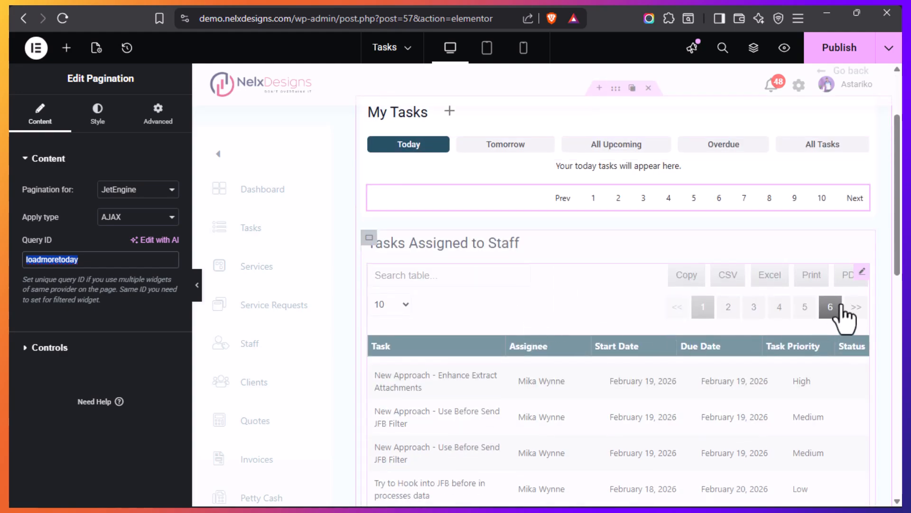
{"action": "left_click", "coordinate": [863, 274]}
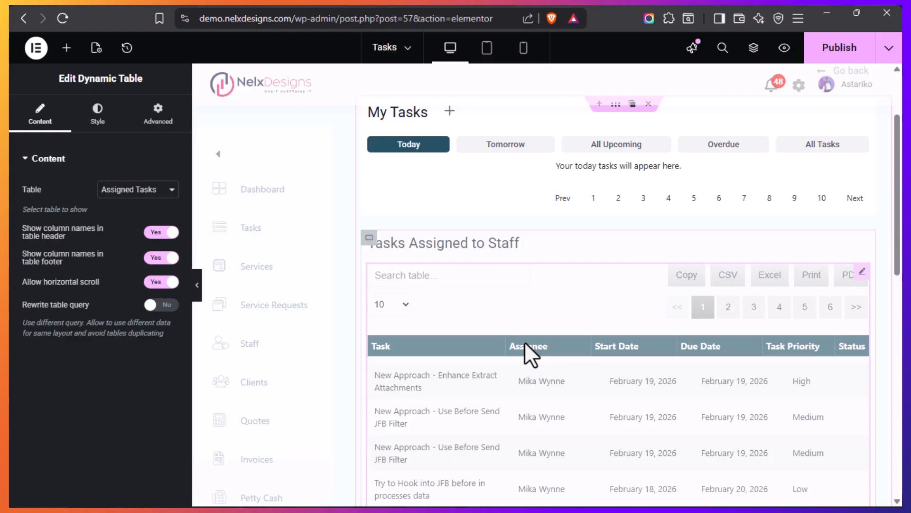
{"action": "scroll", "coordinate": [540, 353], "scroll_direction": "down", "scroll_amount": 3}
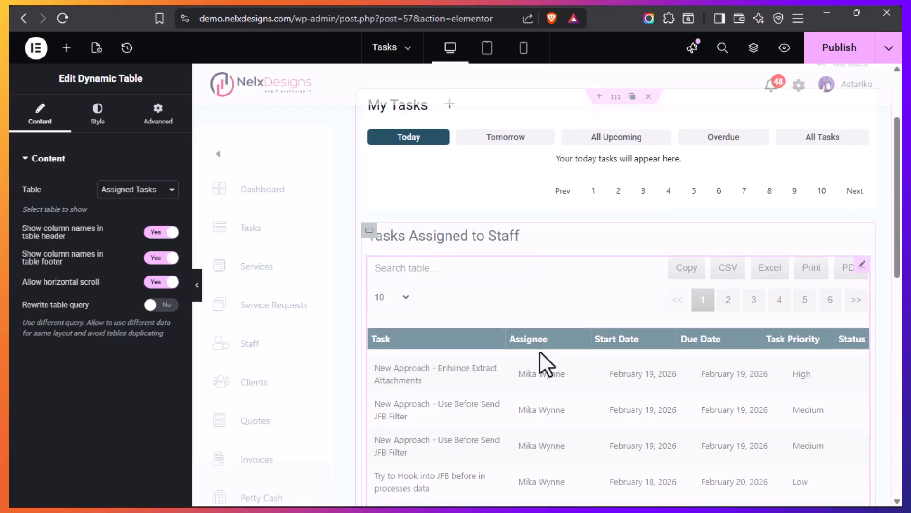
{"action": "scroll", "coordinate": [539, 354], "scroll_direction": "up", "scroll_amount": 3}
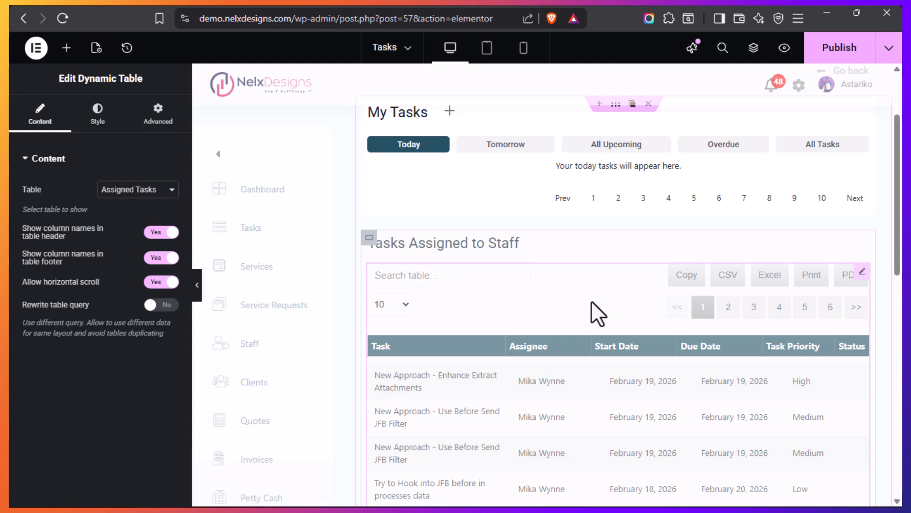
Open the WordPress admin of the Tasks template in a separate browser tab while keeping the Elementor editor open
{"action": "scroll", "coordinate": [591, 301], "scroll_direction": "down", "scroll_amount": 2}
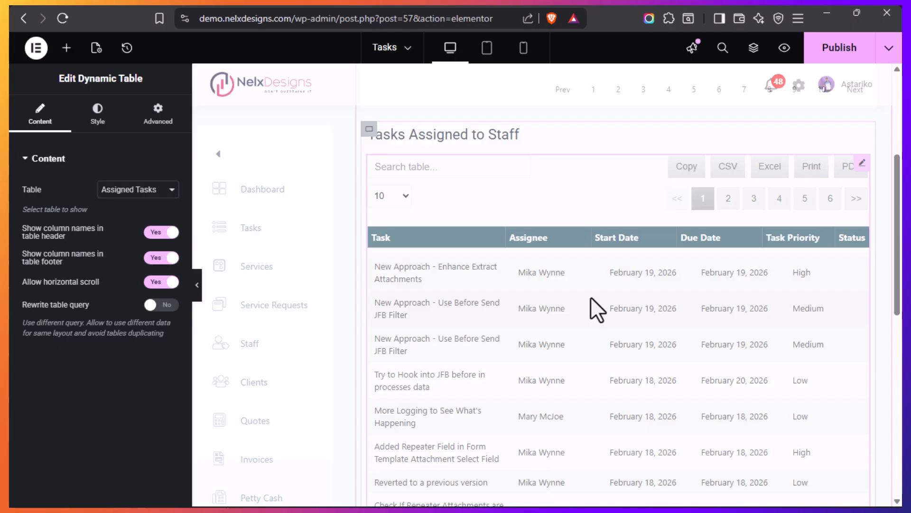
{"action": "mouse_move", "coordinate": [16, 284]}
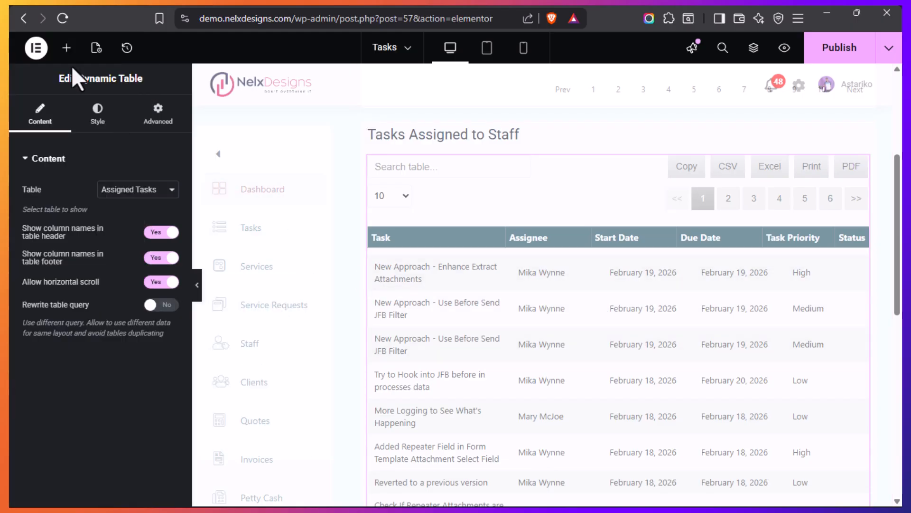
{"action": "left_click", "coordinate": [37, 48]}
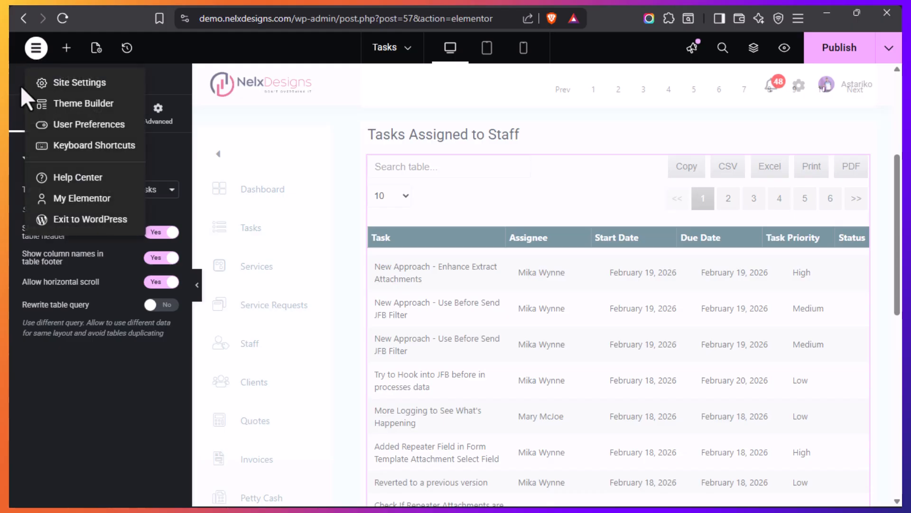
{"action": "right_click", "coordinate": [73, 221]}
{"action": "left_click", "coordinate": [141, 235]}
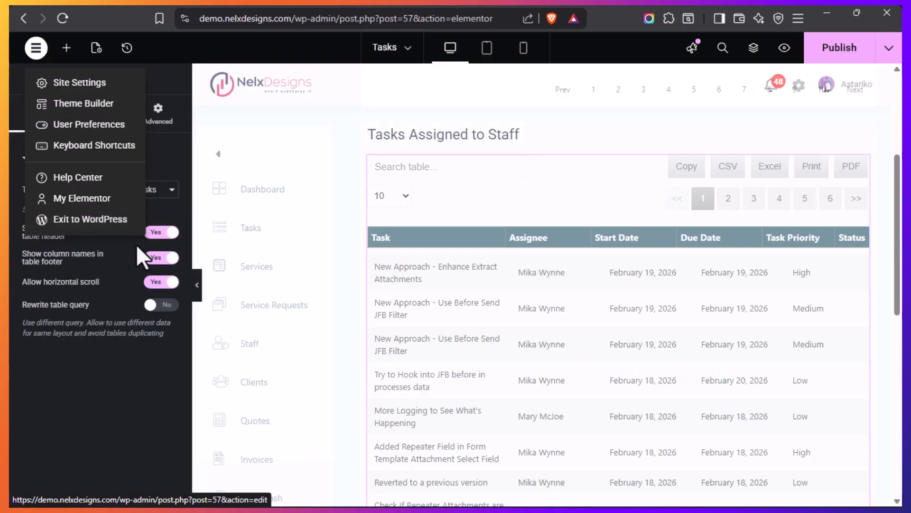
{"action": "left_click", "coordinate": [471, 389]}
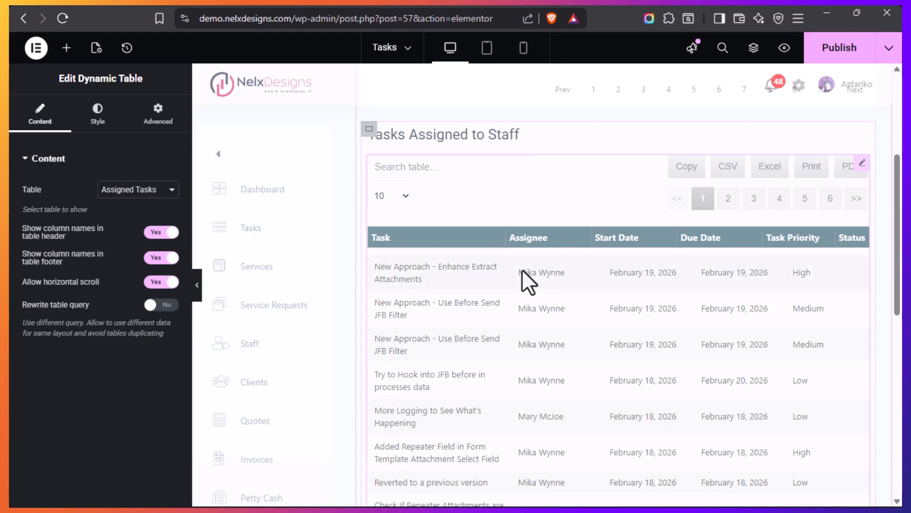
Look through the rows and footer of the Tasks Assigned to Staff table
{"action": "scroll", "coordinate": [561, 294], "scroll_direction": "down", "scroll_amount": 2}
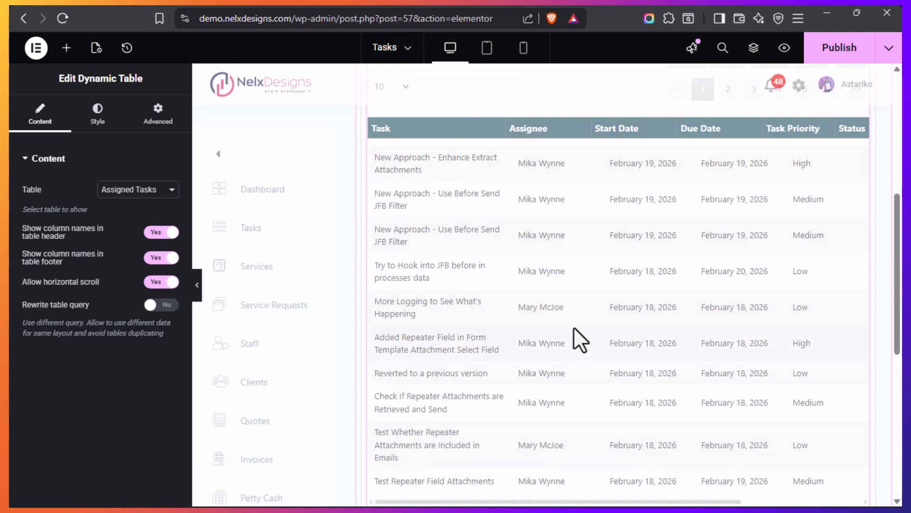
{"action": "scroll", "coordinate": [580, 283], "scroll_direction": "down", "scroll_amount": 1}
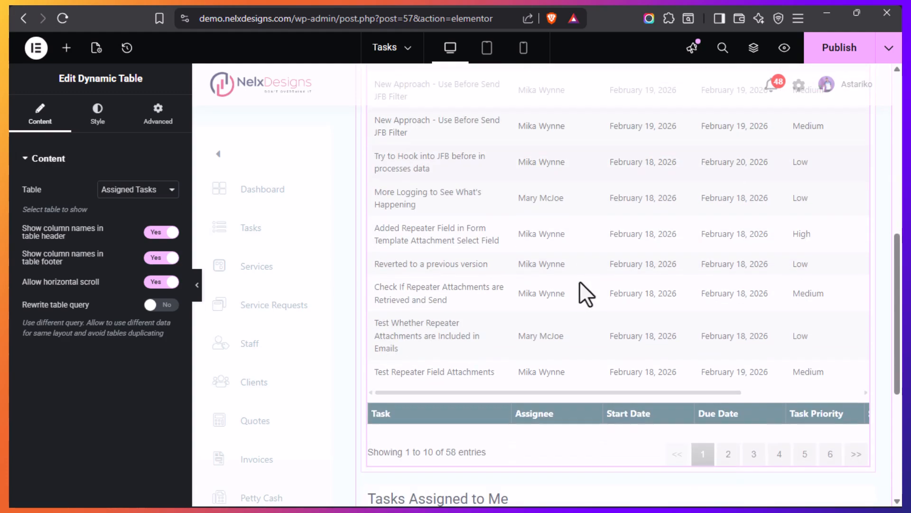
{"action": "scroll", "coordinate": [579, 283], "scroll_direction": "down", "scroll_amount": 3}
{"action": "scroll", "coordinate": [580, 283], "scroll_direction": "up", "scroll_amount": 8}
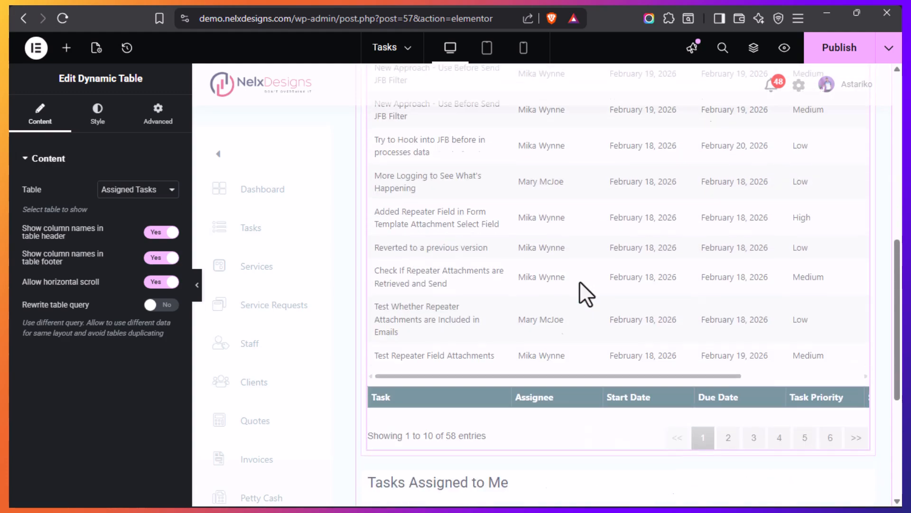
{"action": "scroll", "coordinate": [579, 283], "scroll_direction": "down", "scroll_amount": 8}
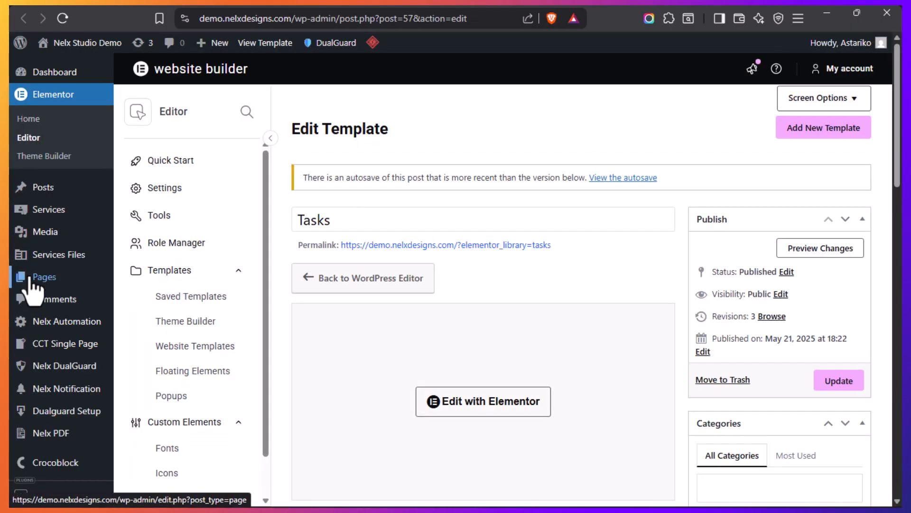
Switch to the WordPress admin tab and open the list of all code snippets
{"action": "scroll", "coordinate": [30, 280], "scroll_direction": "down", "scroll_amount": 6}
{"action": "scroll", "coordinate": [52, 328], "scroll_direction": "down", "scroll_amount": 5}
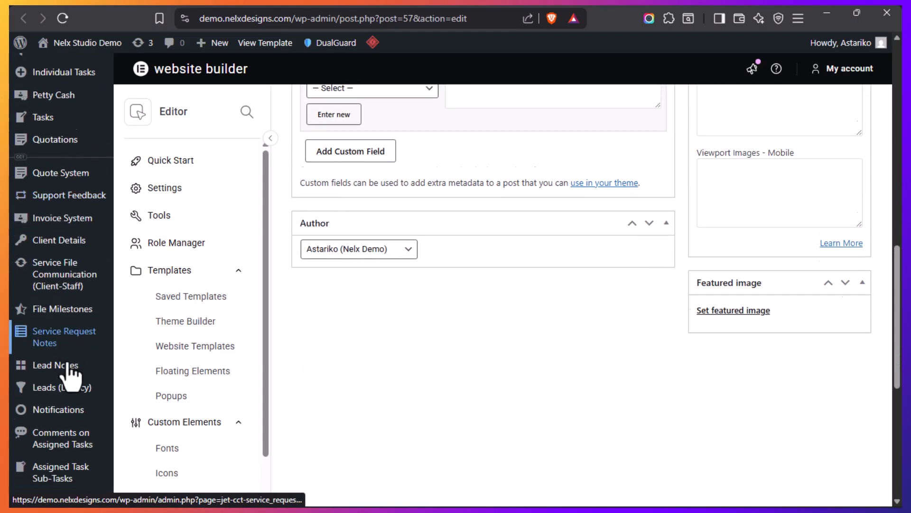
{"action": "scroll", "coordinate": [67, 372], "scroll_direction": "down", "scroll_amount": 8}
{"action": "mouse_move", "coordinate": [61, 395]}
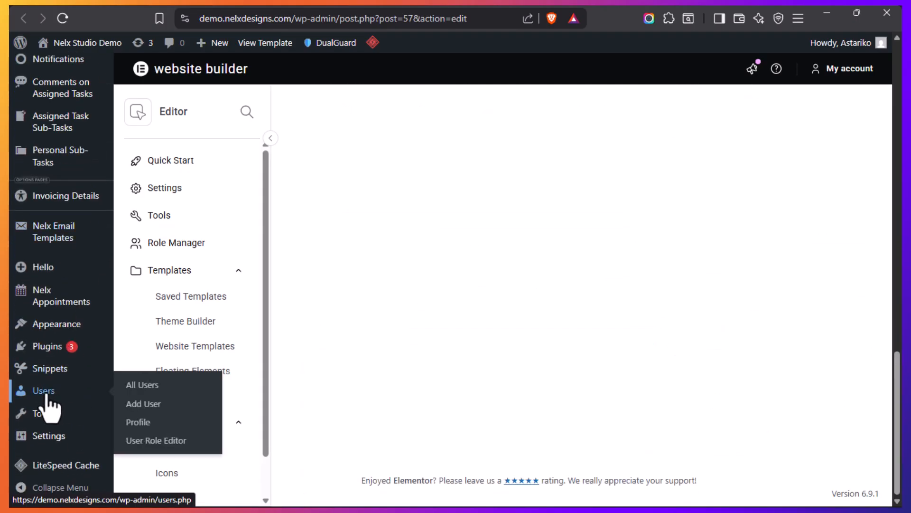
{"action": "mouse_move", "coordinate": [43, 373]}
{"action": "left_click", "coordinate": [151, 371]}
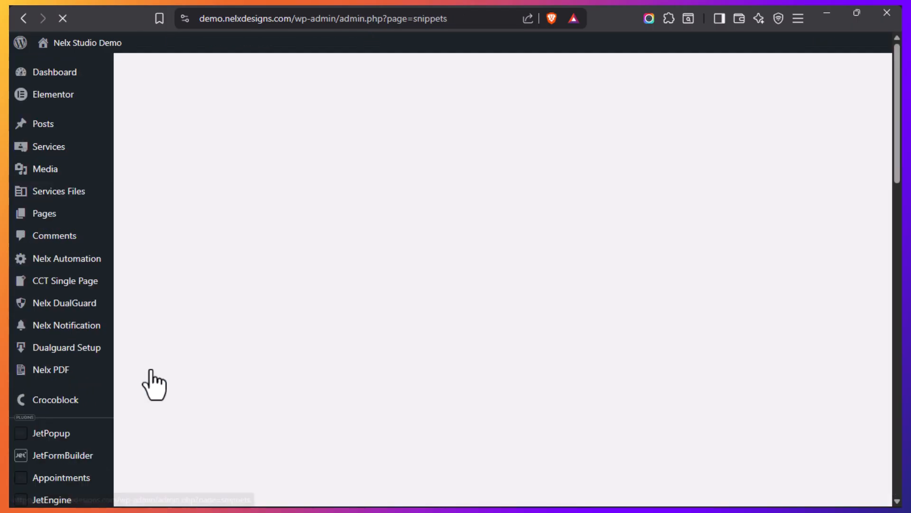
Open the "JET Table Builder Datatable Controls" snippet for editing
{"action": "scroll", "coordinate": [247, 318], "scroll_direction": "down", "scroll_amount": 6}
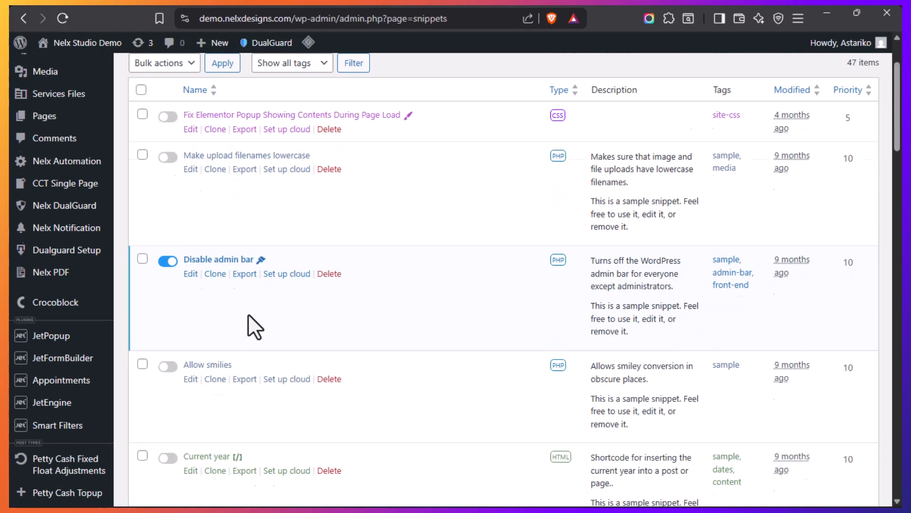
{"action": "scroll", "coordinate": [275, 304], "scroll_direction": "down", "scroll_amount": 20}
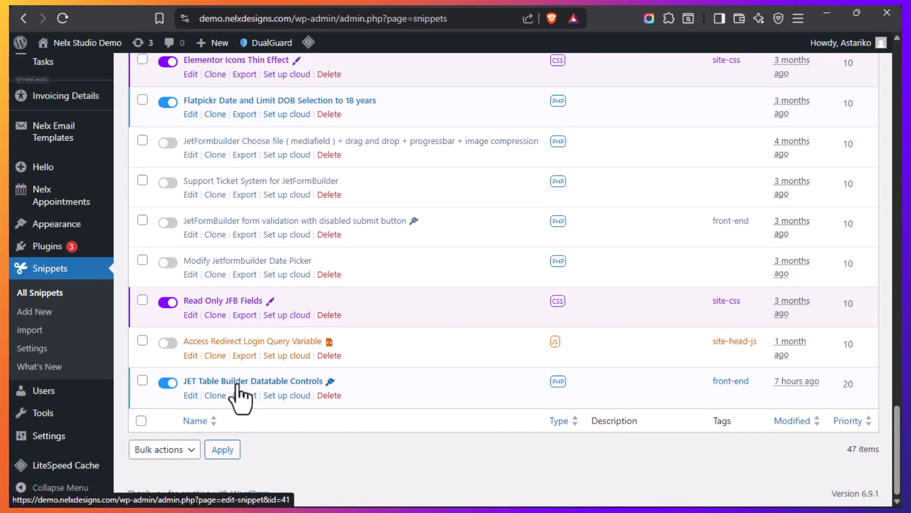
{"action": "left_click", "coordinate": [234, 384]}
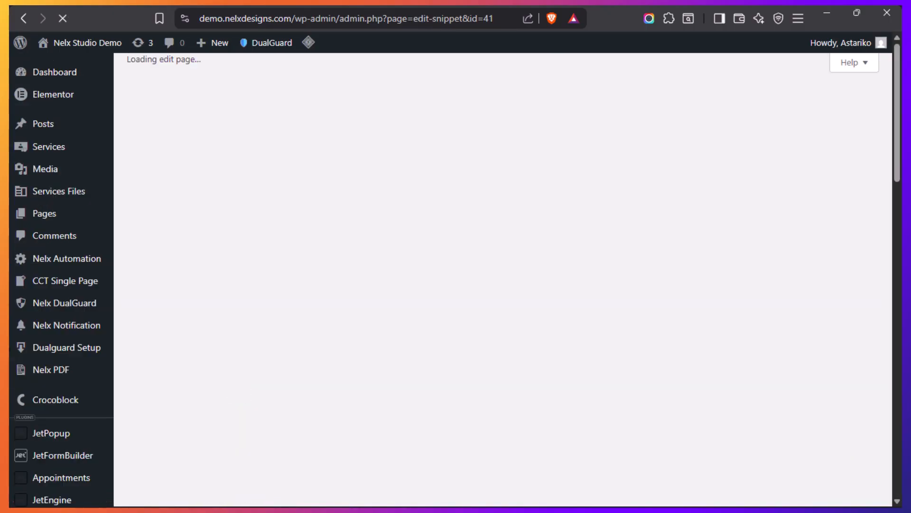
Return to the Tasks template editor and check the CSS class assigned to the dynamic table
{"action": "mouse_move", "coordinate": [23, 349]}
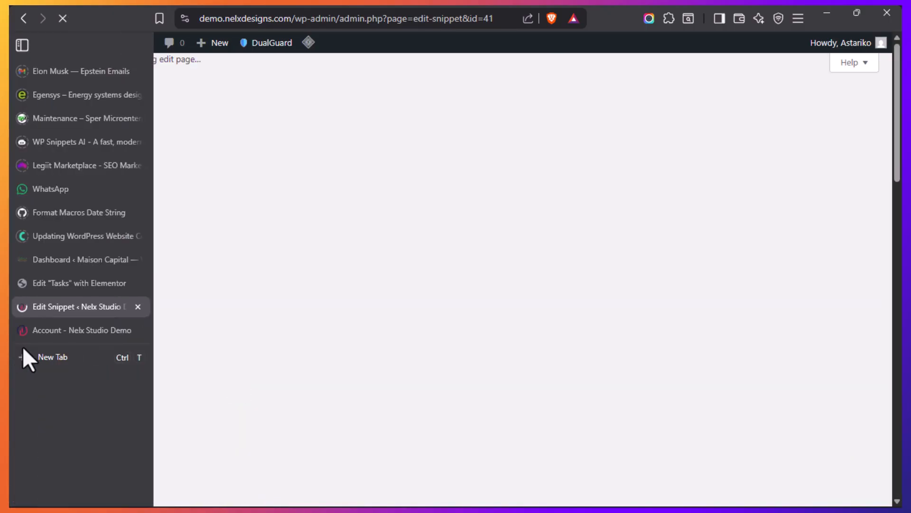
{"action": "left_click", "coordinate": [44, 284]}
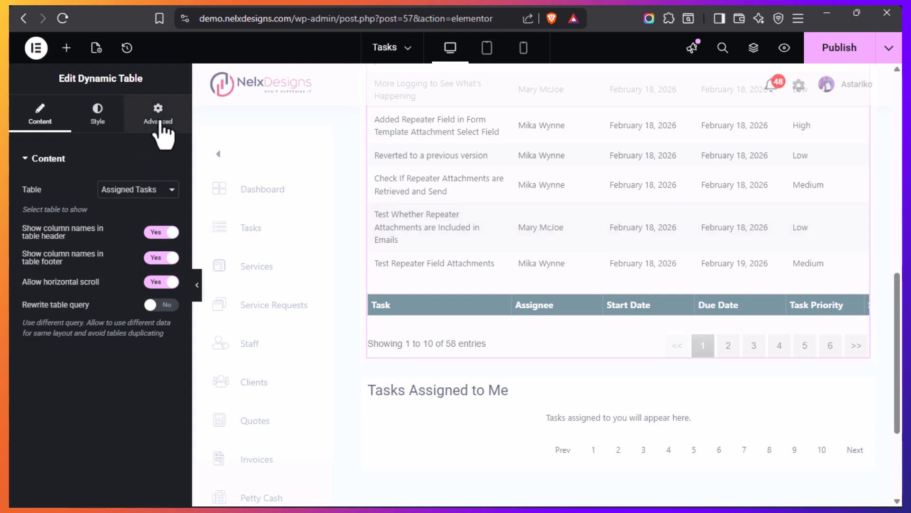
{"action": "left_click", "coordinate": [160, 123]}
{"action": "scroll", "coordinate": [85, 295], "scroll_direction": "down", "scroll_amount": 6}
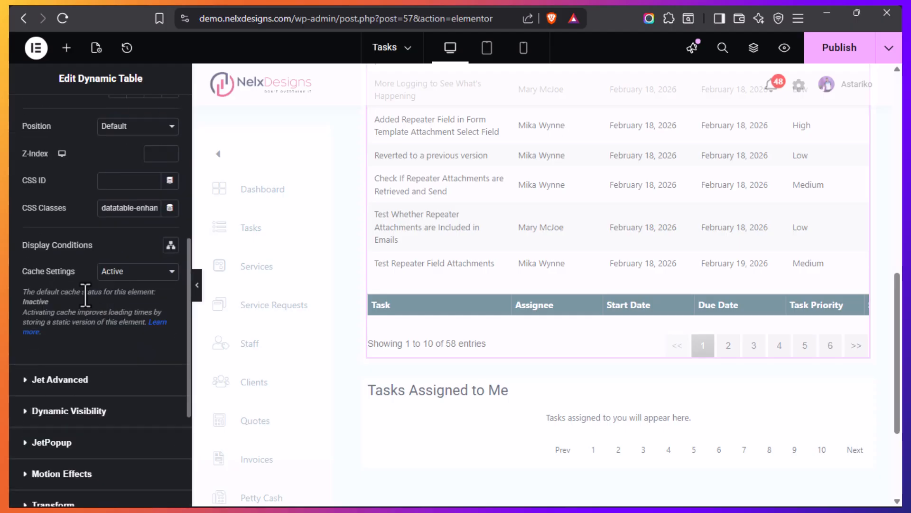
{"action": "triple_click", "coordinate": [137, 209]}
Switch to the snippet editor and examine the class name comment, enqueued DataTables scripts and custom styles in the code
{"action": "mouse_move", "coordinate": [34, 357]}
{"action": "left_click", "coordinate": [44, 304]}
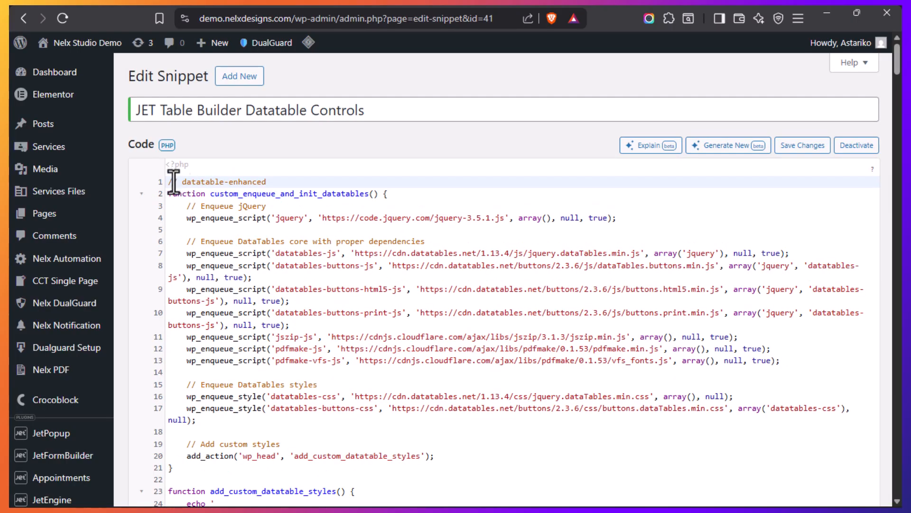
{"action": "double_click", "coordinate": [285, 183]}
{"action": "left_click", "coordinate": [285, 183]}
{"action": "scroll", "coordinate": [368, 298], "scroll_direction": "down", "scroll_amount": 5}
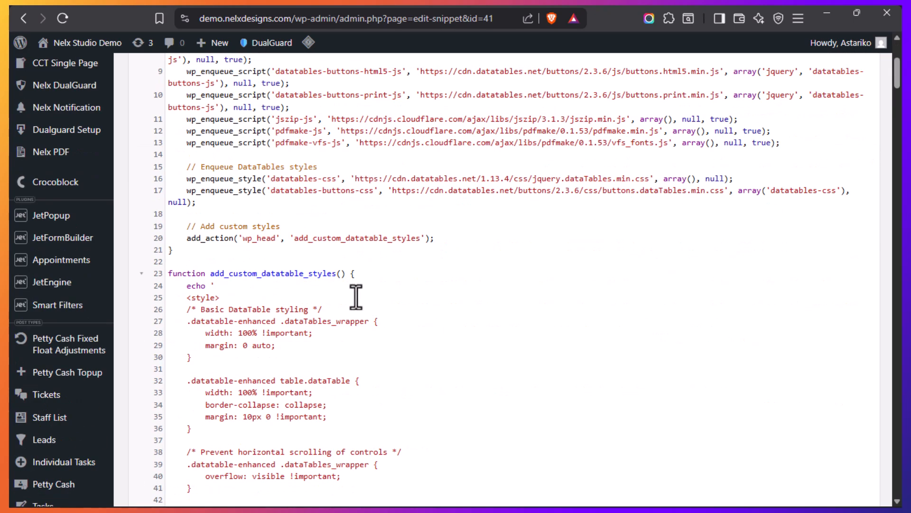
{"action": "scroll", "coordinate": [356, 296], "scroll_direction": "up", "scroll_amount": 5}
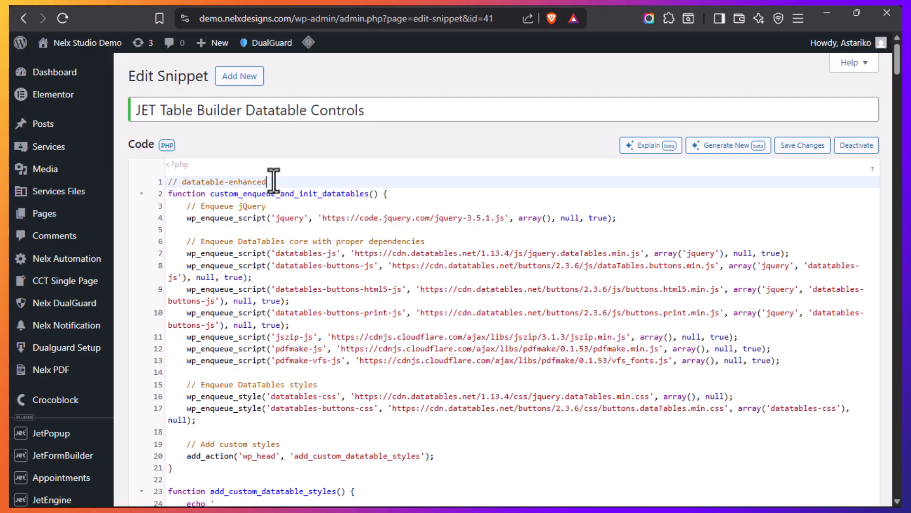
Go back to the Tasks template editor and review the staff table's search, export and pagination controls
{"action": "mouse_move", "coordinate": [10, 314]}
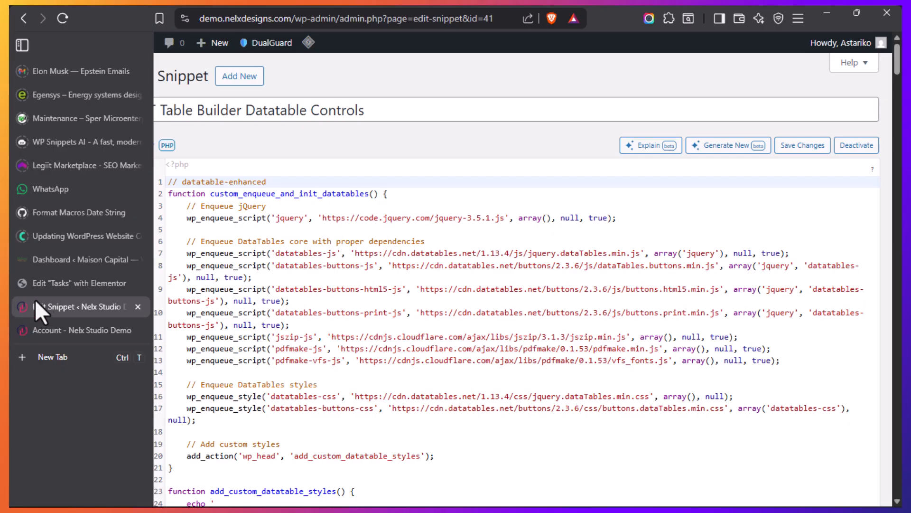
{"action": "mouse_move", "coordinate": [9, 268]}
{"action": "left_click", "coordinate": [58, 285]}
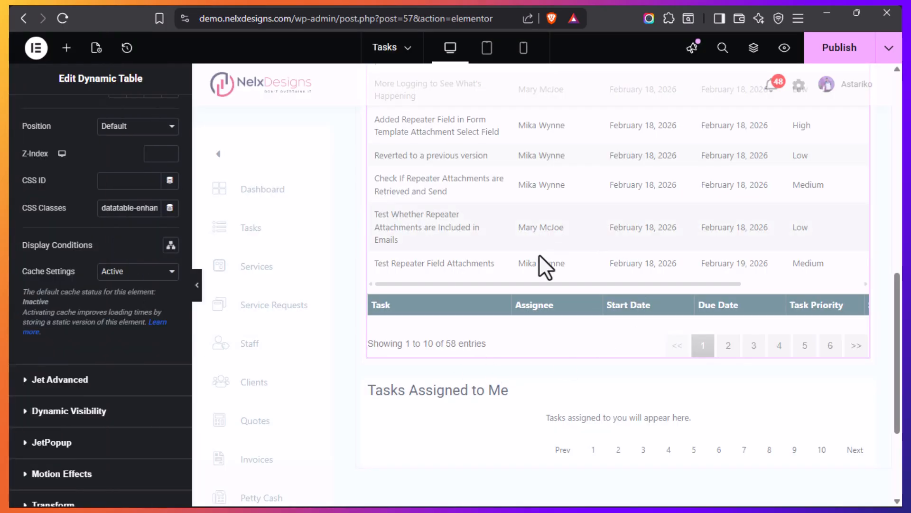
{"action": "scroll", "coordinate": [550, 249], "scroll_direction": "up", "scroll_amount": 5}
{"action": "scroll", "coordinate": [531, 260], "scroll_direction": "up", "scroll_amount": 3}
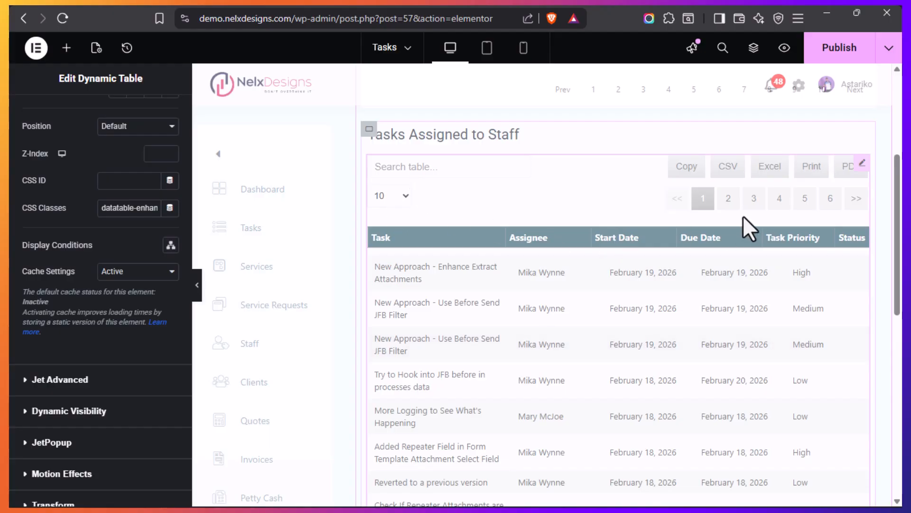
{"action": "scroll", "coordinate": [489, 332], "scroll_direction": "down", "scroll_amount": 8}
{"action": "scroll", "coordinate": [468, 310], "scroll_direction": "down", "scroll_amount": 1}
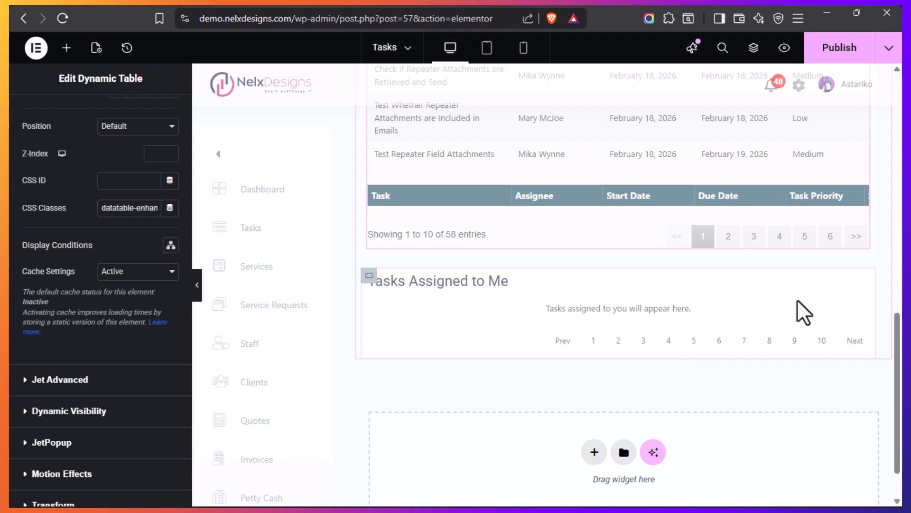
{"action": "scroll", "coordinate": [450, 311], "scroll_direction": "up", "scroll_amount": 10}
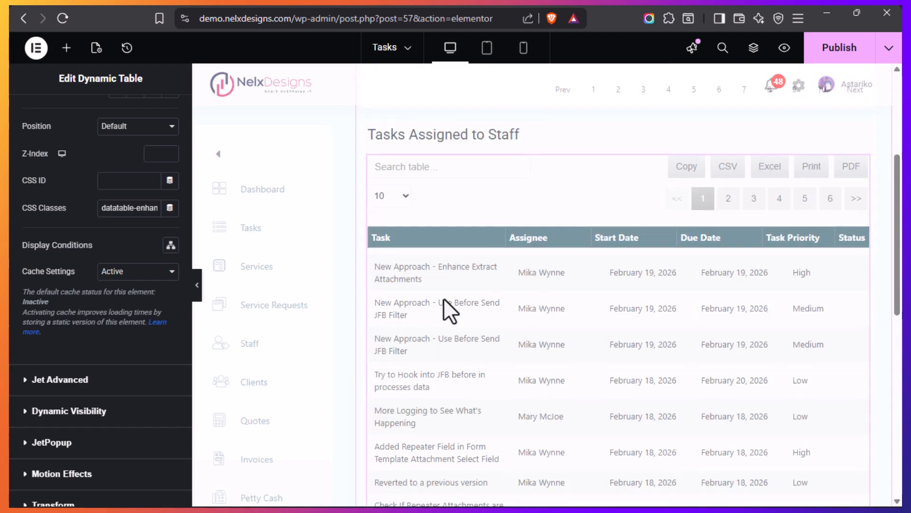
Open the Tasks Assigned to Me listing grid for editing and review its General settings
{"action": "scroll", "coordinate": [561, 294], "scroll_direction": "down", "scroll_amount": 10}
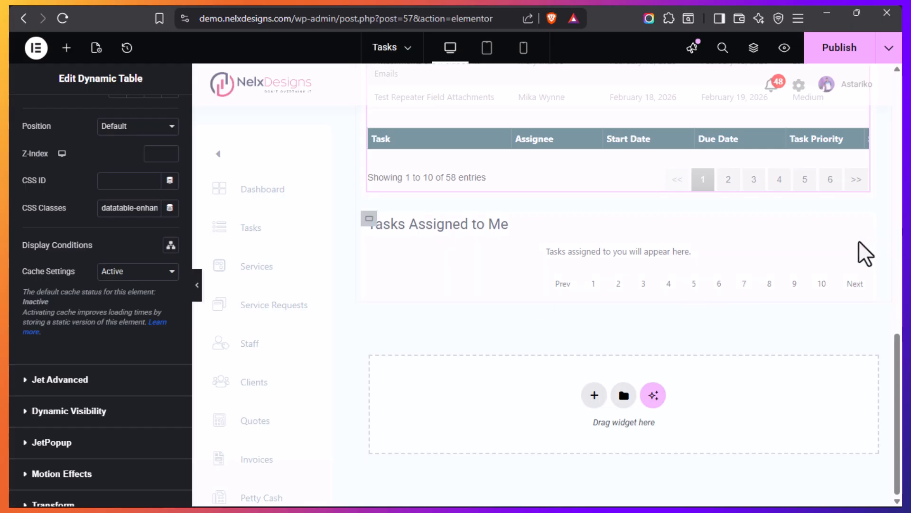
{"action": "mouse_move", "coordinate": [860, 257]}
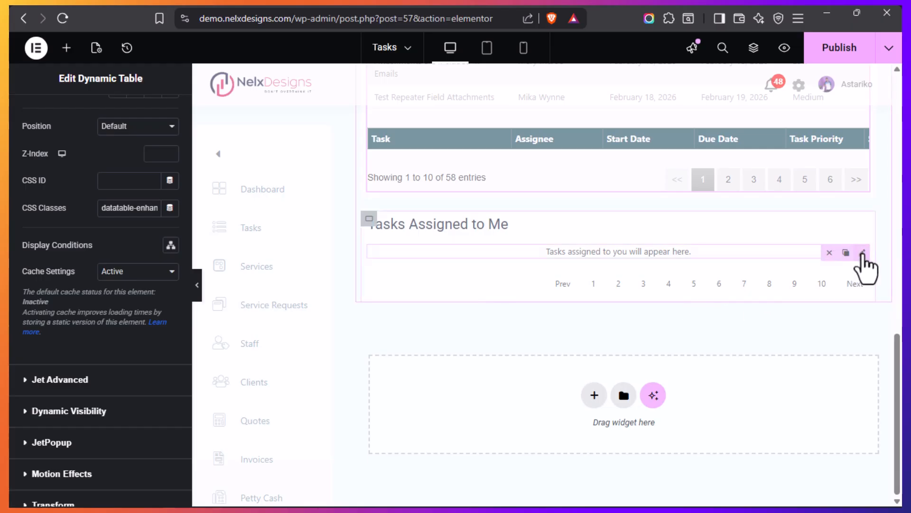
{"action": "left_click", "coordinate": [863, 253]}
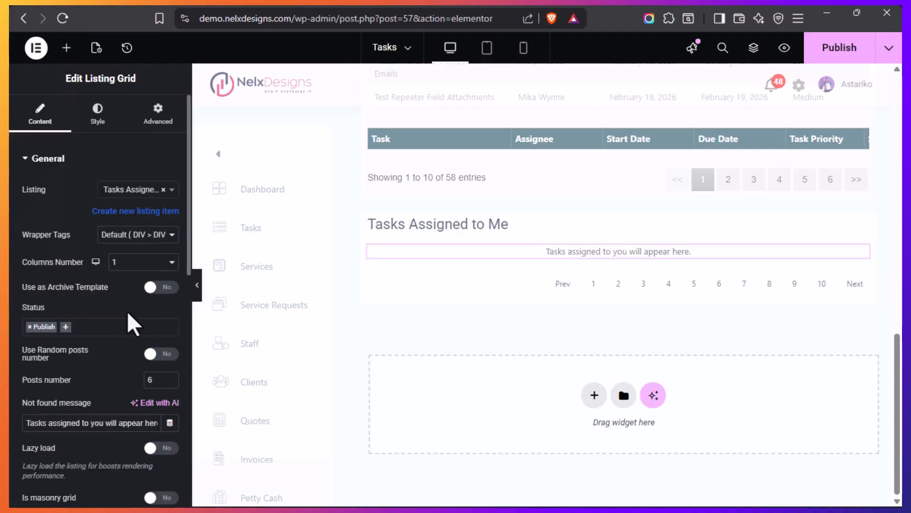
{"action": "scroll", "coordinate": [95, 309], "scroll_direction": "down", "scroll_amount": 5}
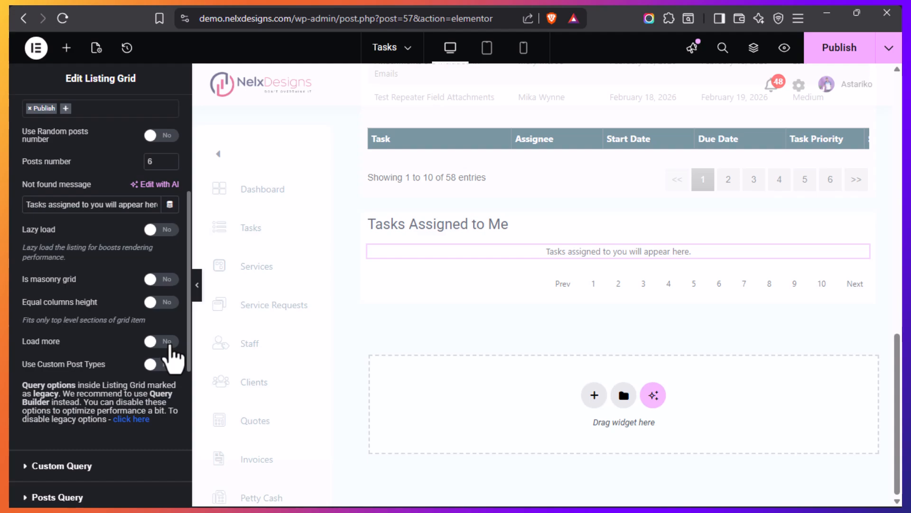
Turn on Load more for the Tasks Assigned to Me listing grid and check its element ID and load more type options
{"action": "left_click", "coordinate": [169, 344]}
{"action": "scroll", "coordinate": [90, 322], "scroll_direction": "down", "scroll_amount": 2}
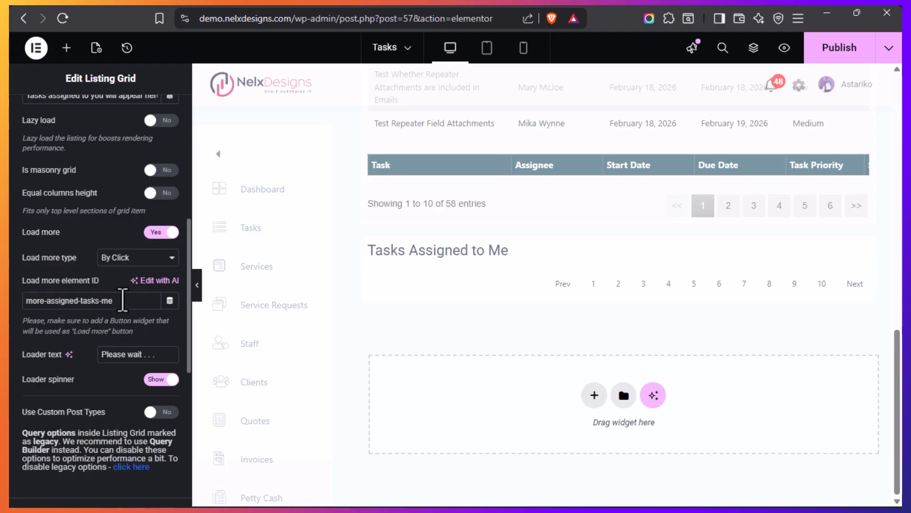
{"action": "left_click_drag", "start_coordinate": [119, 301], "coordinate": [25, 308]}
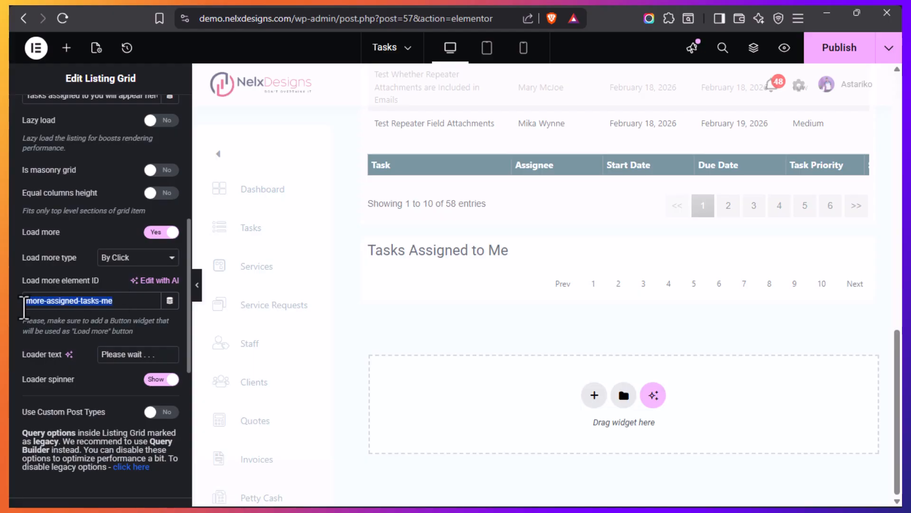
{"action": "left_click", "coordinate": [126, 301]}
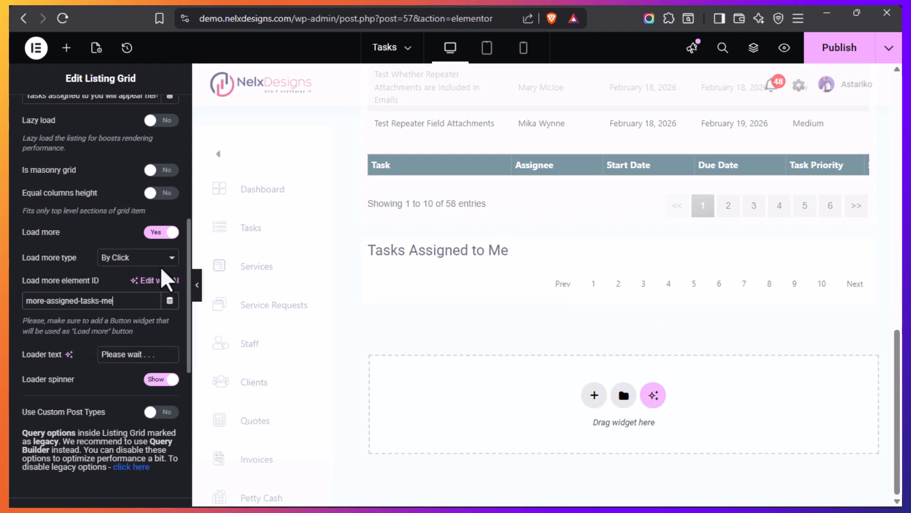
{"action": "left_click", "coordinate": [172, 259]}
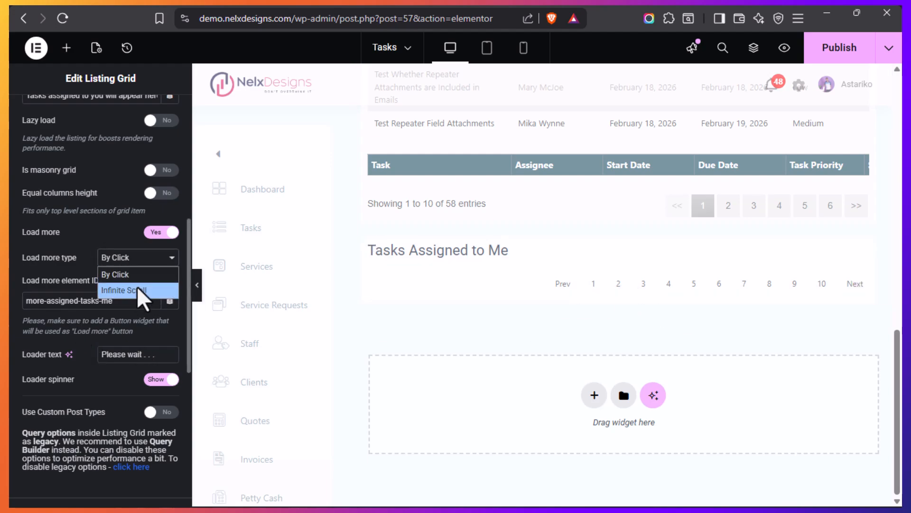
{"action": "left_click", "coordinate": [88, 258]}
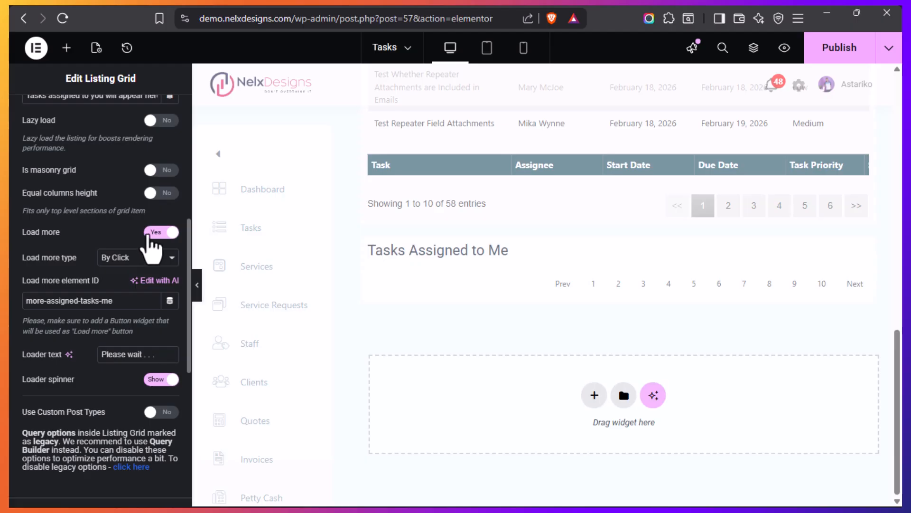
Turn Load more off for the Tasks Assigned to Me listing grid and review the template's My Tasks and Tasks Assigned to Staff sections
{"action": "left_click", "coordinate": [151, 233]}
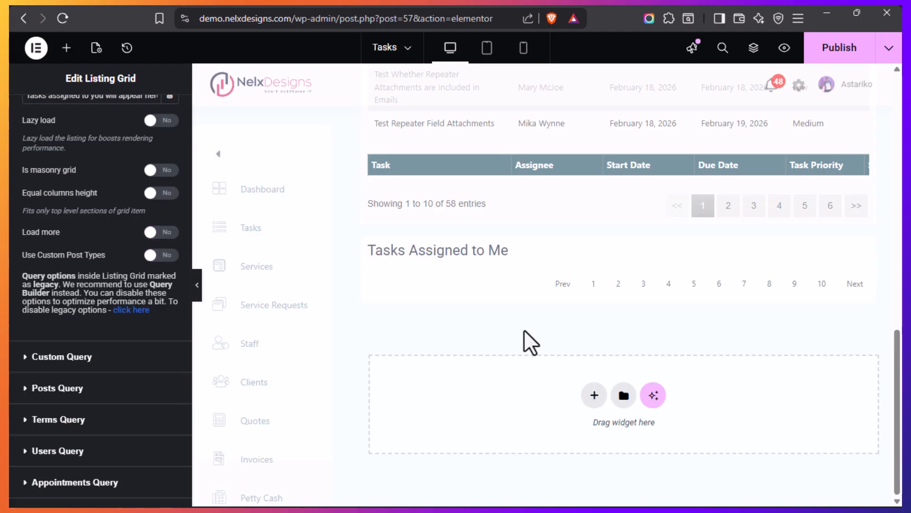
{"action": "scroll", "coordinate": [523, 329], "scroll_direction": "up", "scroll_amount": 2}
{"action": "scroll", "coordinate": [523, 329], "scroll_direction": "up", "scroll_amount": 2}
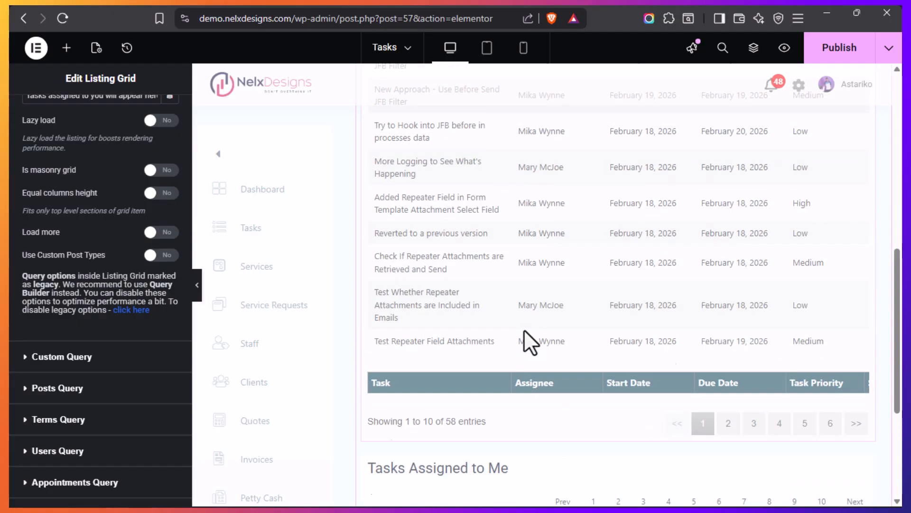
{"action": "scroll", "coordinate": [523, 329], "scroll_direction": "up", "scroll_amount": 8}
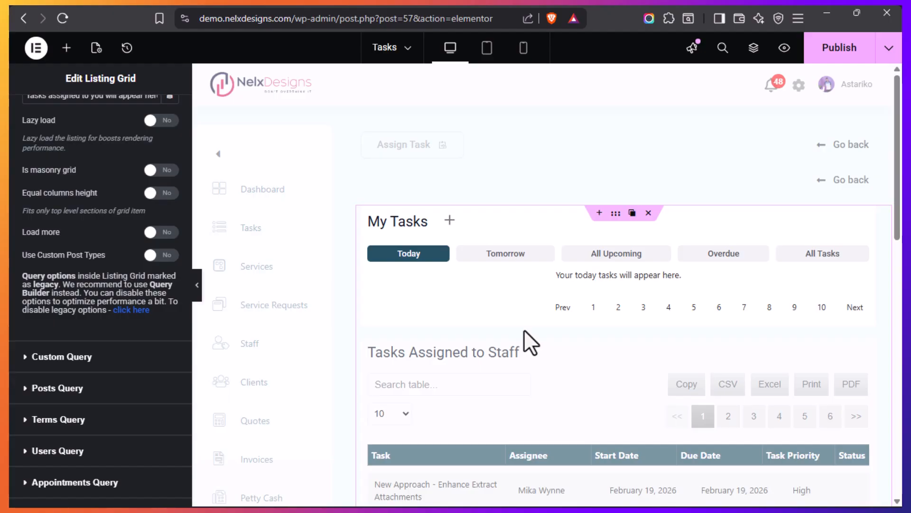
{"action": "scroll", "coordinate": [553, 345], "scroll_direction": "down", "scroll_amount": 2}
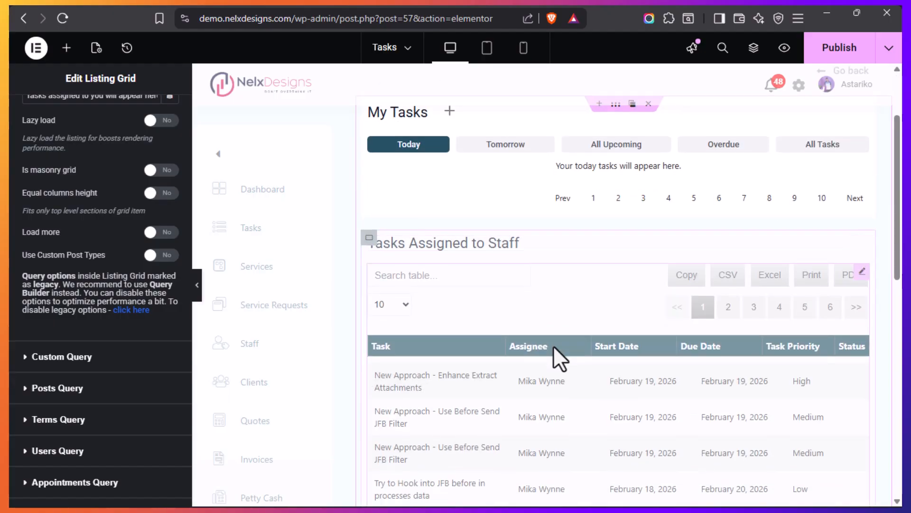
{"action": "scroll", "coordinate": [553, 346], "scroll_direction": "down", "scroll_amount": 2}
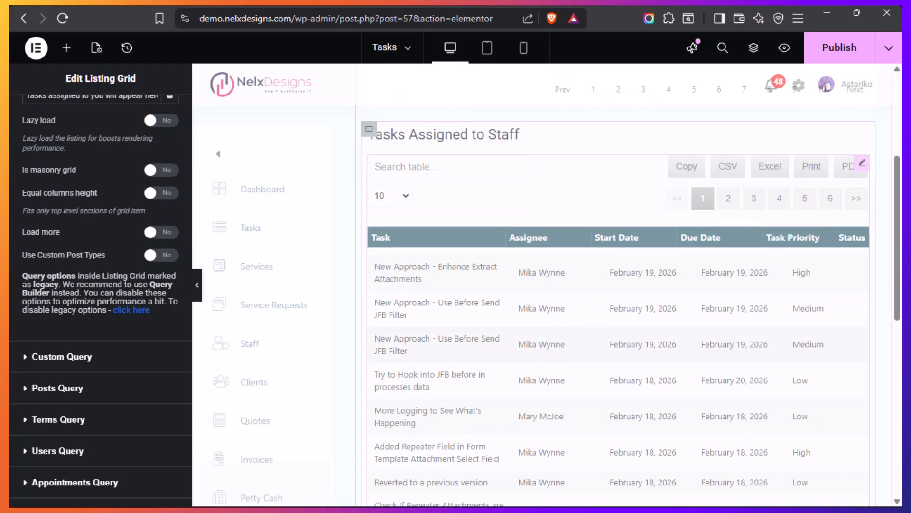
Switch to the live account Tasks page and review the overdue task cards and the staff table's action links
{"action": "left_click", "coordinate": [48, 331]}
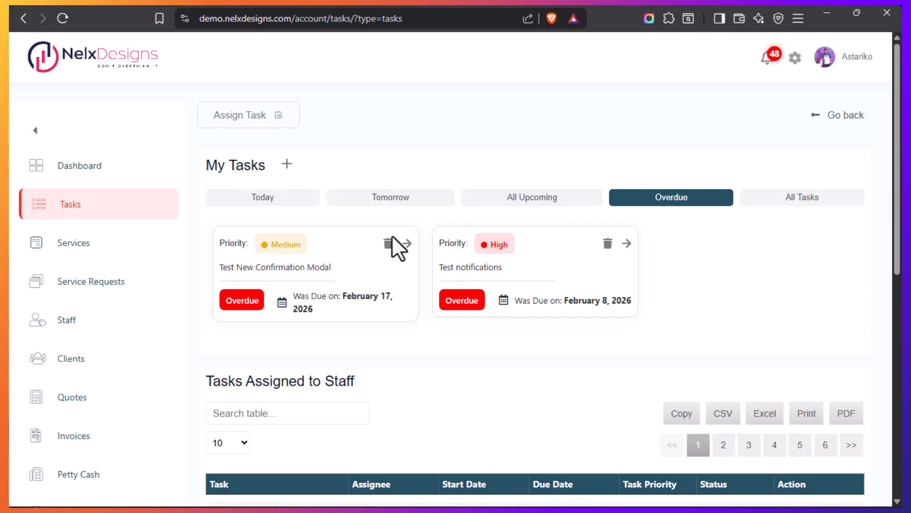
{"action": "scroll", "coordinate": [465, 332], "scroll_direction": "down", "scroll_amount": 7}
{"action": "scroll", "coordinate": [731, 366], "scroll_direction": "up", "scroll_amount": 2}
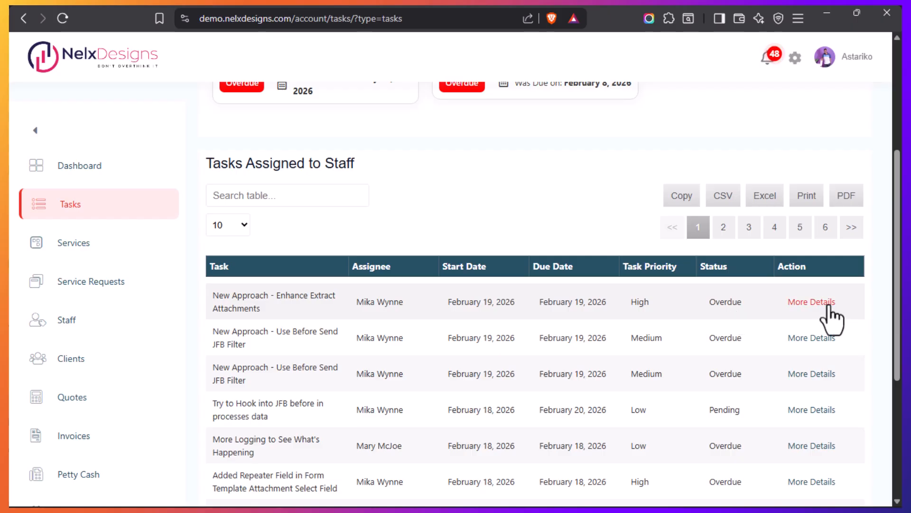
{"action": "scroll", "coordinate": [517, 263], "scroll_direction": "up", "scroll_amount": 4}
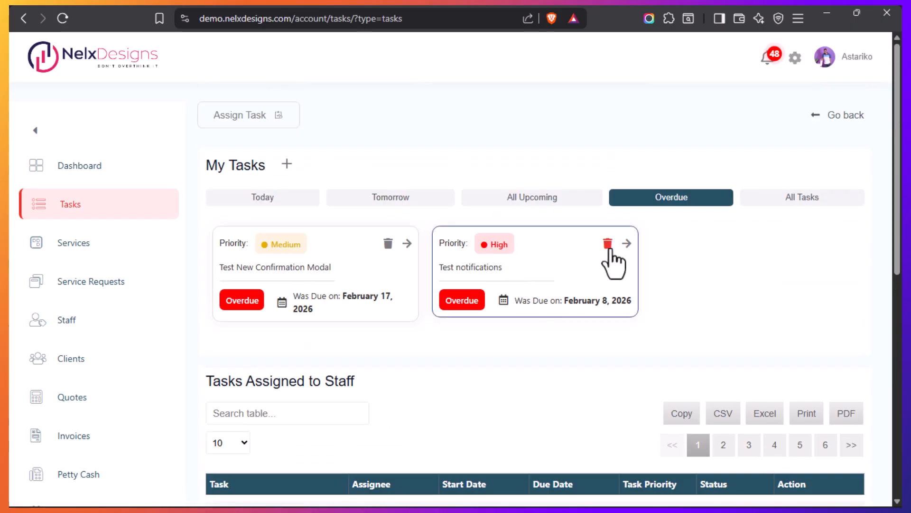
Open the overdue Test notifications task, set its status to Completed and confirm the submission
{"action": "left_click", "coordinate": [626, 243]}
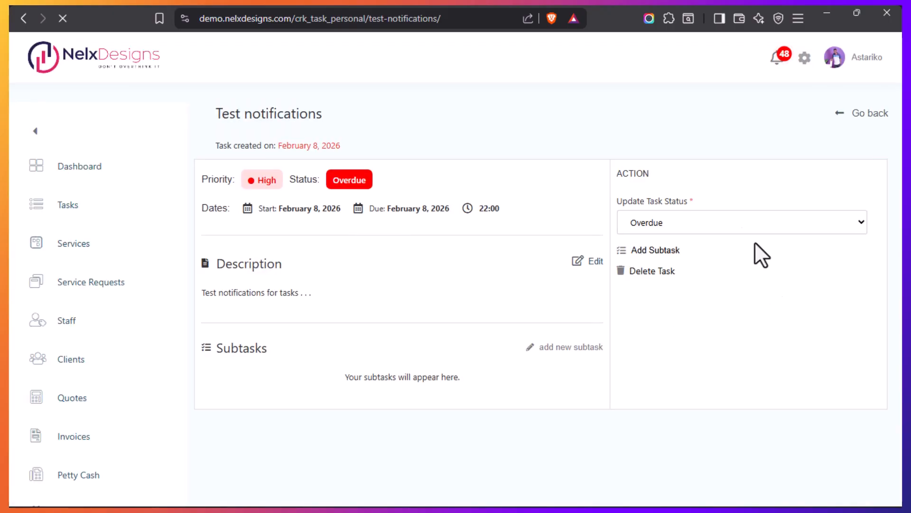
{"action": "left_click", "coordinate": [862, 221]}
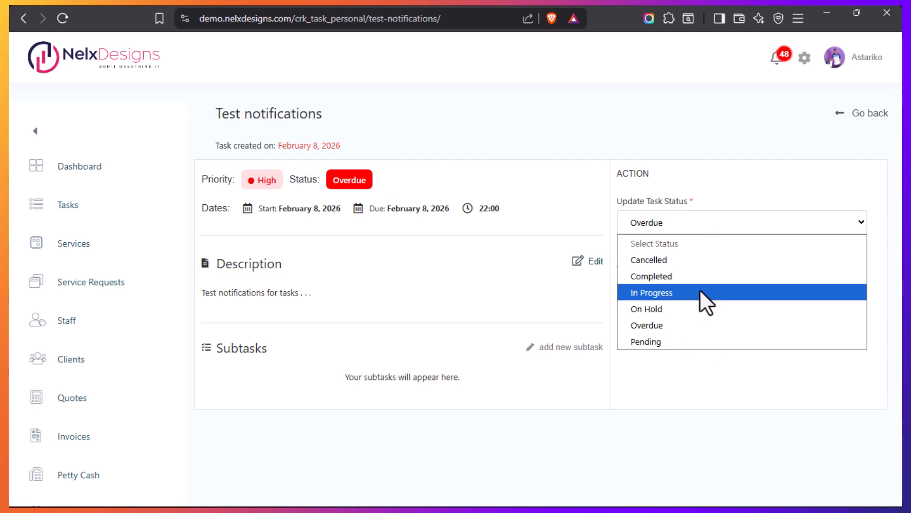
{"action": "left_click", "coordinate": [731, 195]}
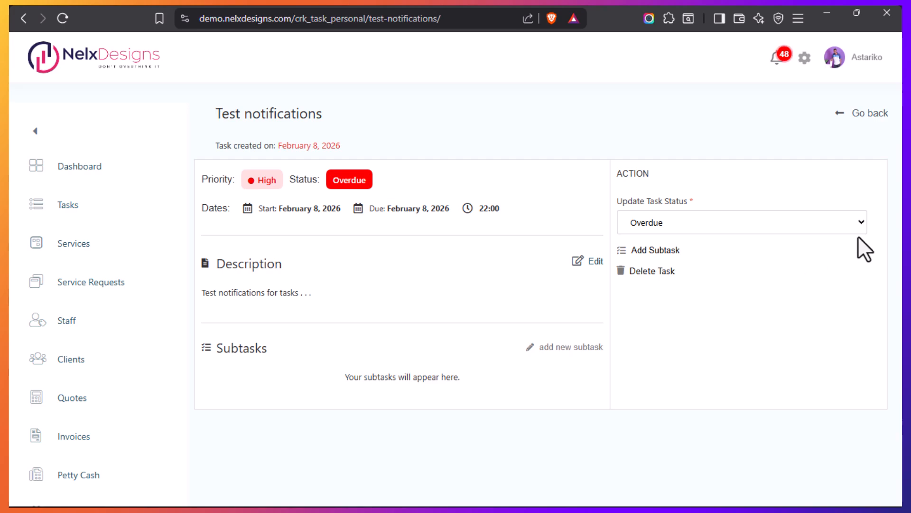
{"action": "left_click", "coordinate": [862, 222]}
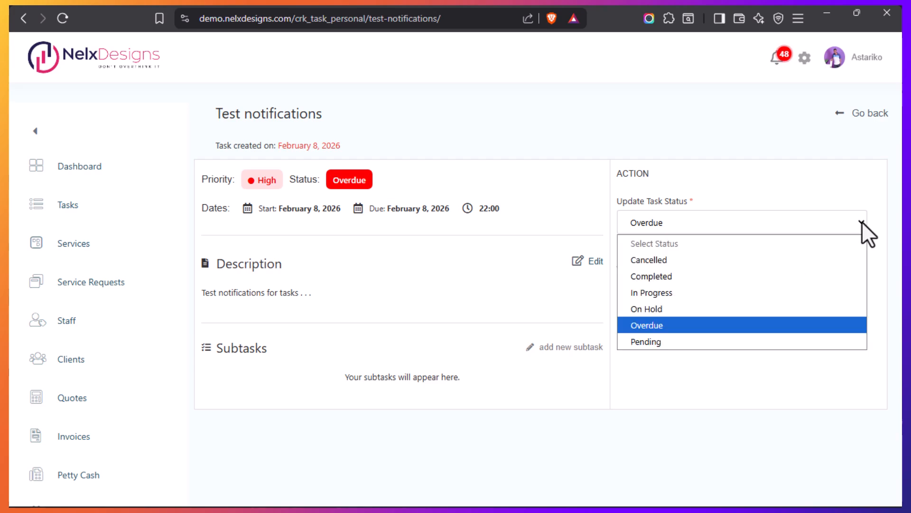
{"action": "left_click", "coordinate": [679, 276]}
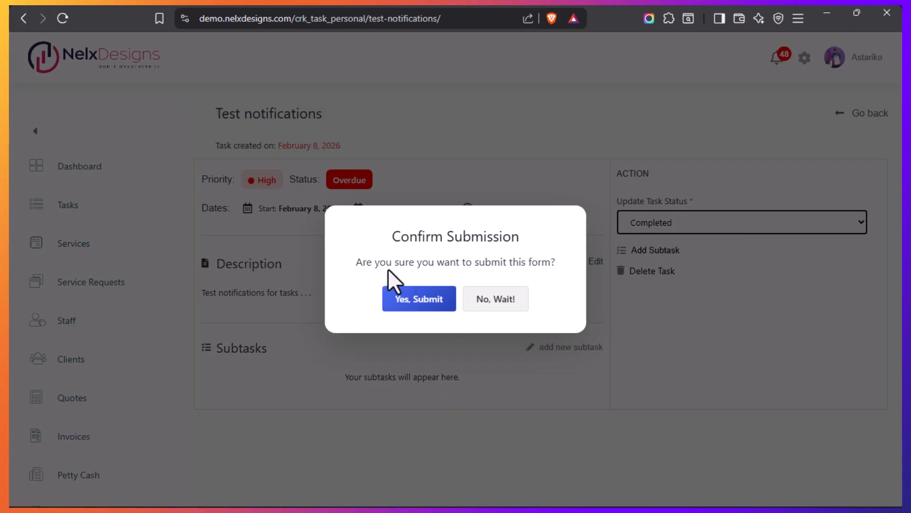
{"action": "left_click", "coordinate": [413, 301]}
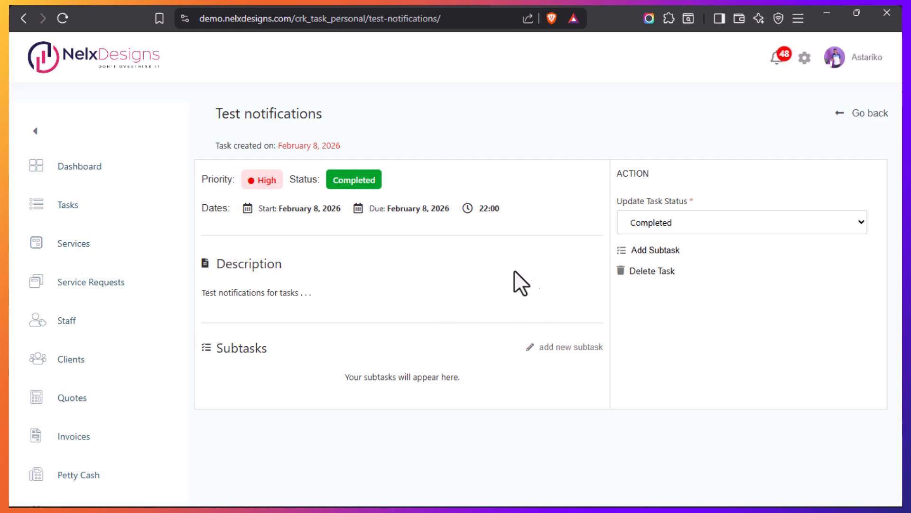
Switch back to the snippet editor and open the Personal Status Change Auto Submit snippet from the snippets list
{"action": "mouse_move", "coordinate": [11, 331]}
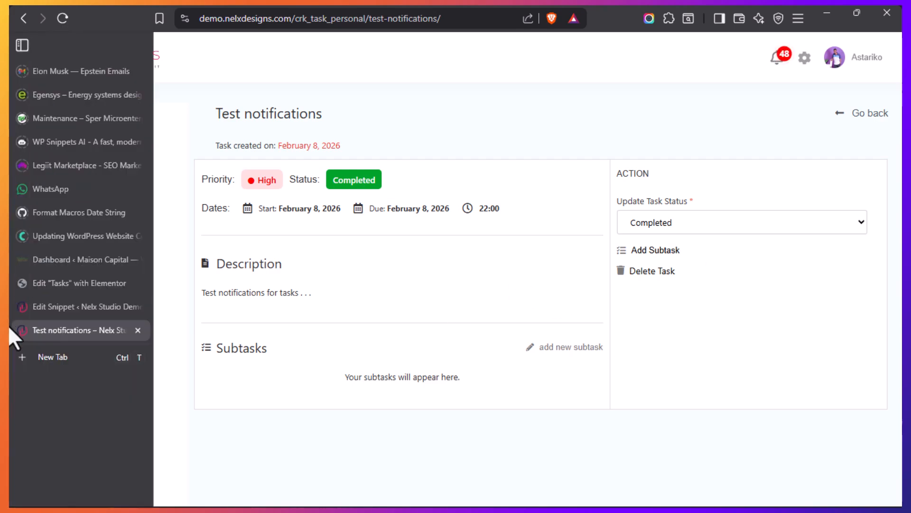
{"action": "left_click", "coordinate": [51, 306]}
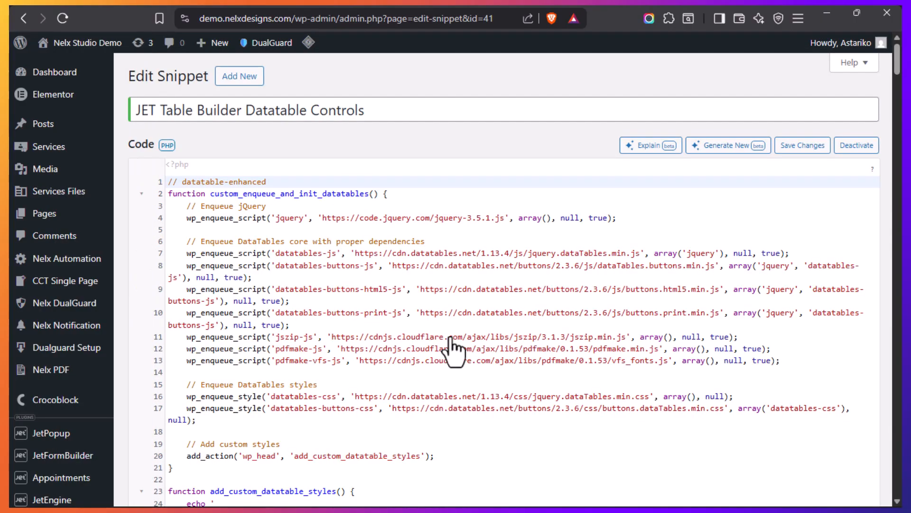
{"action": "scroll", "coordinate": [216, 274], "scroll_direction": "down", "scroll_amount": 3}
{"action": "scroll", "coordinate": [216, 274], "scroll_direction": "down", "scroll_amount": 15}
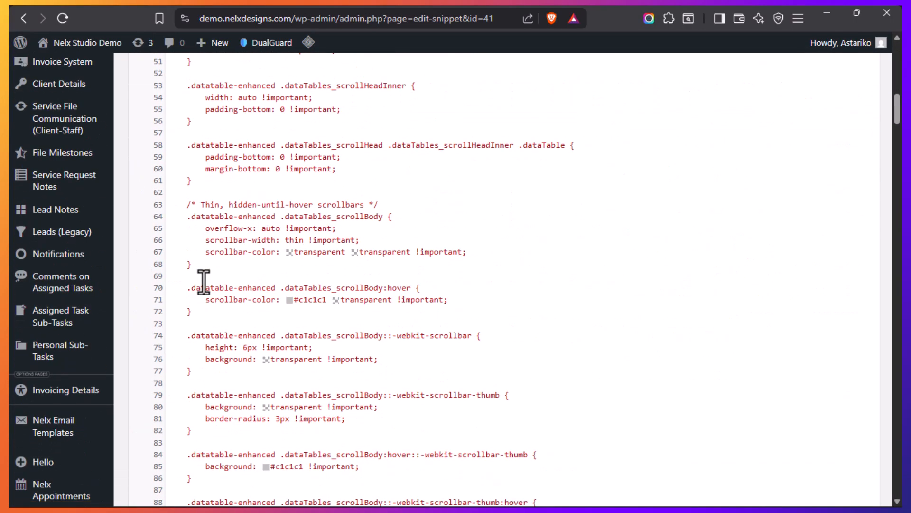
{"action": "scroll", "coordinate": [204, 282], "scroll_direction": "down", "scroll_amount": 2}
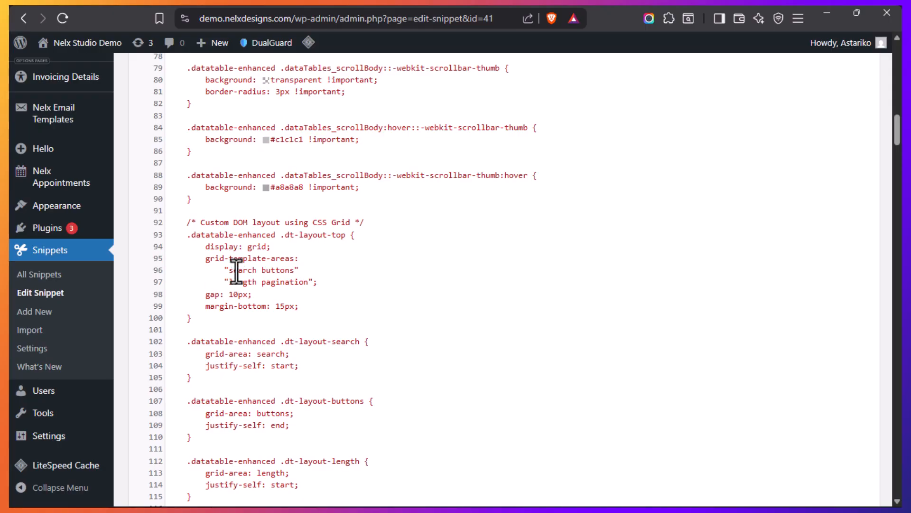
{"action": "left_click", "coordinate": [48, 281]}
{"action": "left_click", "coordinate": [264, 342]}
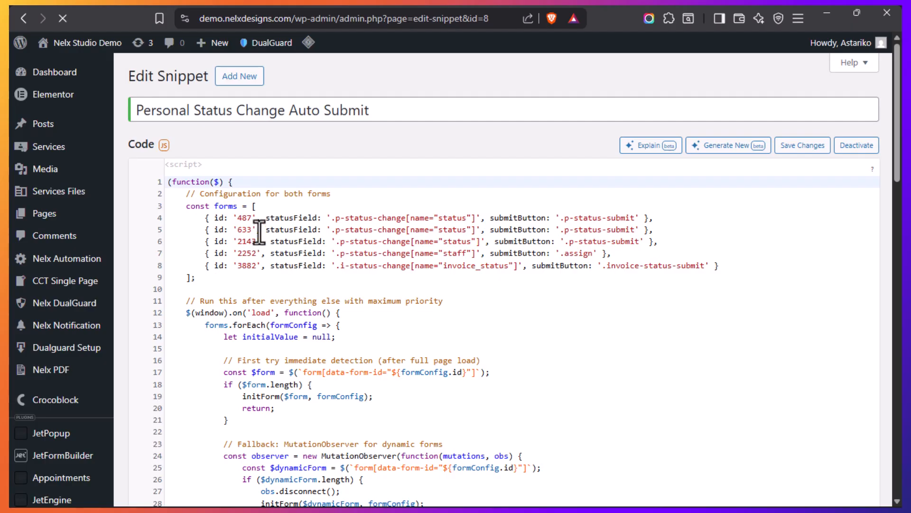
Highlight the forms configuration array in the snippet to examine its form IDs, status fields and submit buttons
{"action": "left_click", "coordinate": [202, 278]}
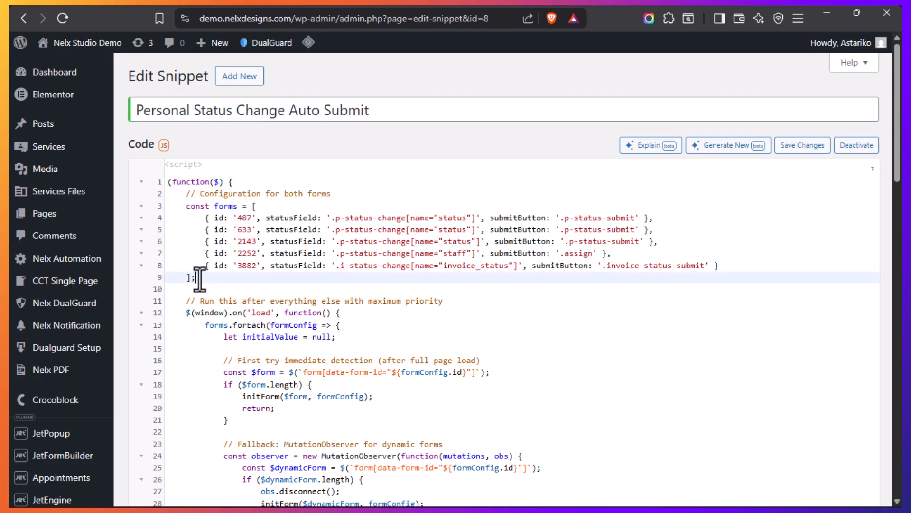
{"action": "left_click_drag", "start_coordinate": [197, 278], "coordinate": [187, 206]}
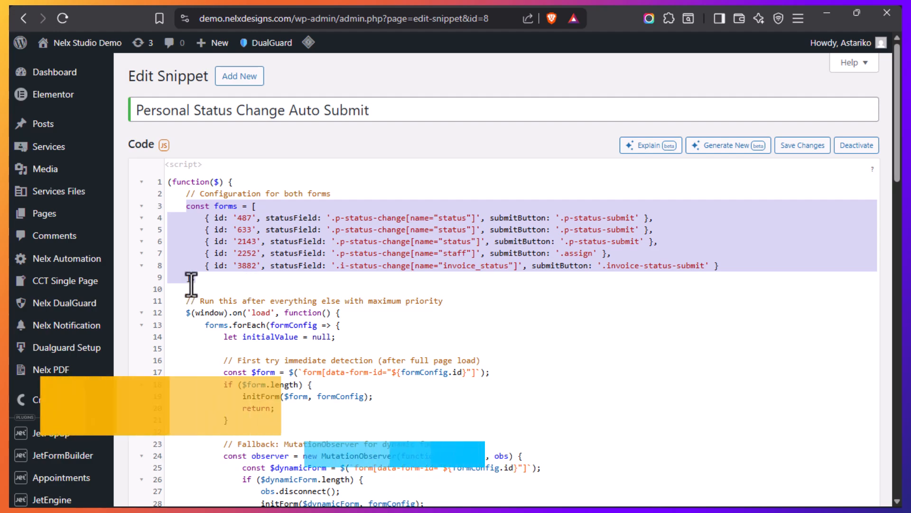
{"action": "left_click", "coordinate": [197, 278]}
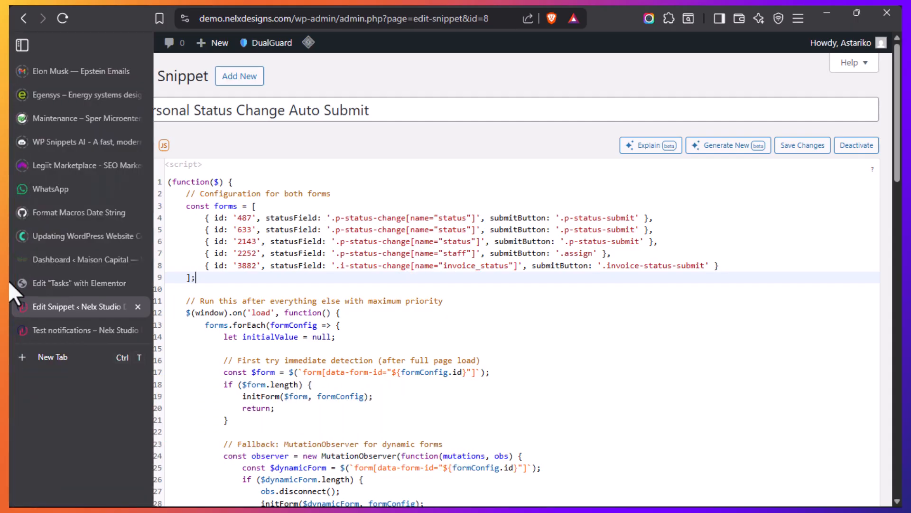
Open the JetFormBuilder forms list in a new tab and switch to it
{"action": "scroll", "coordinate": [85, 274], "scroll_direction": "down", "scroll_amount": 2}
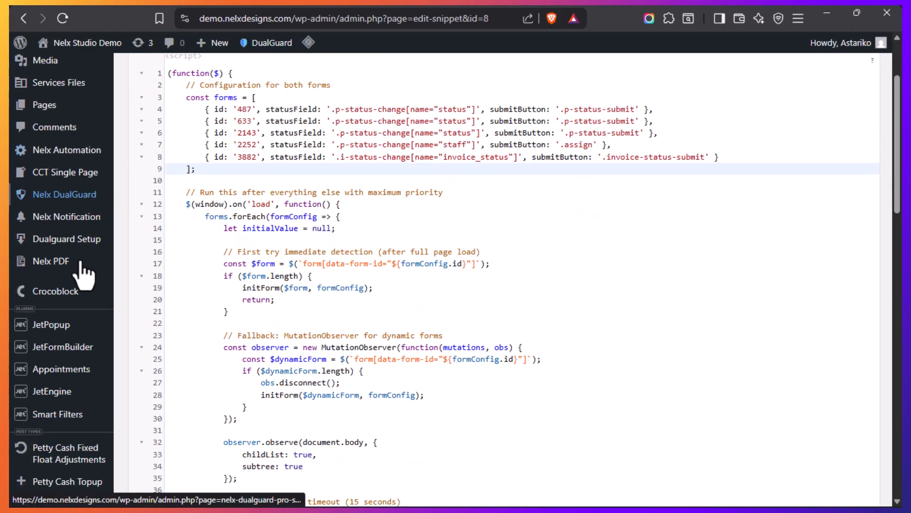
{"action": "scroll", "coordinate": [83, 277], "scroll_direction": "down", "scroll_amount": 2}
{"action": "mouse_move", "coordinate": [72, 243]}
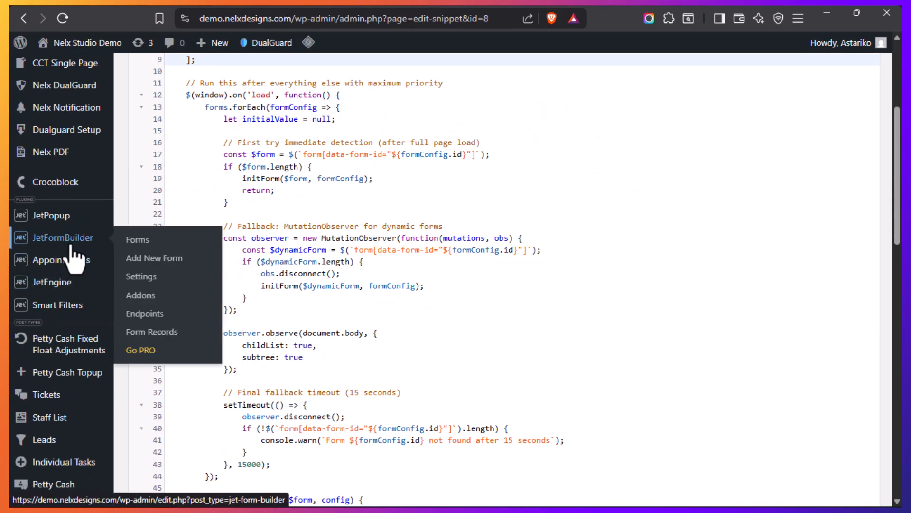
{"action": "right_click", "coordinate": [142, 243]}
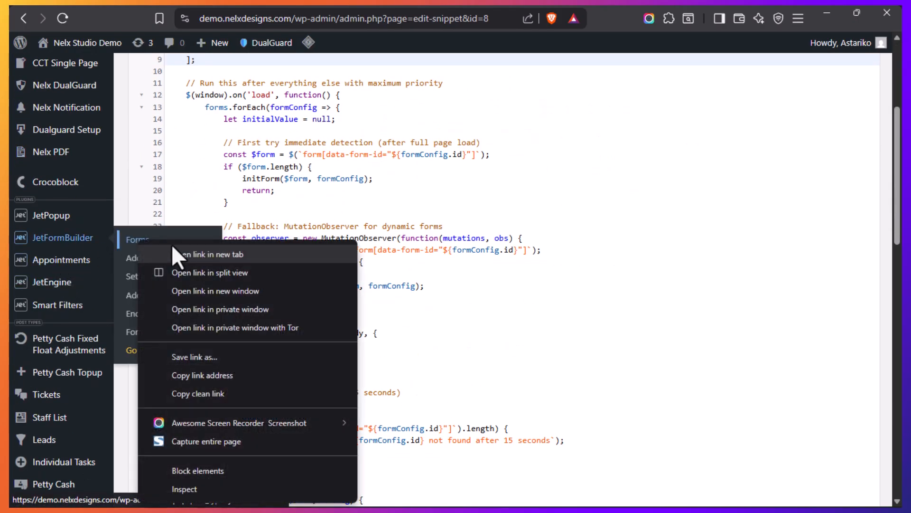
{"action": "left_click", "coordinate": [204, 254]}
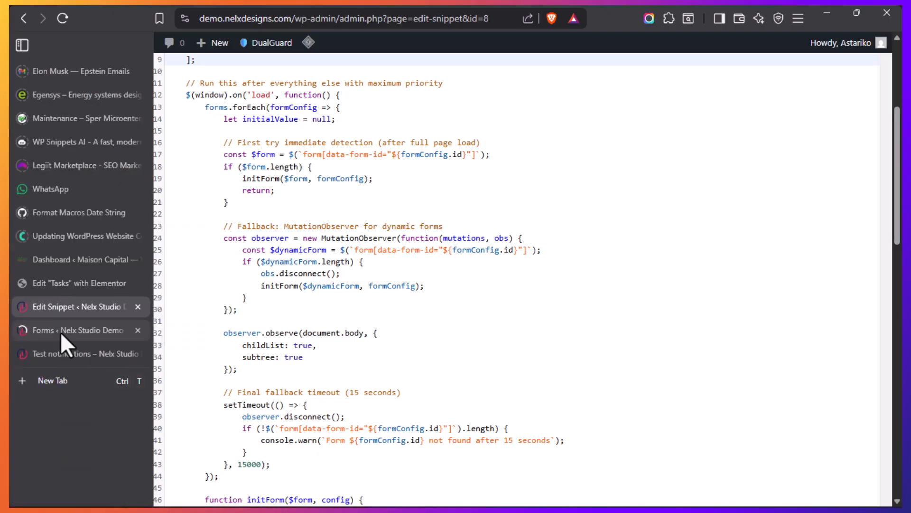
{"action": "left_click", "coordinate": [61, 331]}
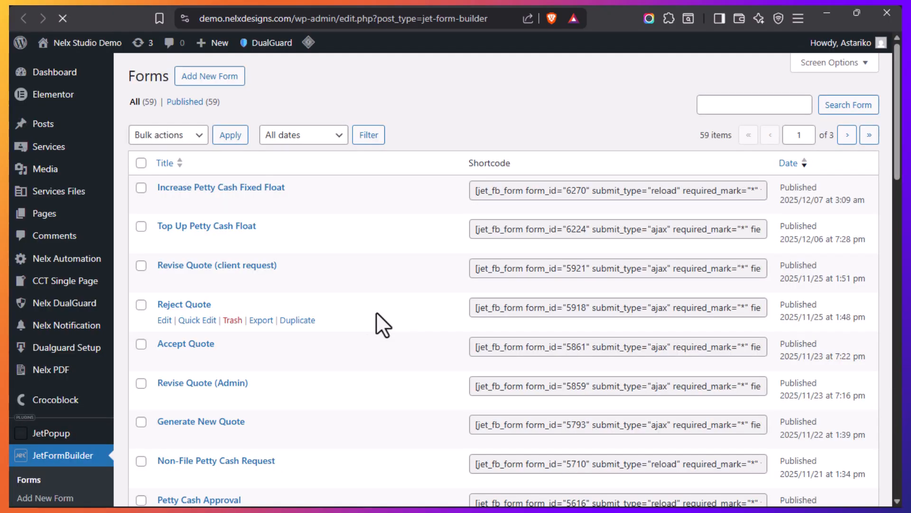
Go to the last page of the forms list and open the Update Personal Task Status form for editing
{"action": "scroll", "coordinate": [329, 313], "scroll_direction": "down", "scroll_amount": 15}
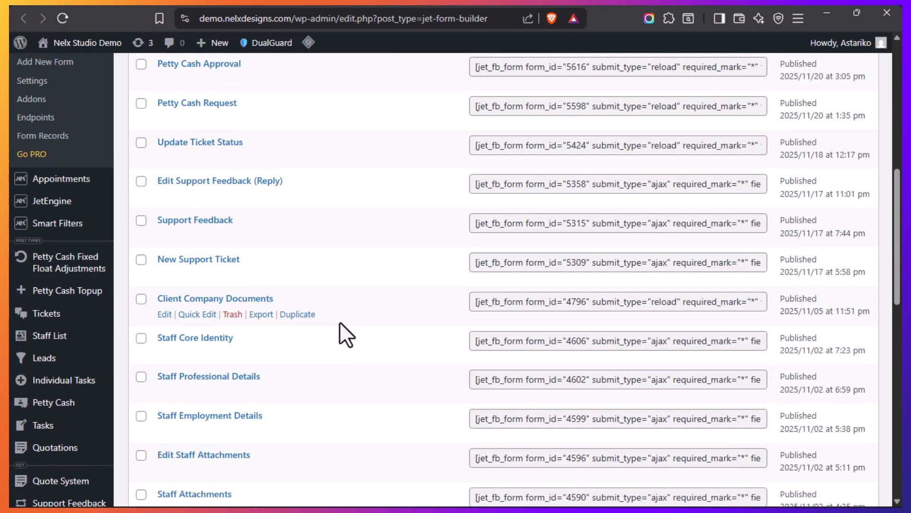
{"action": "scroll", "coordinate": [427, 332], "scroll_direction": "down", "scroll_amount": 3}
{"action": "scroll", "coordinate": [576, 332], "scroll_direction": "up", "scroll_amount": 5}
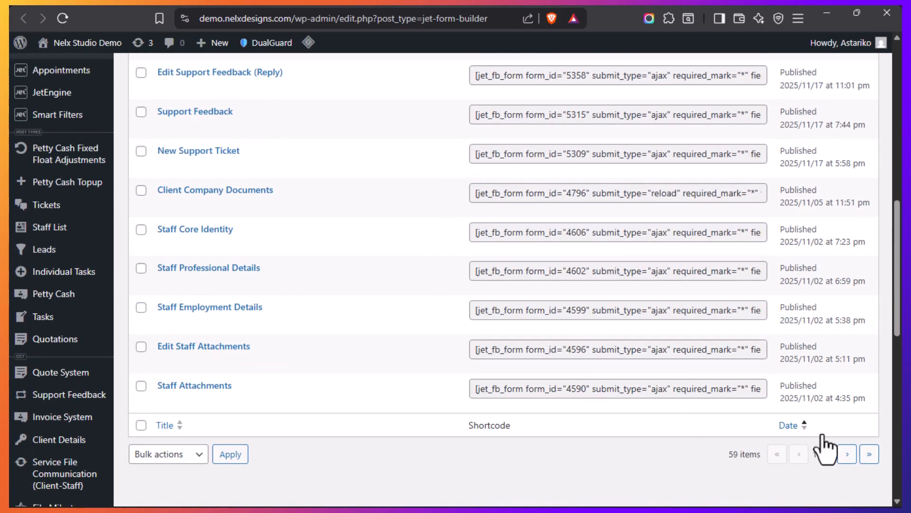
{"action": "left_click", "coordinate": [867, 455]}
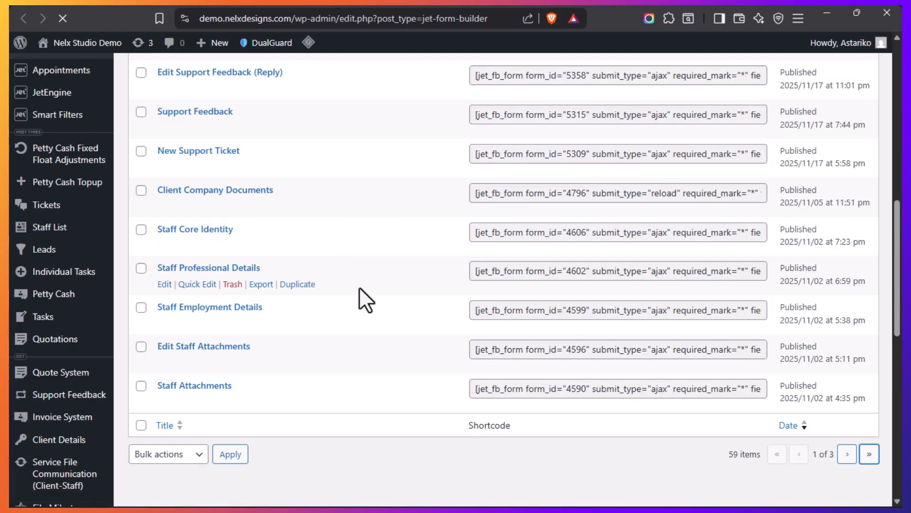
{"action": "scroll", "coordinate": [328, 286], "scroll_direction": "down", "scroll_amount": 5}
{"action": "scroll", "coordinate": [306, 280], "scroll_direction": "down", "scroll_amount": 5}
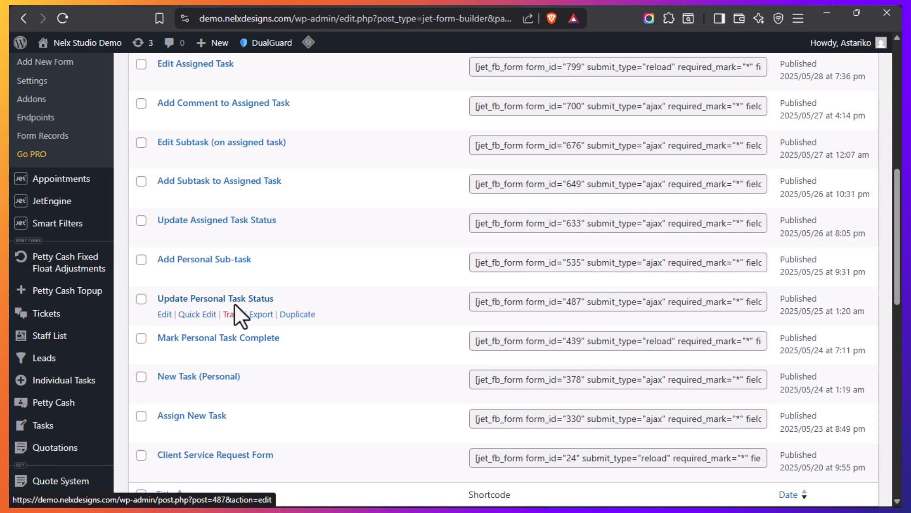
{"action": "left_click", "coordinate": [204, 300]}
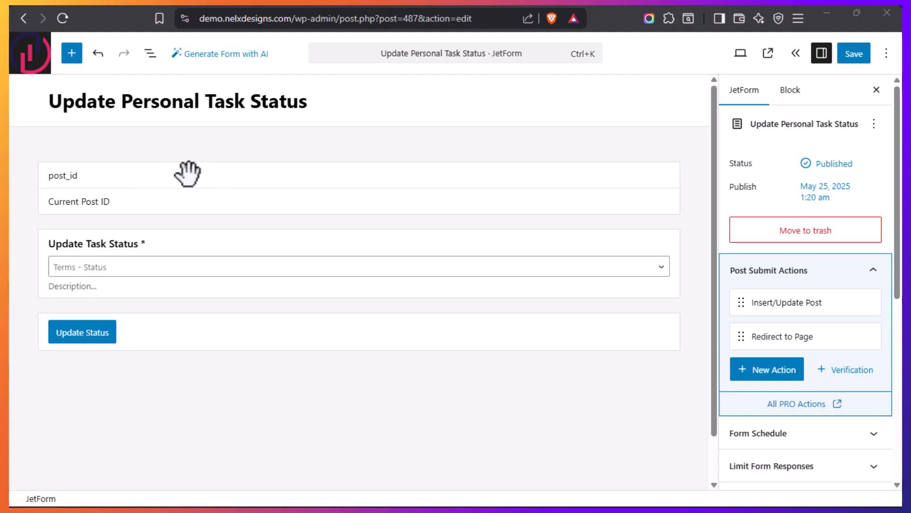
Return to the live Test notifications task page to examine the status field that the form provides
{"action": "mouse_move", "coordinate": [10, 331]}
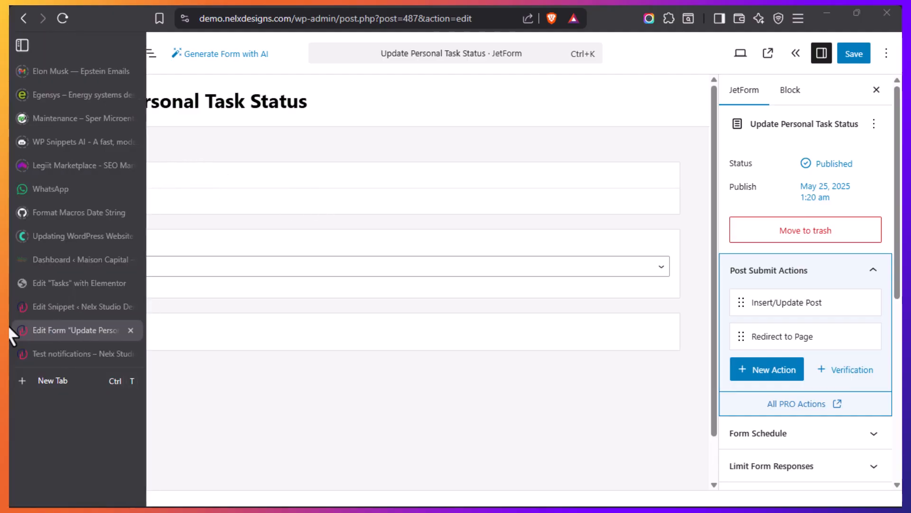
{"action": "left_click", "coordinate": [61, 358]}
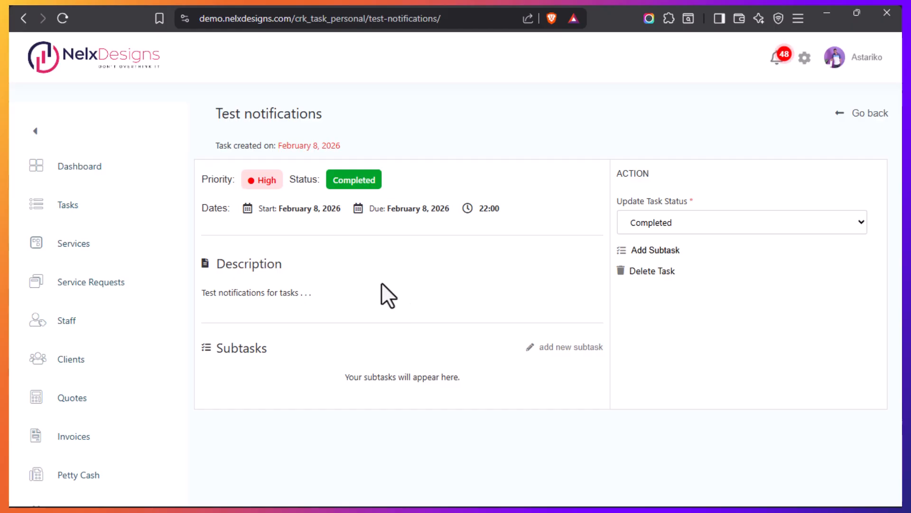
{"action": "mouse_move", "coordinate": [14, 315]}
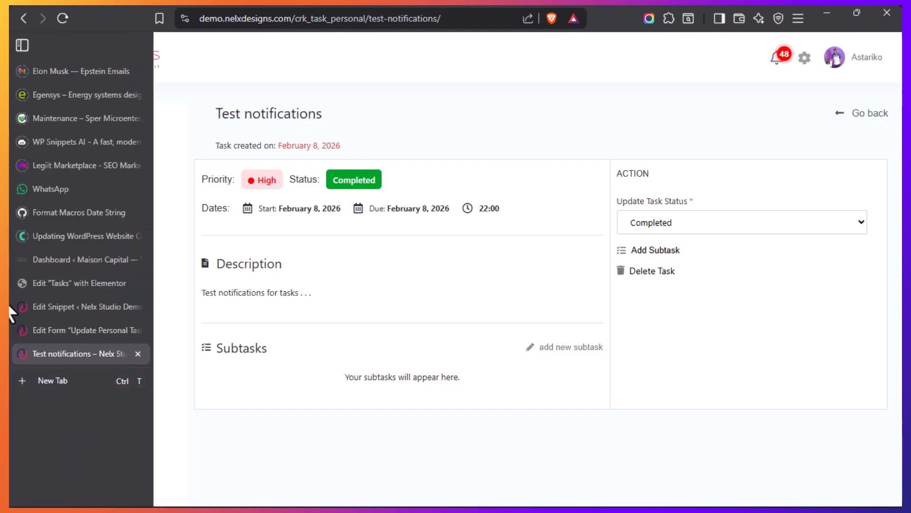
Select the Update Task Status field in the form editor and compare it with the status options on the live Test notifications page
{"action": "left_click", "coordinate": [55, 329]}
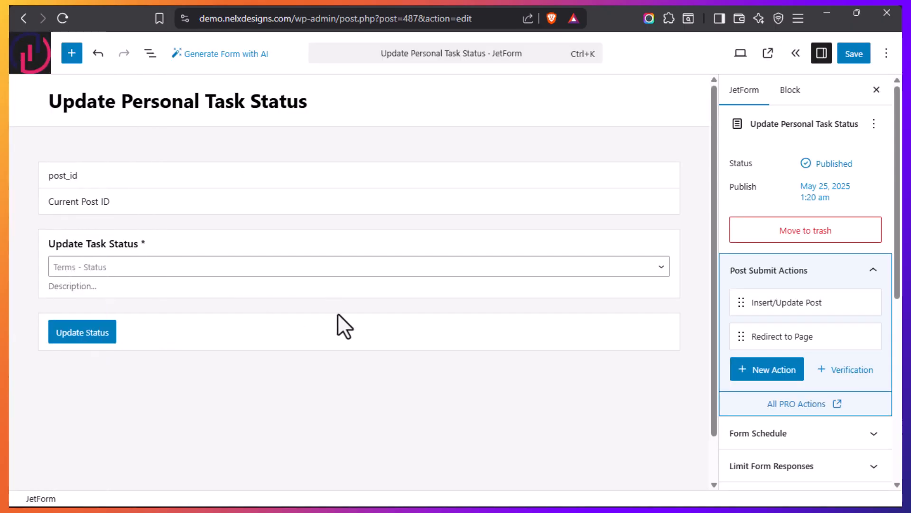
{"action": "left_click", "coordinate": [270, 246]}
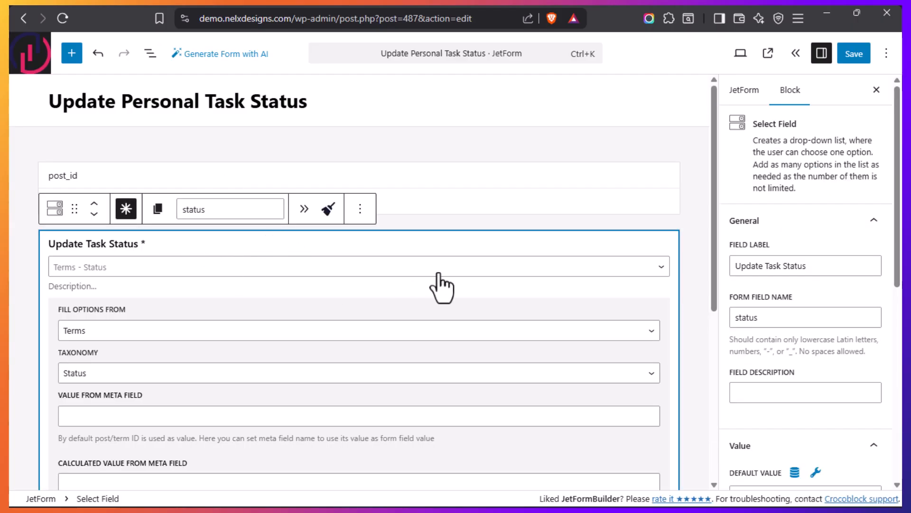
{"action": "mouse_move", "coordinate": [10, 376]}
{"action": "left_click", "coordinate": [56, 355]}
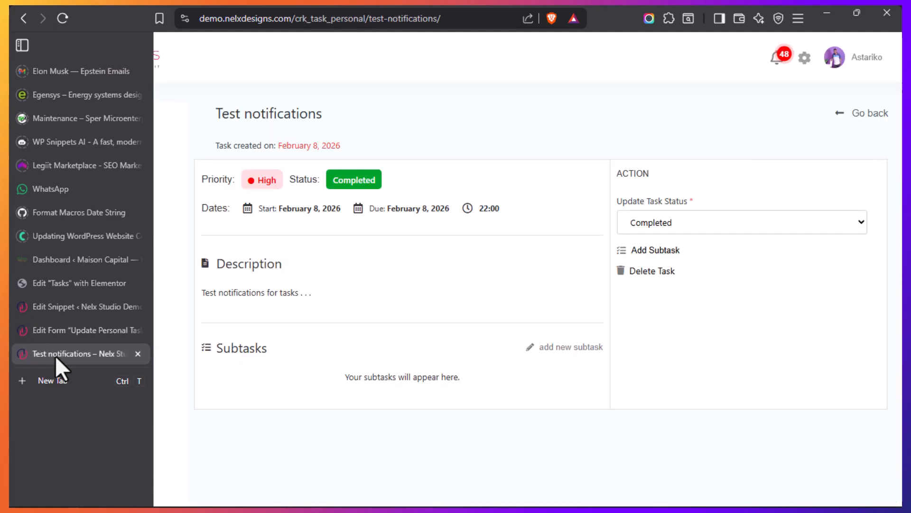
{"action": "left_click", "coordinate": [729, 219]}
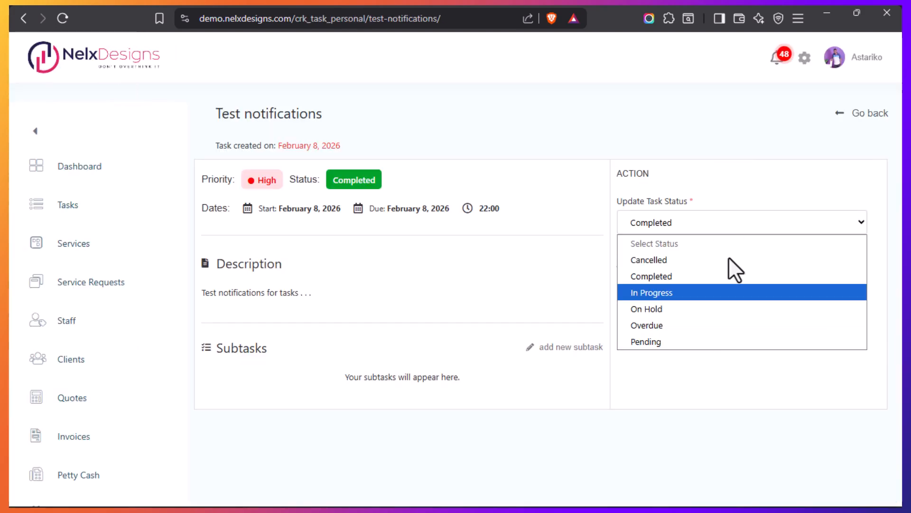
{"action": "left_click", "coordinate": [755, 195]}
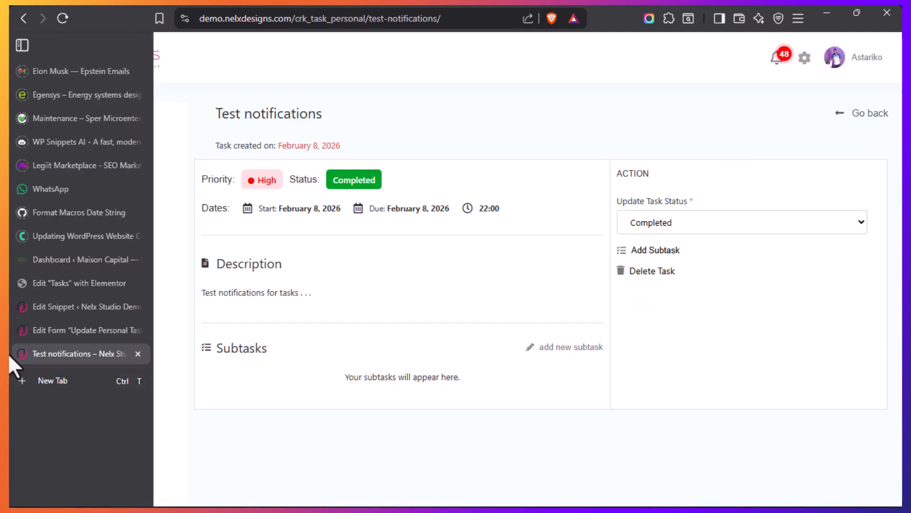
Return to the Update Personal Task Status form and examine where the status field gets its options and taxonomy
{"action": "mouse_move", "coordinate": [10, 313]}
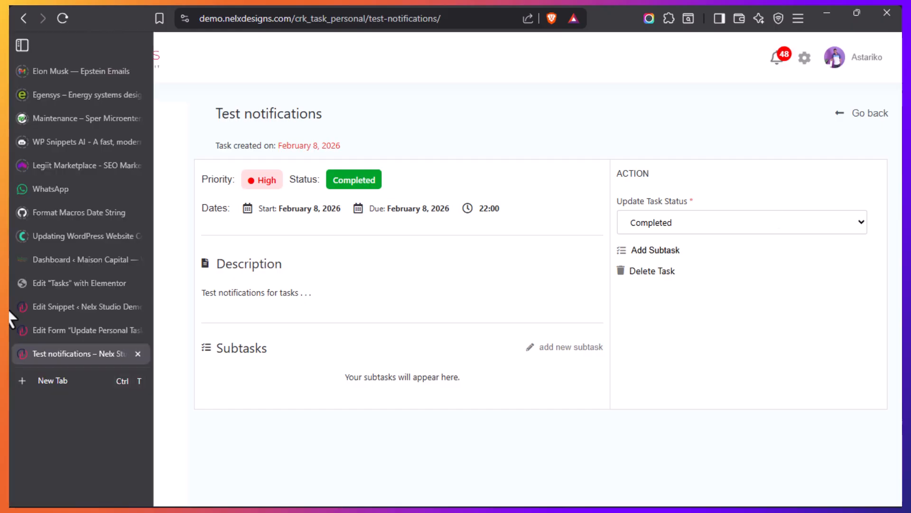
{"action": "left_click", "coordinate": [56, 329]}
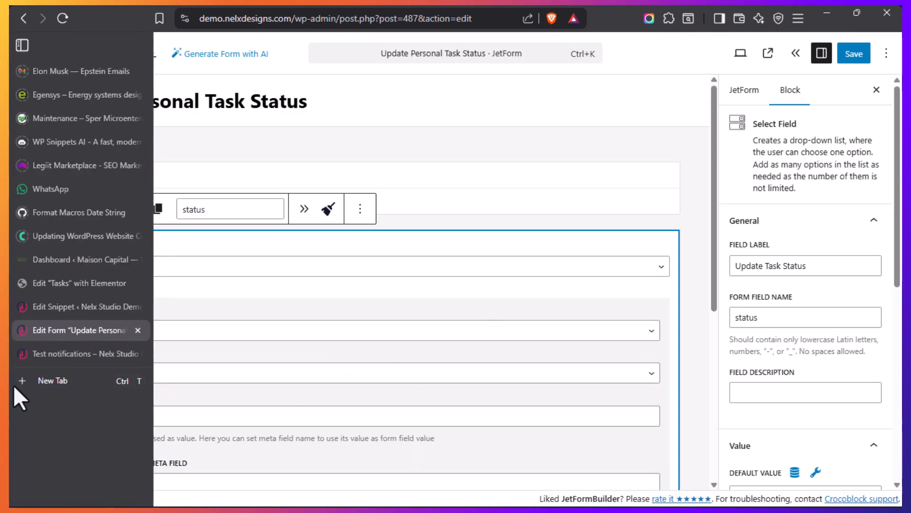
{"action": "scroll", "coordinate": [301, 346], "scroll_direction": "down", "scroll_amount": 3}
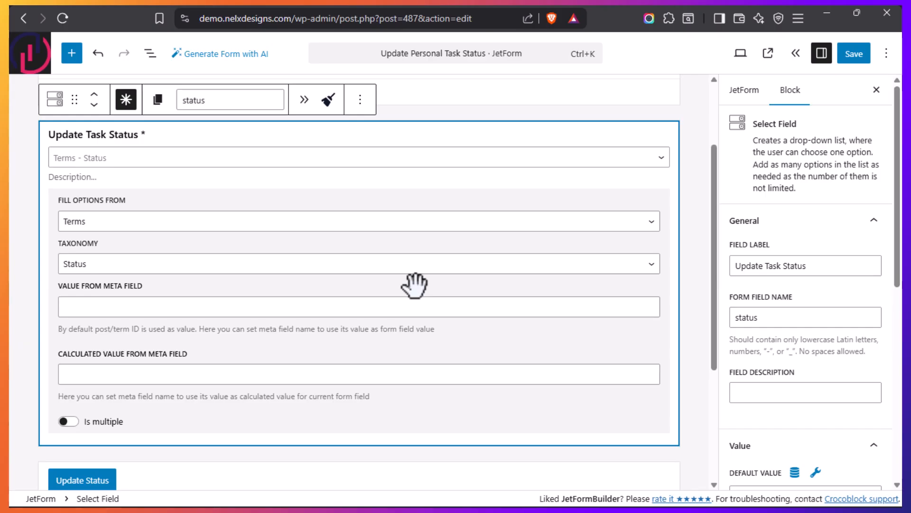
{"action": "scroll", "coordinate": [414, 286], "scroll_direction": "up", "scroll_amount": 3}
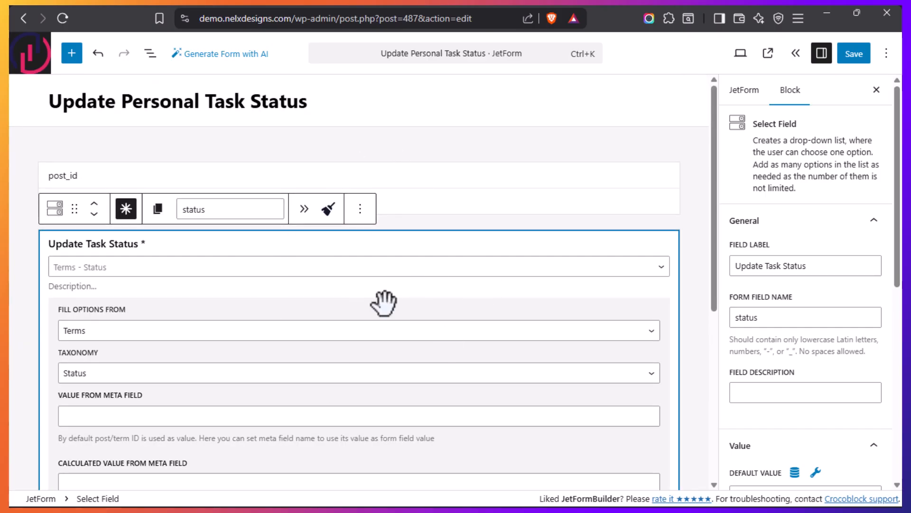
Open the Personal Status Change Auto Submit snippet and place the cursor in the first forms entry to examine its status field selector
{"action": "mouse_move", "coordinate": [12, 304]}
{"action": "left_click", "coordinate": [41, 300]}
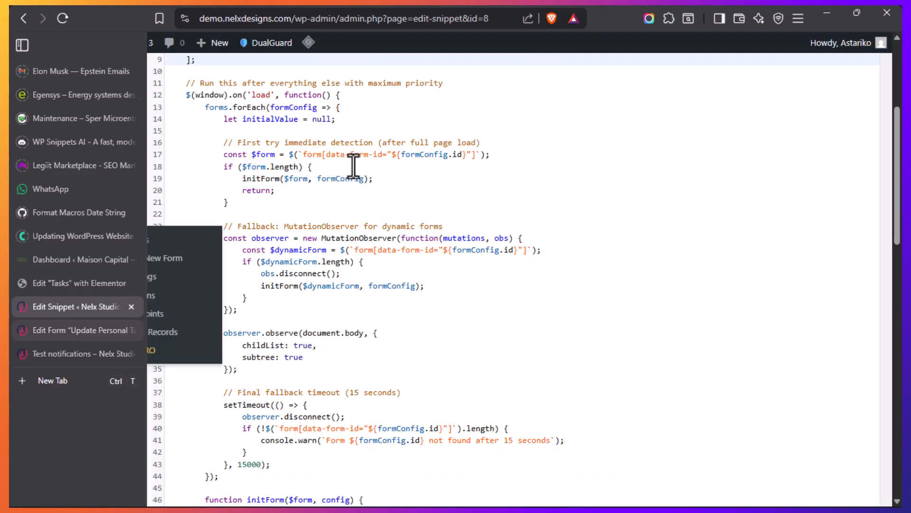
{"action": "scroll", "coordinate": [472, 309], "scroll_direction": "up", "scroll_amount": 6}
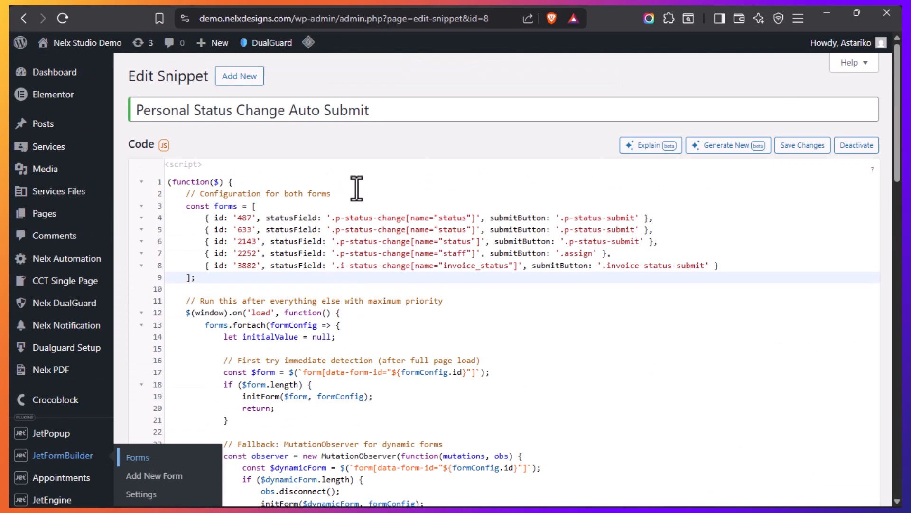
{"action": "left_click", "coordinate": [306, 218]}
{"action": "mouse_move", "coordinate": [15, 313]}
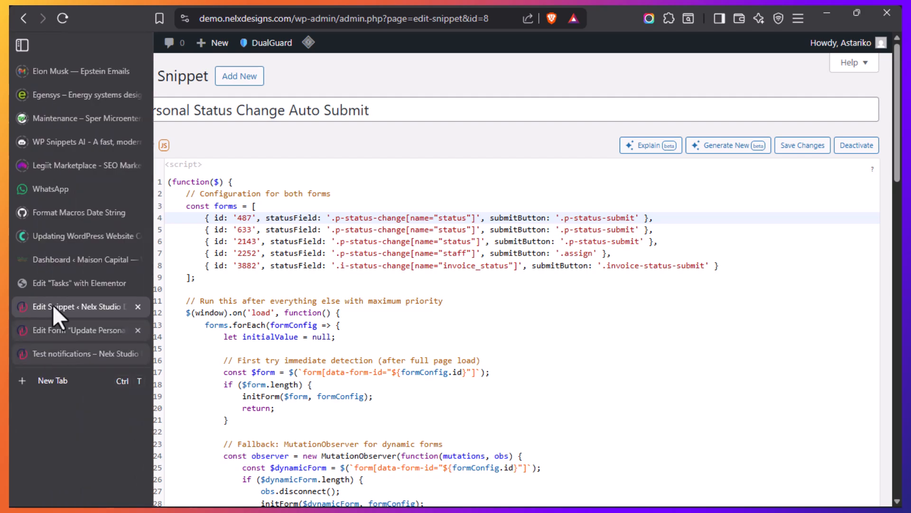
Go back to the form and highlight the Update Task Status field's CSS class name to check it against the snippet
{"action": "left_click", "coordinate": [57, 332]}
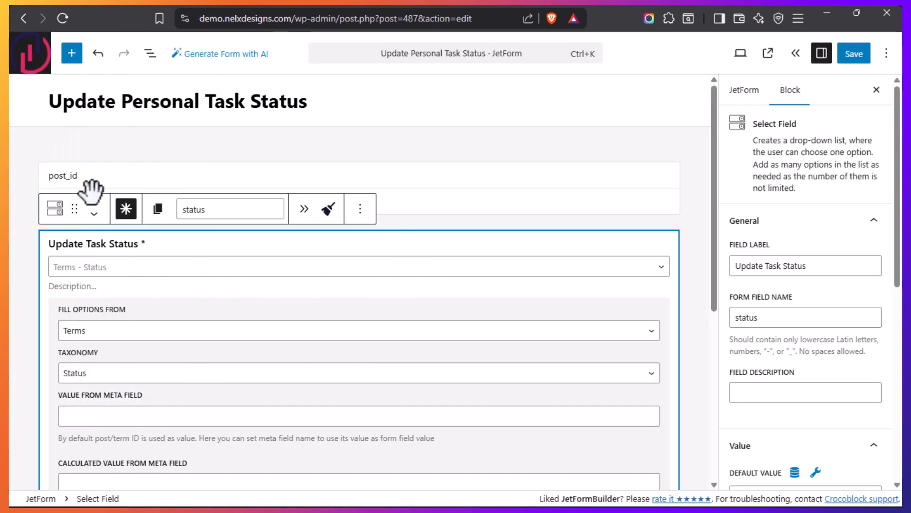
{"action": "scroll", "coordinate": [782, 352], "scroll_direction": "down", "scroll_amount": 4}
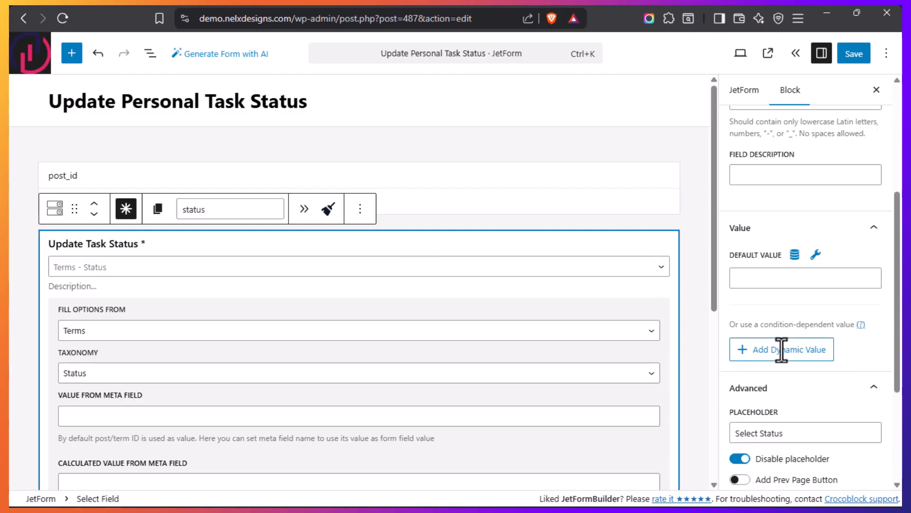
{"action": "scroll", "coordinate": [788, 366], "scroll_direction": "down", "scroll_amount": 4}
{"action": "left_click_drag", "start_coordinate": [811, 437], "coordinate": [728, 435]}
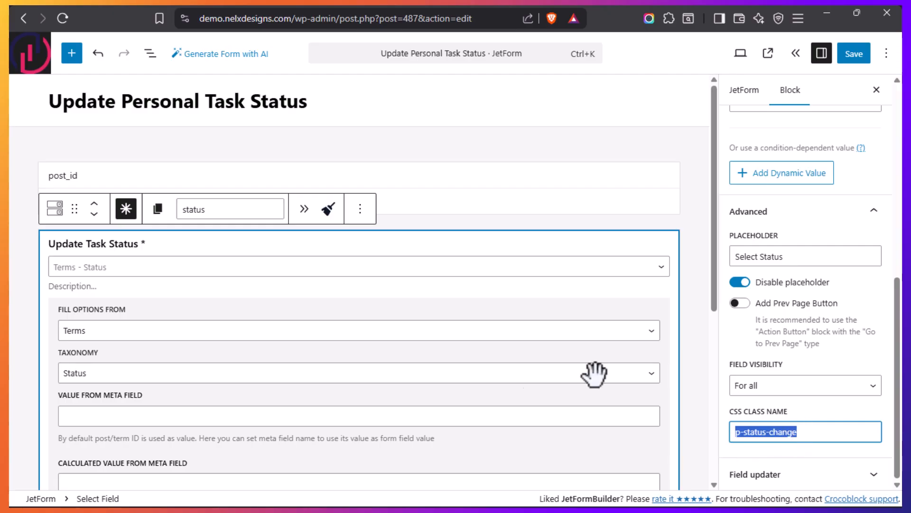
{"action": "left_click", "coordinate": [804, 433]}
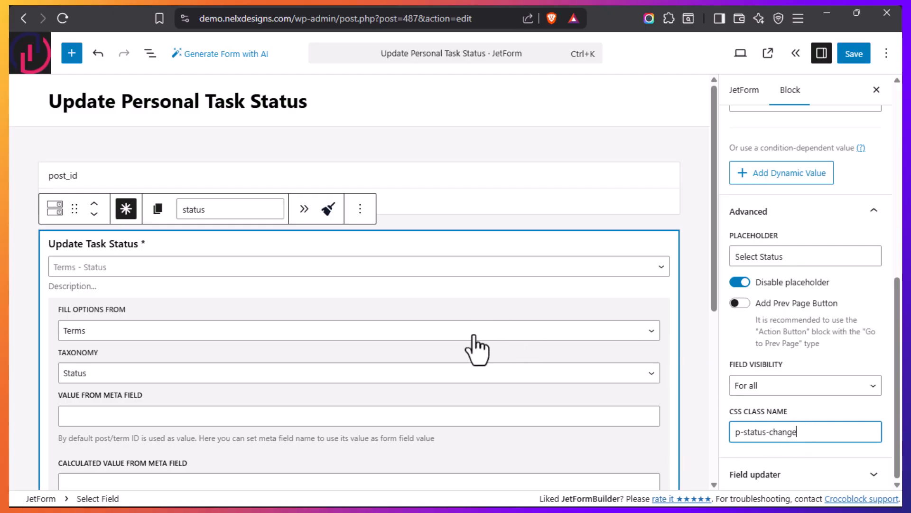
Select the form's Update Status button, expand its advanced settings and highlight its CSS class name
{"action": "scroll", "coordinate": [487, 353], "scroll_direction": "down", "scroll_amount": 5}
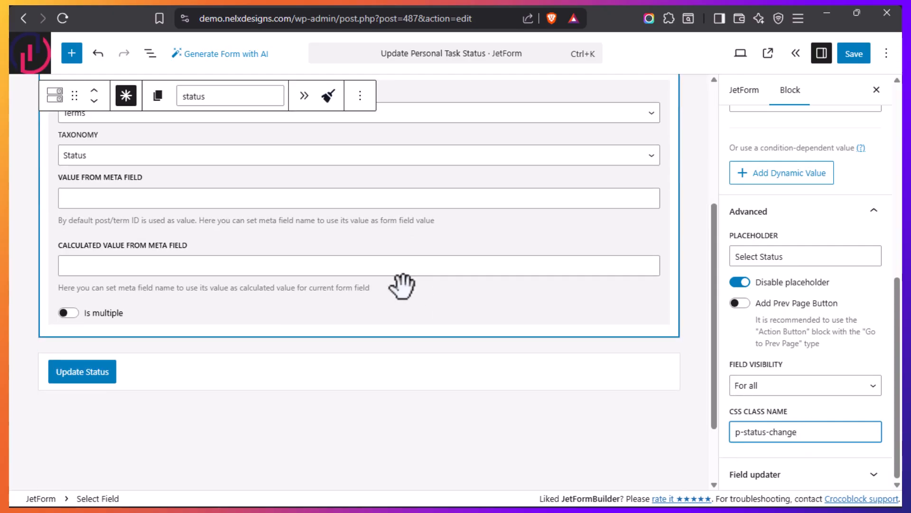
{"action": "left_click", "coordinate": [169, 373]}
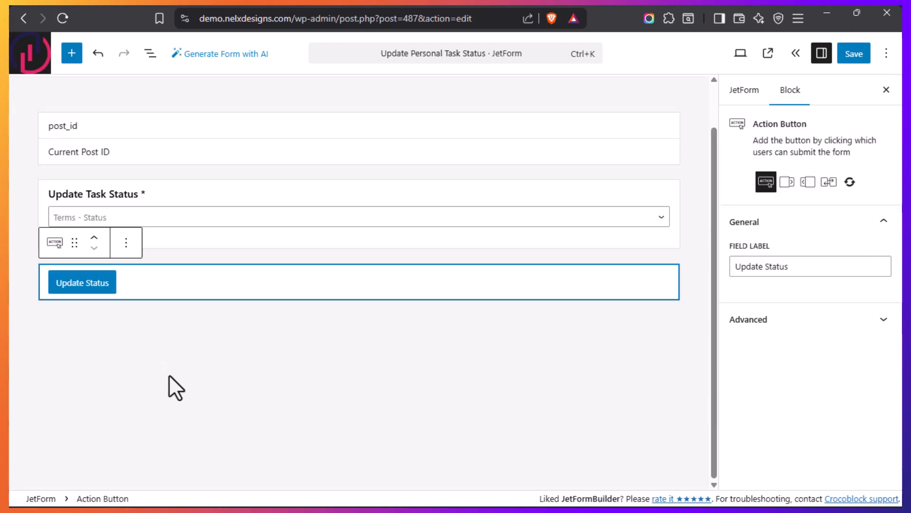
{"action": "left_click", "coordinate": [833, 322]}
{"action": "left_click_drag", "start_coordinate": [812, 424], "coordinate": [739, 425]}
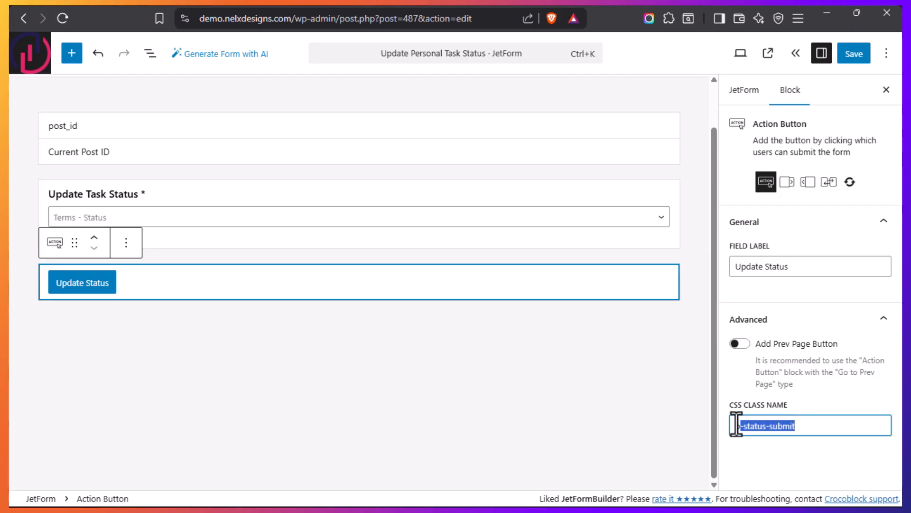
Reselect the Update Task Status field to review its advanced settings, and return to the snippet to examine the first form ID
{"action": "left_click", "coordinate": [307, 194]}
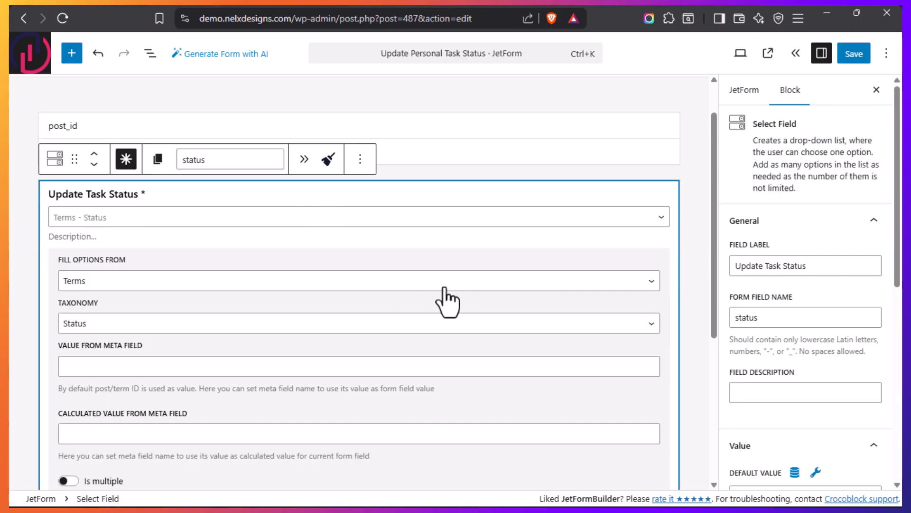
{"action": "scroll", "coordinate": [443, 294], "scroll_direction": "down", "scroll_amount": 5}
{"action": "scroll", "coordinate": [806, 293], "scroll_direction": "down", "scroll_amount": 7}
{"action": "mouse_move", "coordinate": [9, 377]}
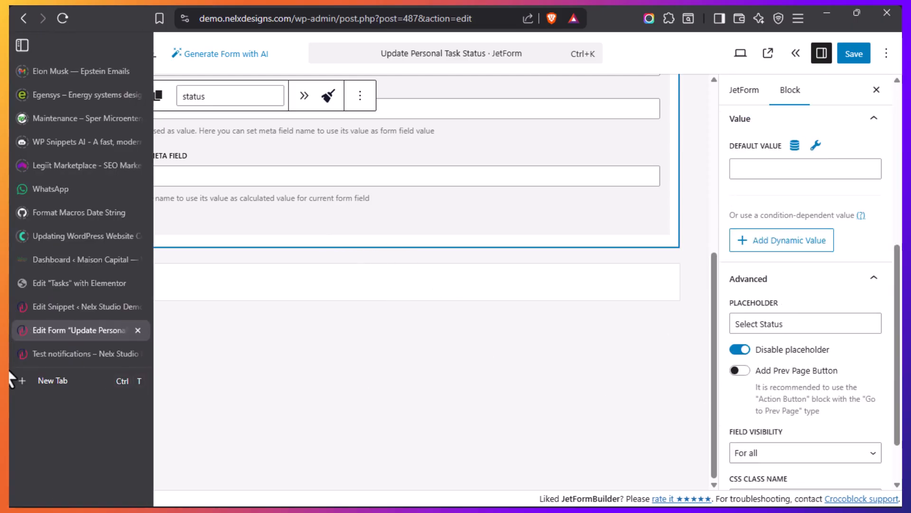
{"action": "left_click", "coordinate": [55, 306]}
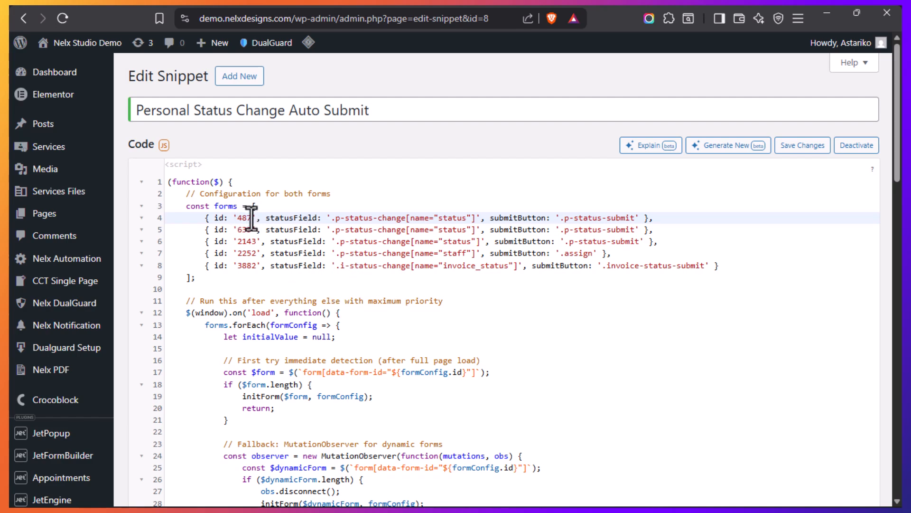
Highlight the post ID in the form editor's web address and compare it with the first form ID in the snippet
{"action": "mouse_move", "coordinate": [12, 393]}
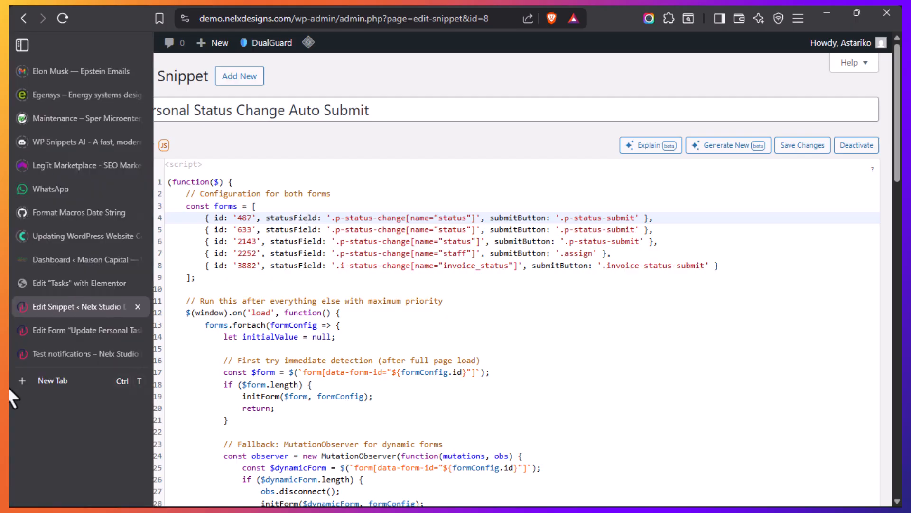
{"action": "left_click", "coordinate": [73, 332]}
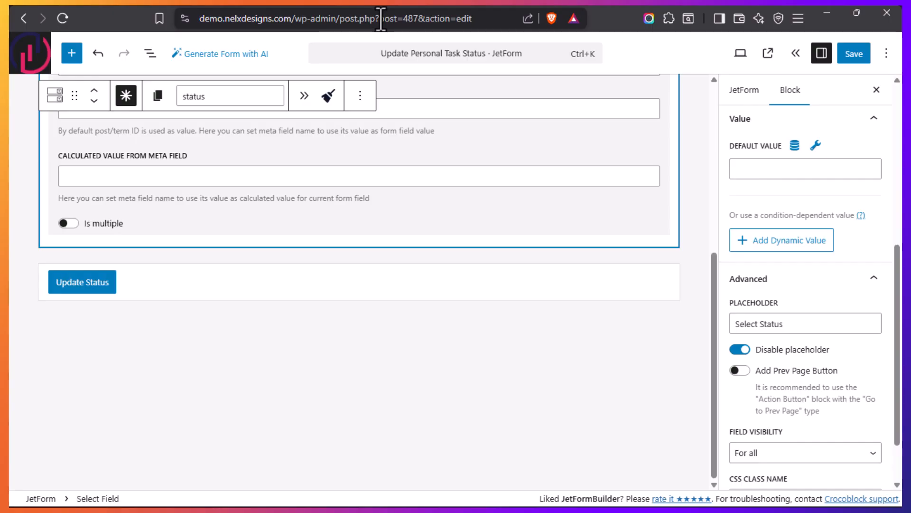
{"action": "left_click_drag", "start_coordinate": [380, 19], "coordinate": [417, 25]}
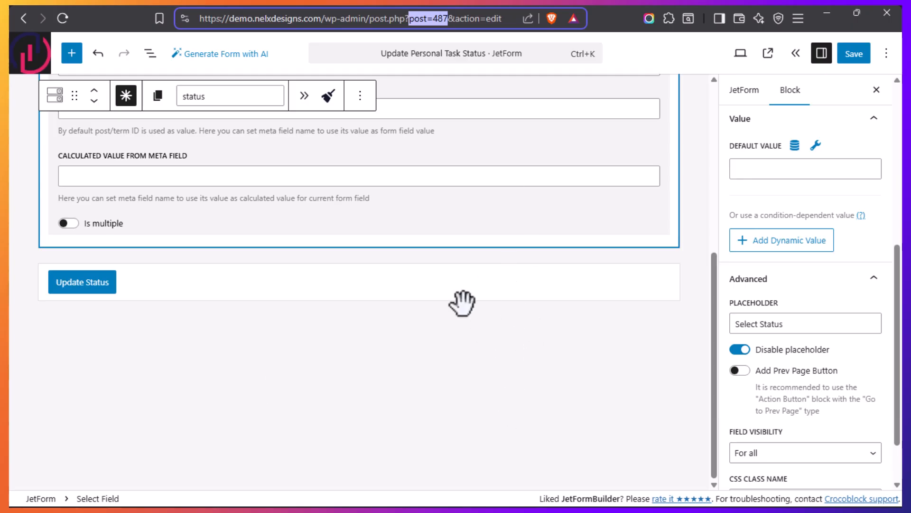
{"action": "mouse_move", "coordinate": [10, 337]}
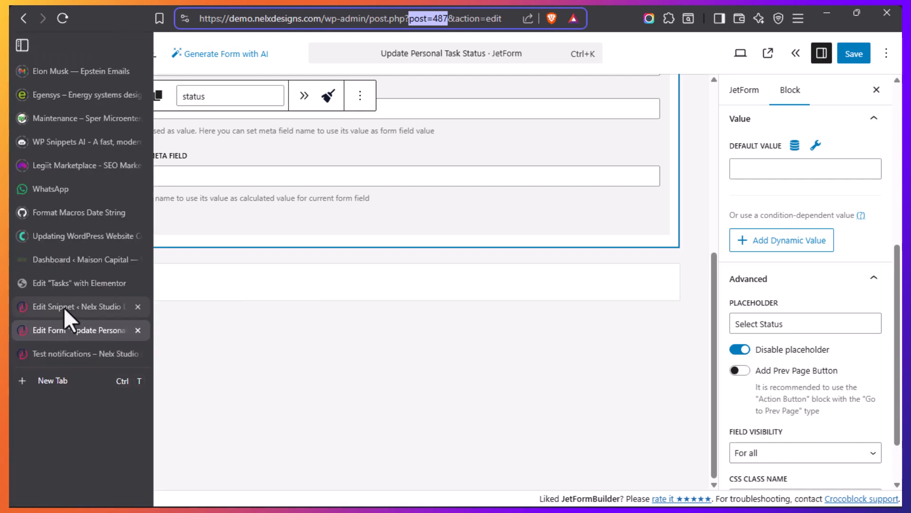
{"action": "left_click", "coordinate": [64, 307]}
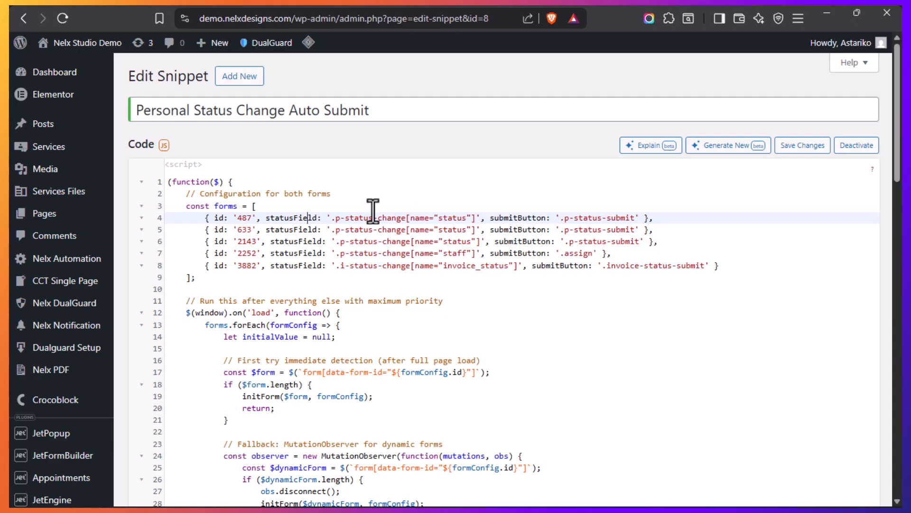
Show the Update Task Status options on the live Test notifications page and close the list without choosing one
{"action": "mouse_move", "coordinate": [14, 368]}
{"action": "mouse_move", "coordinate": [10, 316]}
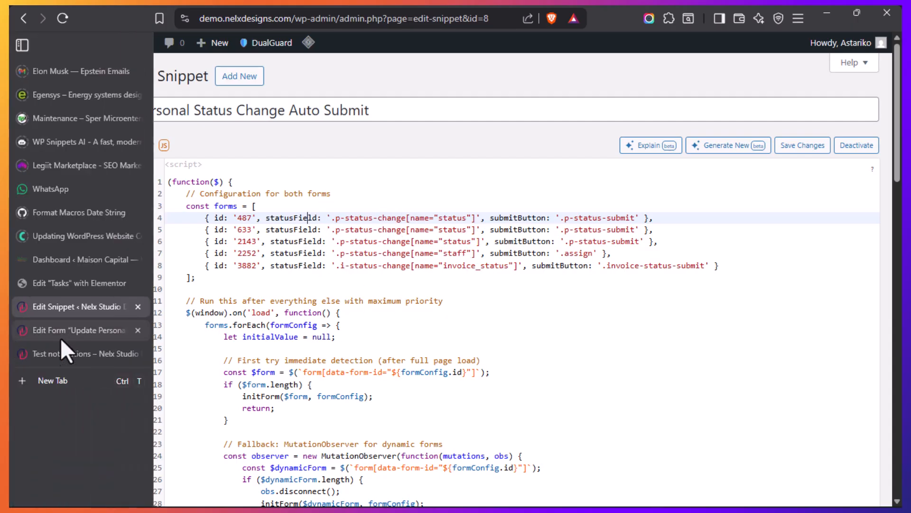
{"action": "left_click", "coordinate": [48, 353]}
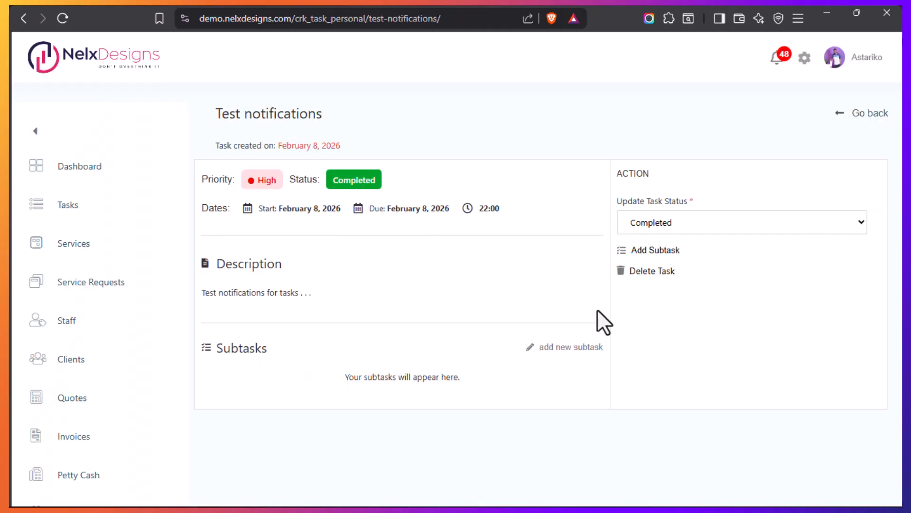
{"action": "left_click", "coordinate": [817, 223]}
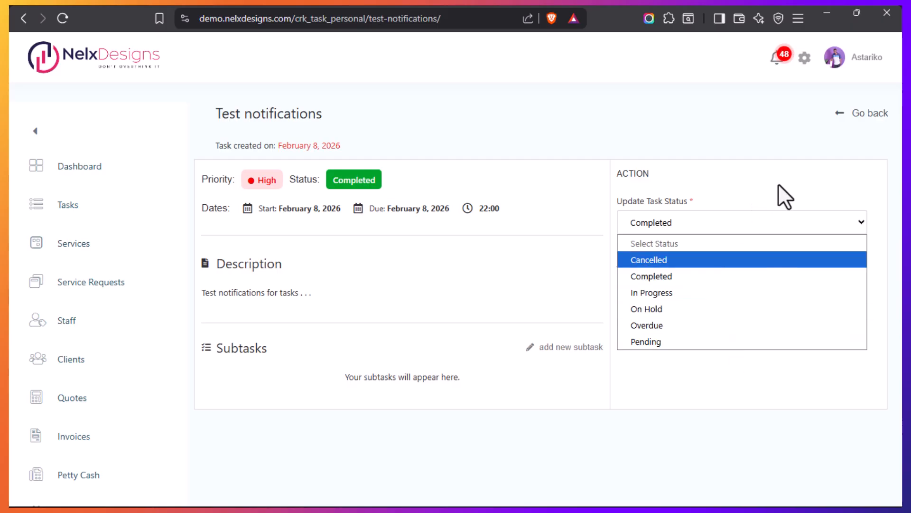
{"action": "left_click", "coordinate": [757, 193]}
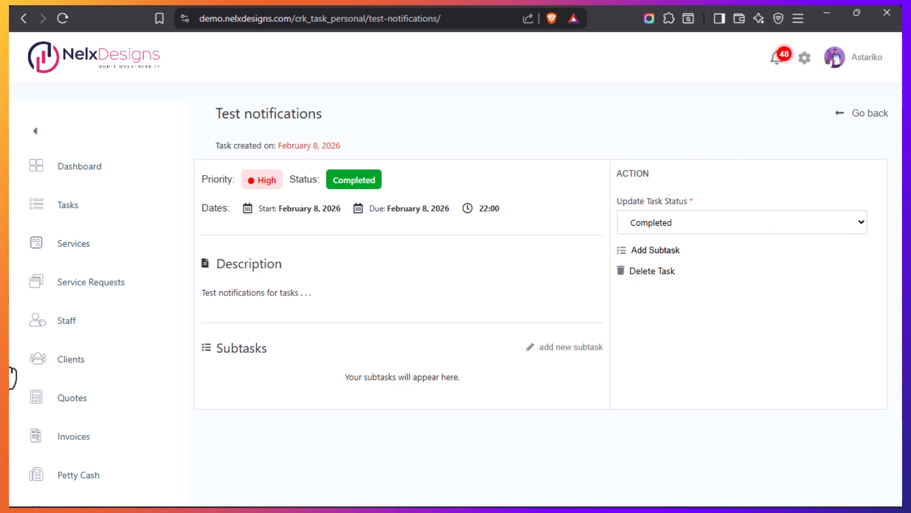
Examine the submit button class in the snippet and highlight the matching CSS class name of the form's Update Status button
{"action": "left_click", "coordinate": [68, 312]}
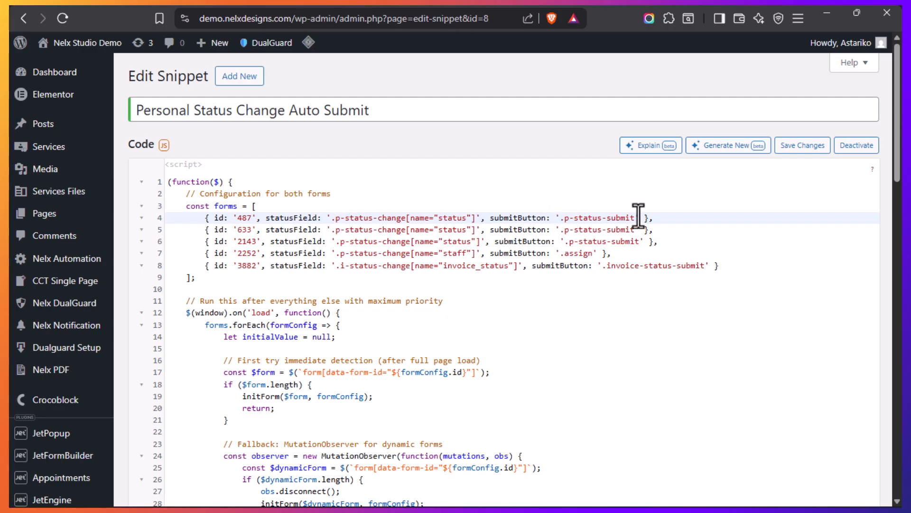
{"action": "mouse_move", "coordinate": [10, 427]}
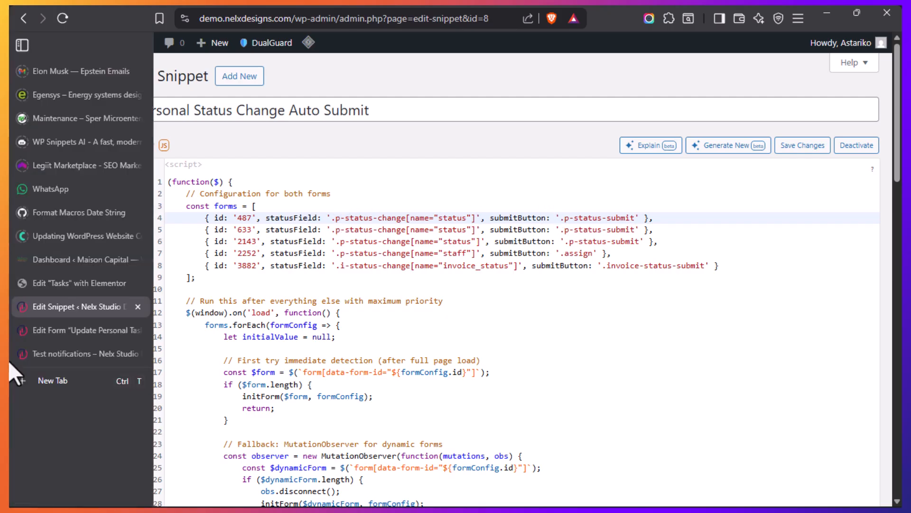
{"action": "left_click", "coordinate": [55, 331]}
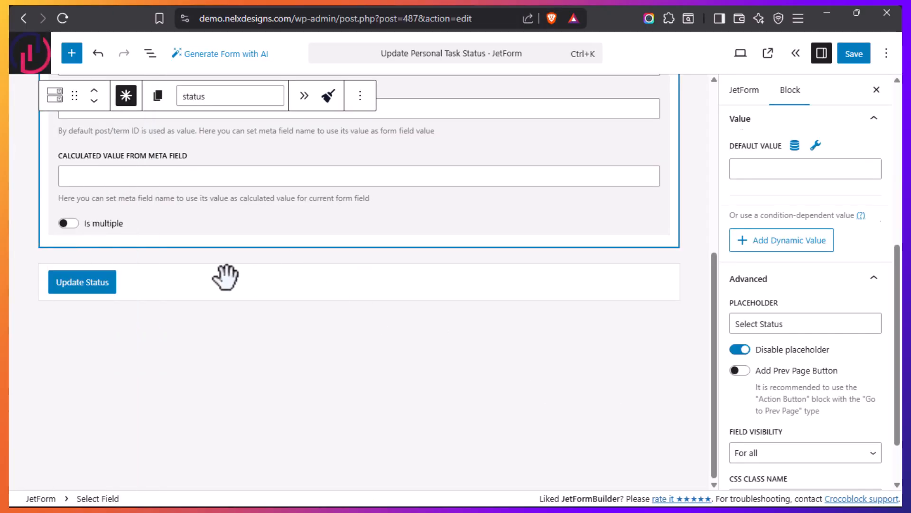
{"action": "left_click", "coordinate": [226, 278]}
{"action": "left_click", "coordinate": [791, 324]}
{"action": "left_click_drag", "start_coordinate": [810, 426], "coordinate": [716, 435]}
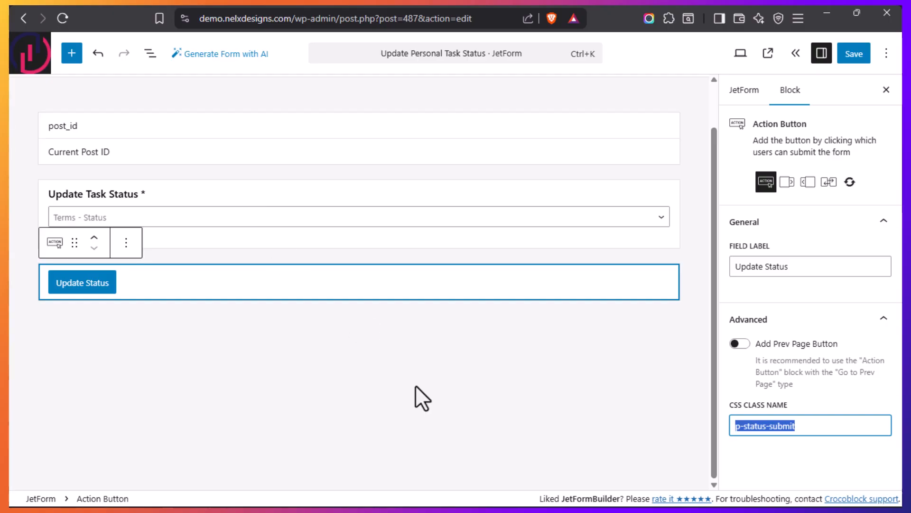
Revisit the snippet's form configuration, and highlight the placeholder text in the Subtasks section of the Test notifications page
{"action": "mouse_move", "coordinate": [12, 365]}
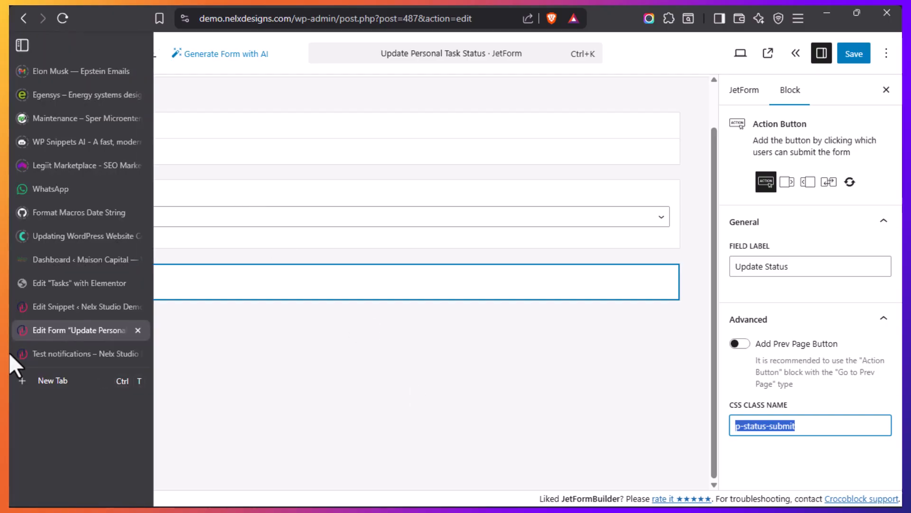
{"action": "left_click", "coordinate": [53, 309]}
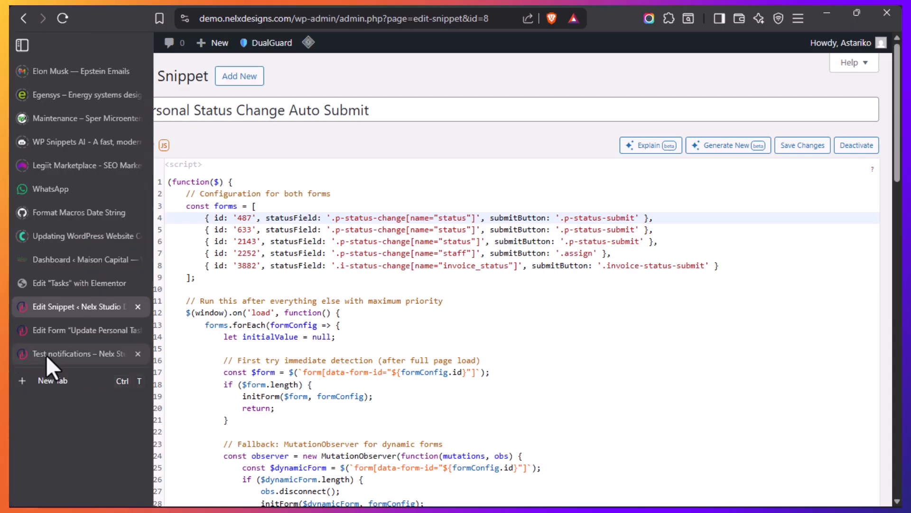
{"action": "left_click", "coordinate": [46, 355]}
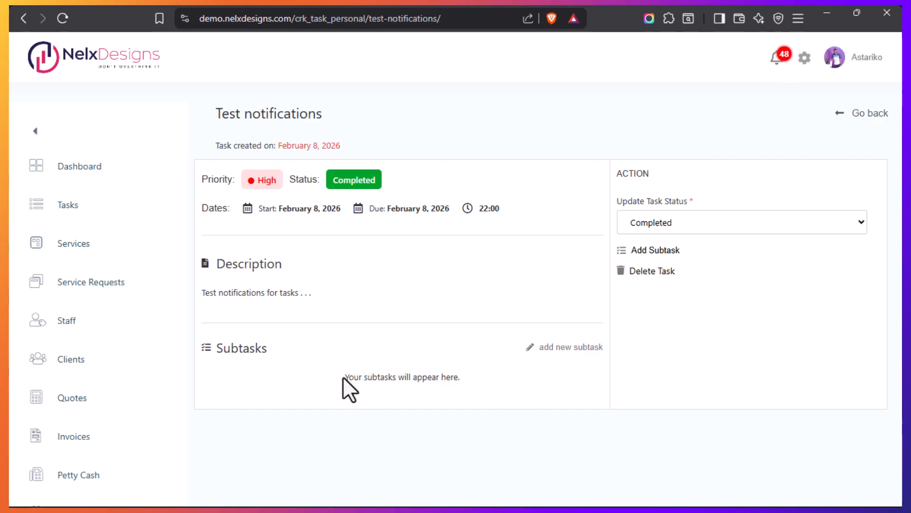
{"action": "left_click_drag", "start_coordinate": [344, 373], "coordinate": [490, 383]}
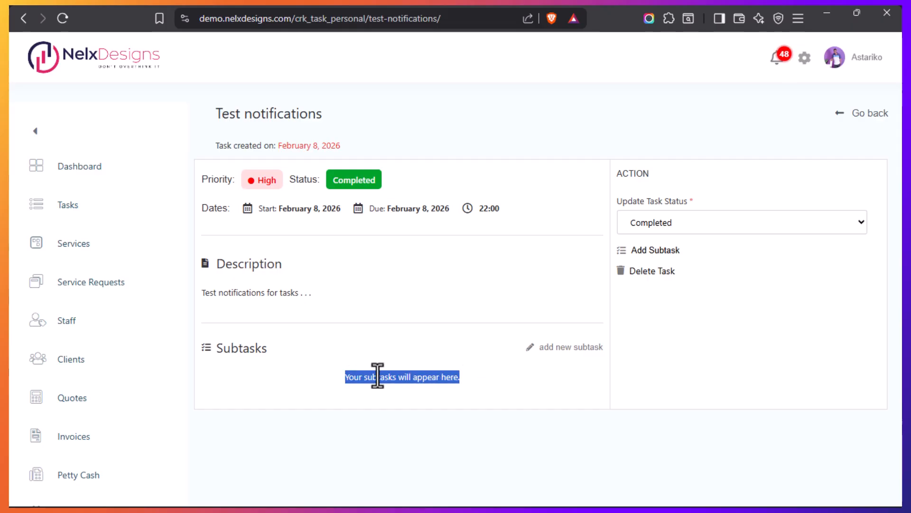
Return to the Tasks template in Elementor and exit to WordPress, leaving without saving changes
{"action": "mouse_move", "coordinate": [12, 342]}
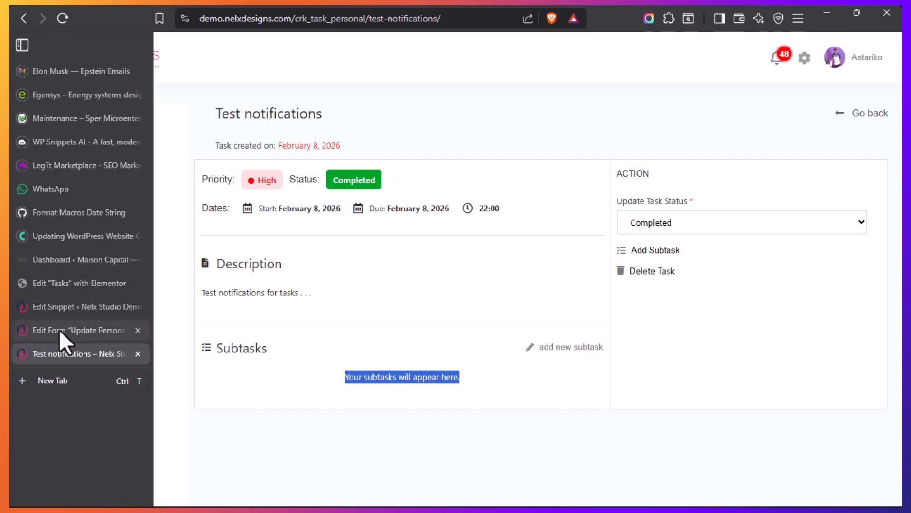
{"action": "left_click", "coordinate": [64, 306]}
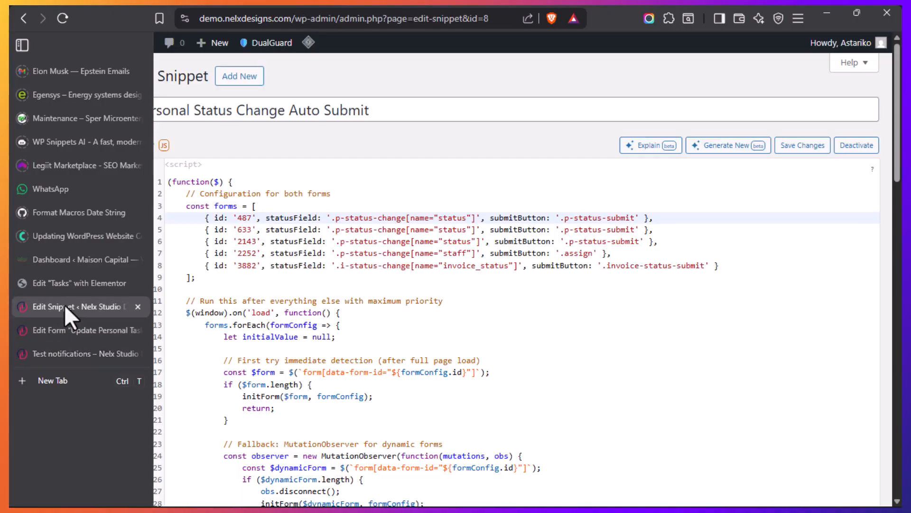
{"action": "mouse_move", "coordinate": [42, 324]}
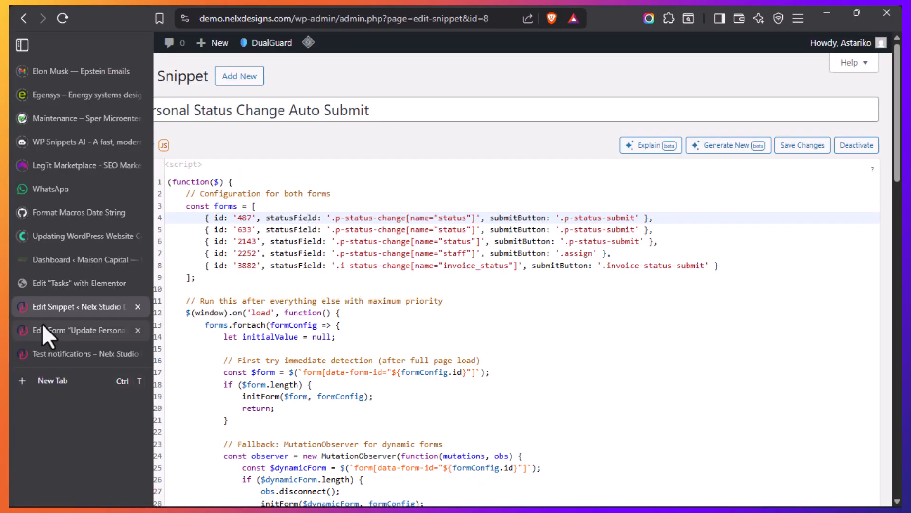
{"action": "left_click", "coordinate": [58, 280]}
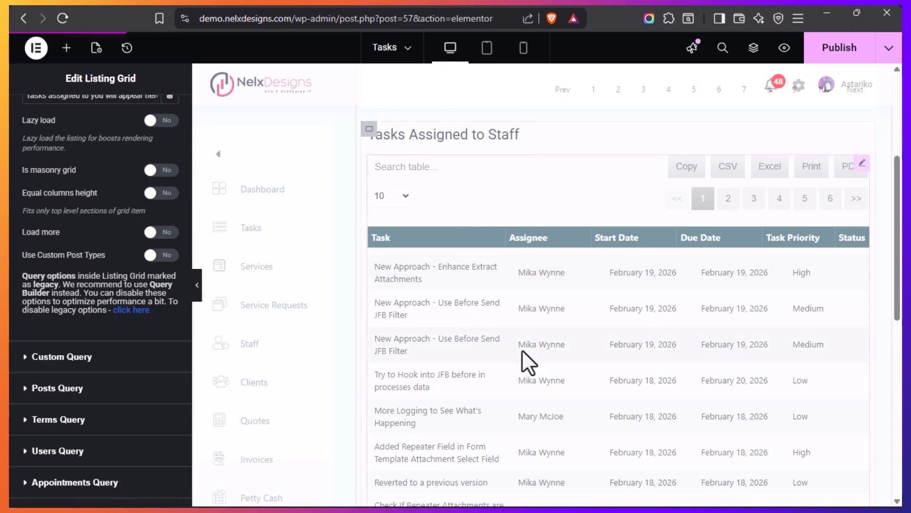
{"action": "scroll", "coordinate": [522, 354], "scroll_direction": "down", "scroll_amount": 5}
{"action": "scroll", "coordinate": [505, 360], "scroll_direction": "up", "scroll_amount": 10}
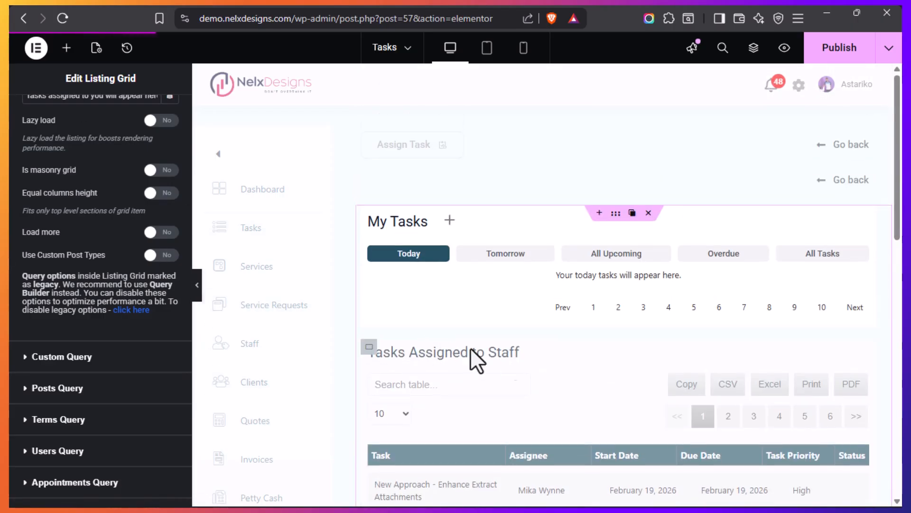
{"action": "left_click", "coordinate": [36, 48]}
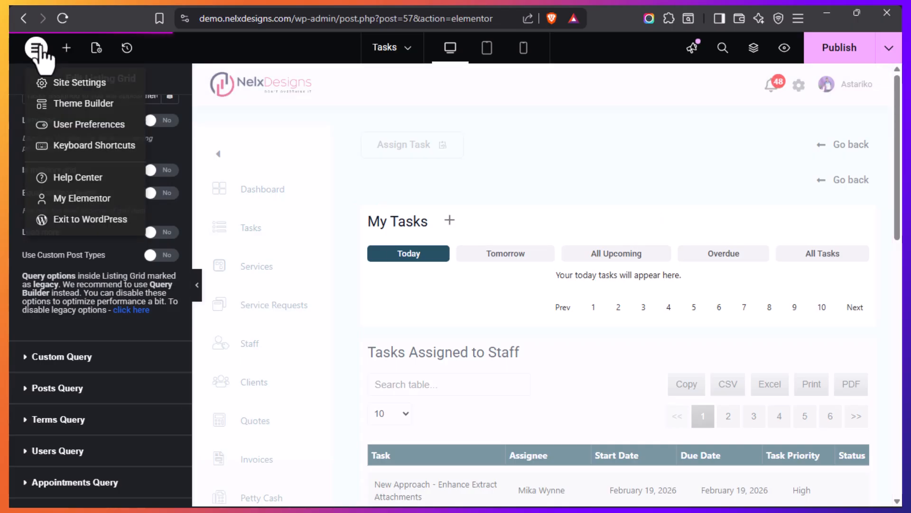
{"action": "left_click", "coordinate": [91, 219]}
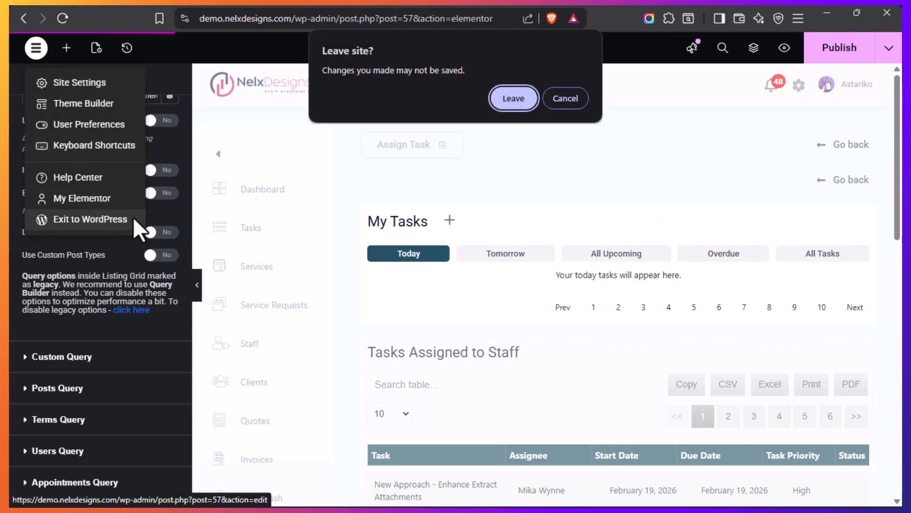
{"action": "left_click", "coordinate": [508, 89]}
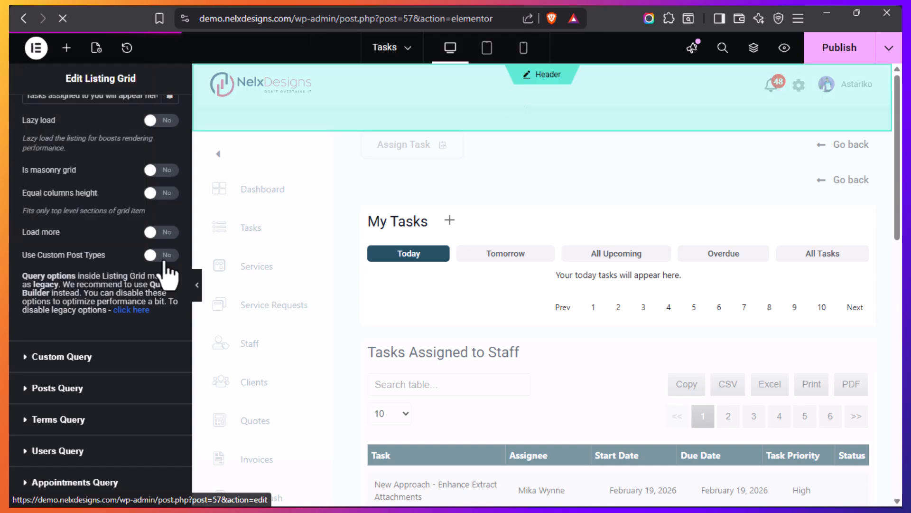
Open JetEngine's Query Builder in place of the snippet, and highlight the Subtasks heading on the Test notifications page
{"action": "mouse_move", "coordinate": [8, 306]}
{"action": "left_click", "coordinate": [55, 308]}
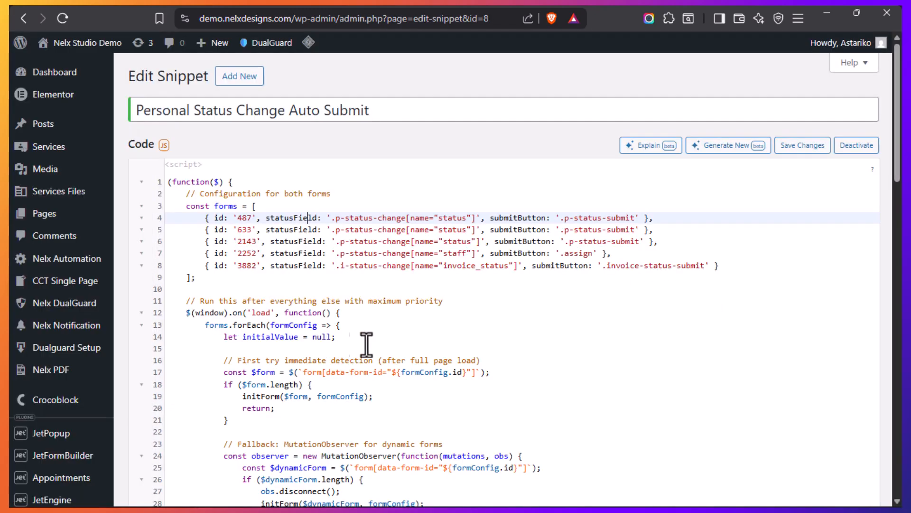
{"action": "scroll", "coordinate": [65, 291], "scroll_direction": "down", "scroll_amount": 5}
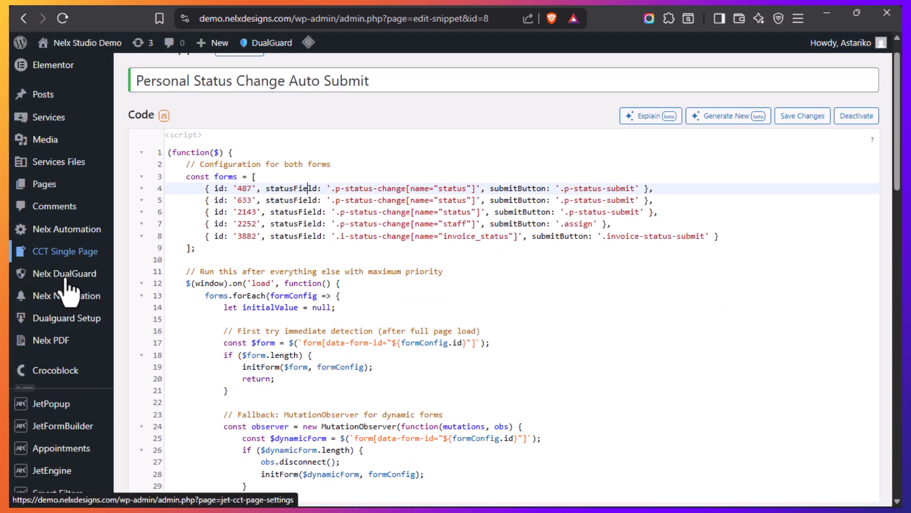
{"action": "mouse_move", "coordinate": [8, 369]}
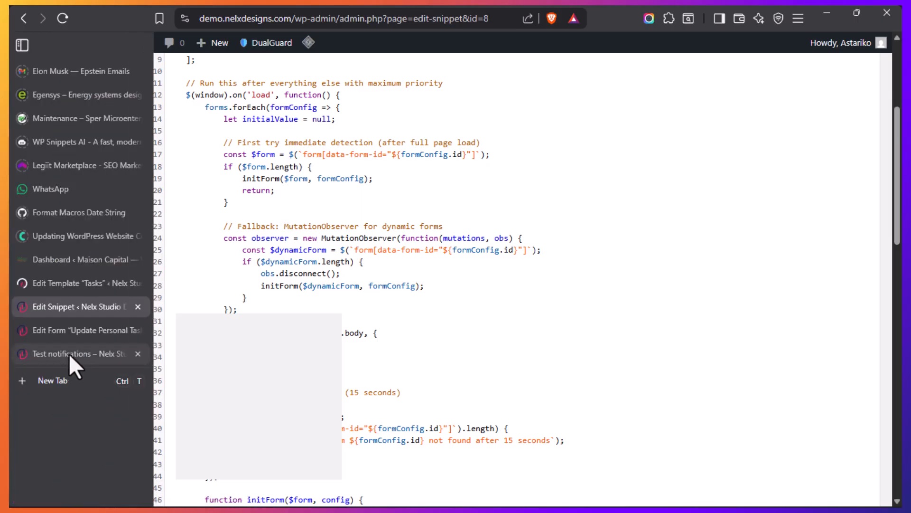
{"action": "left_click", "coordinate": [67, 355]}
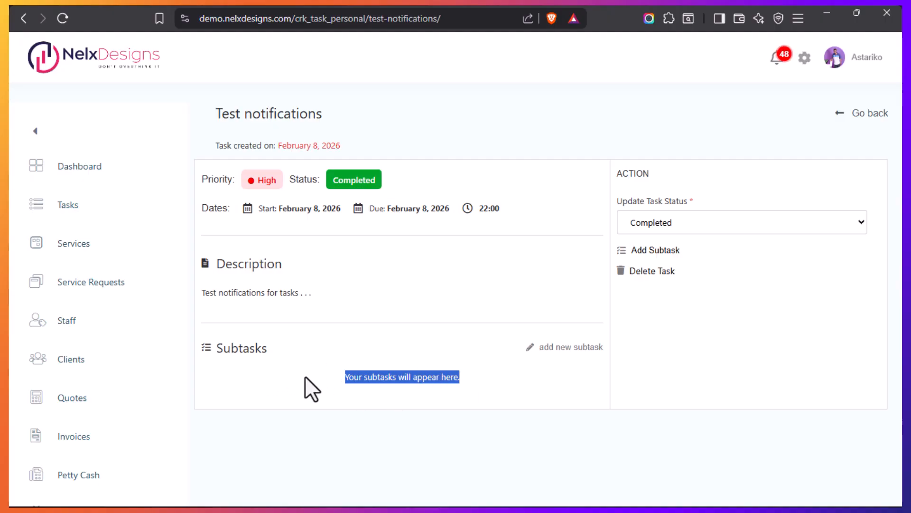
{"action": "mouse_move", "coordinate": [9, 318]}
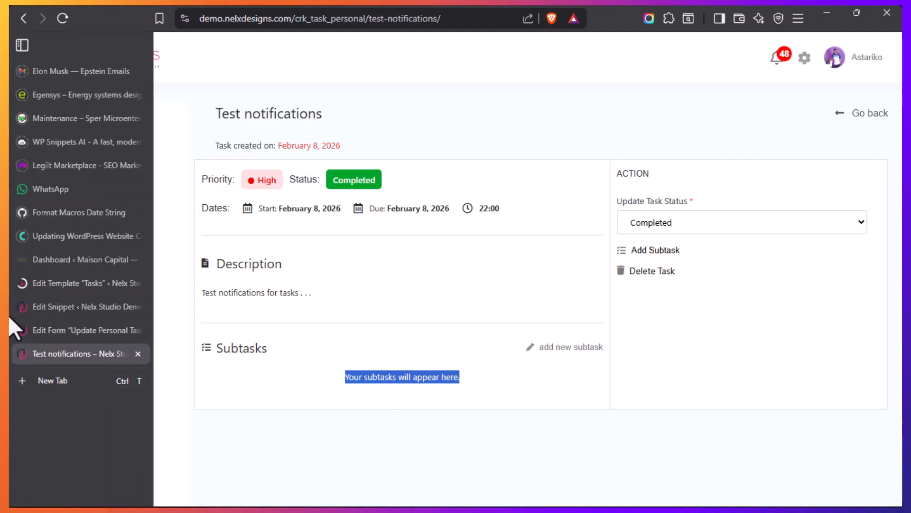
{"action": "left_click", "coordinate": [53, 306]}
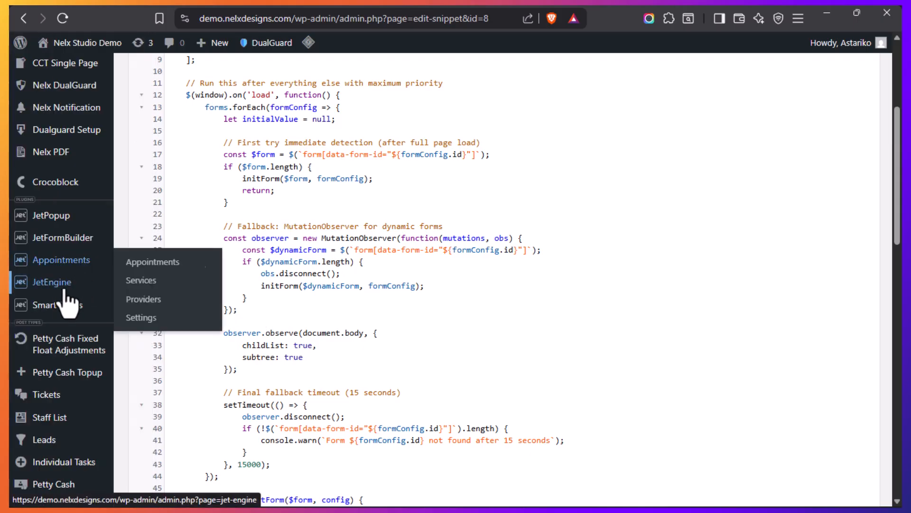
{"action": "mouse_move", "coordinate": [67, 282]}
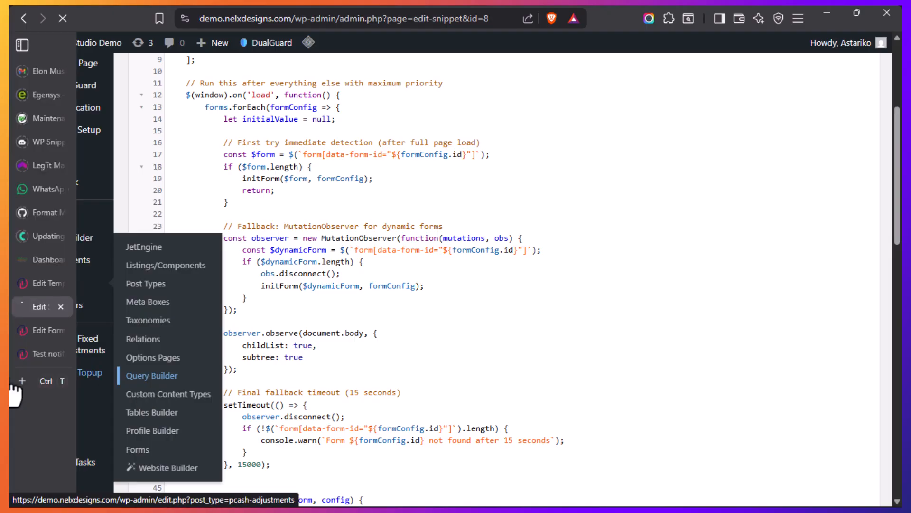
{"action": "left_click", "coordinate": [42, 349]}
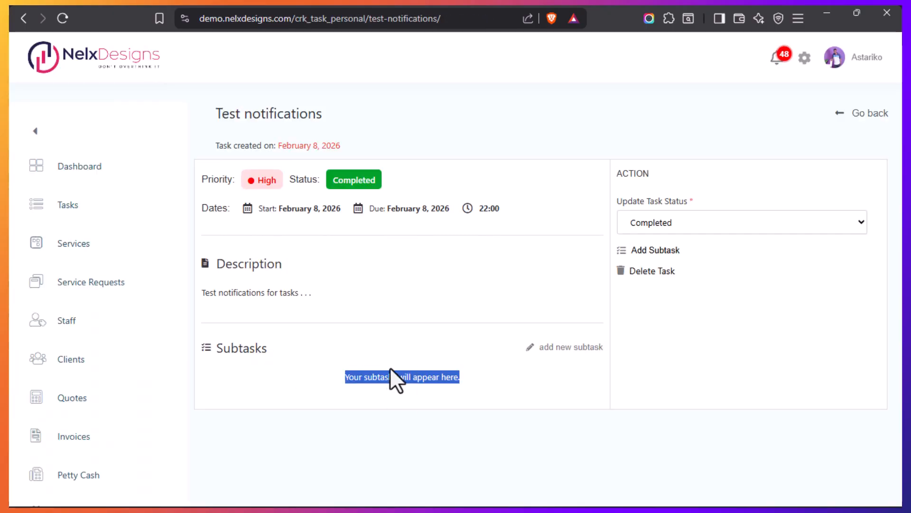
{"action": "left_click_drag", "start_coordinate": [215, 349], "coordinate": [269, 350]}
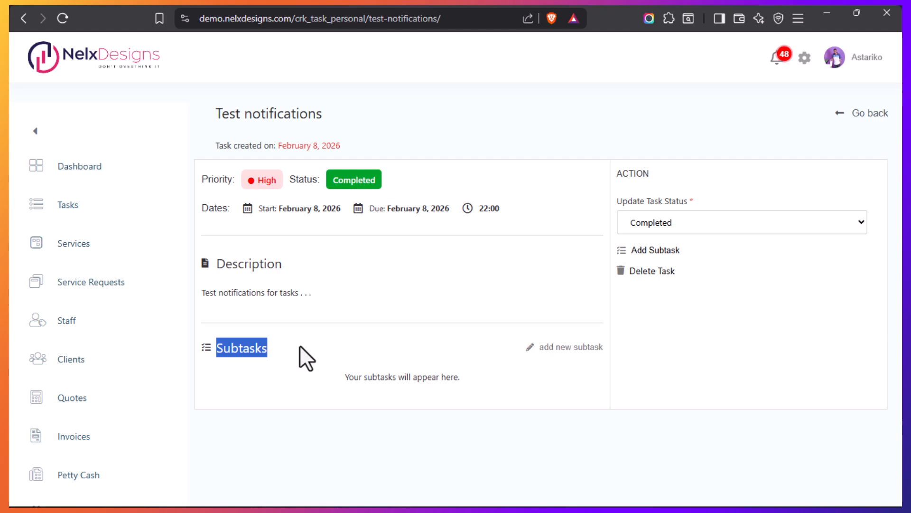
Search the Query Builder's list for "Task" and open the Subtasks for Current Personal Task query
{"action": "mouse_move", "coordinate": [11, 380]}
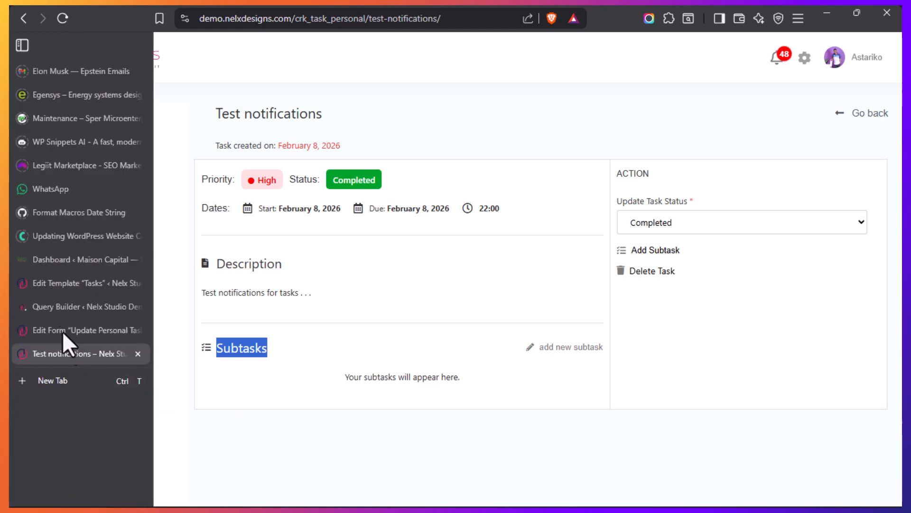
{"action": "left_click", "coordinate": [52, 309]}
{"action": "left_click", "coordinate": [219, 141]}
{"action": "type", "text": "Task"}
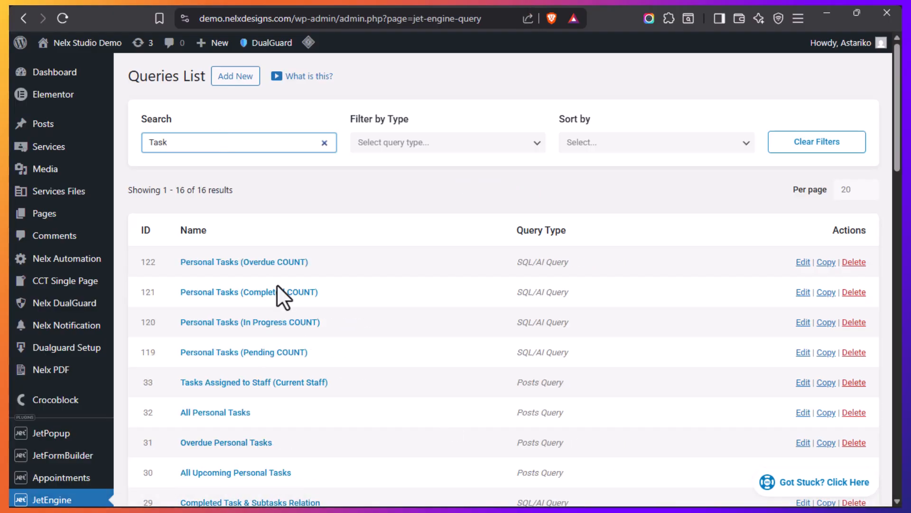
{"action": "scroll", "coordinate": [300, 309], "scroll_direction": "down", "scroll_amount": 5}
{"action": "scroll", "coordinate": [304, 311], "scroll_direction": "down", "scroll_amount": 3}
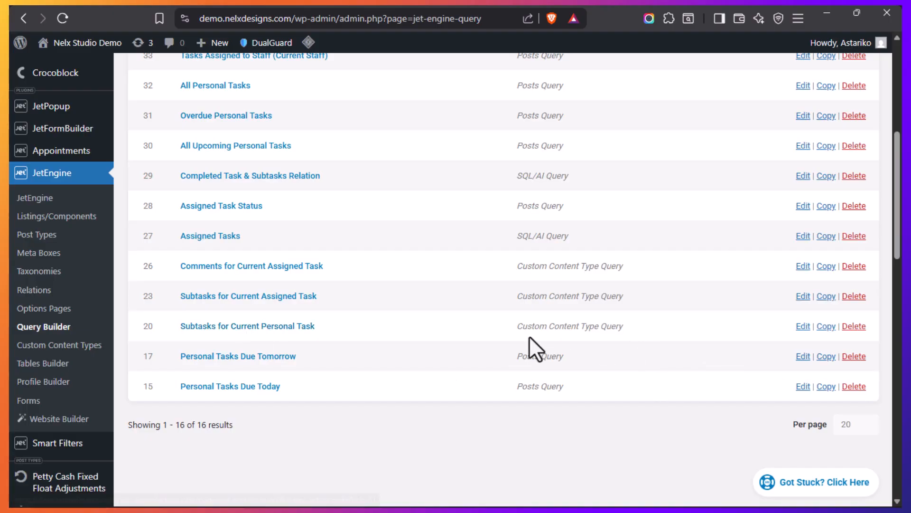
{"action": "left_click", "coordinate": [234, 330]}
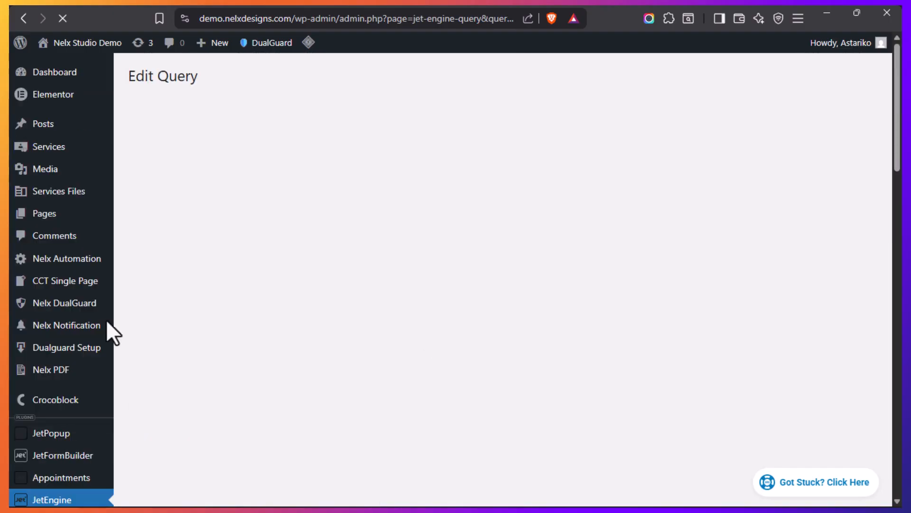
Turn off the query's results preview and highlight its name in the general settings
{"action": "mouse_move", "coordinate": [7, 368]}
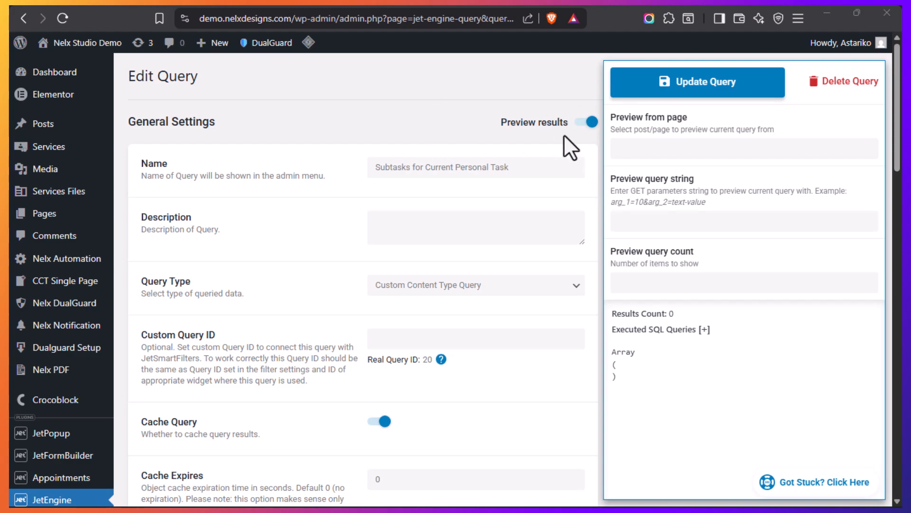
{"action": "left_click", "coordinate": [588, 124]}
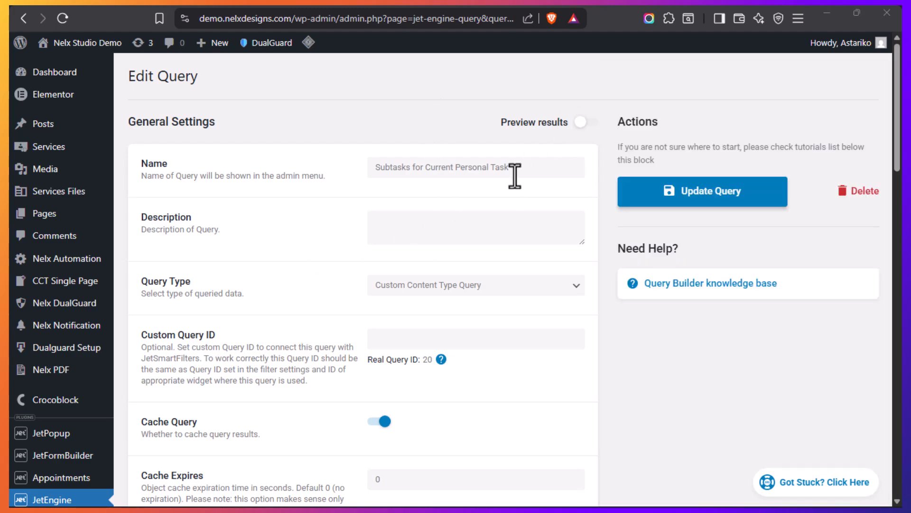
{"action": "triple_click", "coordinate": [494, 171]}
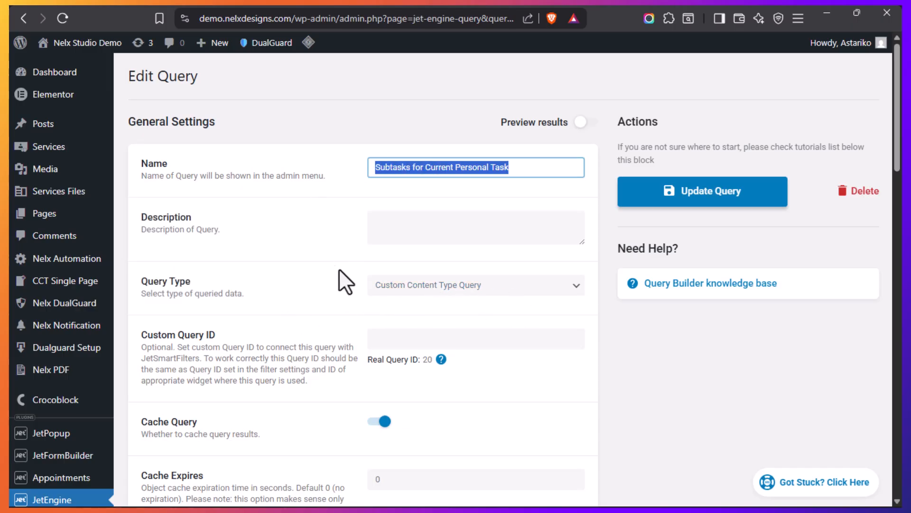
{"action": "left_click", "coordinate": [325, 265]}
Examine the query's source content type and the field, comparison and value of its query clause
{"action": "scroll", "coordinate": [306, 292], "scroll_direction": "down", "scroll_amount": 9}
{"action": "scroll", "coordinate": [303, 286], "scroll_direction": "down", "scroll_amount": 2}
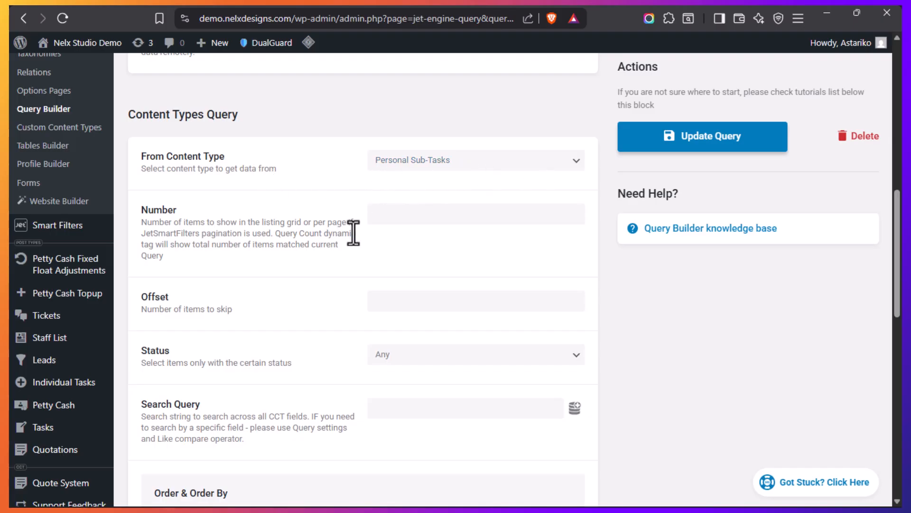
{"action": "scroll", "coordinate": [335, 268], "scroll_direction": "down", "scroll_amount": 7}
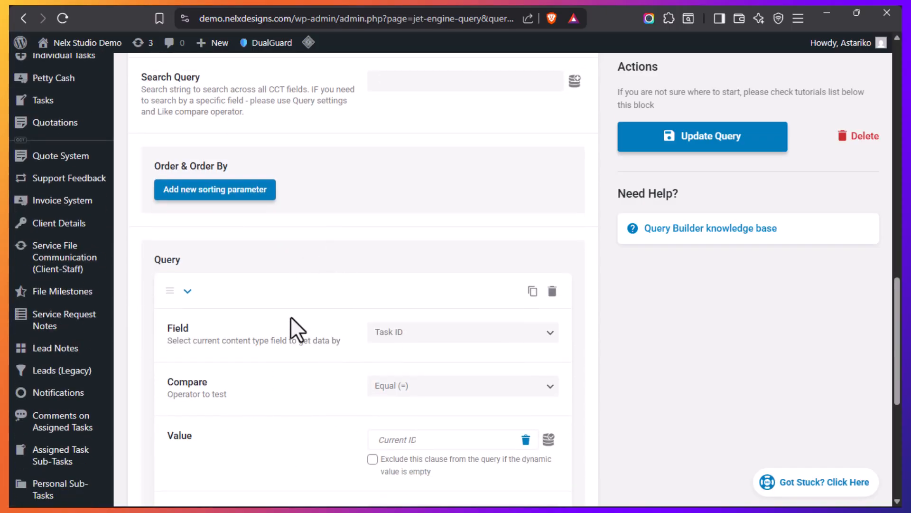
{"action": "scroll", "coordinate": [295, 313], "scroll_direction": "down", "scroll_amount": 2}
{"action": "scroll", "coordinate": [333, 299], "scroll_direction": "up", "scroll_amount": 2}
{"action": "scroll", "coordinate": [286, 321], "scroll_direction": "down", "scroll_amount": 2}
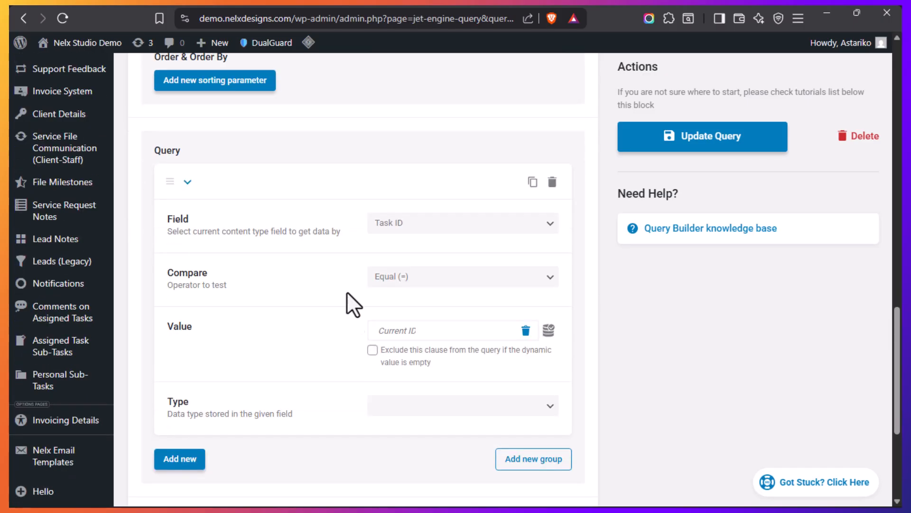
{"action": "scroll", "coordinate": [240, 290], "scroll_direction": "up", "scroll_amount": 2}
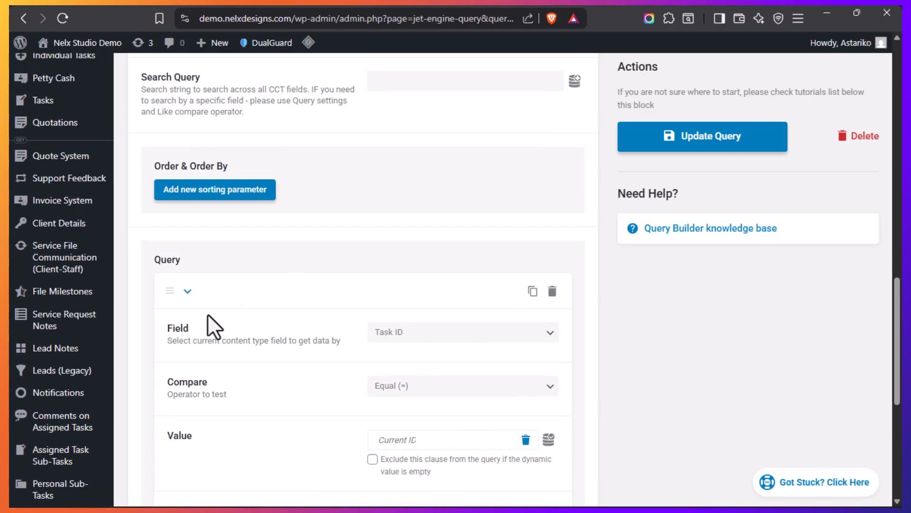
{"action": "scroll", "coordinate": [308, 294], "scroll_direction": "up", "scroll_amount": 4}
{"action": "scroll", "coordinate": [350, 252], "scroll_direction": "down", "scroll_amount": 4}
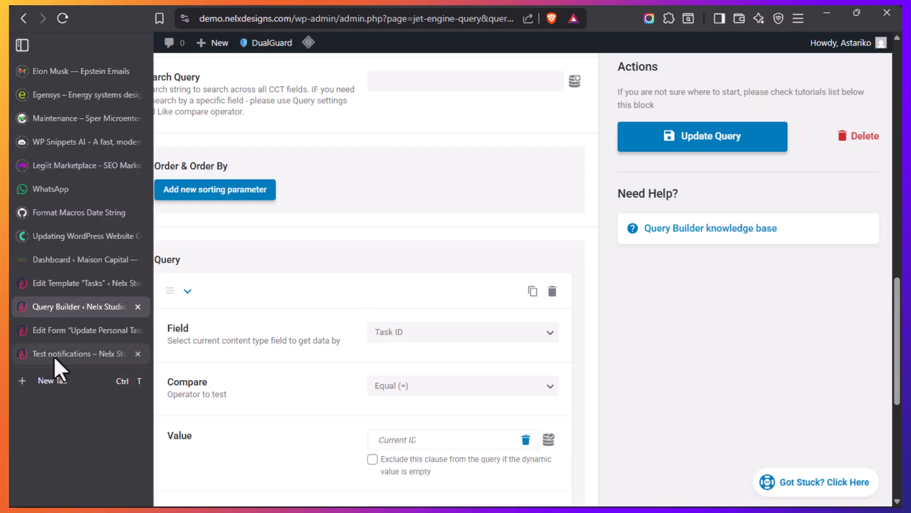
Go back to the Test notifications page to relate the query to its Subtasks section
{"action": "left_click", "coordinate": [53, 356]}
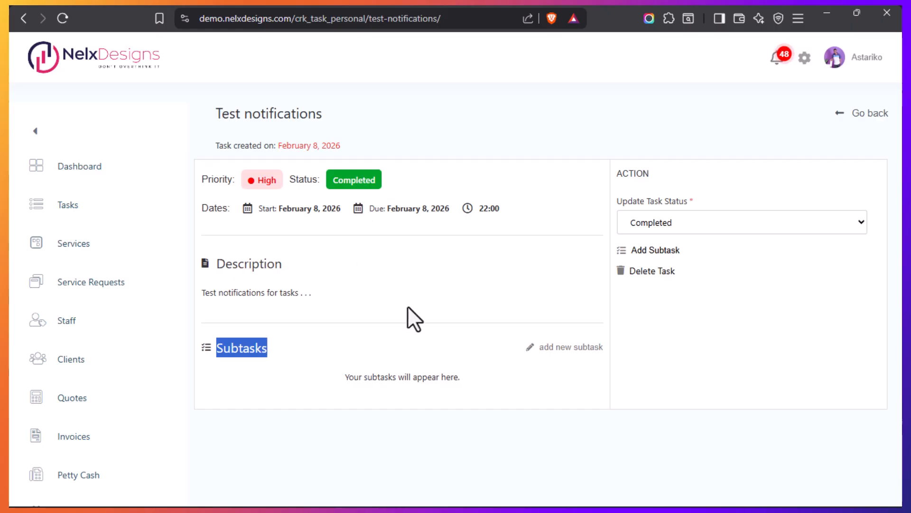
{"action": "mouse_move", "coordinate": [7, 363]}
{"action": "mouse_move", "coordinate": [14, 336]}
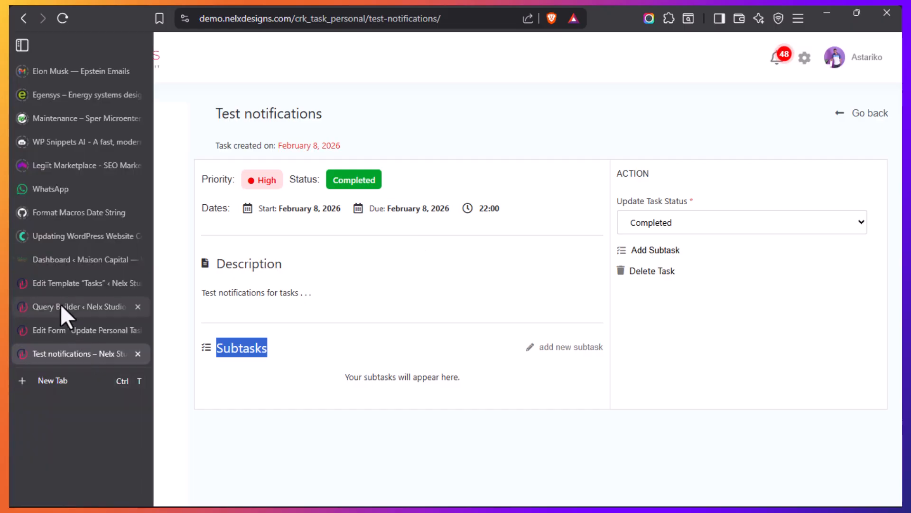
Compare the query clause matching Task ID to the current ID with the Subtasks section on the Test notifications page
{"action": "left_click", "coordinate": [61, 303]}
{"action": "scroll", "coordinate": [319, 325], "scroll_direction": "down", "scroll_amount": 2}
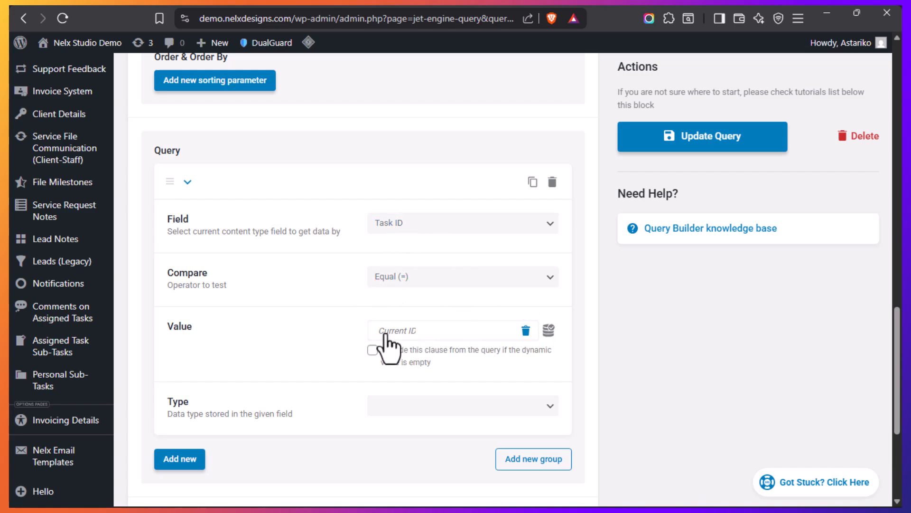
{"action": "mouse_move", "coordinate": [30, 386]}
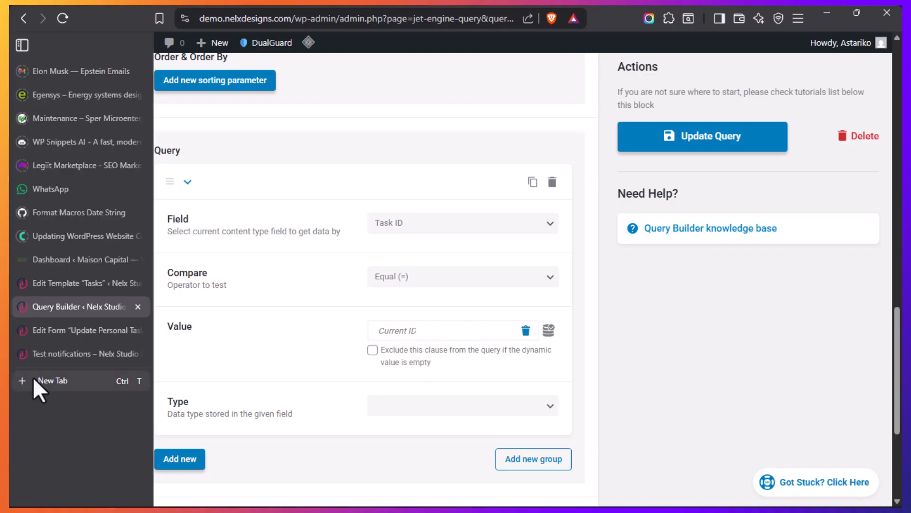
{"action": "left_click", "coordinate": [30, 346]}
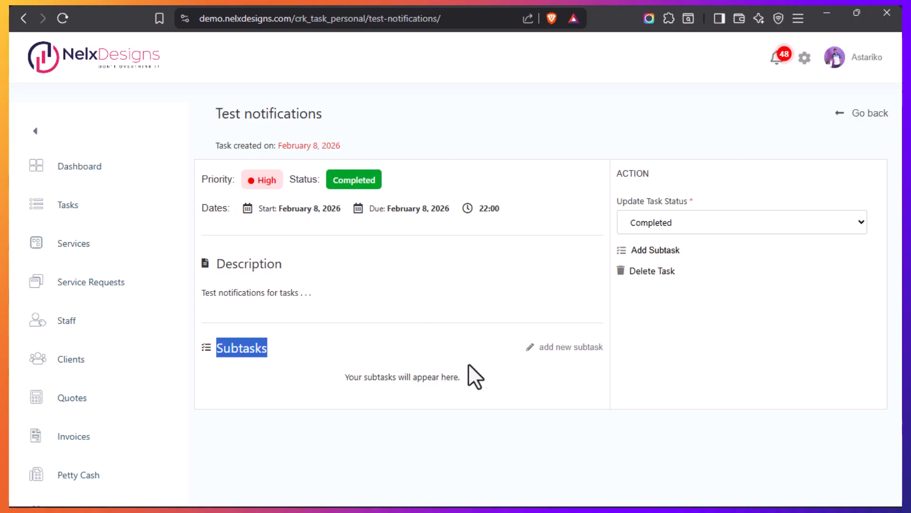
{"action": "left_click", "coordinate": [297, 360]}
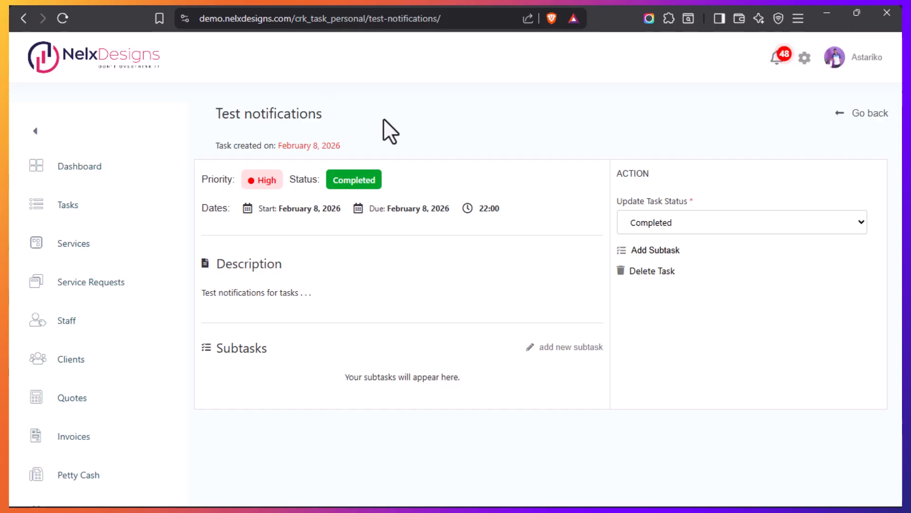
{"action": "mouse_move", "coordinate": [87, 356]}
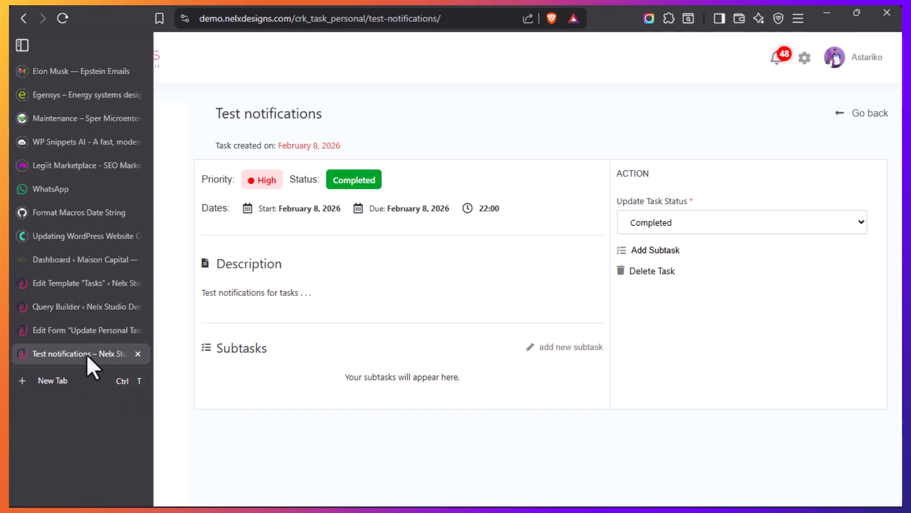
{"action": "left_click", "coordinate": [58, 302]}
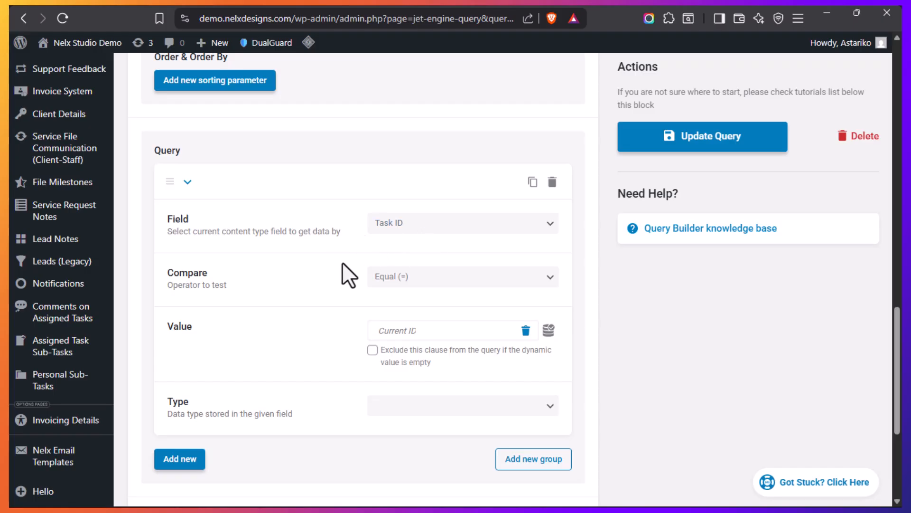
Return to the Test notifications page, view the fields of the new subtask form, and close it
{"action": "mouse_move", "coordinate": [24, 332]}
{"action": "left_click", "coordinate": [56, 354]}
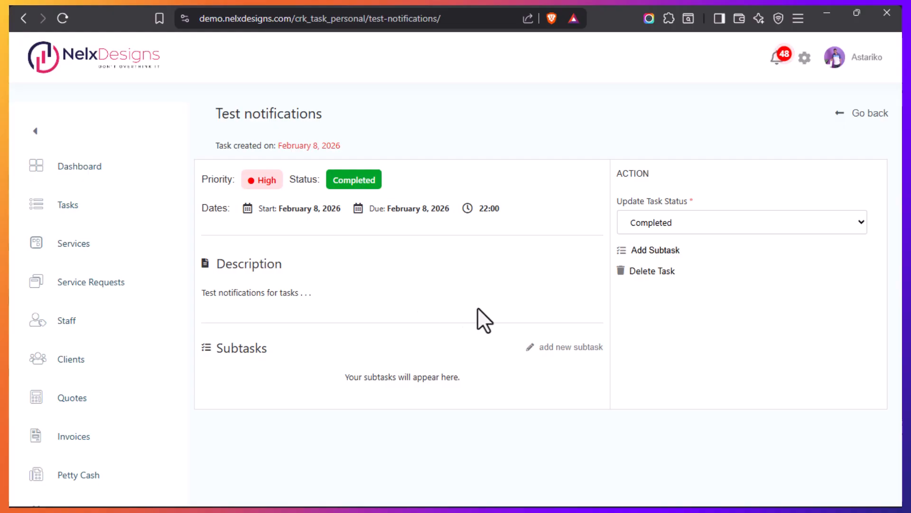
{"action": "left_click", "coordinate": [563, 351]}
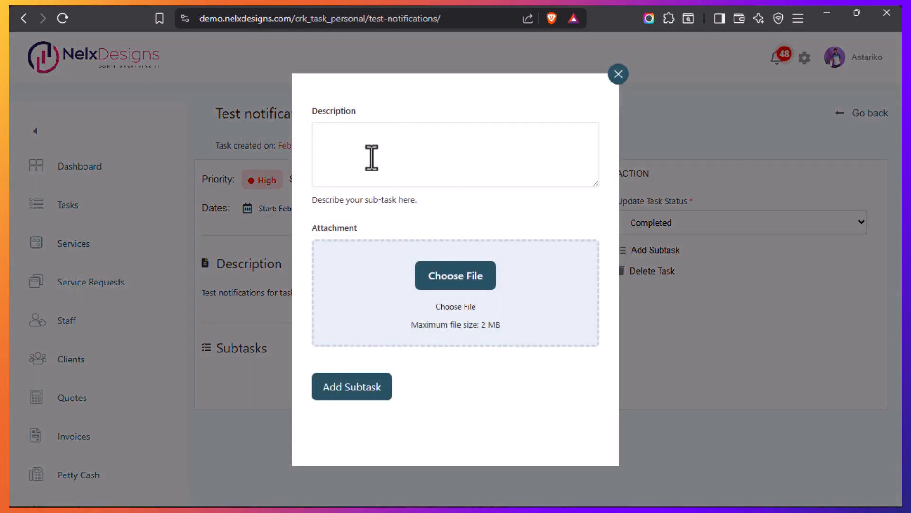
{"action": "left_click", "coordinate": [617, 74]}
Save the Subtasks for Current Personal Task query and look over its settings
{"action": "mouse_move", "coordinate": [10, 325]}
{"action": "left_click", "coordinate": [53, 308]}
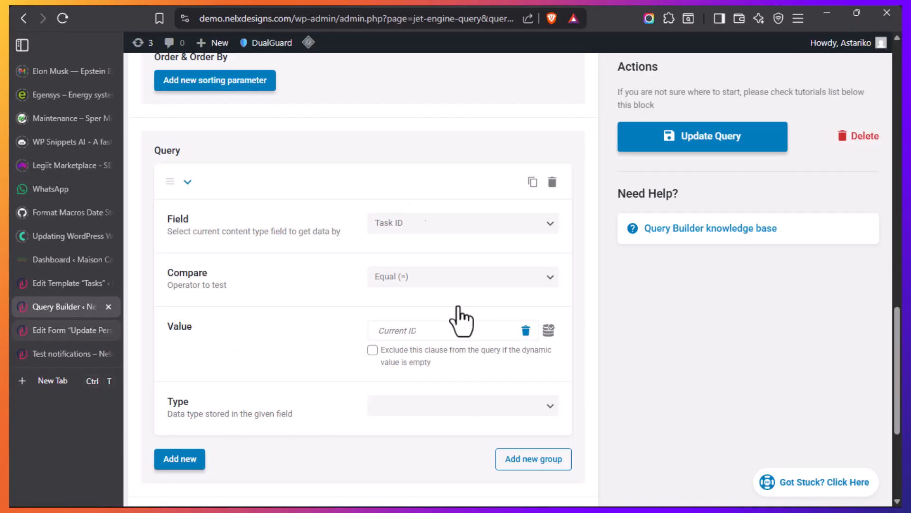
{"action": "scroll", "coordinate": [272, 348], "scroll_direction": "up", "scroll_amount": 15}
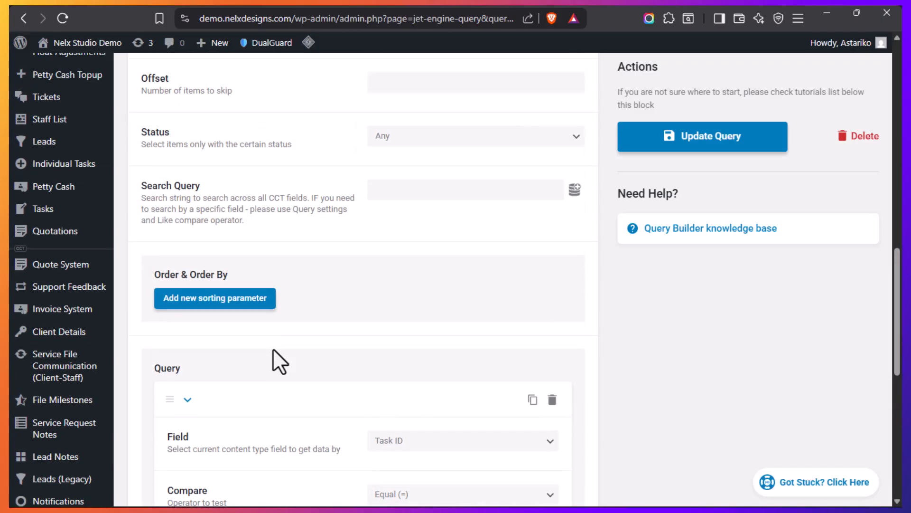
{"action": "left_click", "coordinate": [729, 146]}
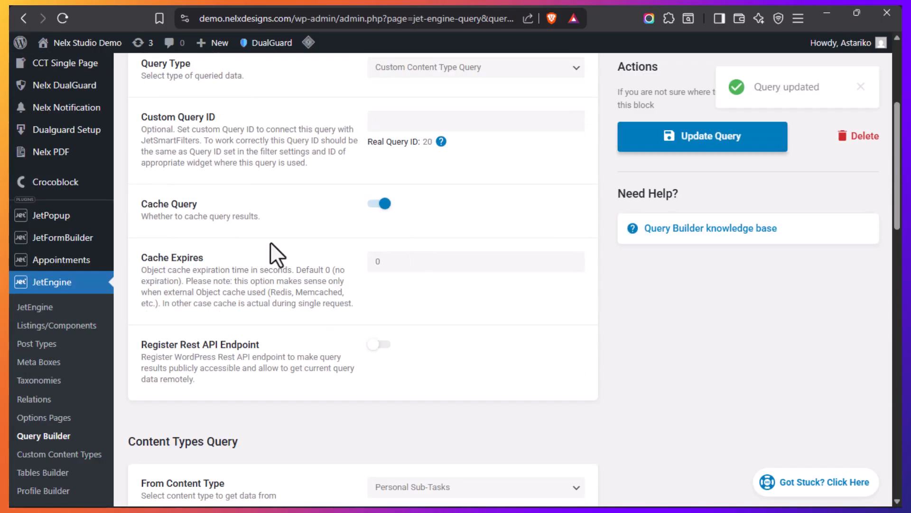
{"action": "scroll", "coordinate": [261, 249], "scroll_direction": "up", "scroll_amount": 5}
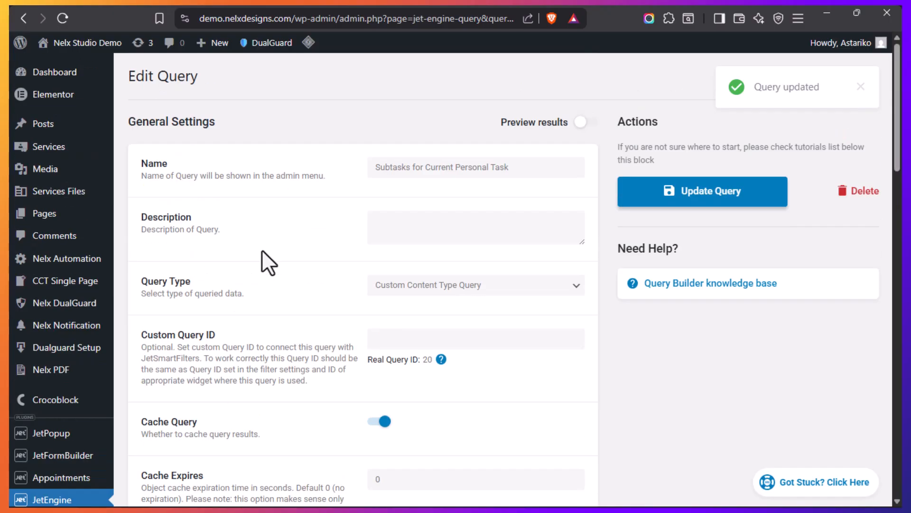
{"action": "scroll", "coordinate": [261, 252], "scroll_direction": "down", "scroll_amount": 2}
{"action": "scroll", "coordinate": [261, 251], "scroll_direction": "down", "scroll_amount": 4}
Save the Update Personal Task Status form and return to the list of forms
{"action": "mouse_move", "coordinate": [13, 373]}
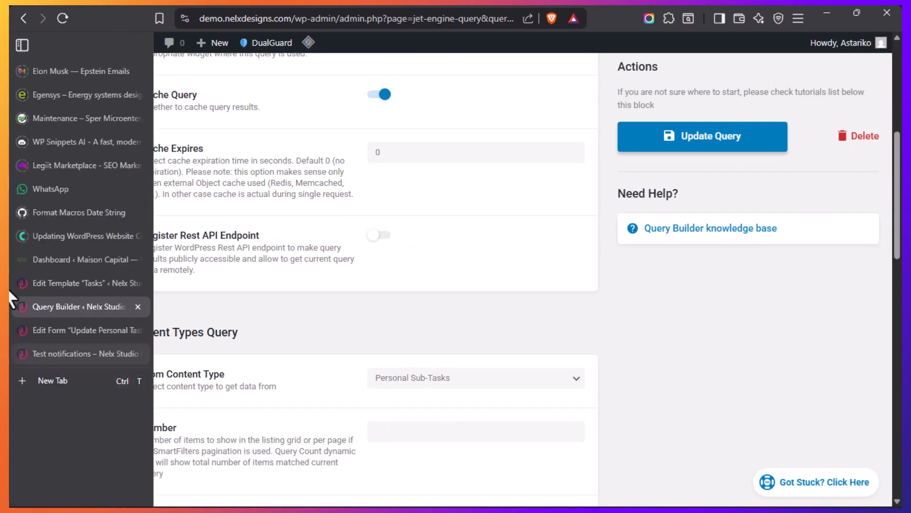
{"action": "left_click", "coordinate": [73, 332]}
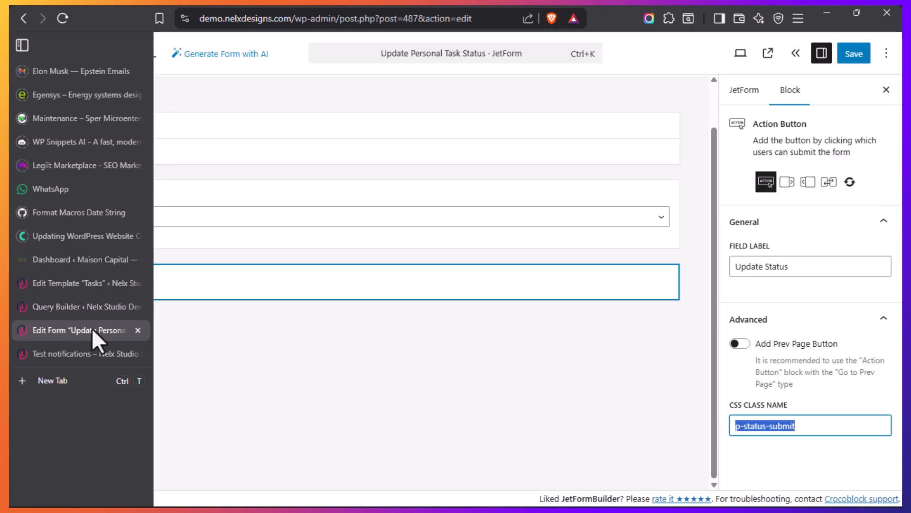
{"action": "left_click", "coordinate": [854, 55]}
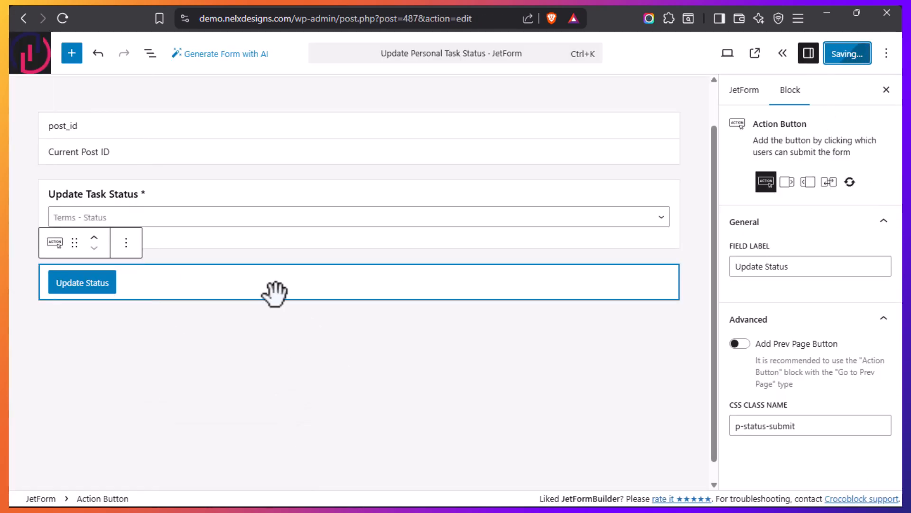
{"action": "left_click", "coordinate": [32, 66]}
Revisit the task page's add new subtask link, and open the matching Add Personal Sub-task form from the last page of the forms list
{"action": "mouse_move", "coordinate": [14, 318]}
{"action": "left_click", "coordinate": [56, 360]}
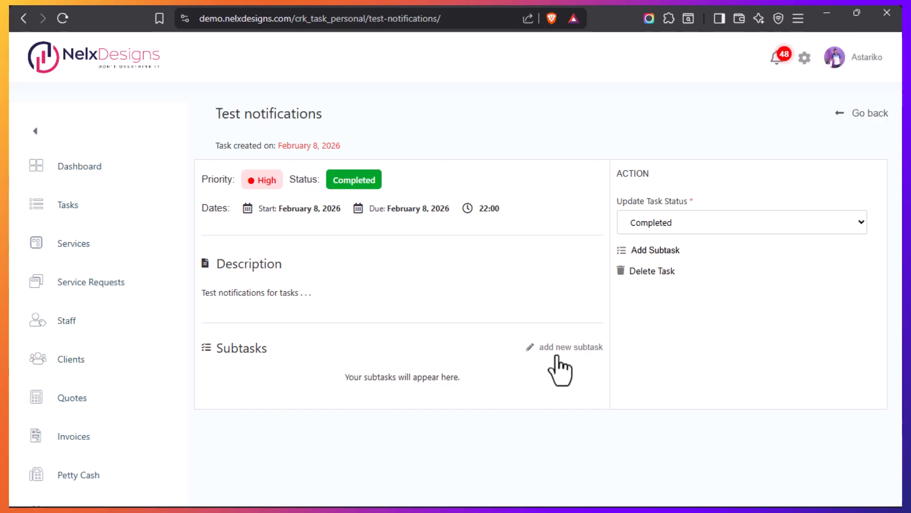
{"action": "mouse_move", "coordinate": [13, 342]}
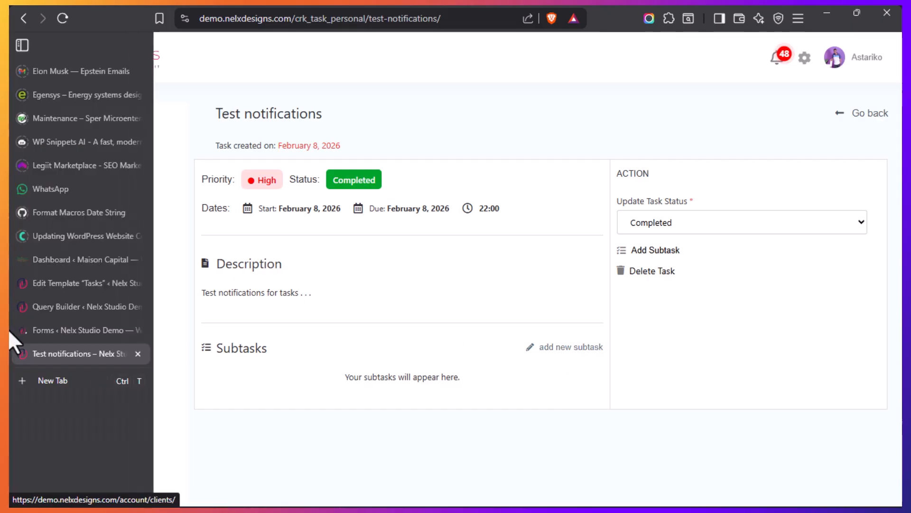
{"action": "left_click", "coordinate": [44, 329]}
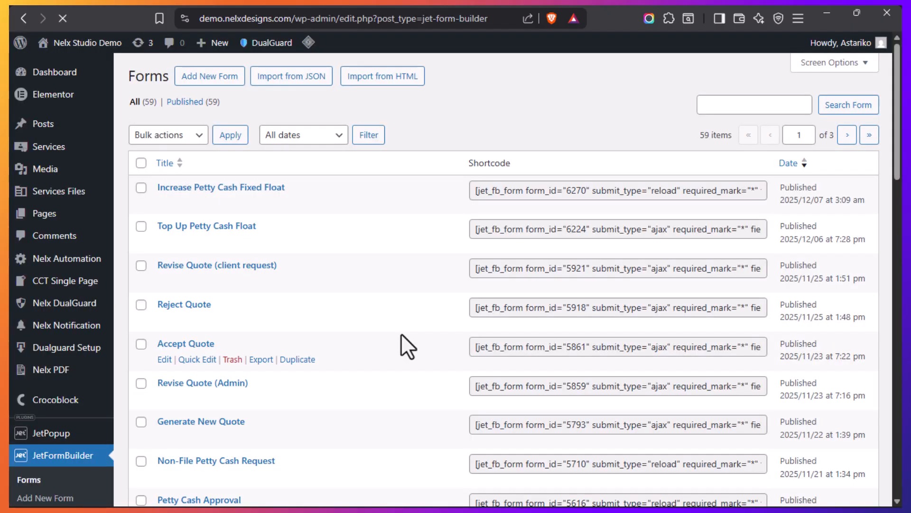
{"action": "scroll", "coordinate": [313, 334], "scroll_direction": "down", "scroll_amount": 10}
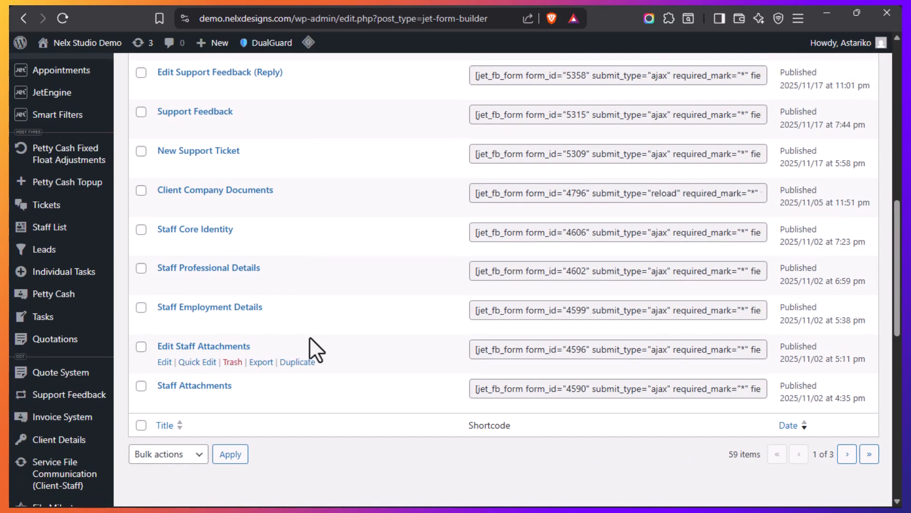
{"action": "left_click", "coordinate": [869, 455]}
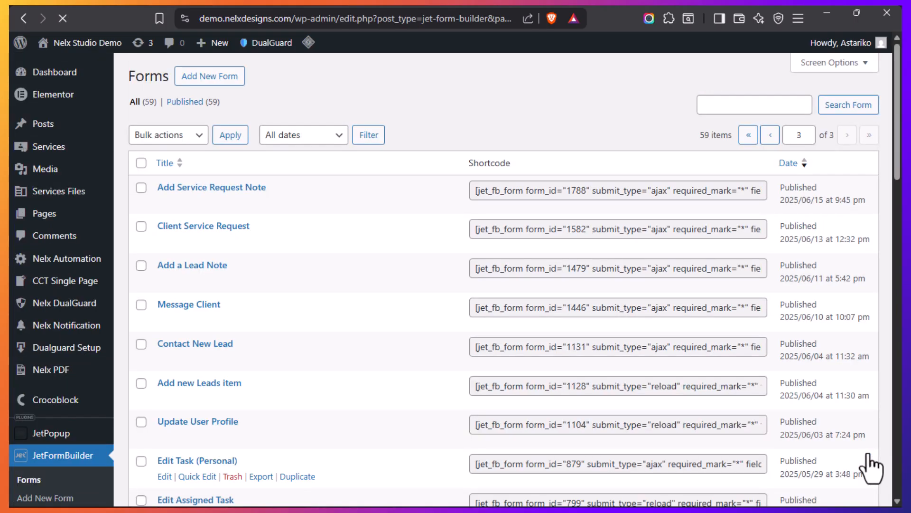
{"action": "scroll", "coordinate": [319, 297], "scroll_direction": "down", "scroll_amount": 5}
{"action": "scroll", "coordinate": [319, 306], "scroll_direction": "down", "scroll_amount": 5}
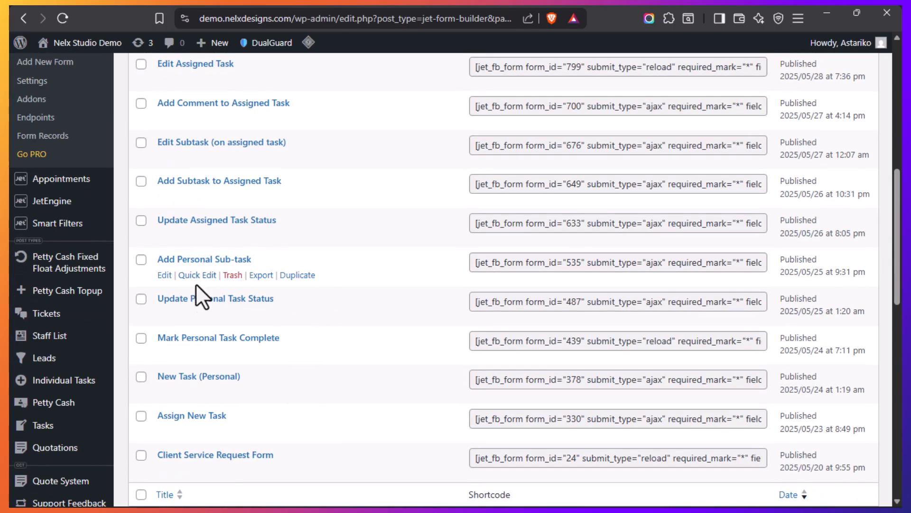
{"action": "left_click", "coordinate": [202, 261]}
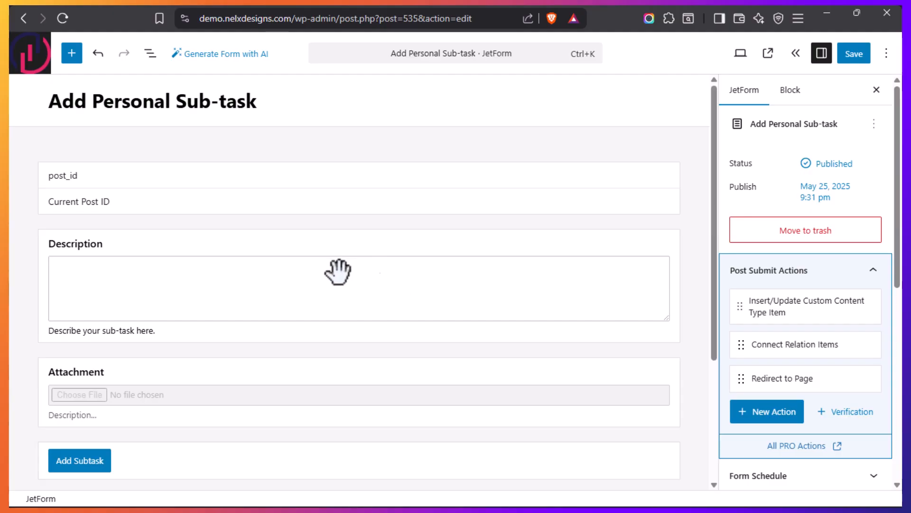
Inspect the hidden post_id field and map it to Task ID in the Insert/Update Custom Content Type Item action
{"action": "left_click", "coordinate": [137, 177]}
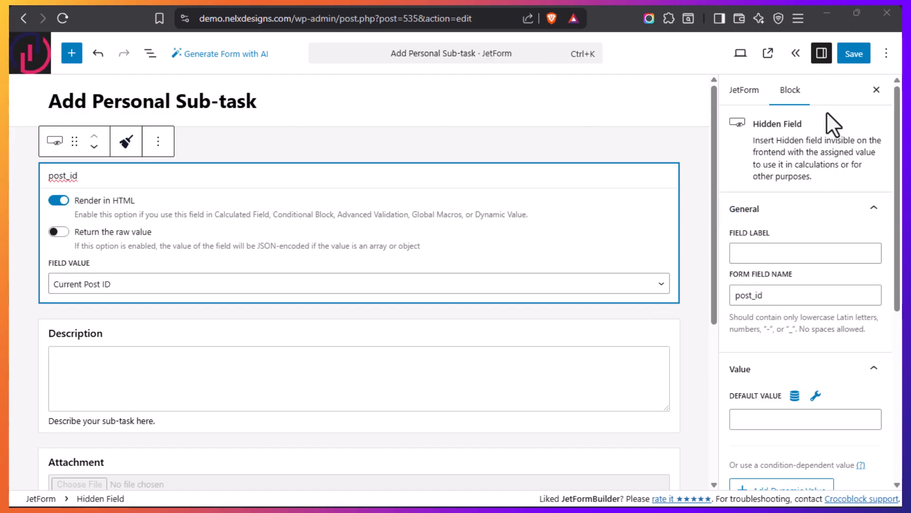
{"action": "left_click", "coordinate": [746, 92]}
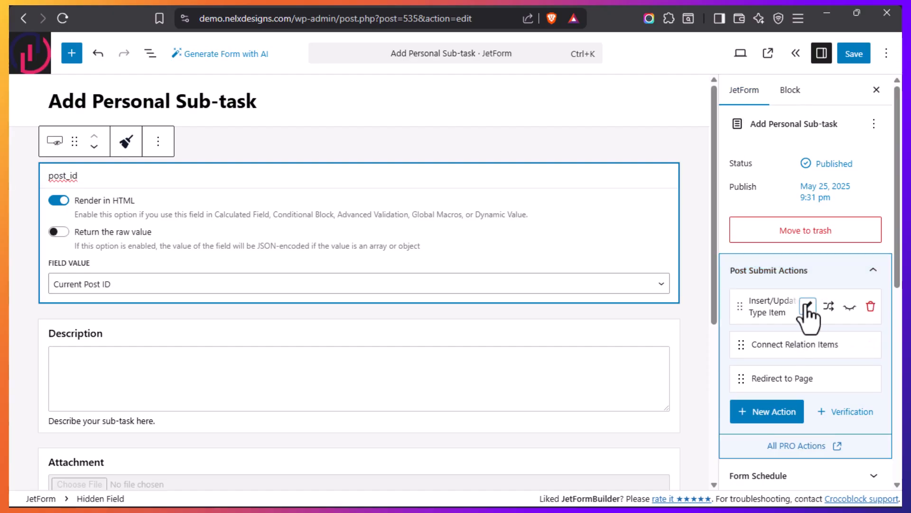
{"action": "left_click", "coordinate": [807, 307]}
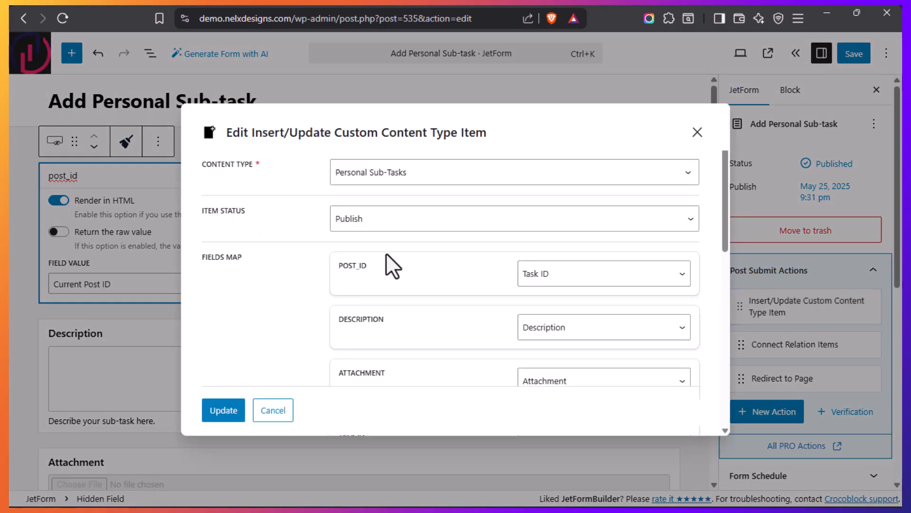
{"action": "left_click", "coordinate": [683, 280]}
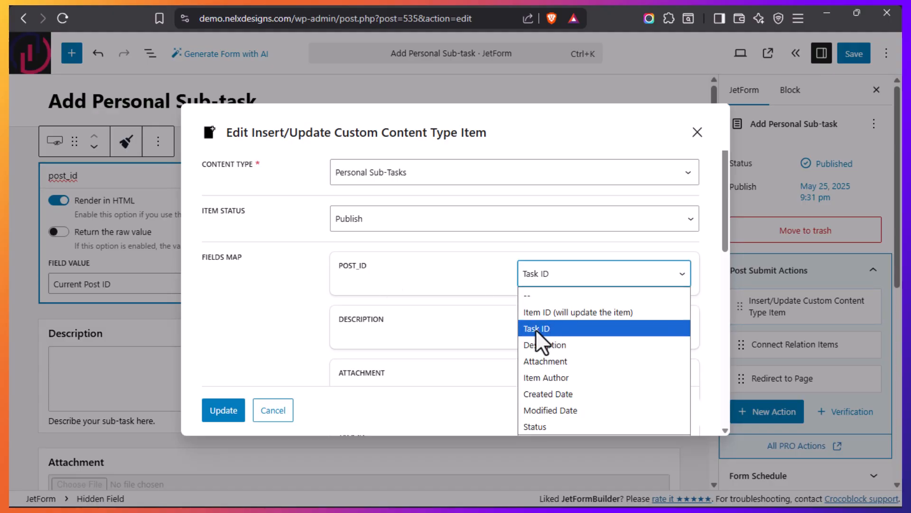
{"action": "left_click", "coordinate": [537, 332]}
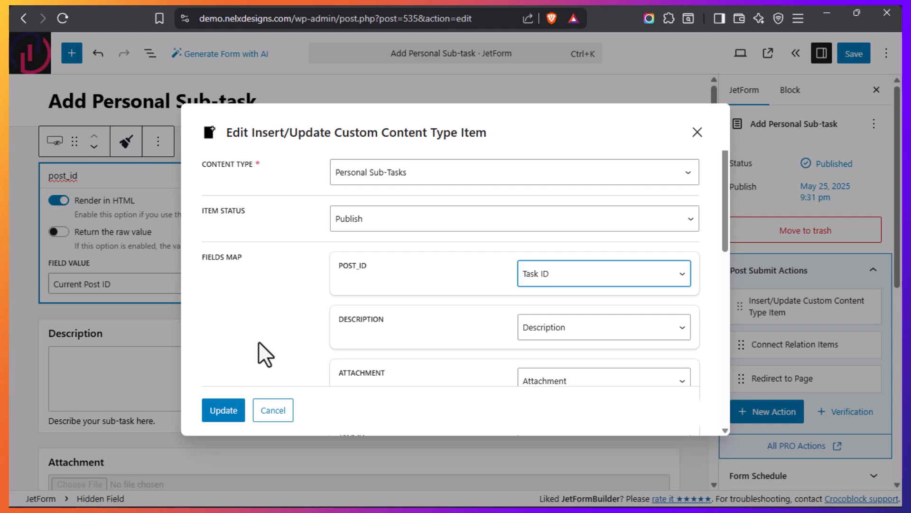
{"action": "left_click", "coordinate": [221, 417]}
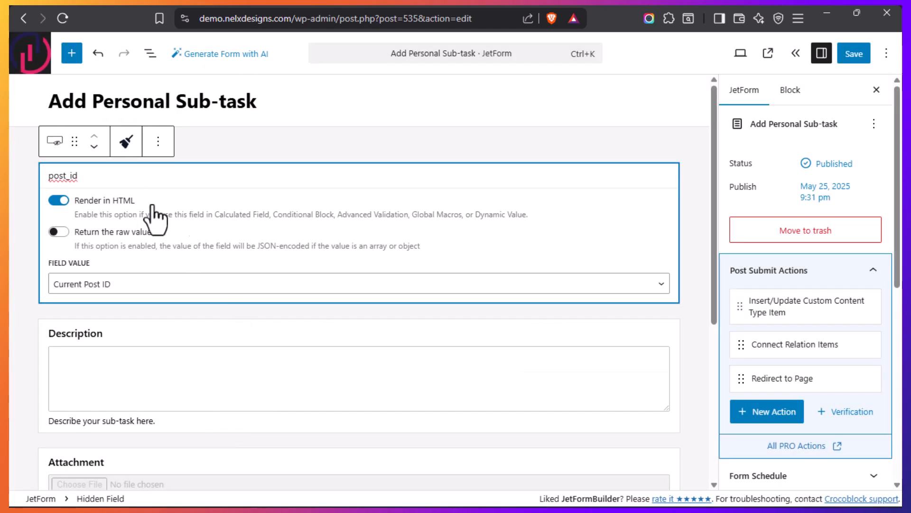
Review the Description and Attachment fields, set the attachment's field value to Attachment ID, and save the form
{"action": "left_click", "coordinate": [326, 336]}
{"action": "scroll", "coordinate": [374, 343], "scroll_direction": "down", "scroll_amount": 2}
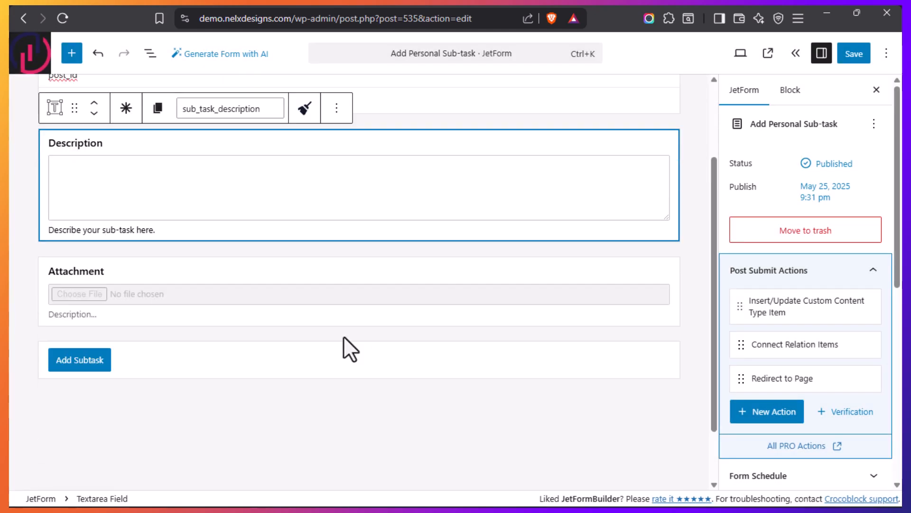
{"action": "left_click", "coordinate": [201, 261]}
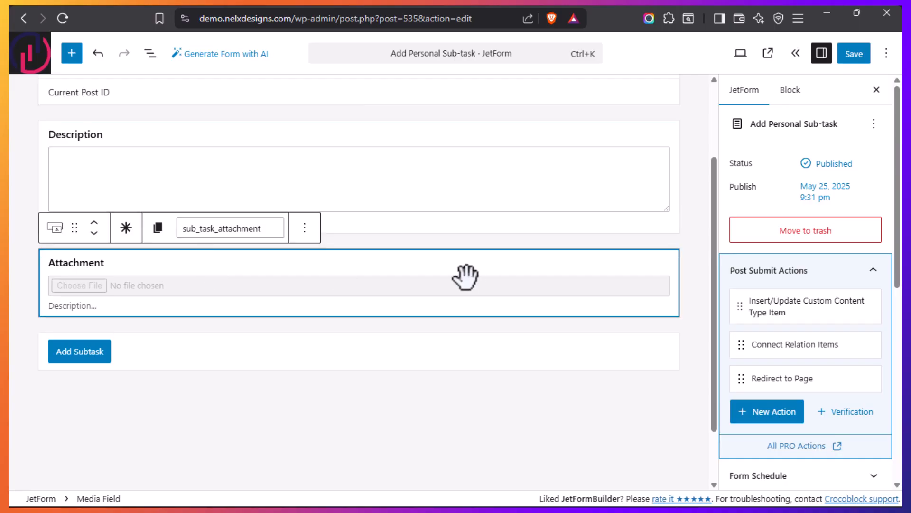
{"action": "left_click", "coordinate": [791, 95]}
{"action": "scroll", "coordinate": [764, 326], "scroll_direction": "down", "scroll_amount": 5}
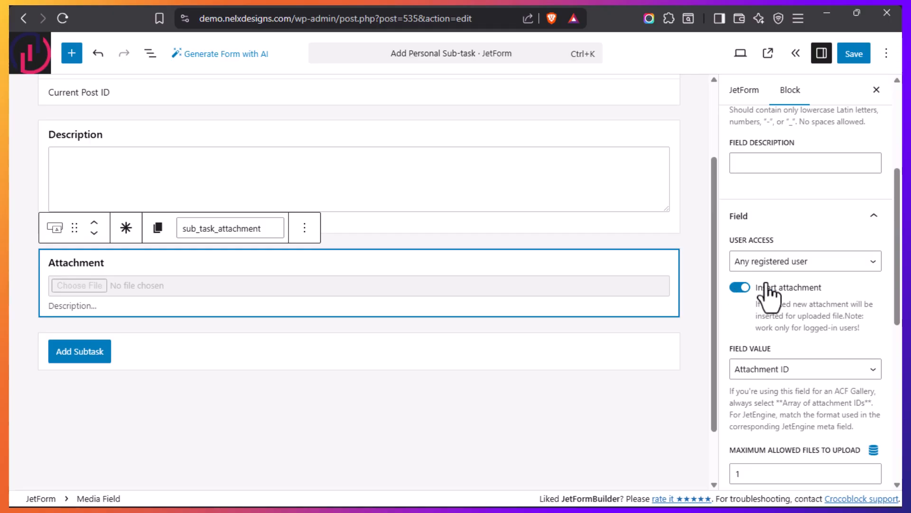
{"action": "scroll", "coordinate": [826, 296], "scroll_direction": "down", "scroll_amount": 2}
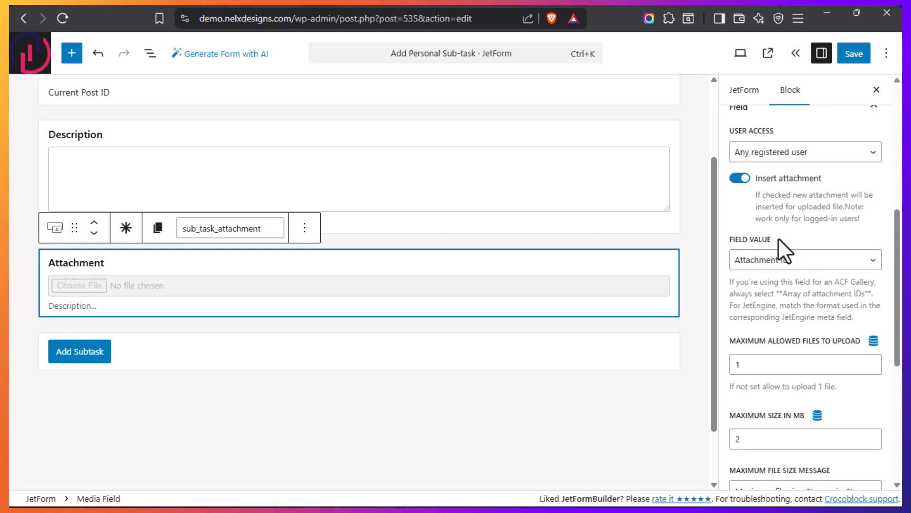
{"action": "left_click", "coordinate": [826, 264]}
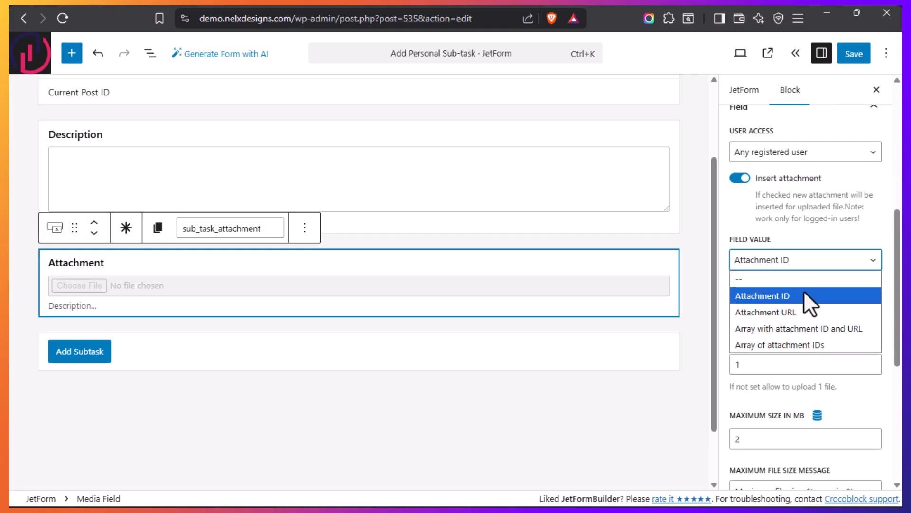
{"action": "left_click", "coordinate": [788, 298]}
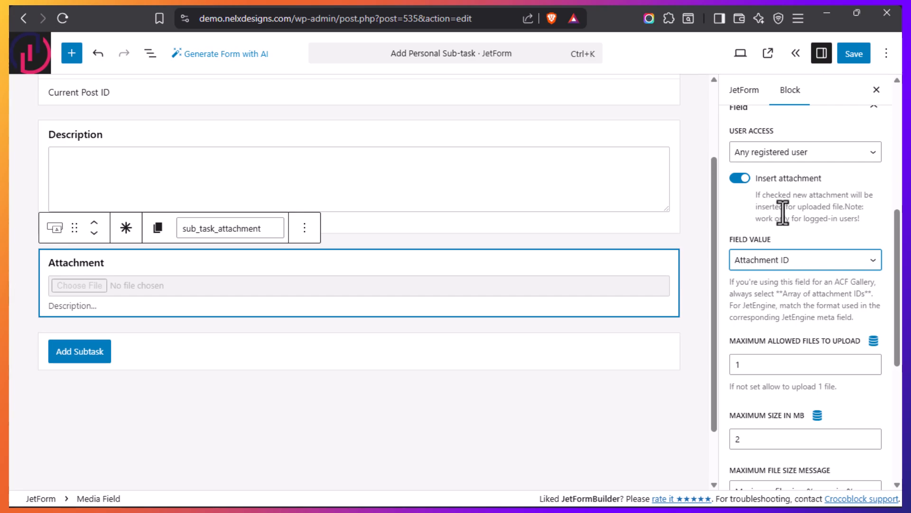
{"action": "key", "text": "ctrl+s"}
{"action": "scroll", "coordinate": [333, 330], "scroll_direction": "up", "scroll_amount": 3}
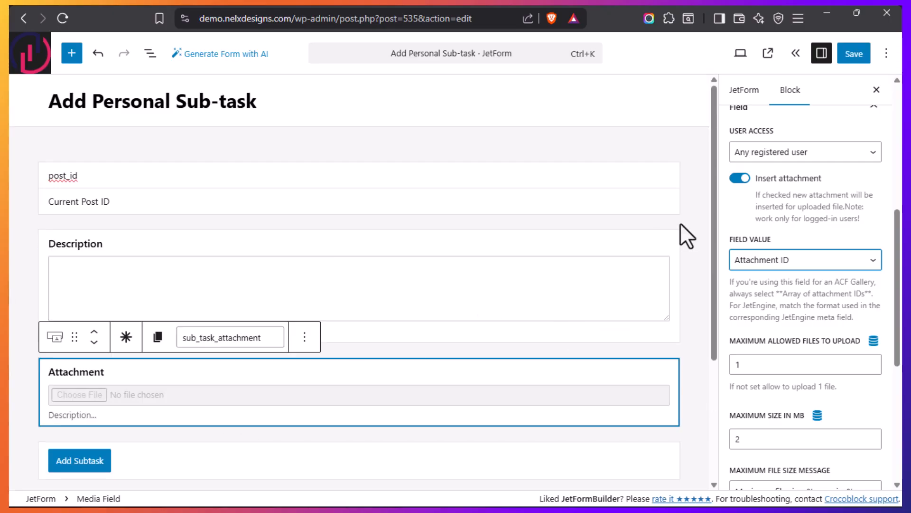
Review the form's Connect Relation Items action, checking its relation, parent and child item IDs, and update context, and leave it unchanged
{"action": "left_click", "coordinate": [745, 93]}
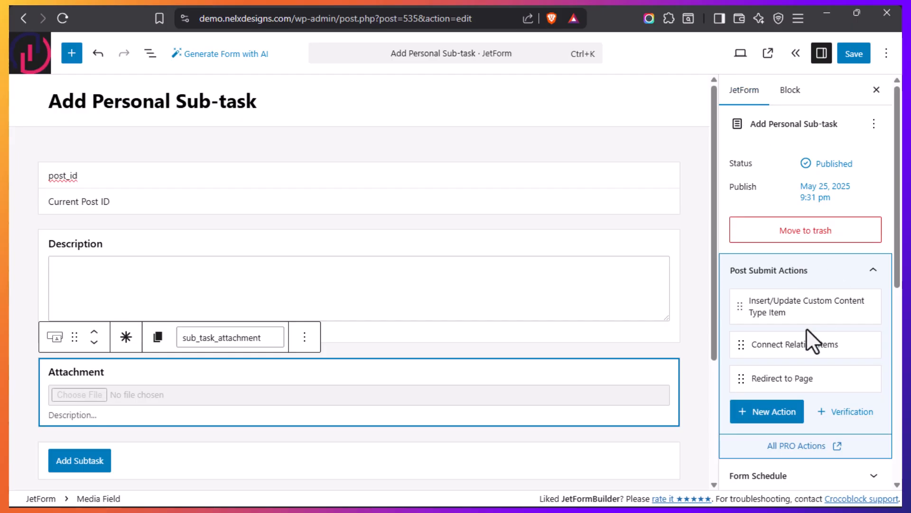
{"action": "left_click", "coordinate": [808, 344]}
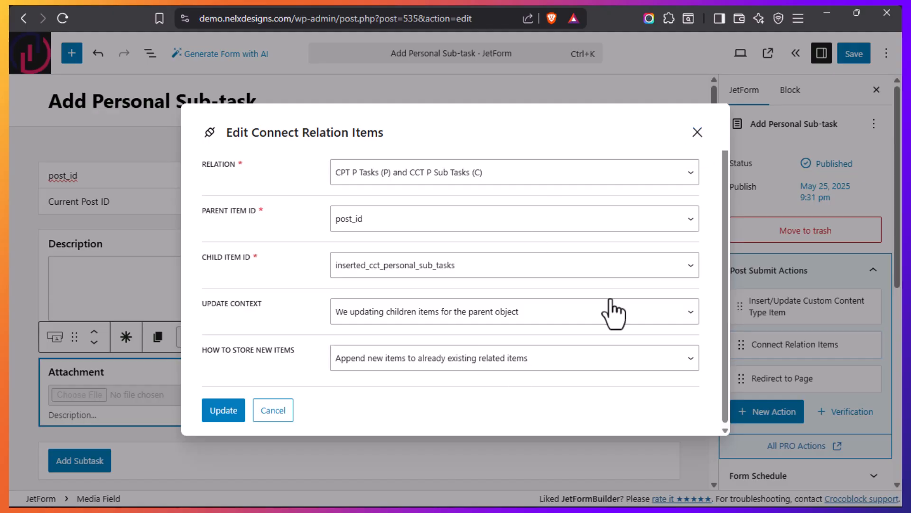
{"action": "left_click", "coordinate": [697, 133]}
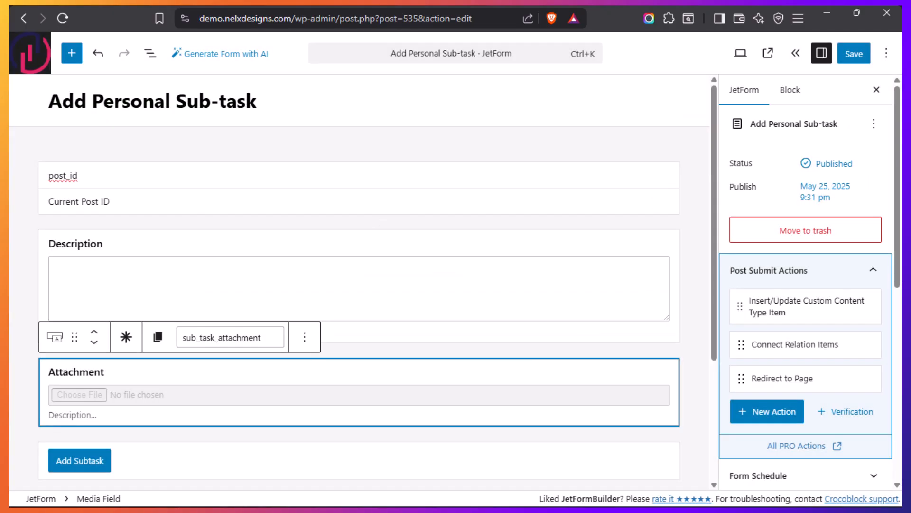
Bring up the JetEngine relations list in the query's browser tab, and revisit the Test notifications task page's Subtasks placeholder text
{"action": "mouse_move", "coordinate": [12, 418]}
{"action": "left_click", "coordinate": [53, 306]}
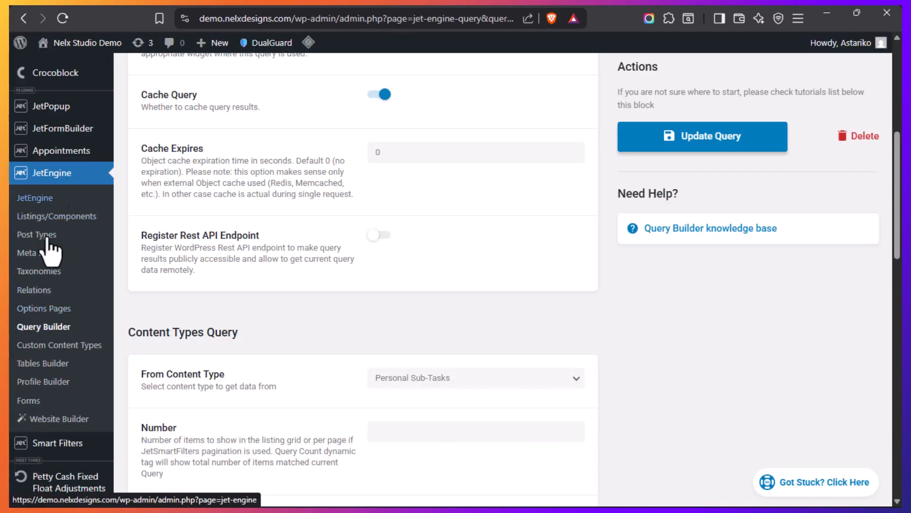
{"action": "mouse_move", "coordinate": [10, 347]}
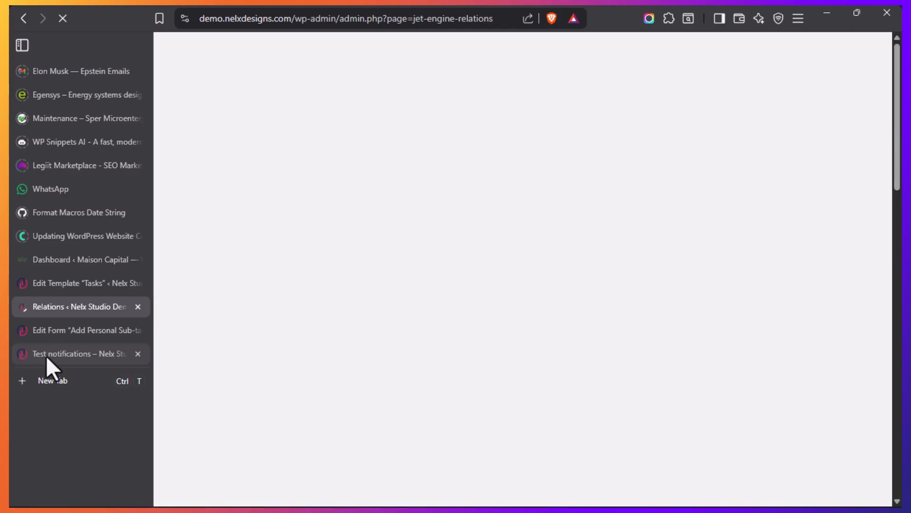
{"action": "left_click", "coordinate": [46, 355]}
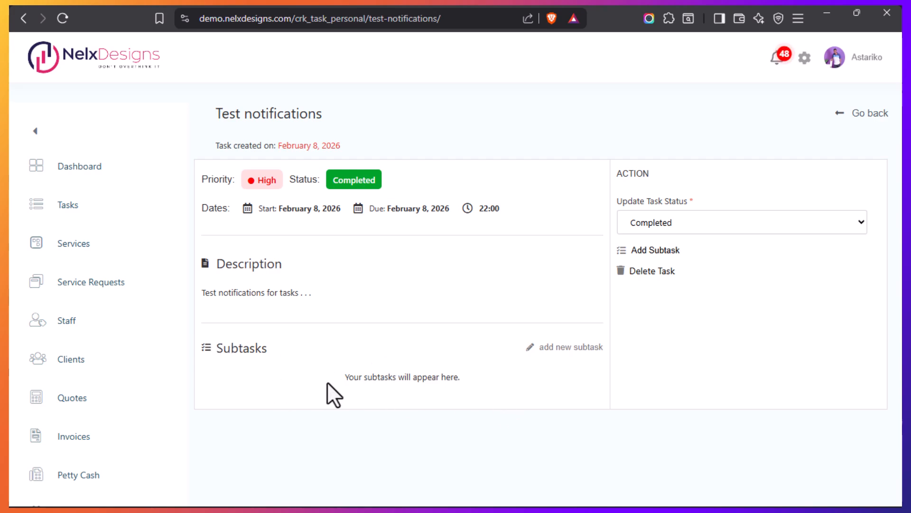
{"action": "left_click_drag", "start_coordinate": [345, 376], "coordinate": [487, 383]}
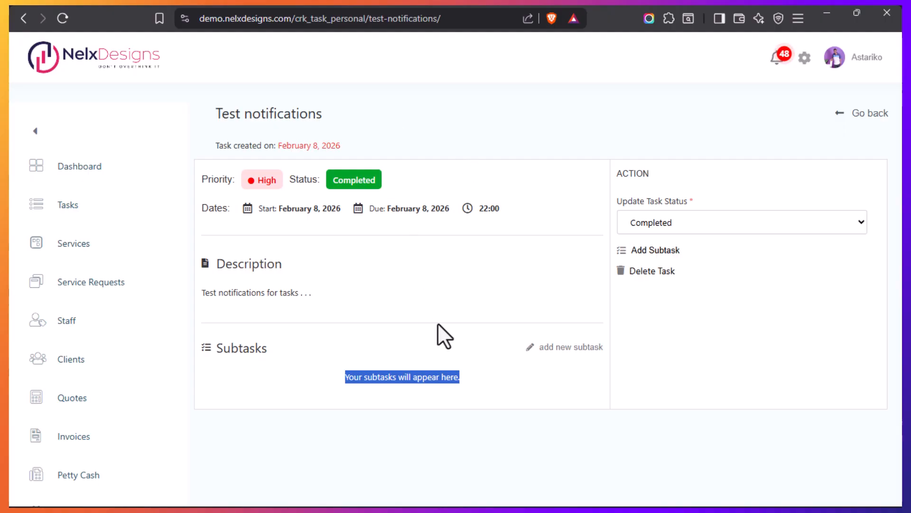
Return to the JetEngine relations list and open the CPT P Tasks (P) and CCT P Sub Tasks (C) relation for editing
{"action": "mouse_move", "coordinate": [8, 347]}
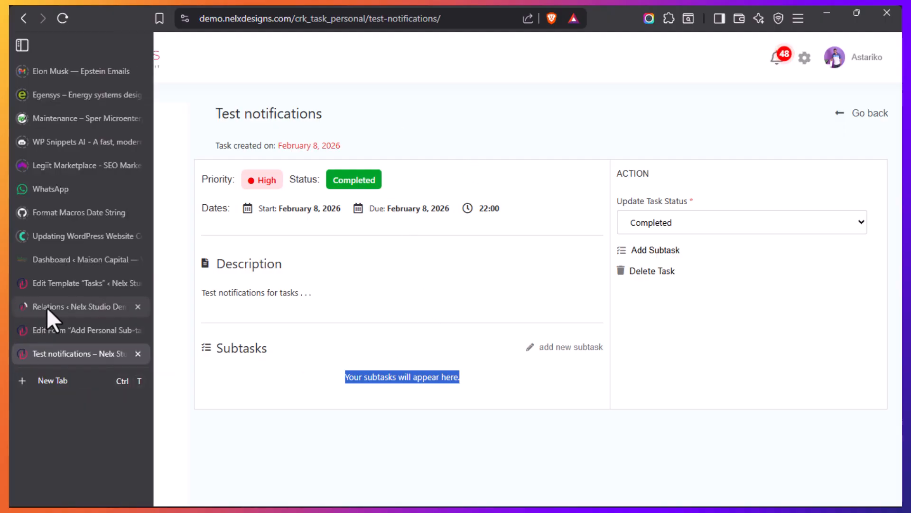
{"action": "left_click", "coordinate": [46, 306]}
{"action": "left_click", "coordinate": [44, 355]}
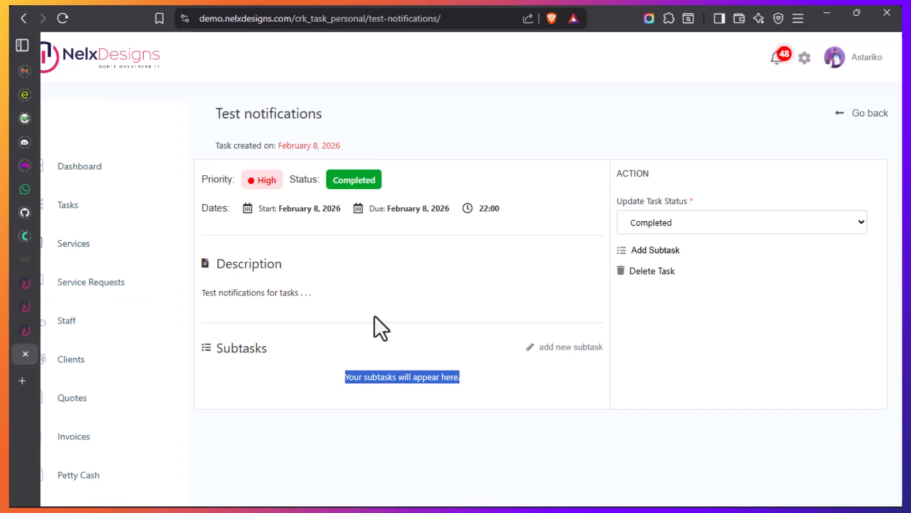
{"action": "key", "text": "ctrl+shift+Tab"}
{"action": "scroll", "coordinate": [332, 342], "scroll_direction": "down", "scroll_amount": 3}
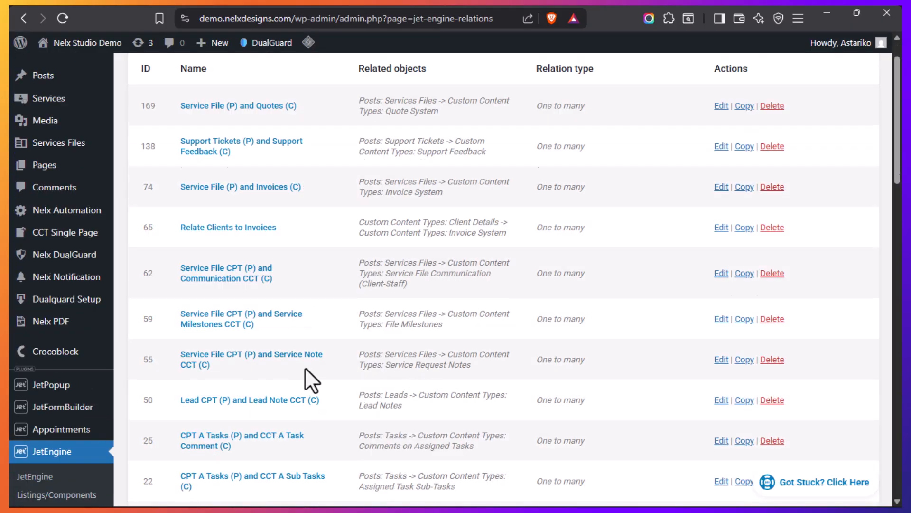
{"action": "left_click", "coordinate": [243, 349]}
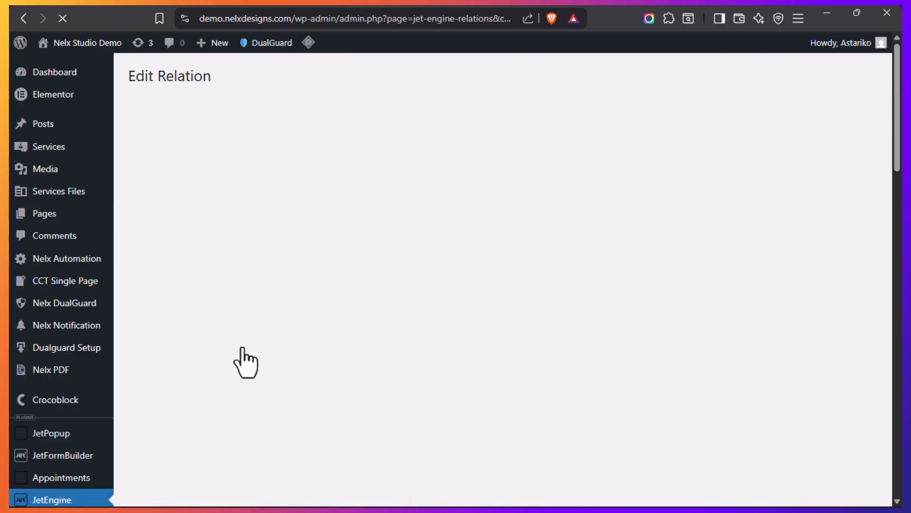
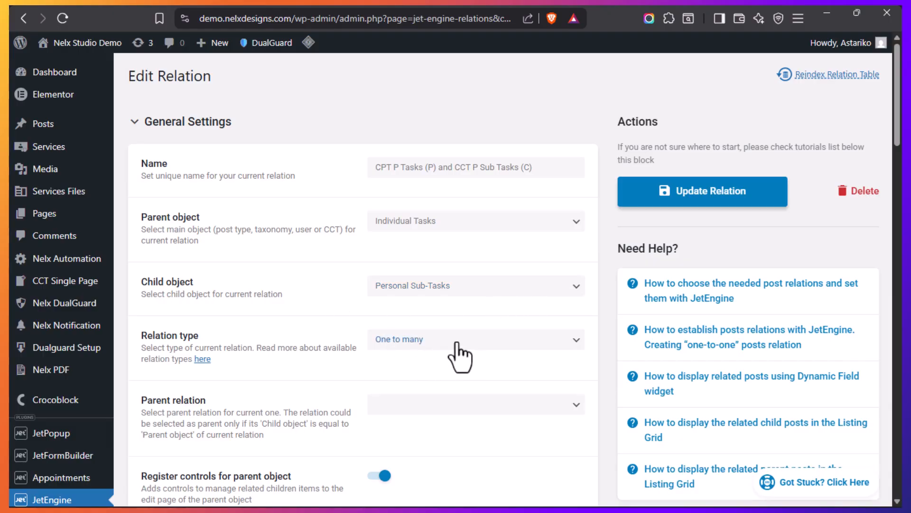
Revisit the Test notifications task page and clear the highlight on its Subtasks placeholder text
{"action": "mouse_move", "coordinate": [33, 369]}
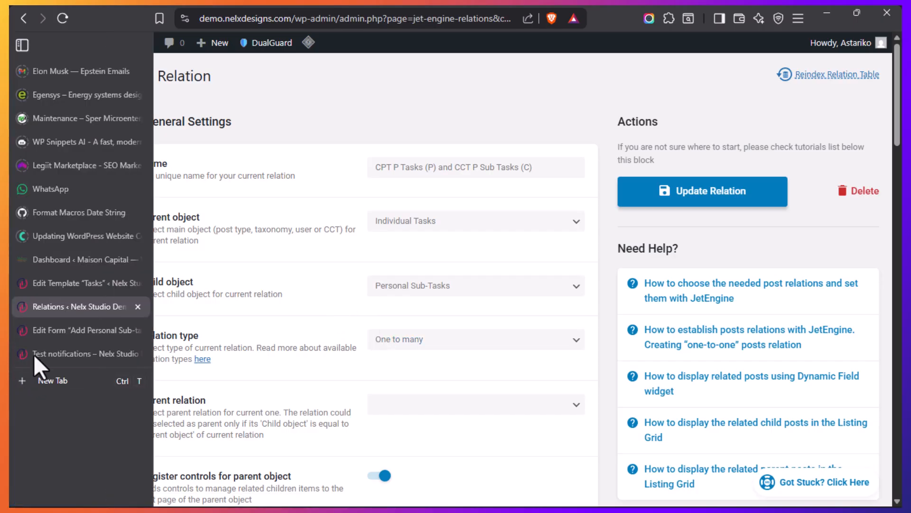
{"action": "left_click", "coordinate": [51, 352]}
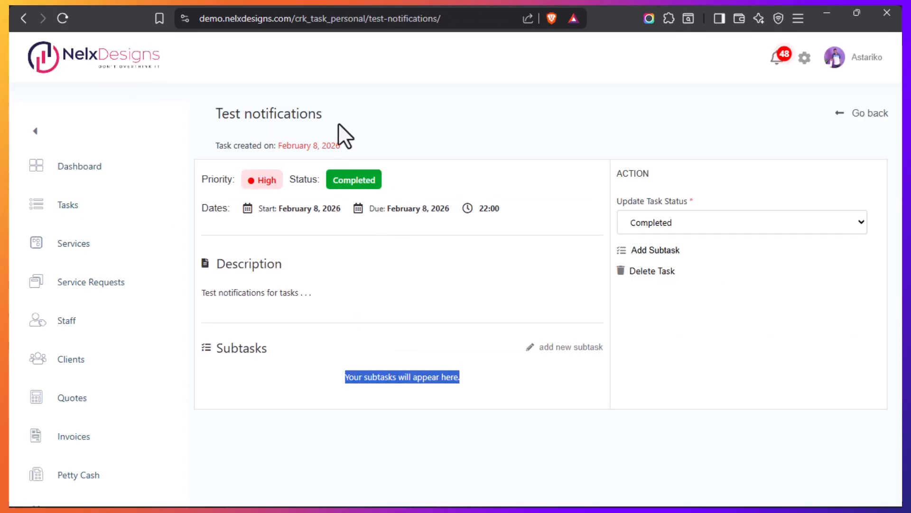
{"action": "left_click", "coordinate": [364, 411]}
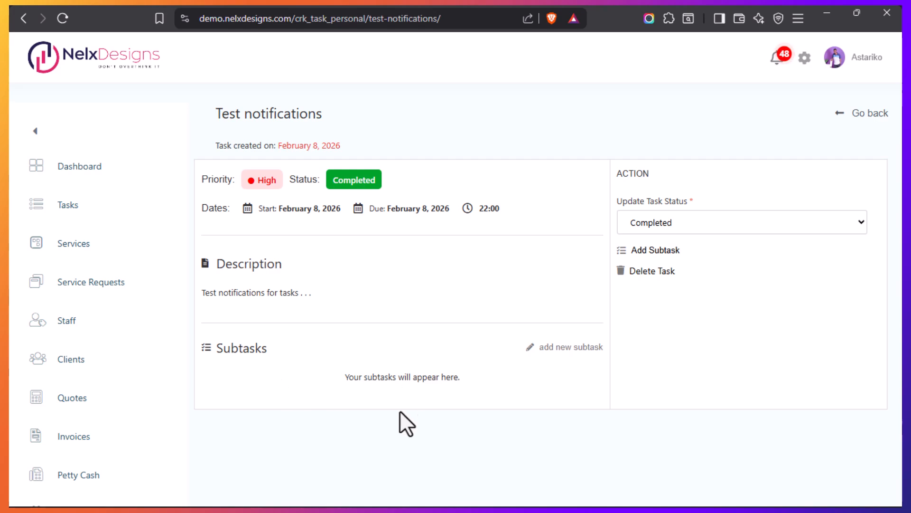
{"action": "mouse_move", "coordinate": [35, 386]}
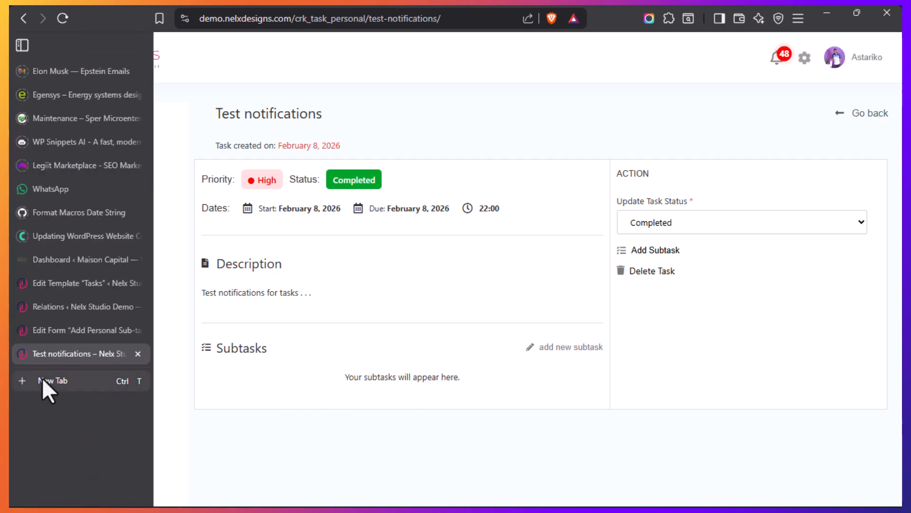
Review the relation's settings and the Personal Sub-Tasks title field options, leaving the title field on Task ID
{"action": "left_click", "coordinate": [46, 306]}
{"action": "scroll", "coordinate": [292, 309], "scroll_direction": "down", "scroll_amount": 10}
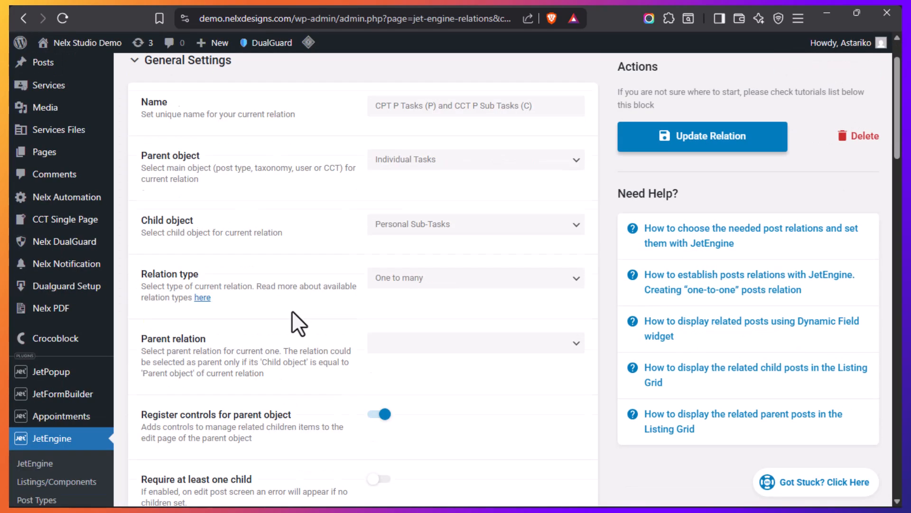
{"action": "scroll", "coordinate": [291, 313], "scroll_direction": "down", "scroll_amount": 15}
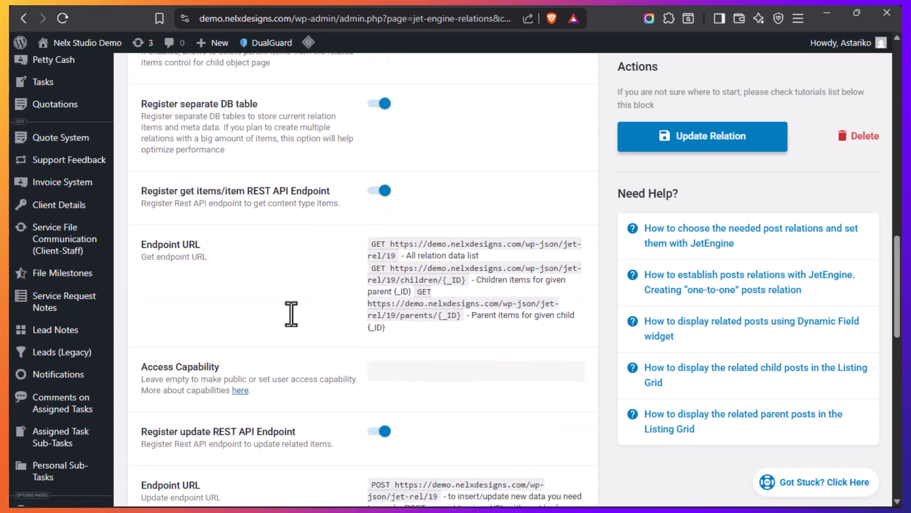
{"action": "scroll", "coordinate": [291, 317], "scroll_direction": "up", "scroll_amount": 2}
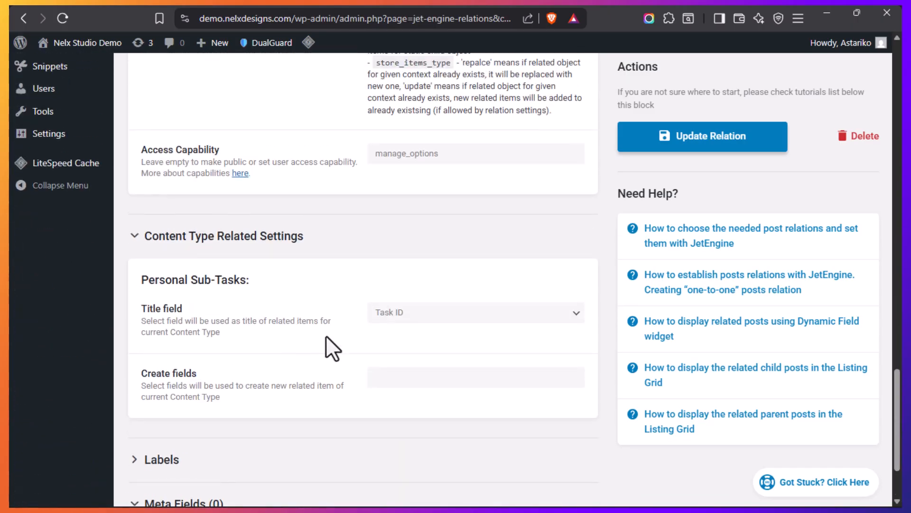
{"action": "left_click", "coordinate": [574, 318]}
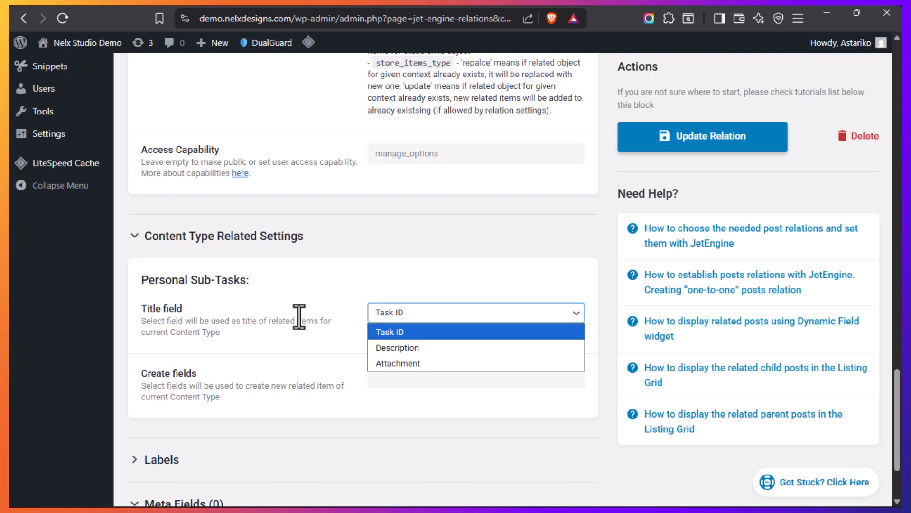
{"action": "left_click", "coordinate": [327, 322]}
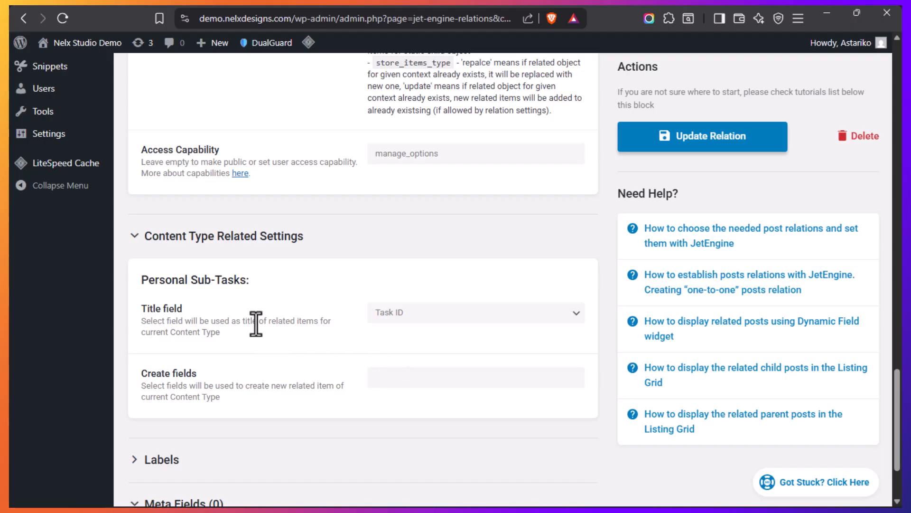
{"action": "scroll", "coordinate": [257, 325], "scroll_direction": "up", "scroll_amount": 5}
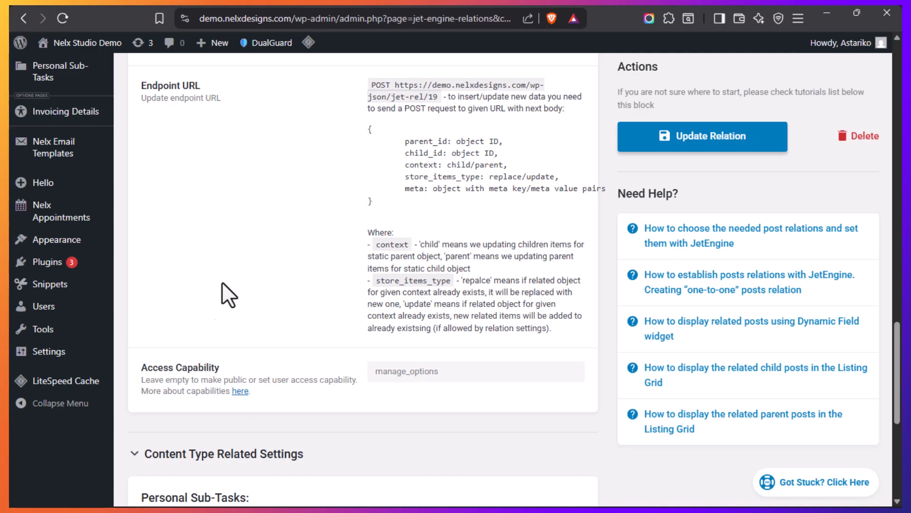
Highlight the Subtasks placeholder text on the Test notifications task page
{"action": "mouse_move", "coordinate": [12, 332]}
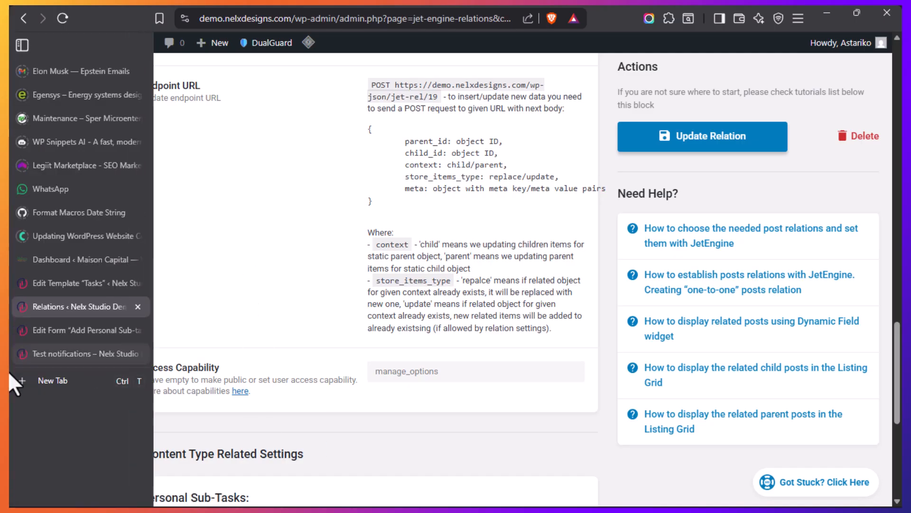
{"action": "left_click", "coordinate": [55, 352]}
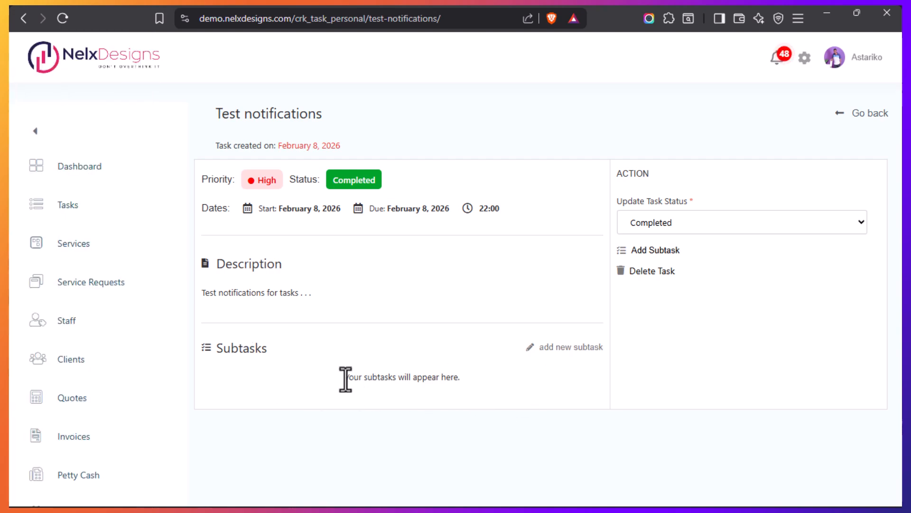
{"action": "left_click_drag", "start_coordinate": [346, 378], "coordinate": [488, 386]}
{"action": "mouse_move", "coordinate": [8, 368]}
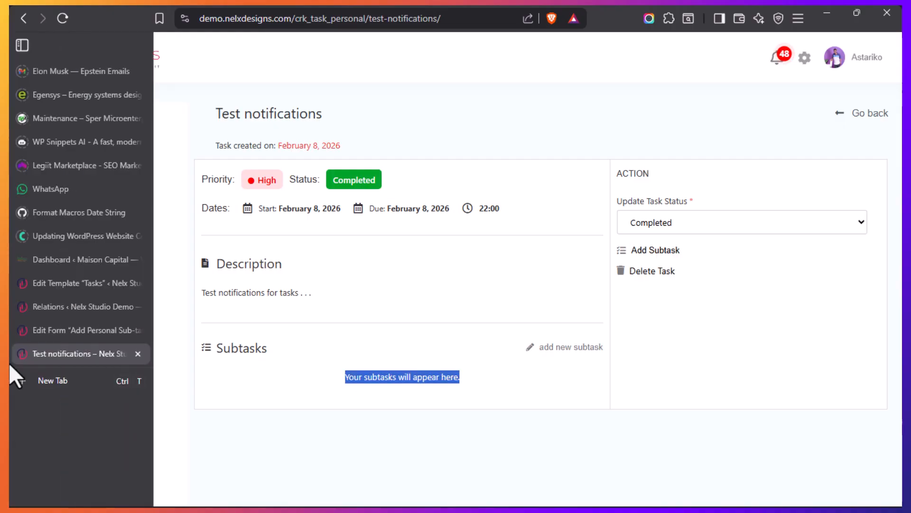
Return to the relation's browser tab and open the JetEngine Listing Items/Components list
{"action": "left_click", "coordinate": [46, 308]}
{"action": "scroll", "coordinate": [98, 266], "scroll_direction": "up", "scroll_amount": 5}
{"action": "scroll", "coordinate": [97, 266], "scroll_direction": "up", "scroll_amount": 10}
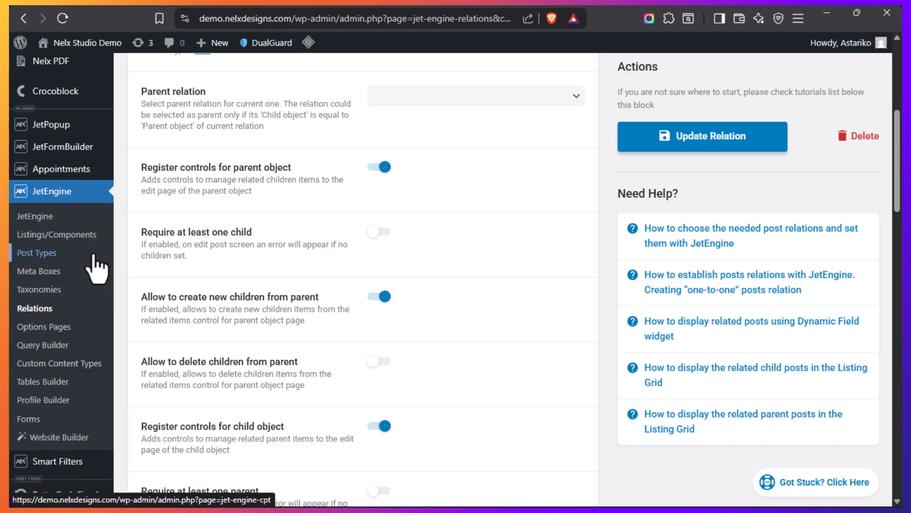
{"action": "left_click", "coordinate": [58, 240]}
Go back to the Test notifications task page and highlight its Subtasks placeholder again as the listing's location
{"action": "mouse_move", "coordinate": [14, 378]}
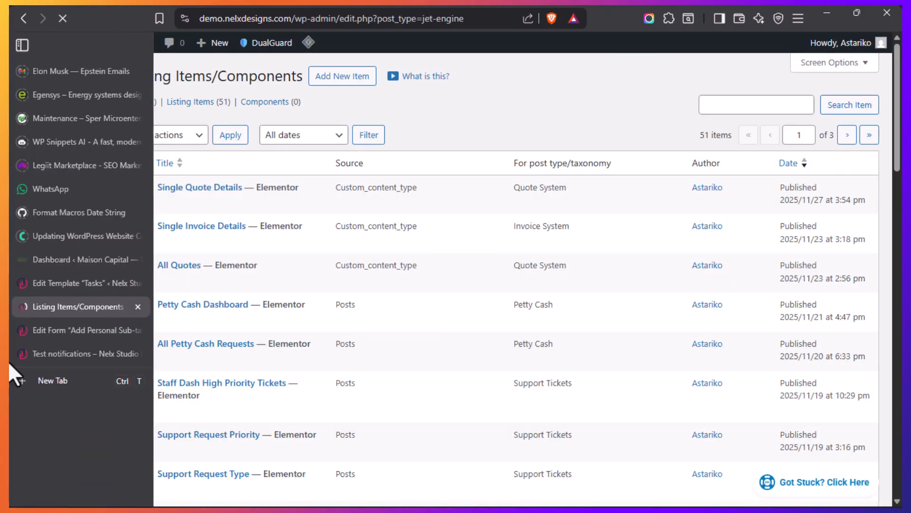
{"action": "left_click", "coordinate": [44, 356]}
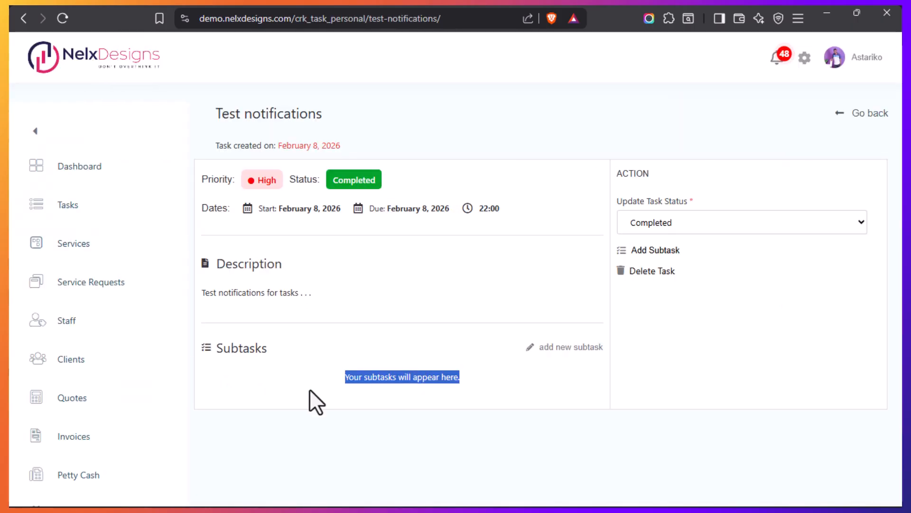
{"action": "left_click", "coordinate": [311, 389]}
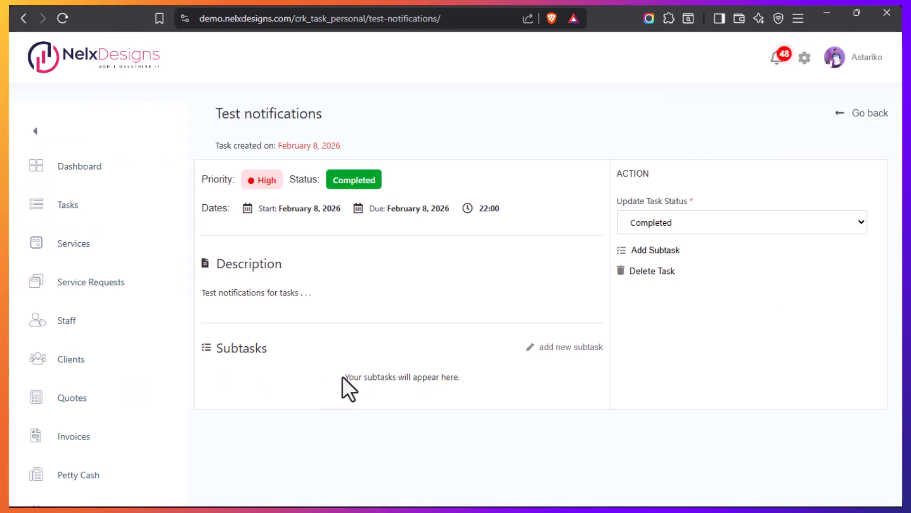
{"action": "left_click_drag", "start_coordinate": [342, 377], "coordinate": [458, 376]}
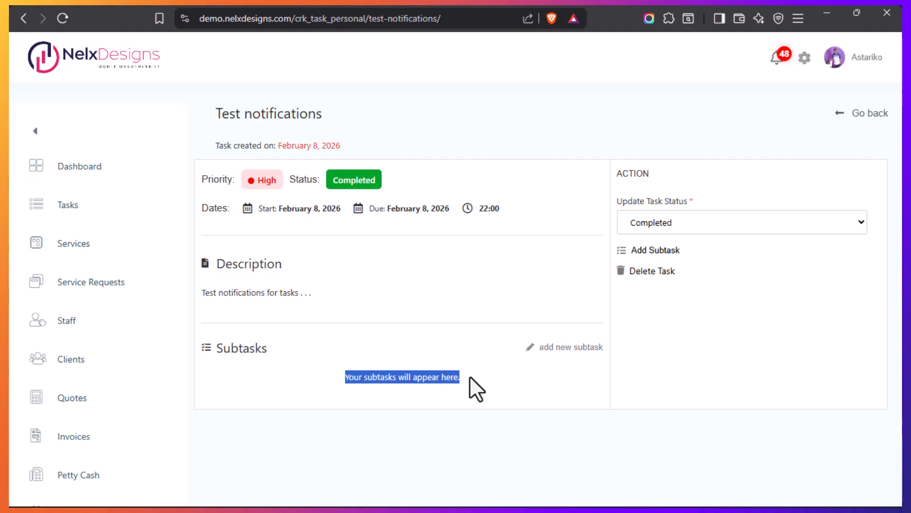
{"action": "mouse_move", "coordinate": [8, 346]}
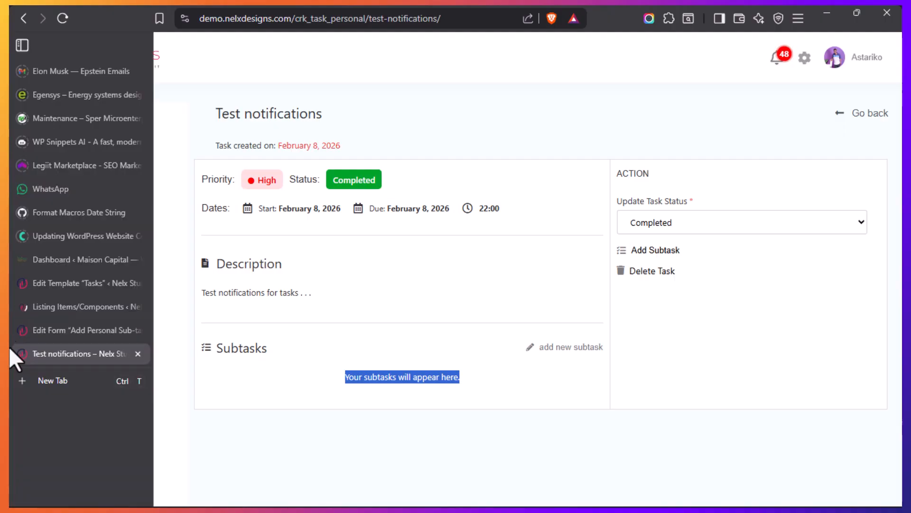
Browse the listing items through to page 3 to find the Personal Subtasks listing
{"action": "left_click", "coordinate": [46, 306]}
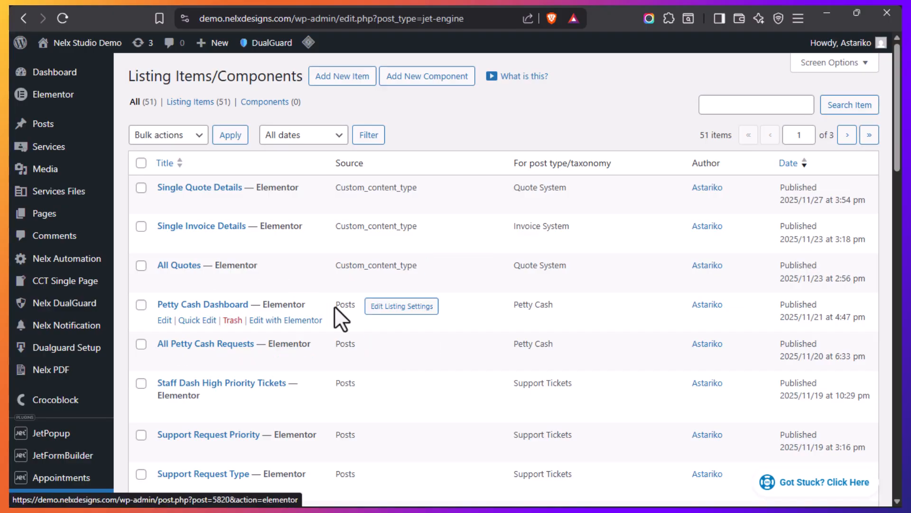
{"action": "scroll", "coordinate": [335, 307], "scroll_direction": "down", "scroll_amount": 6}
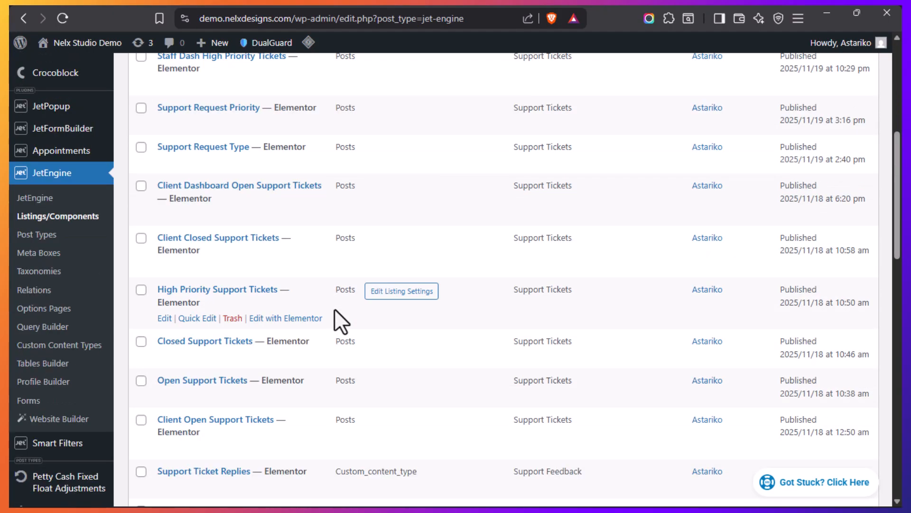
{"action": "scroll", "coordinate": [335, 318], "scroll_direction": "down", "scroll_amount": 6}
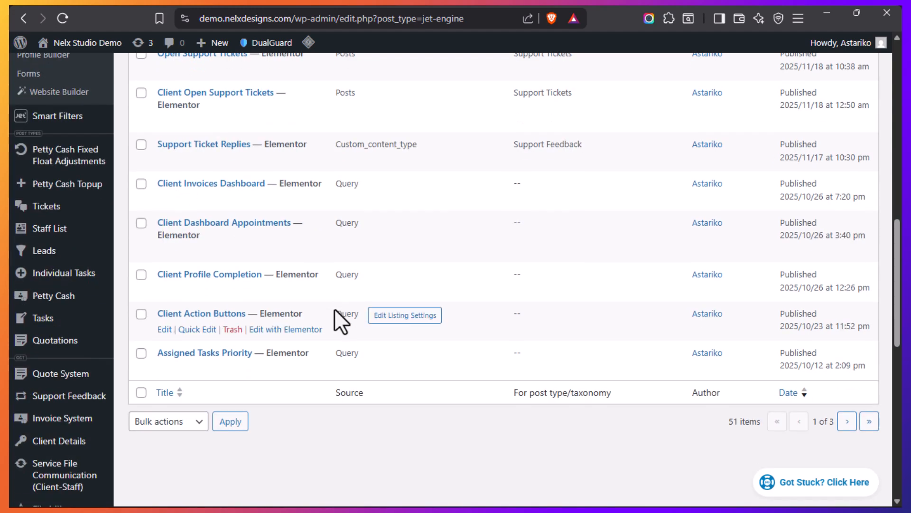
{"action": "left_click", "coordinate": [847, 421]}
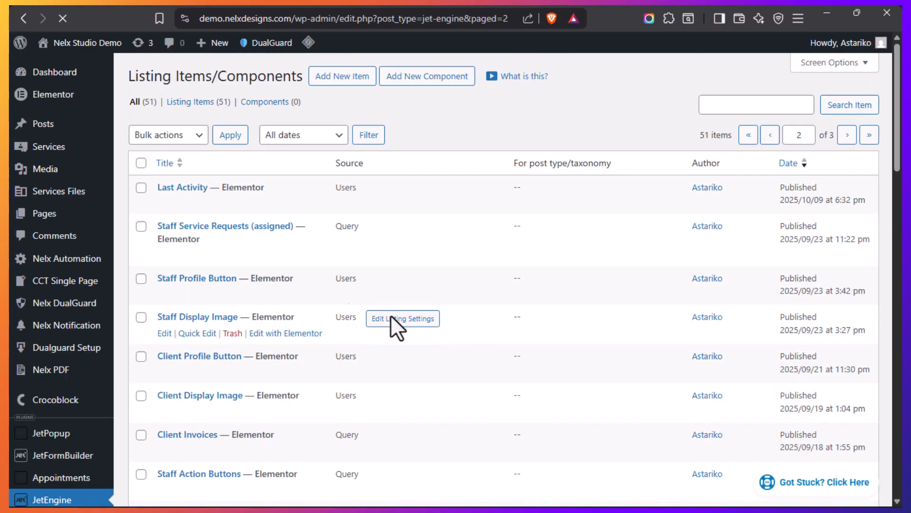
{"action": "scroll", "coordinate": [318, 315], "scroll_direction": "down", "scroll_amount": 3}
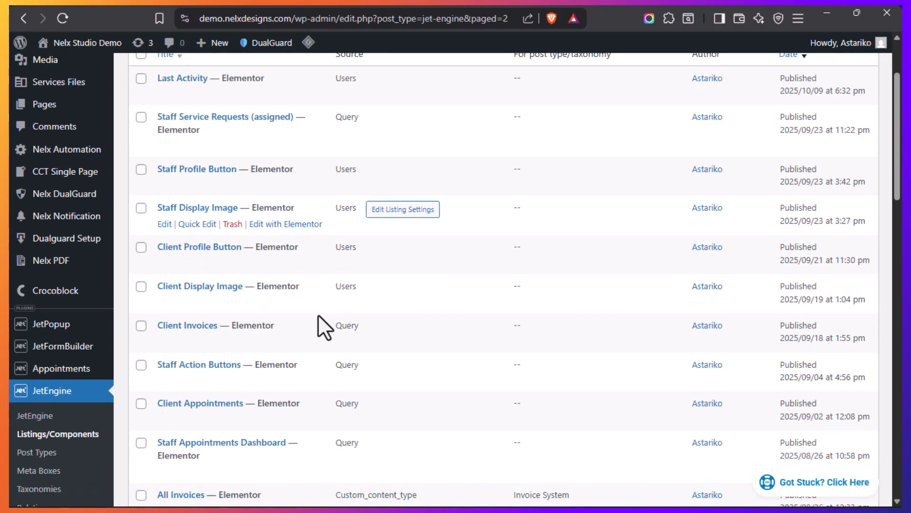
{"action": "scroll", "coordinate": [318, 315], "scroll_direction": "down", "scroll_amount": 5}
{"action": "scroll", "coordinate": [319, 328], "scroll_direction": "down", "scroll_amount": 8}
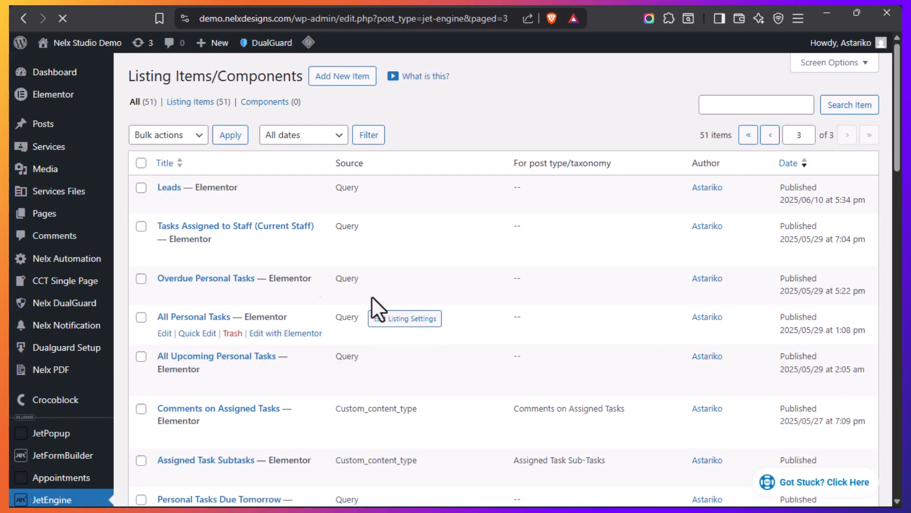
{"action": "scroll", "coordinate": [221, 258], "scroll_direction": "down", "scroll_amount": 3}
{"action": "scroll", "coordinate": [222, 259], "scroll_direction": "down", "scroll_amount": 2}
{"action": "scroll", "coordinate": [220, 261], "scroll_direction": "up", "scroll_amount": 2}
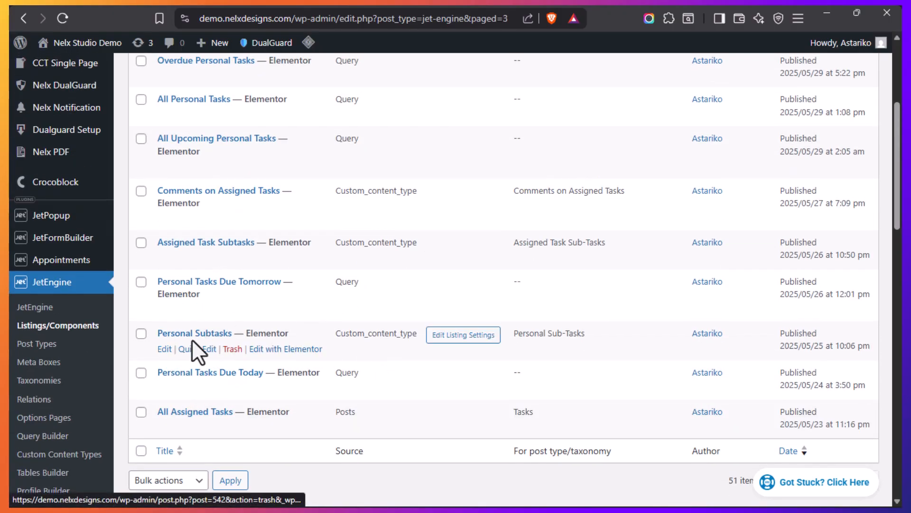
Recheck the task page's Subtasks placeholder, and open the Personal Subtasks listing item for editing in Elementor
{"action": "mouse_move", "coordinate": [6, 332]}
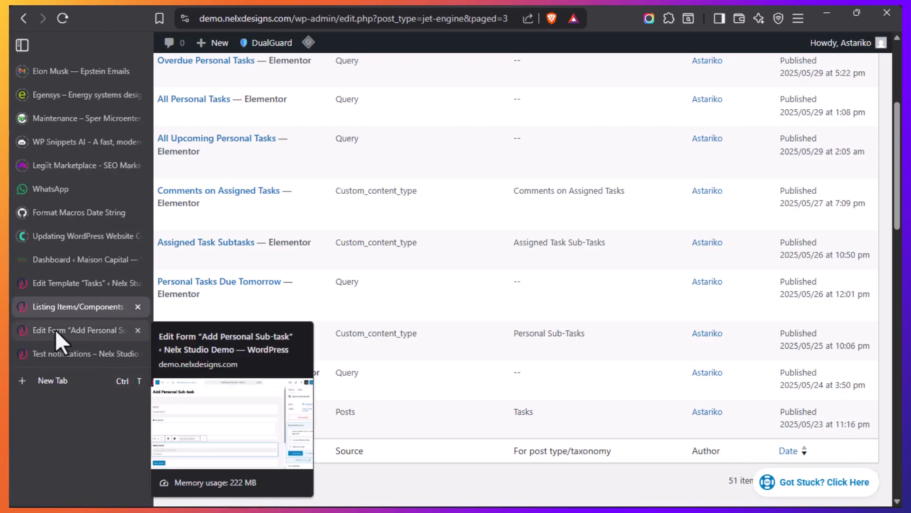
{"action": "left_click", "coordinate": [47, 357]}
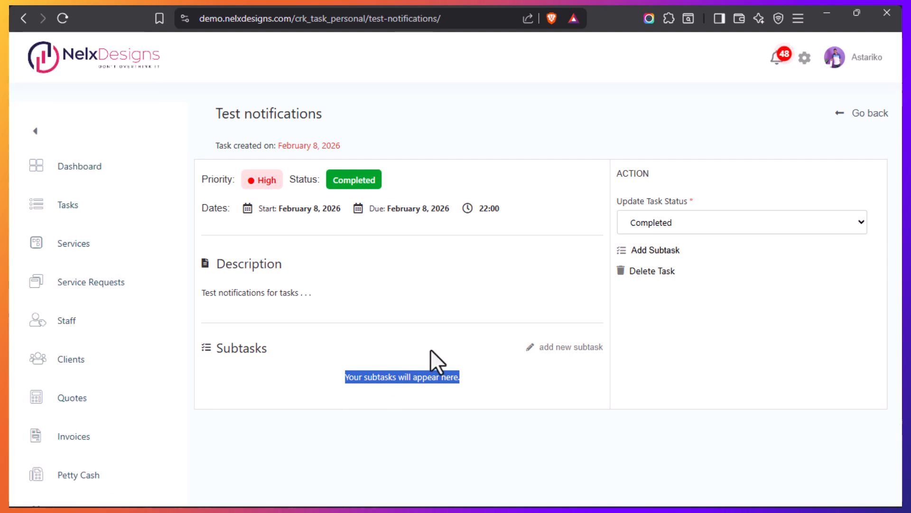
{"action": "left_click", "coordinate": [471, 375]}
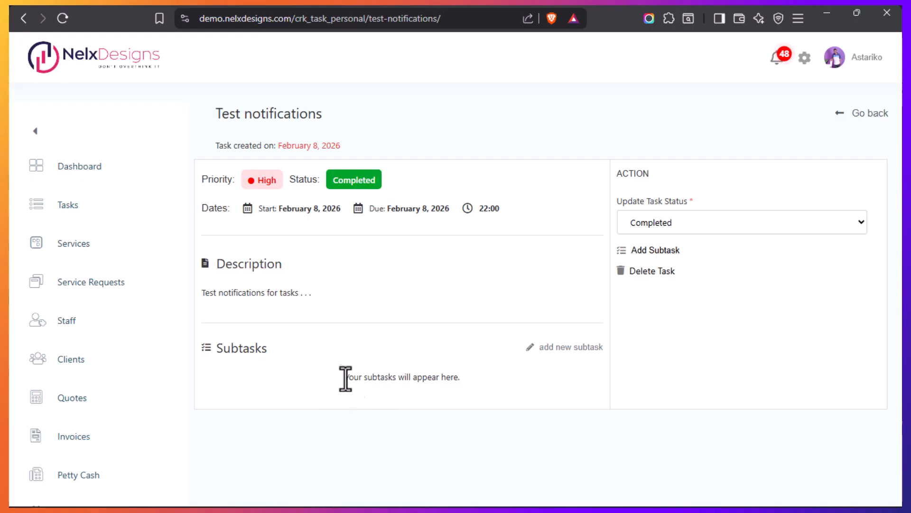
{"action": "mouse_move", "coordinate": [13, 361]}
{"action": "mouse_move", "coordinate": [10, 417]}
{"action": "left_click", "coordinate": [50, 306]}
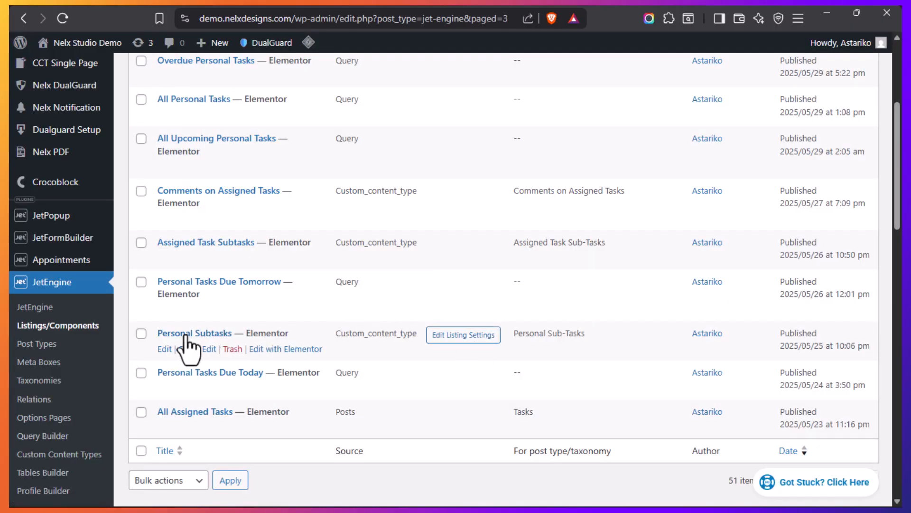
{"action": "left_click", "coordinate": [291, 350]}
Add a subtask described as "Test subtask during tutorial" without an attachment to the Test notifications task and review its entry
{"action": "mouse_move", "coordinate": [12, 394]}
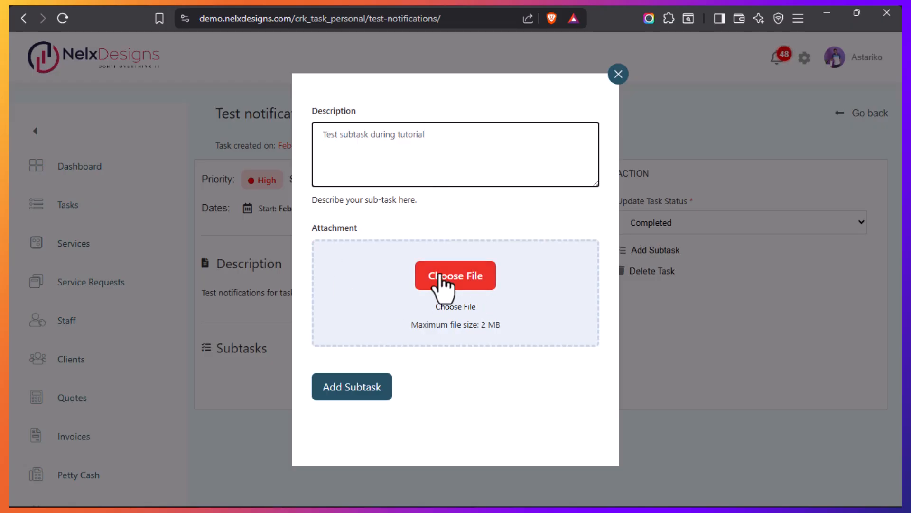
{"action": "left_click", "coordinate": [349, 387]}
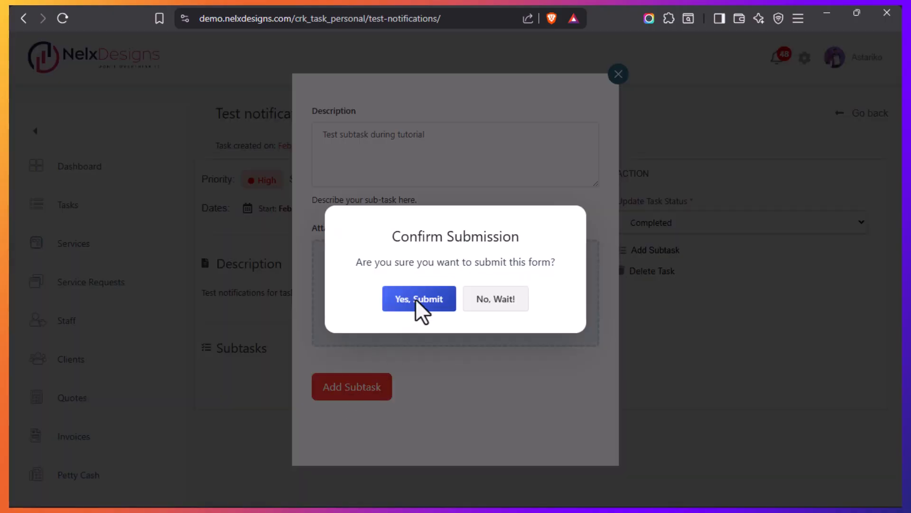
{"action": "left_click", "coordinate": [416, 300]}
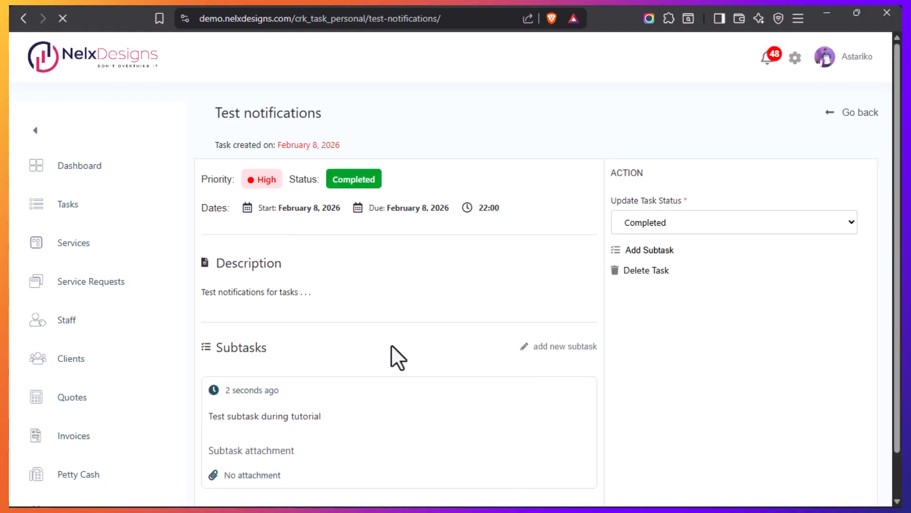
{"action": "scroll", "coordinate": [463, 345], "scroll_direction": "down", "scroll_amount": 1}
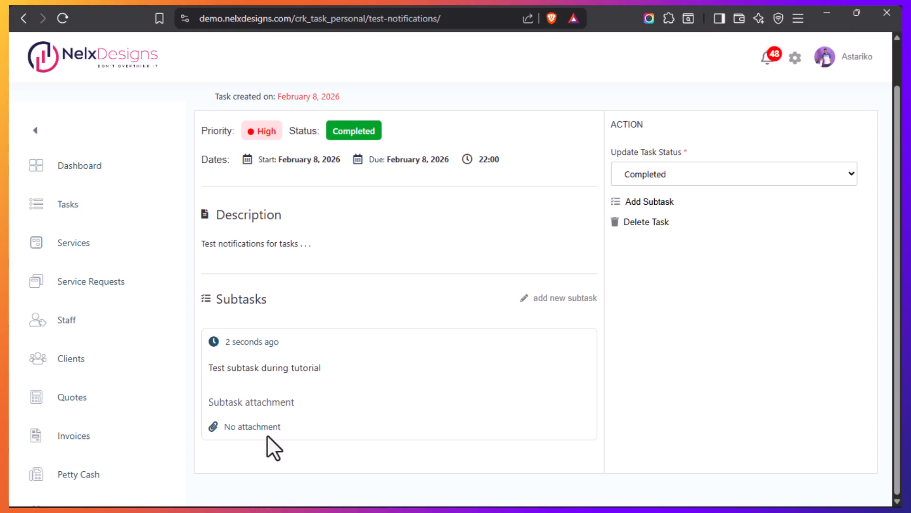
{"action": "mouse_move", "coordinate": [10, 366]}
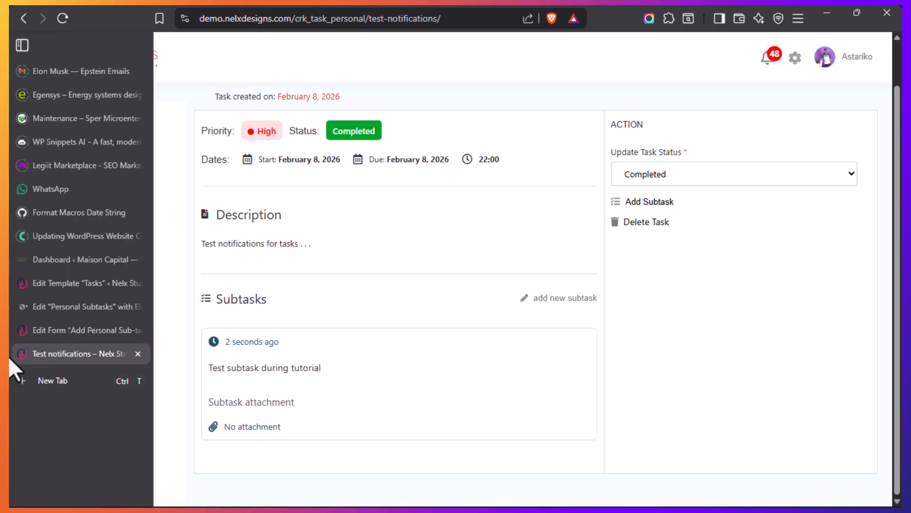
Compare the subtask entry on the Test notifications task page and return to the Personal Subtasks listing in Elementor
{"action": "left_click", "coordinate": [62, 309]}
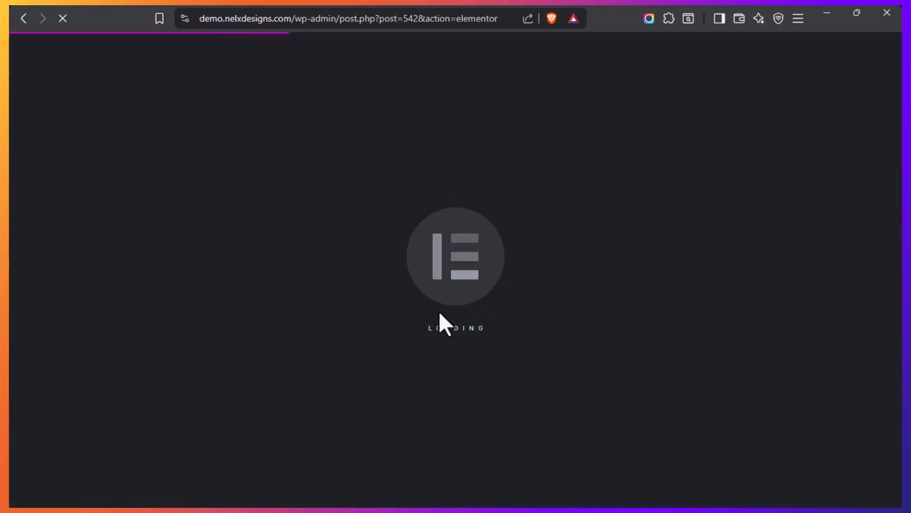
{"action": "mouse_move", "coordinate": [64, 320]}
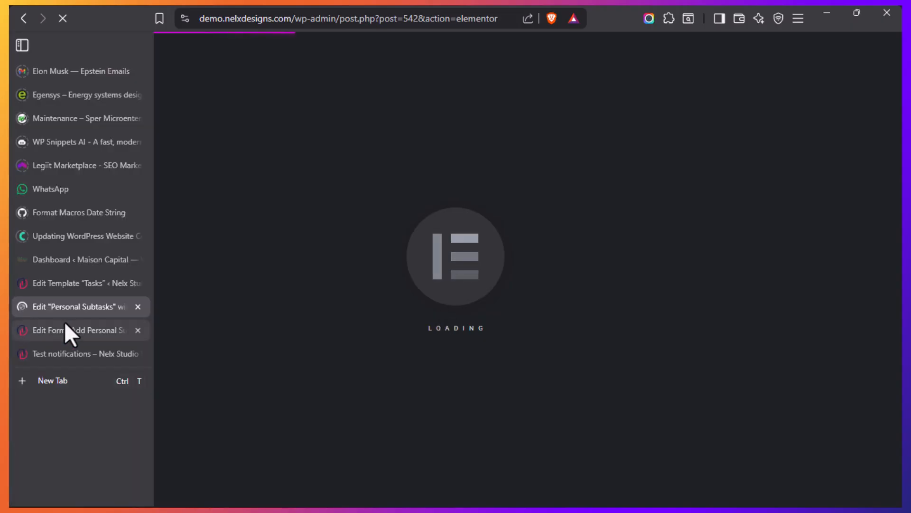
{"action": "left_click", "coordinate": [49, 355]}
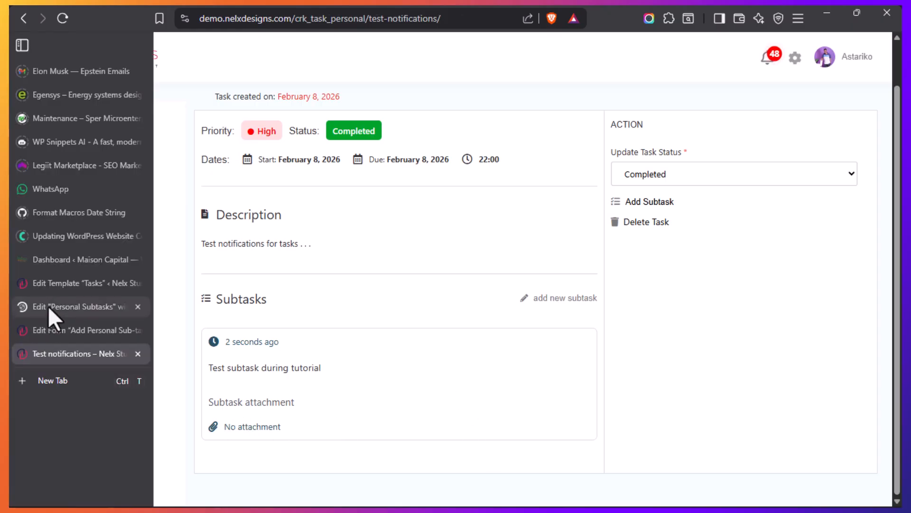
{"action": "left_click", "coordinate": [48, 306]}
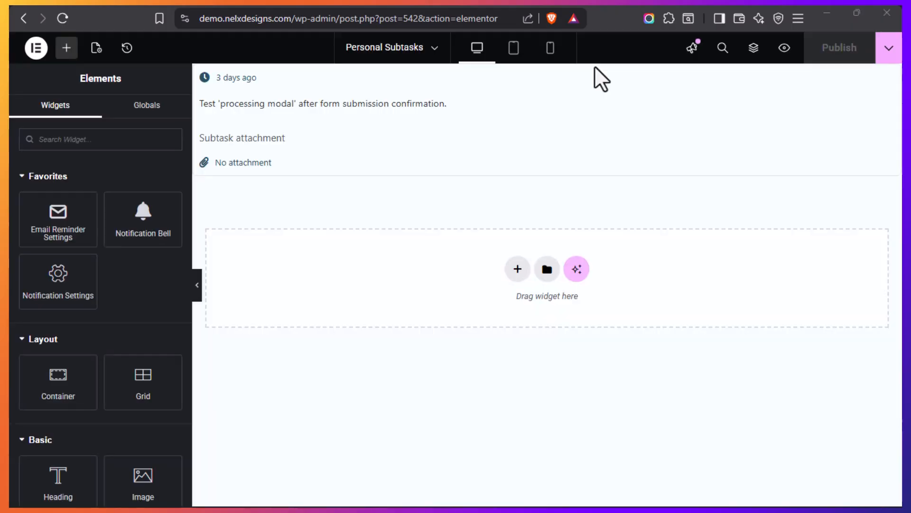
Open the subtask listing's creation-time field and check its source options, keeping Post/Term/User/Object Data
{"action": "left_click", "coordinate": [290, 81]}
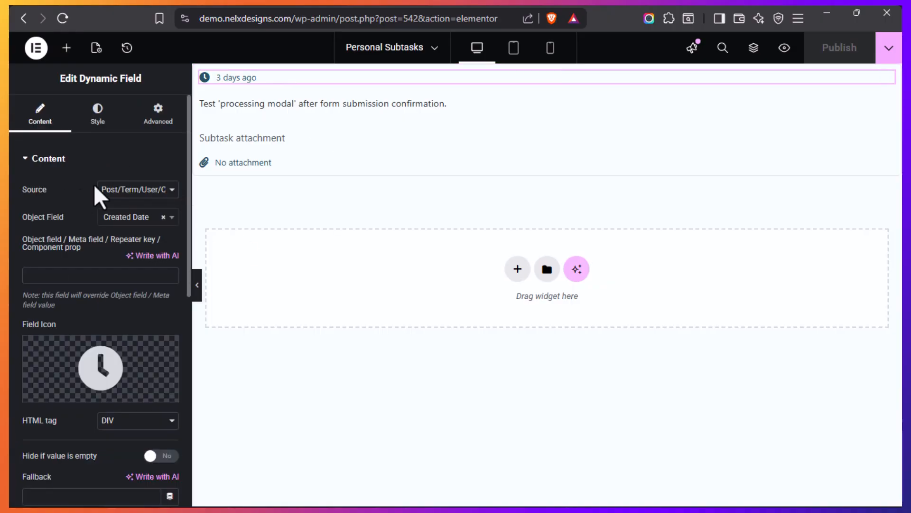
{"action": "left_click", "coordinate": [172, 192]}
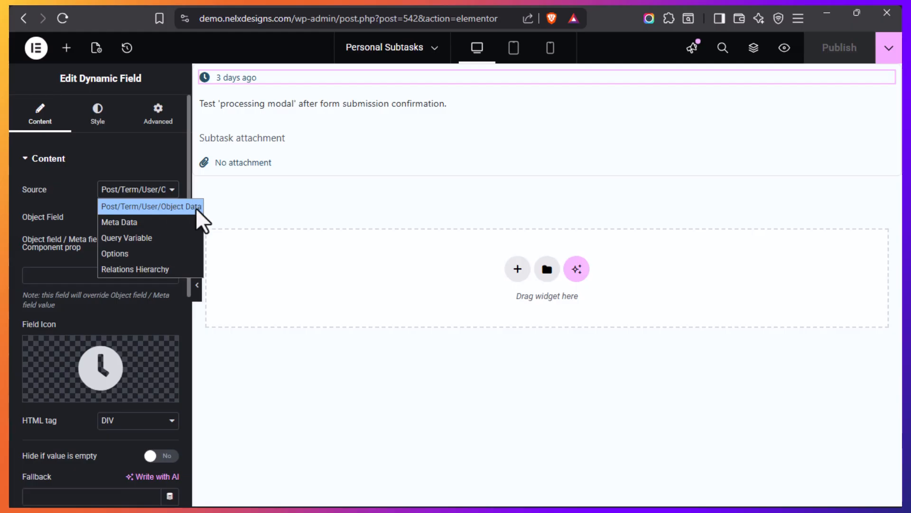
{"action": "left_click", "coordinate": [106, 205]}
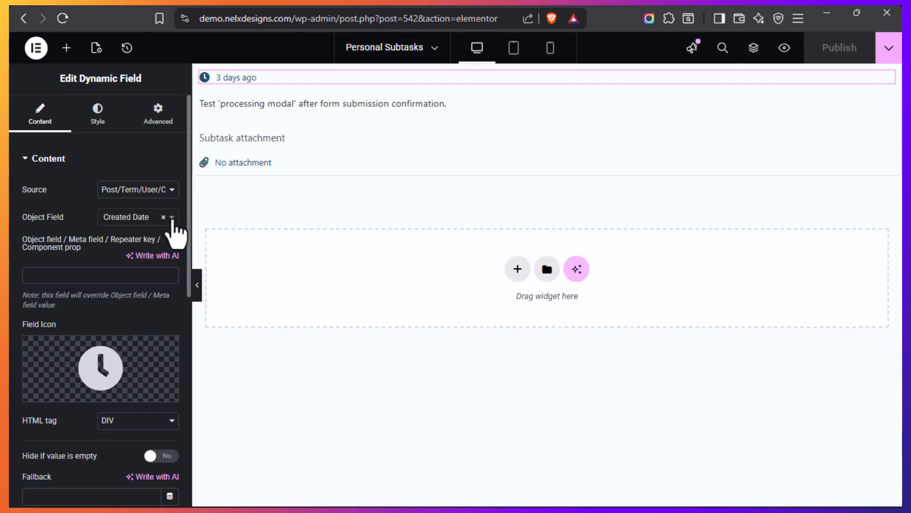
Browse the creation-time field's object field options by content type, leaving Created Date selected
{"action": "left_click", "coordinate": [172, 220]}
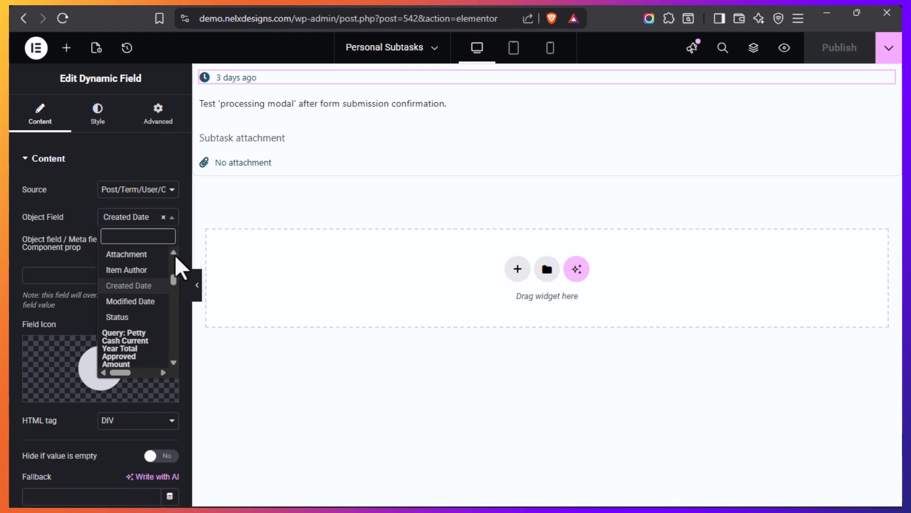
{"action": "left_click_drag", "start_coordinate": [175, 280], "coordinate": [175, 277]}
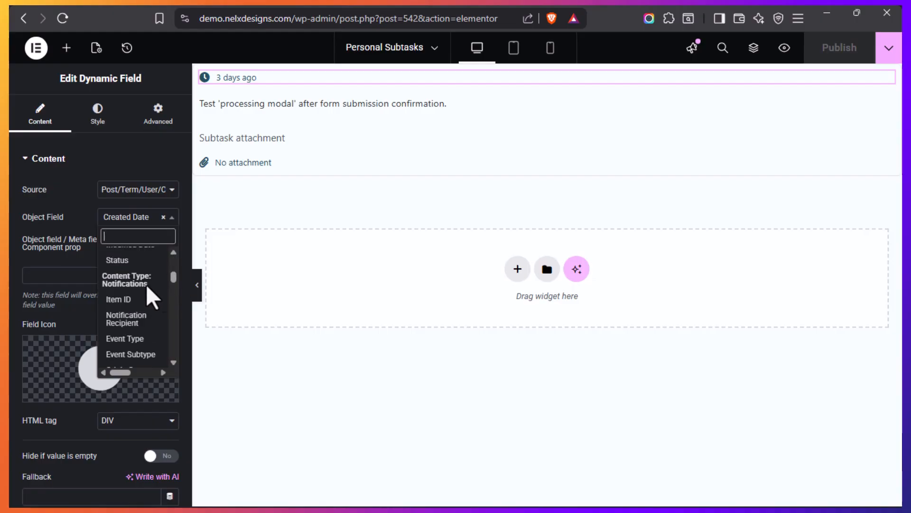
{"action": "left_click_drag", "start_coordinate": [173, 362], "coordinate": [174, 364]}
{"action": "left_click", "coordinate": [174, 251]}
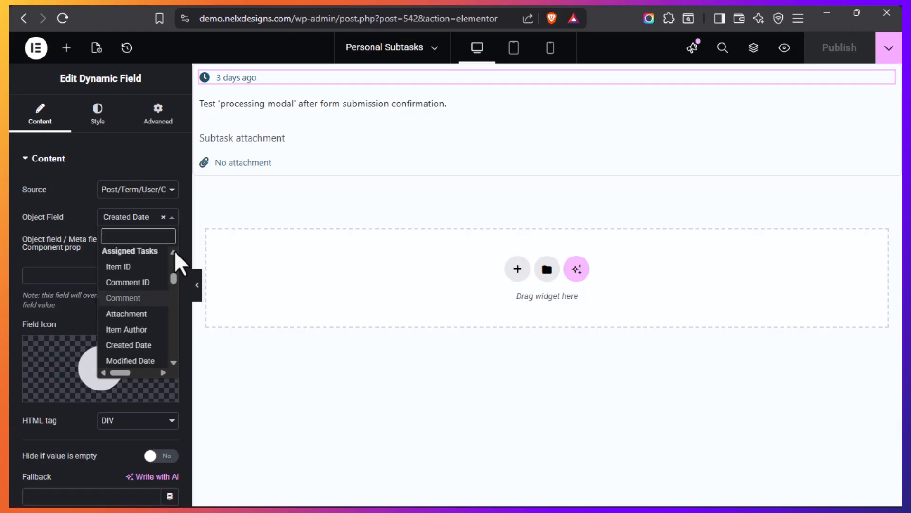
{"action": "left_click", "coordinate": [174, 252]}
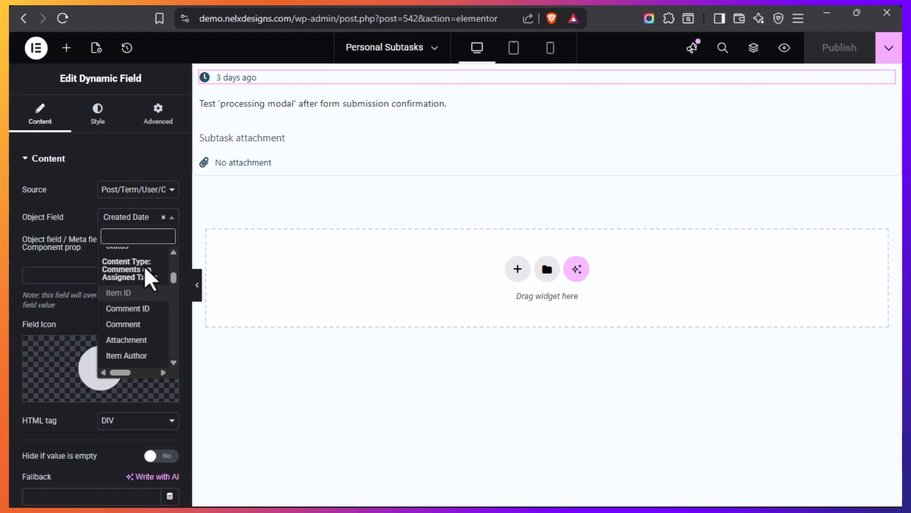
{"action": "left_click", "coordinate": [50, 242]}
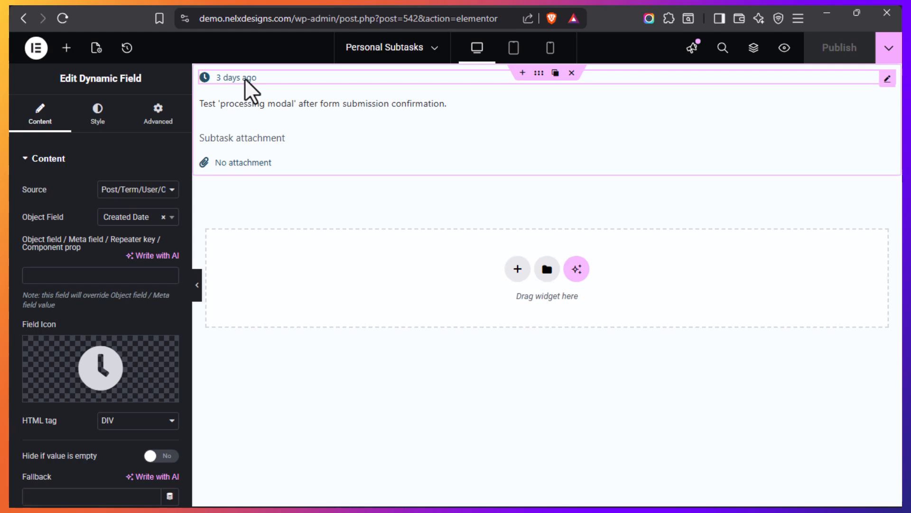
Review the creation-time field's output filter, checking its Human readable time difference callback and the custom field format
{"action": "scroll", "coordinate": [65, 281], "scroll_direction": "down", "scroll_amount": 5}
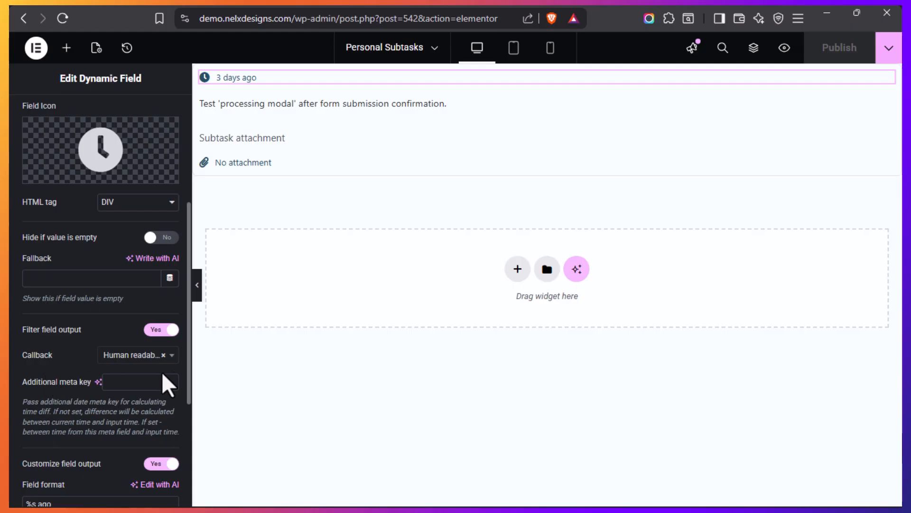
{"action": "left_click", "coordinate": [172, 356]}
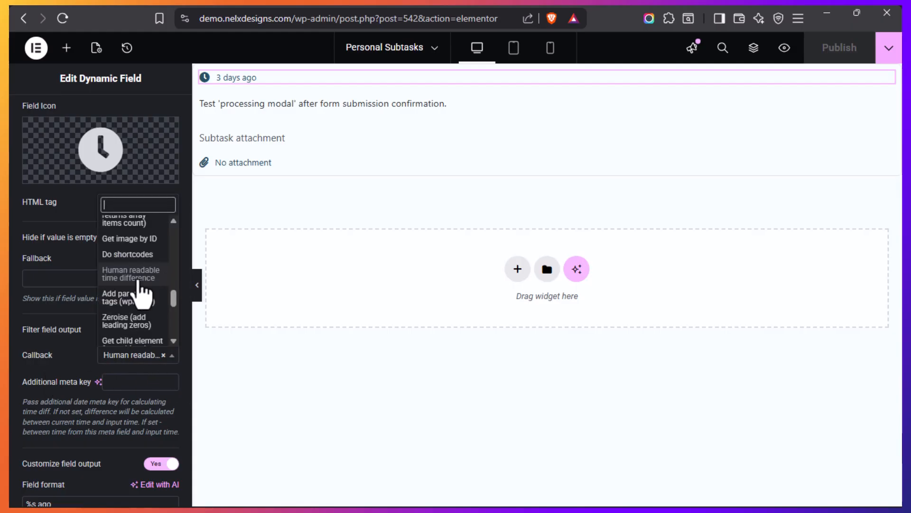
{"action": "left_click", "coordinate": [52, 382]}
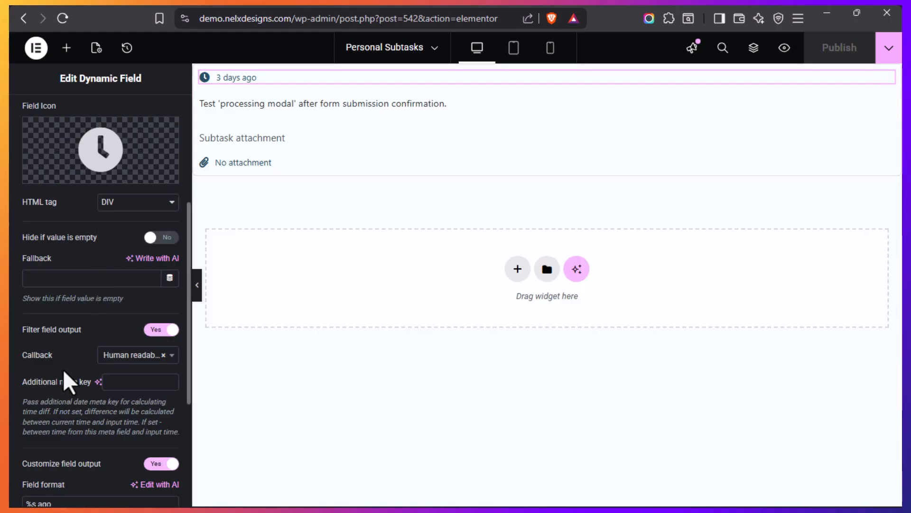
{"action": "scroll", "coordinate": [67, 361], "scroll_direction": "down", "scroll_amount": 2}
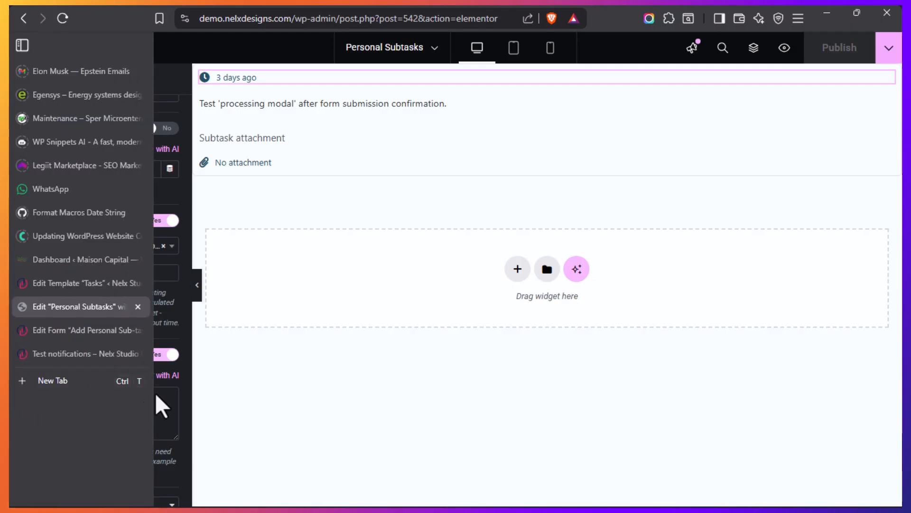
{"action": "left_click_drag", "start_coordinate": [38, 399], "coordinate": [68, 398]}
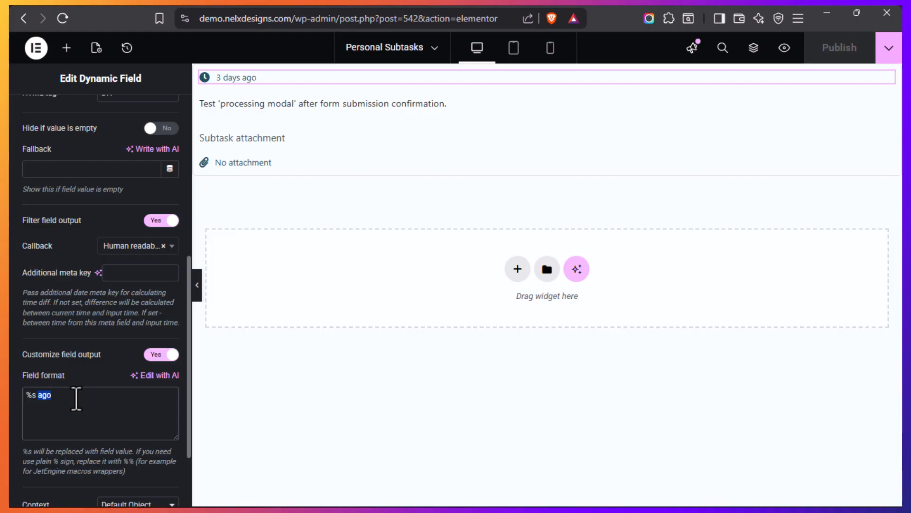
Inspect the listing's description field and the attachment field's fallback and Get attachment file link by ID callback
{"action": "left_click", "coordinate": [335, 104]}
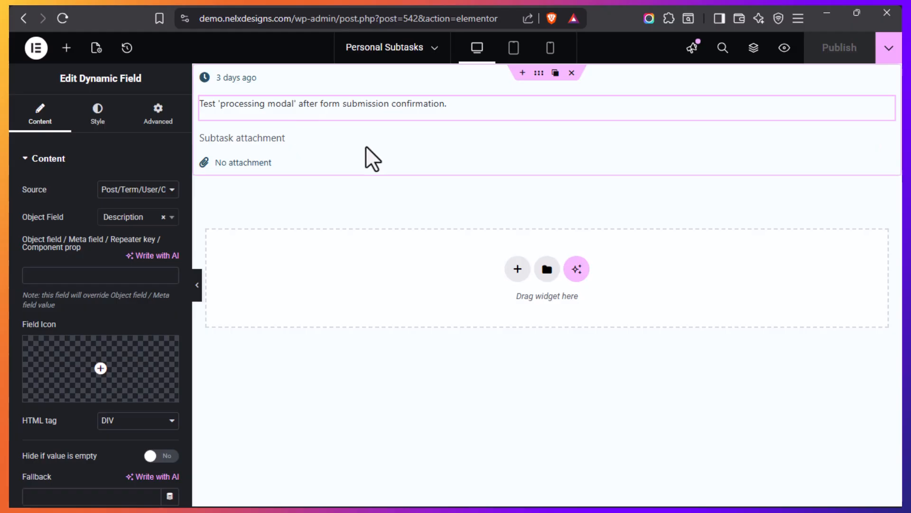
{"action": "left_click", "coordinate": [316, 167]}
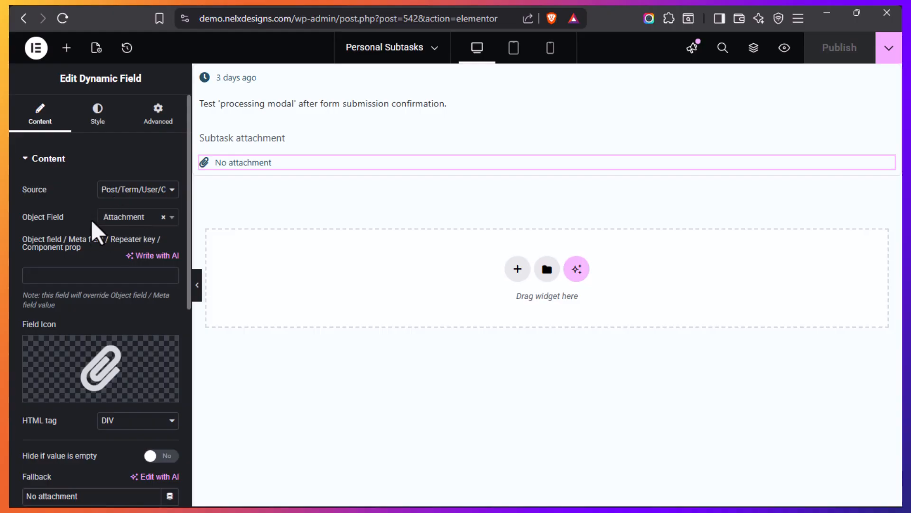
{"action": "scroll", "coordinate": [92, 304], "scroll_direction": "down", "scroll_amount": 5}
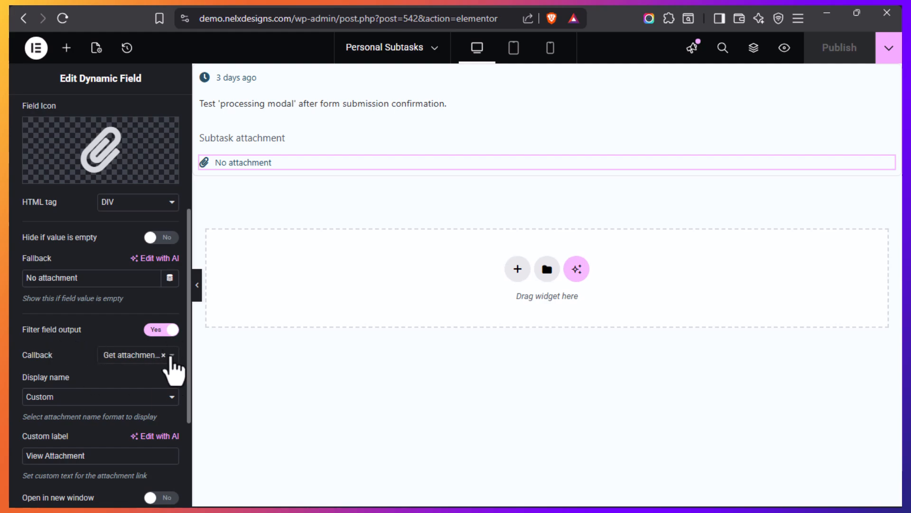
{"action": "left_click", "coordinate": [172, 357]}
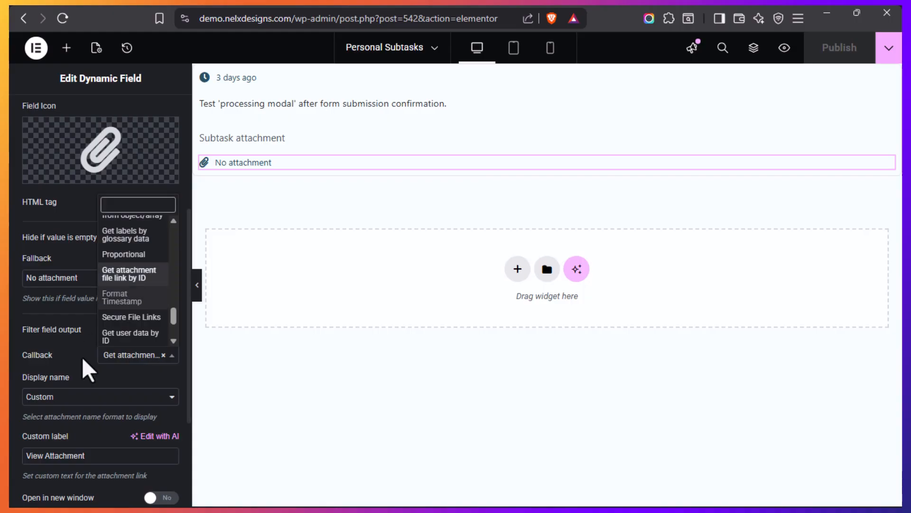
{"action": "left_click", "coordinate": [89, 369]}
{"action": "scroll", "coordinate": [89, 369], "scroll_direction": "down", "scroll_amount": 2}
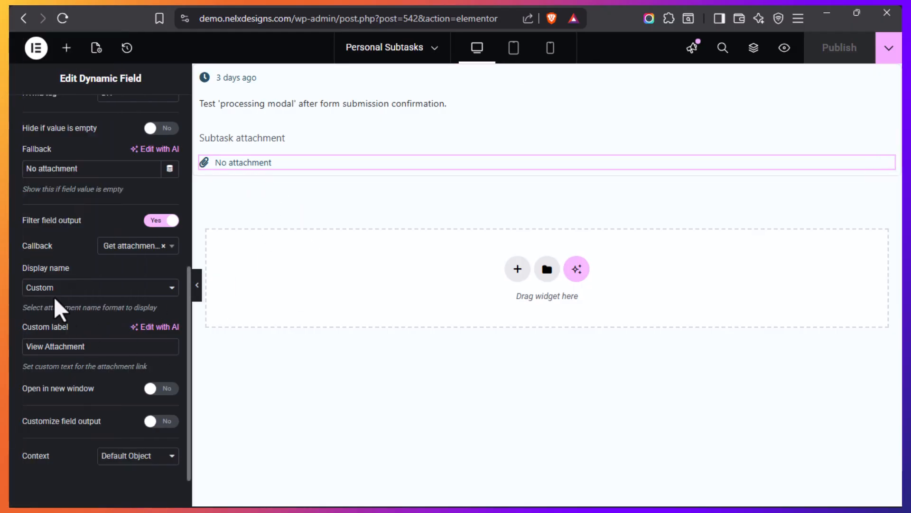
Check the attachment link's display name options, keeping Custom, and highlight its custom label View Attachment
{"action": "left_click", "coordinate": [173, 289]}
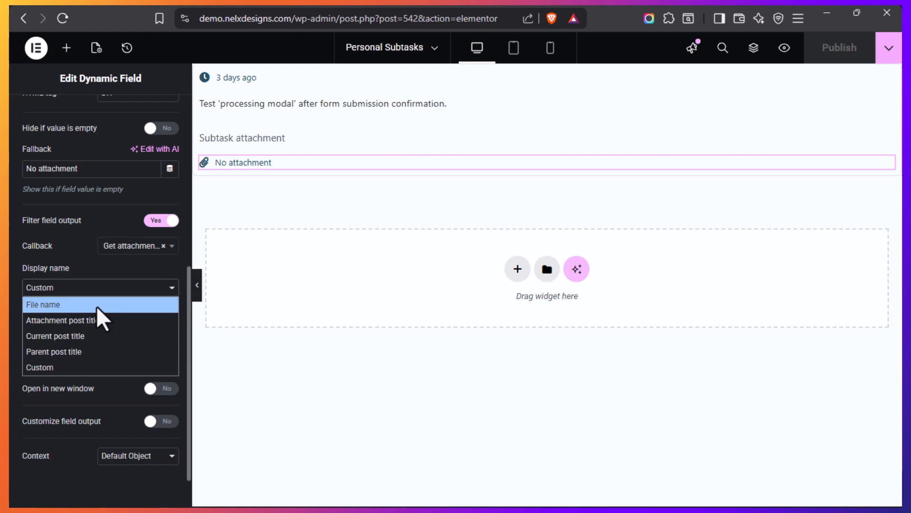
{"action": "left_click", "coordinate": [71, 368]}
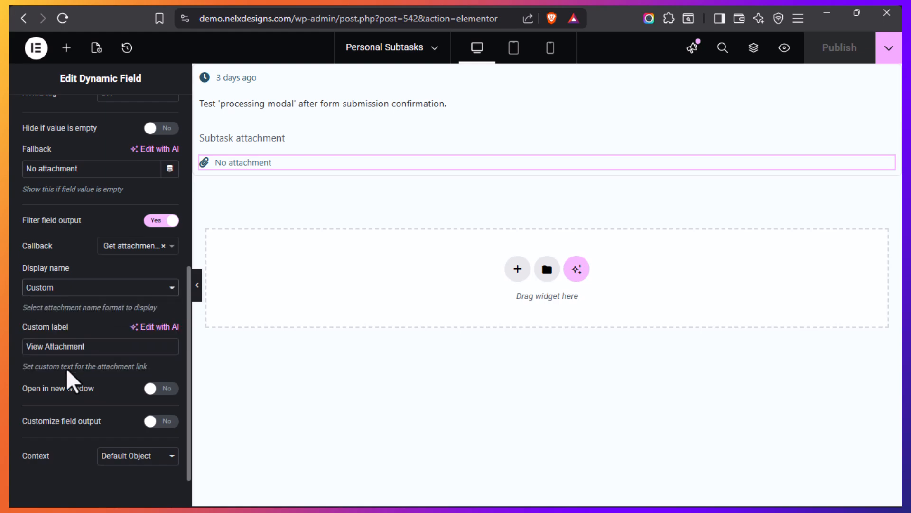
{"action": "left_click", "coordinate": [90, 347]}
{"action": "left_click_drag", "start_coordinate": [91, 347], "coordinate": [24, 347]}
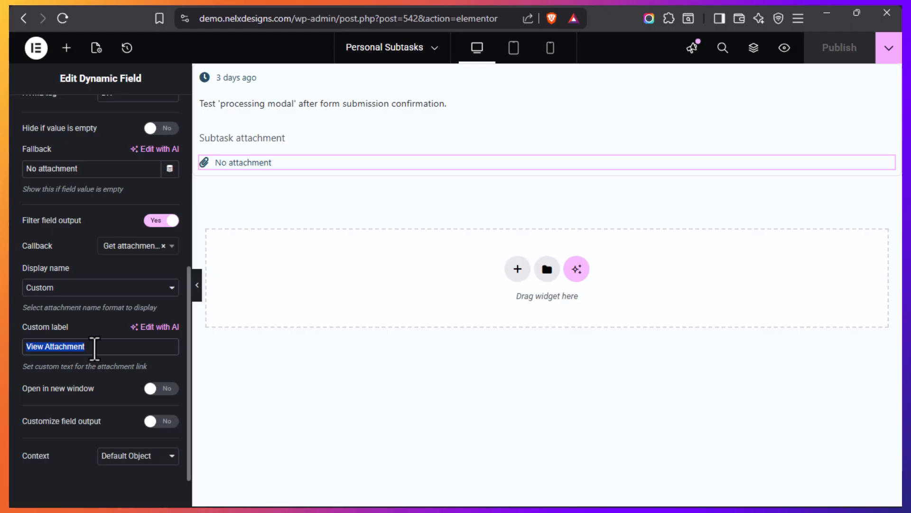
{"action": "left_click", "coordinate": [95, 348]}
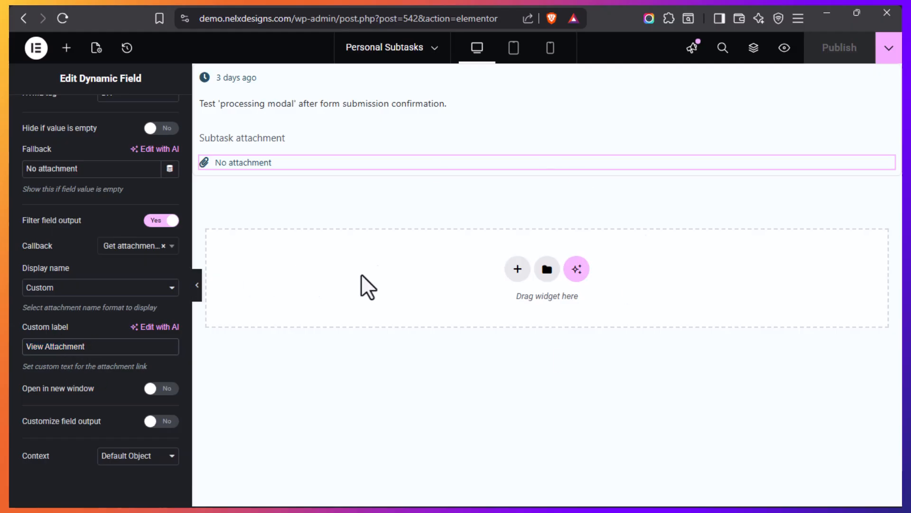
Go back to the Test notifications task page and review its full layout from the title to the subtask entry
{"action": "mouse_move", "coordinate": [38, 377]}
{"action": "left_click", "coordinate": [47, 354]}
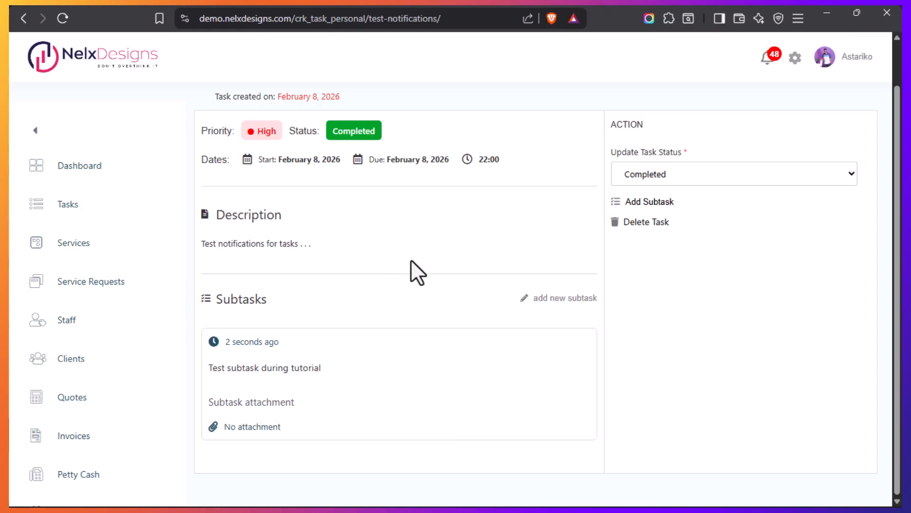
{"action": "scroll", "coordinate": [429, 283], "scroll_direction": "up", "scroll_amount": 1}
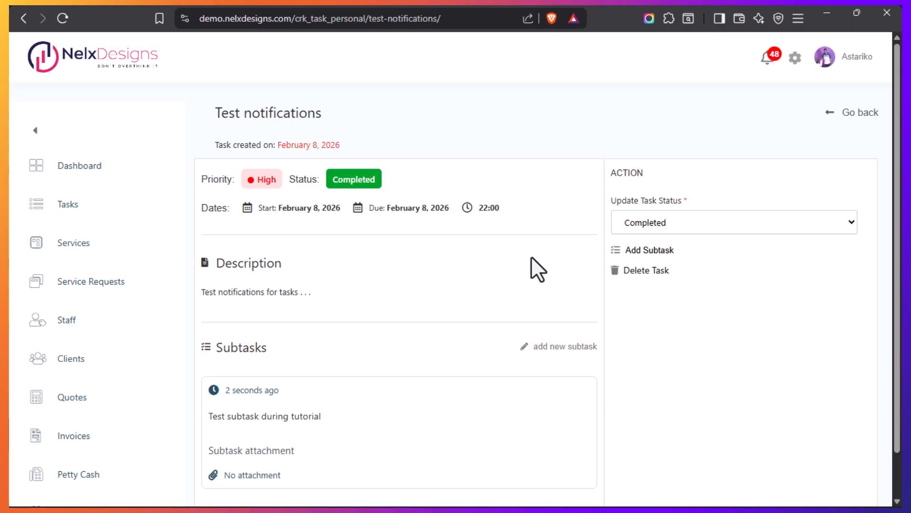
{"action": "scroll", "coordinate": [406, 312], "scroll_direction": "down", "scroll_amount": 1}
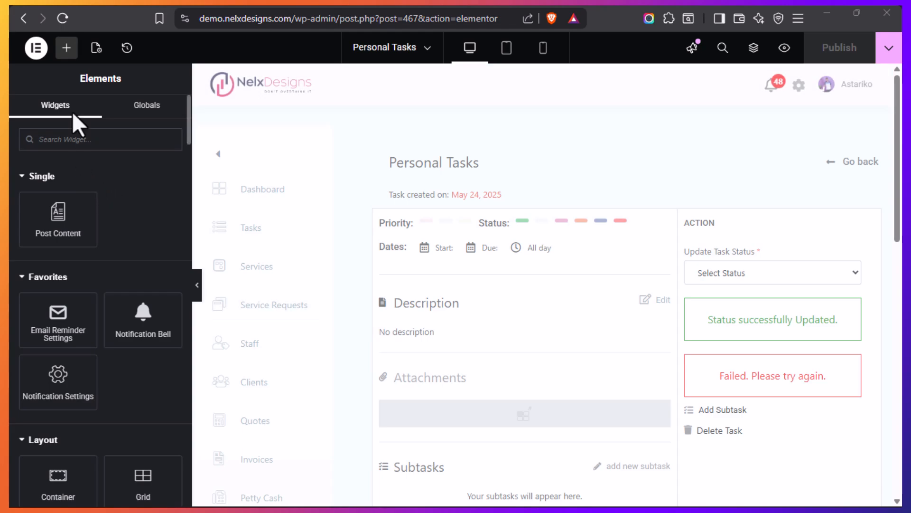
Inspect the dynamic title field and the task creation date meta in the Personal Tasks single template
{"action": "left_click", "coordinate": [96, 48]}
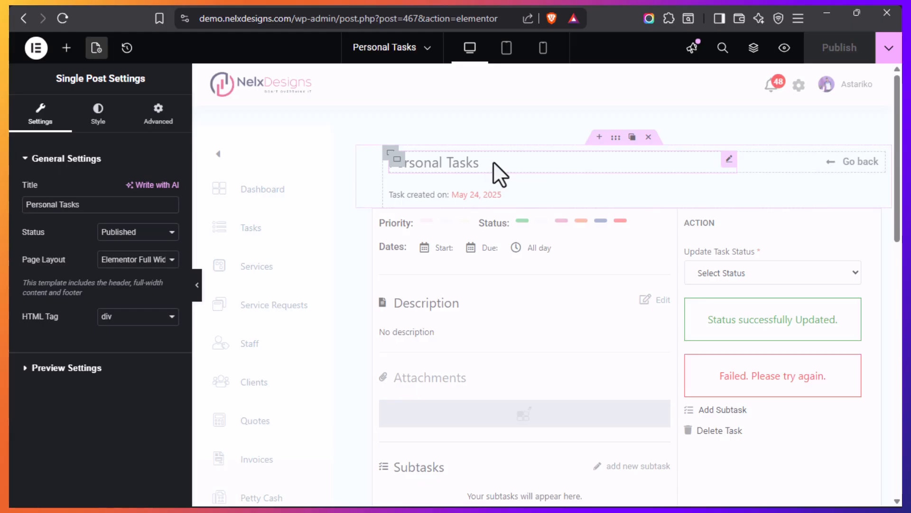
{"action": "left_click", "coordinate": [478, 169]}
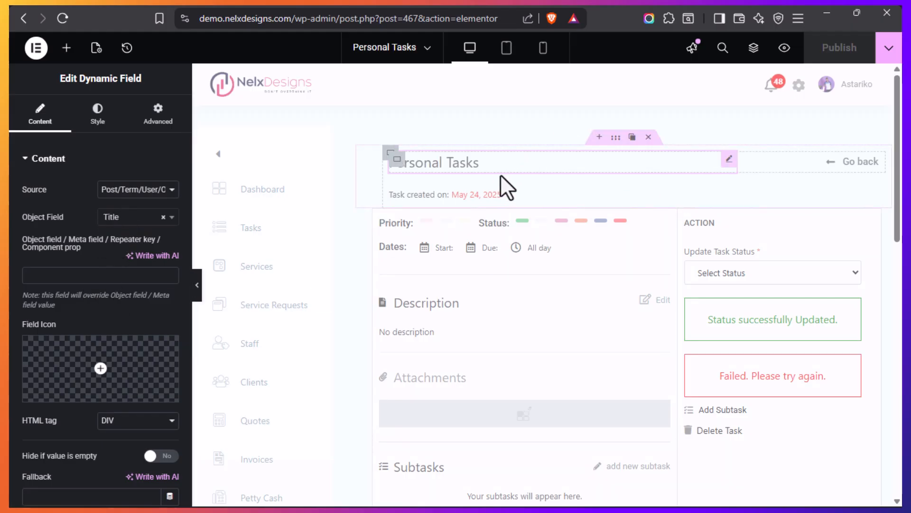
{"action": "left_click", "coordinate": [428, 195]}
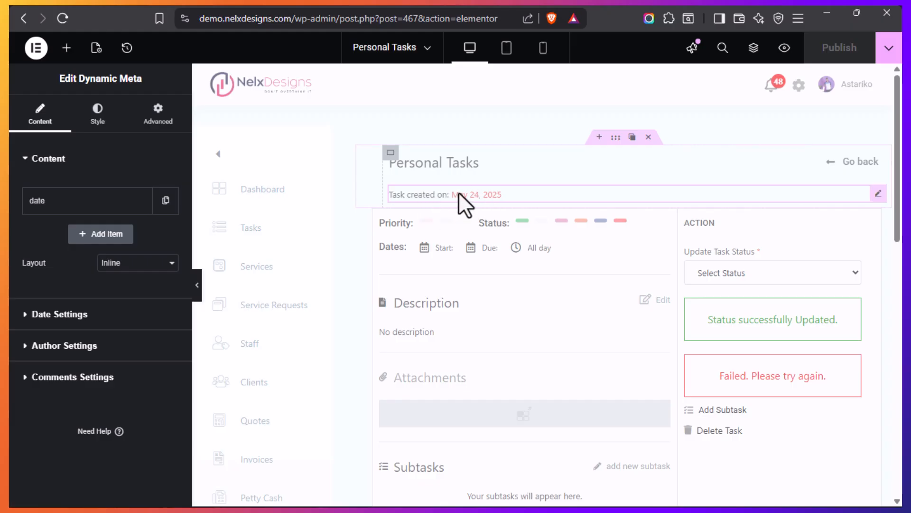
Inspect the Priority heading and the adjacent dynamic terms widget that uses the personal task priority taxonomy
{"action": "mouse_move", "coordinate": [403, 228]}
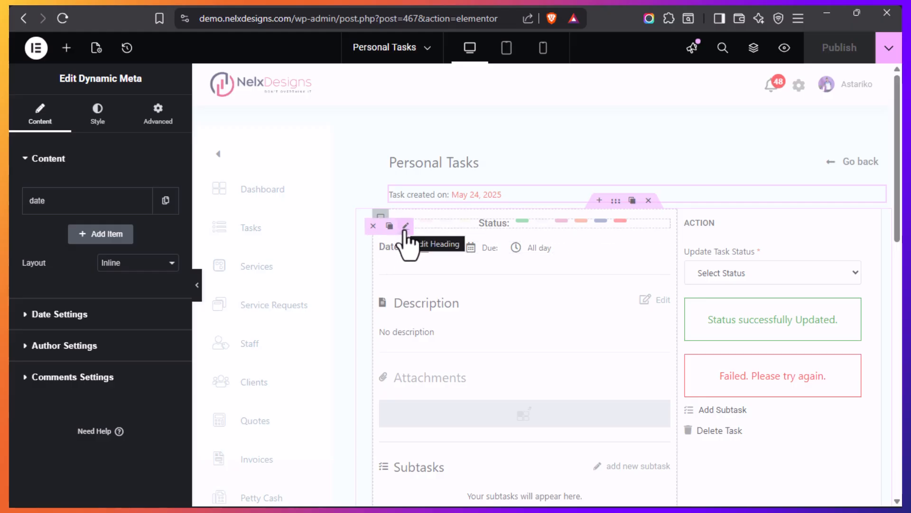
{"action": "left_click", "coordinate": [404, 227]}
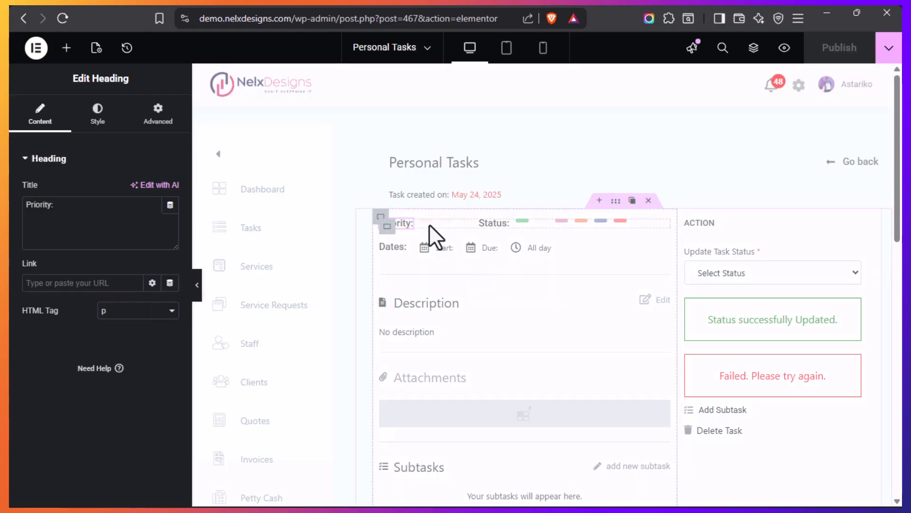
{"action": "left_click", "coordinate": [428, 221]}
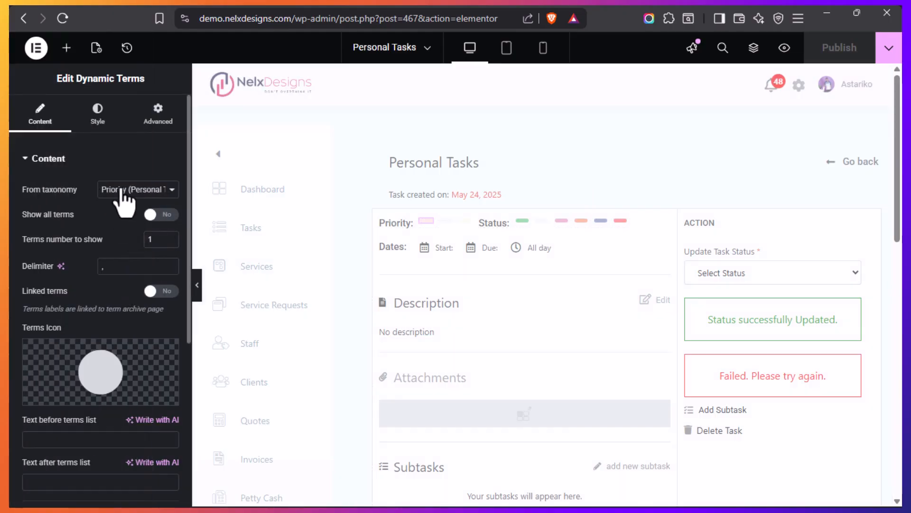
Check the taxonomy options of the first Priority terms widget, keeping Priority (Personal Task), and review its remaining content settings
{"action": "left_click", "coordinate": [171, 190]}
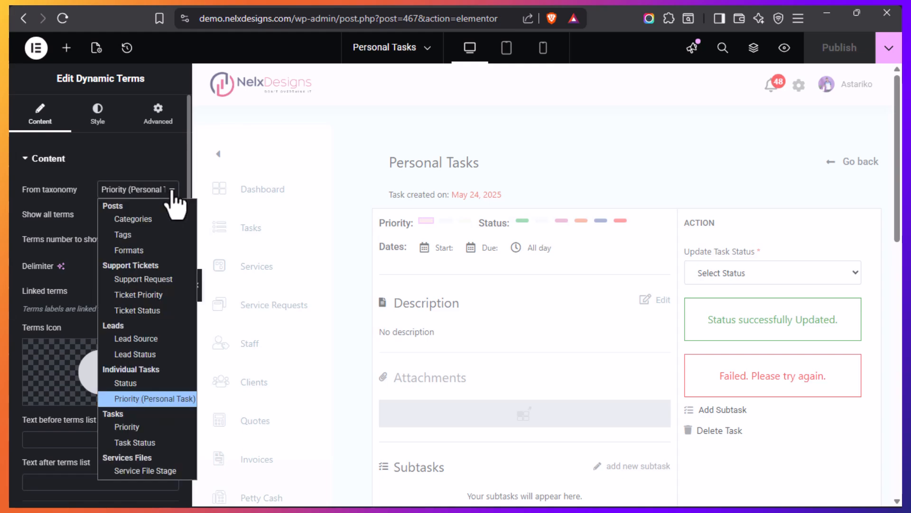
{"action": "left_click", "coordinate": [172, 191]}
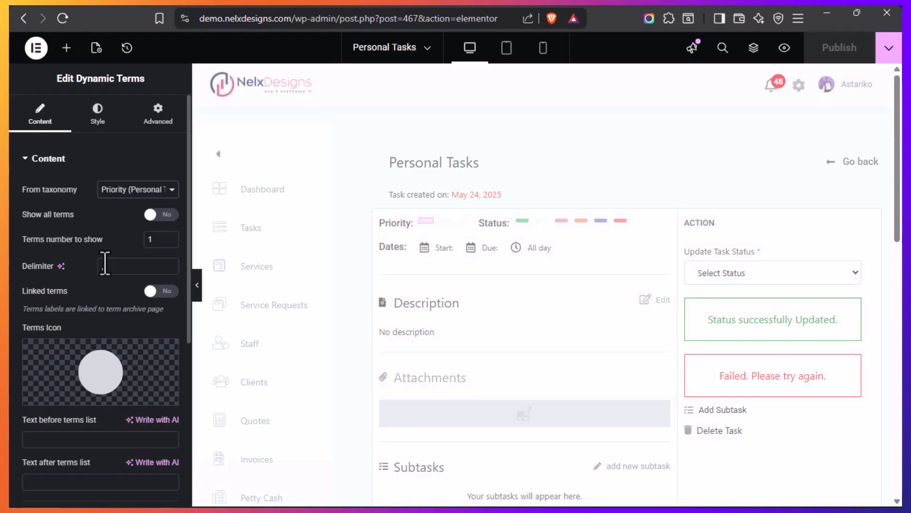
{"action": "scroll", "coordinate": [102, 262], "scroll_direction": "down", "scroll_amount": 2}
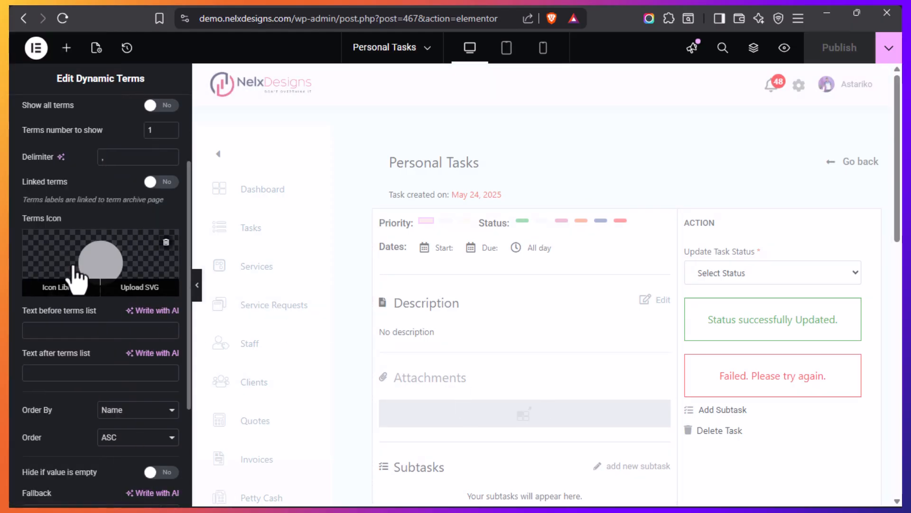
{"action": "scroll", "coordinate": [67, 299], "scroll_direction": "down", "scroll_amount": 3}
{"action": "scroll", "coordinate": [77, 292], "scroll_direction": "up", "scroll_amount": 5}
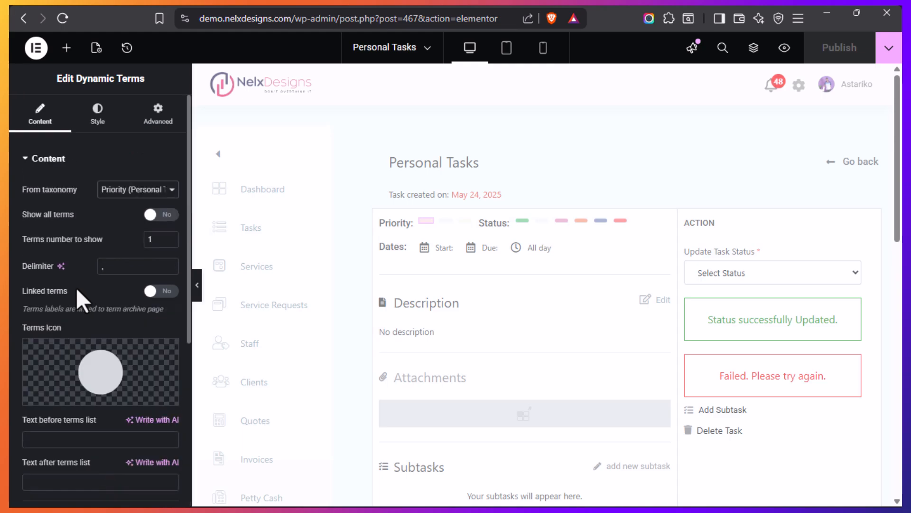
Open the Priority terms widget's dynamic visibility settings and expand its Post Has Terms condition
{"action": "left_click", "coordinate": [157, 125]}
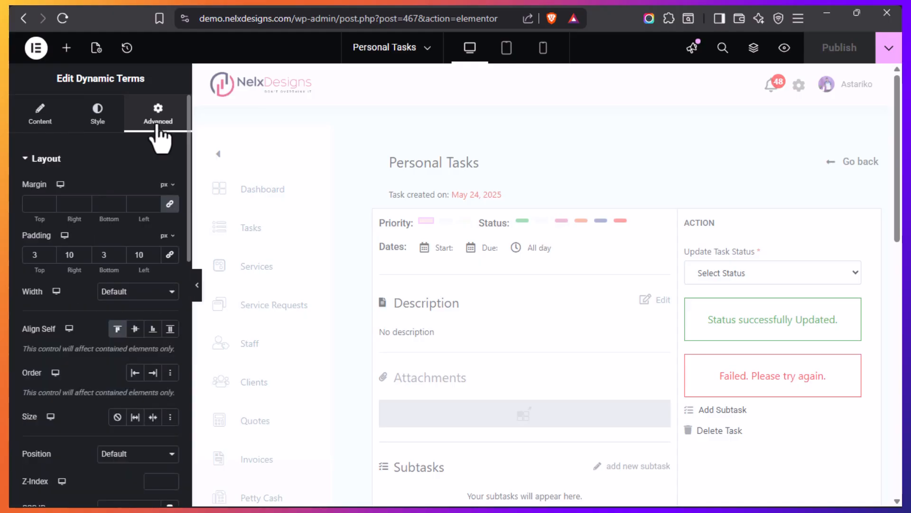
{"action": "left_click", "coordinate": [47, 159]}
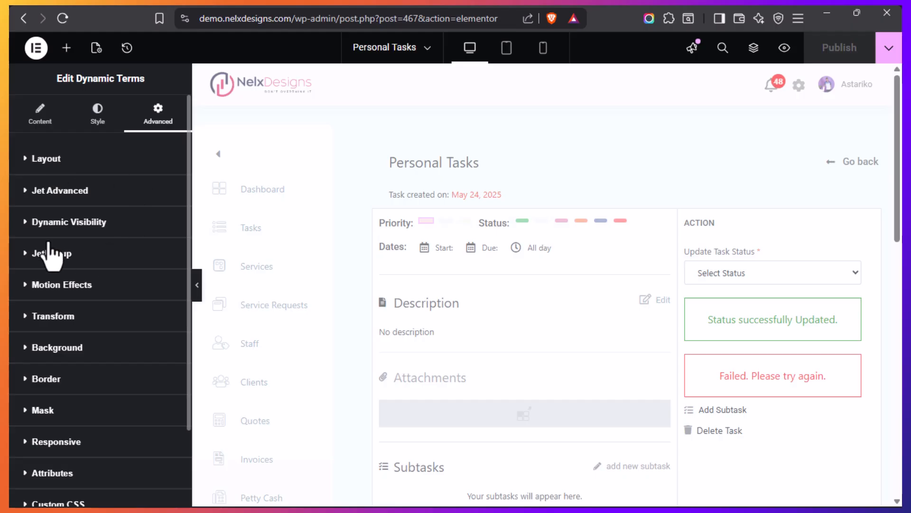
{"action": "left_click", "coordinate": [24, 221]}
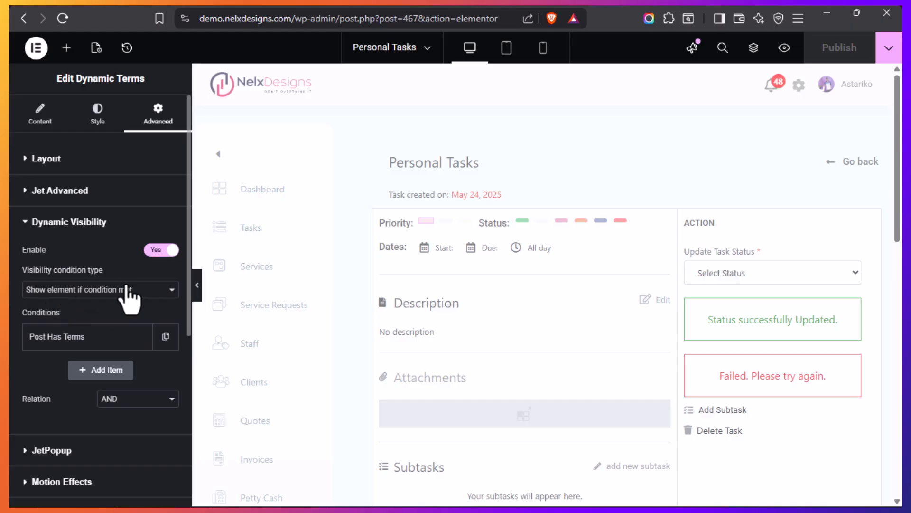
{"action": "left_click", "coordinate": [106, 337]}
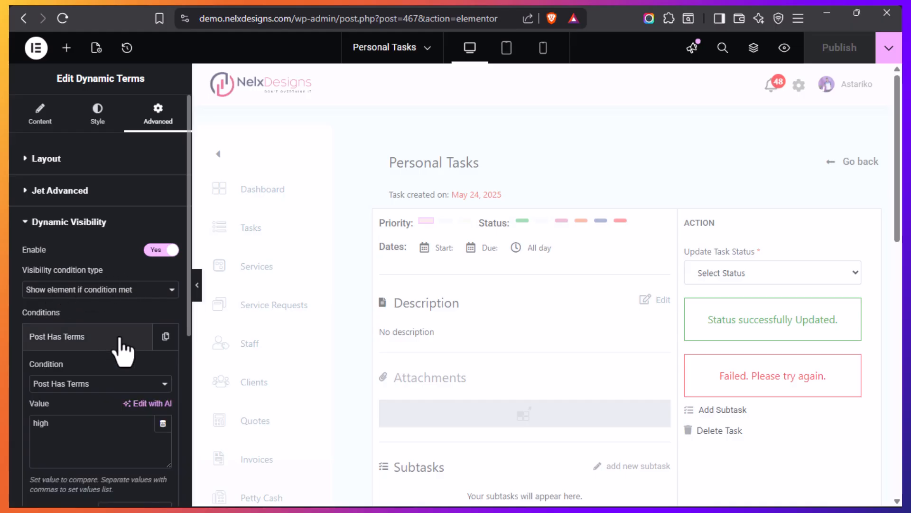
{"action": "scroll", "coordinate": [81, 319], "scroll_direction": "down", "scroll_amount": 2}
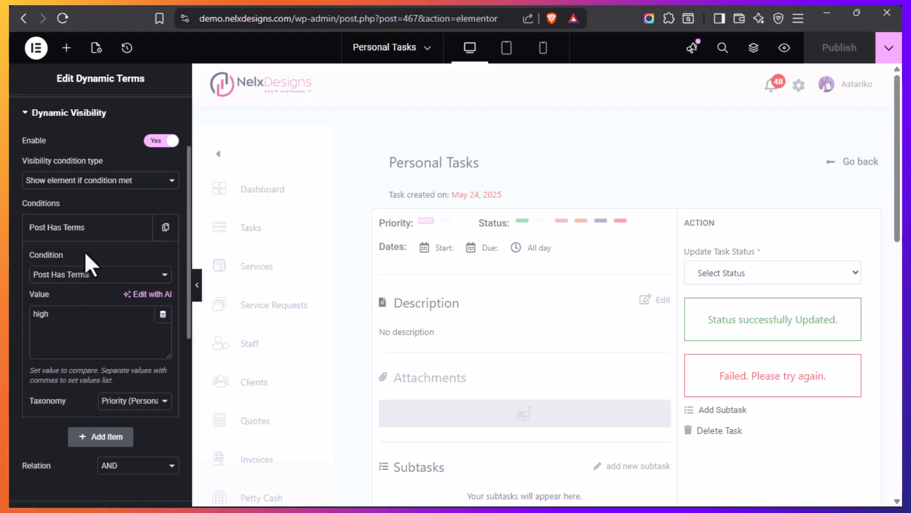
Highlight the priority condition's comparison value and check its taxonomy options, keeping Priority (Personal Task)
{"action": "left_click_drag", "start_coordinate": [59, 317], "coordinate": [32, 319]}
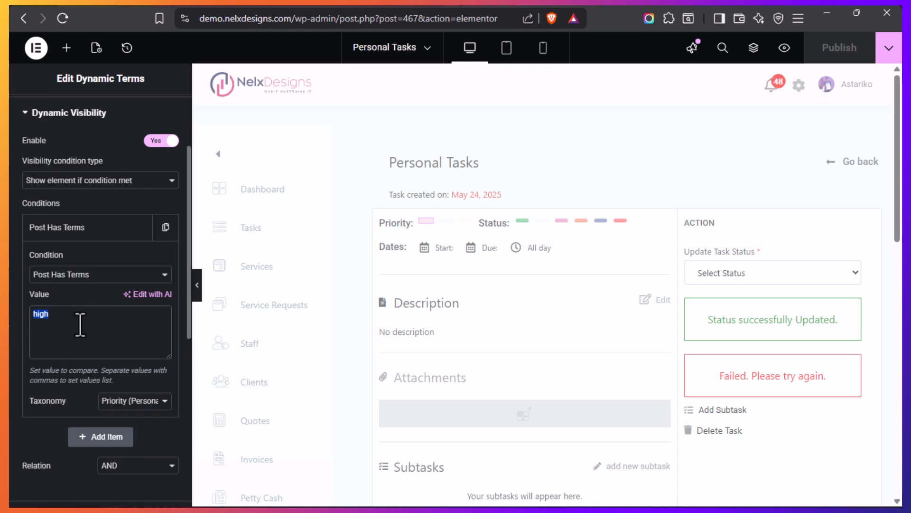
{"action": "left_click", "coordinate": [165, 403]}
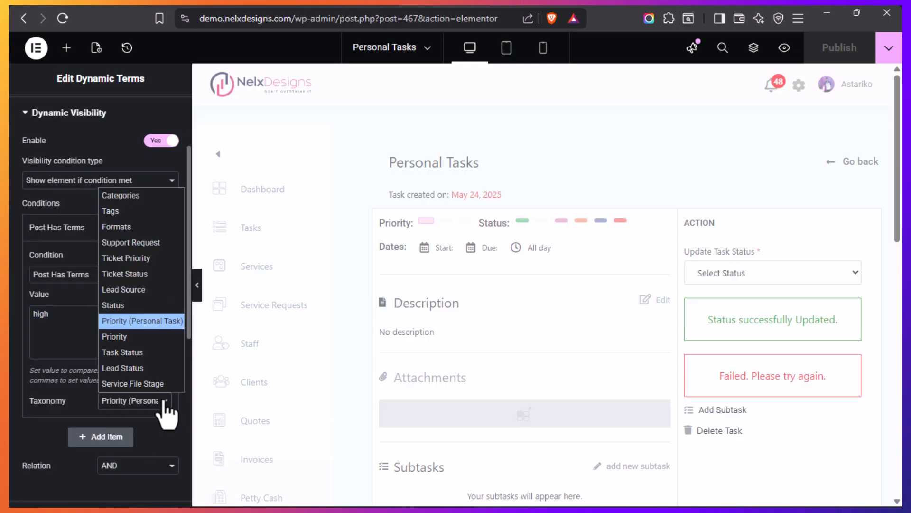
{"action": "left_click", "coordinate": [156, 322]}
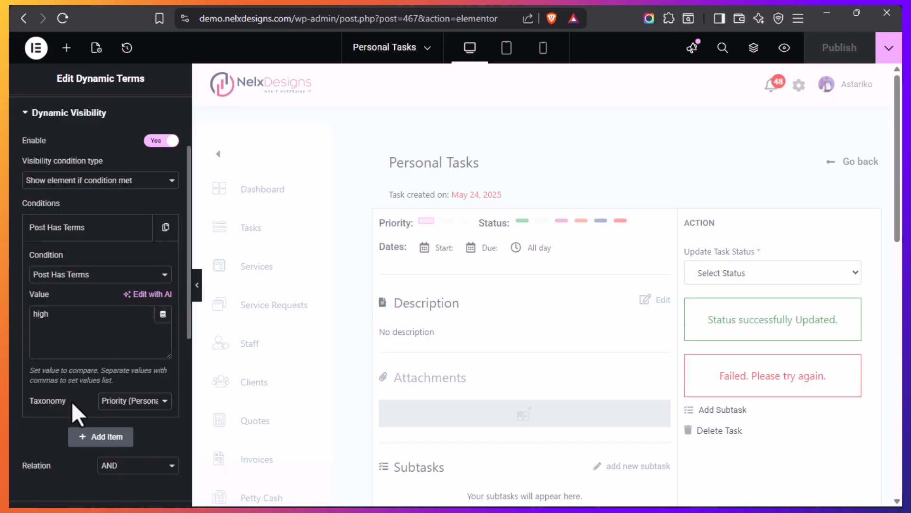
{"action": "left_click_drag", "start_coordinate": [39, 403], "coordinate": [24, 403]}
{"action": "mouse_move", "coordinate": [428, 220]}
{"action": "left_click", "coordinate": [84, 398]}
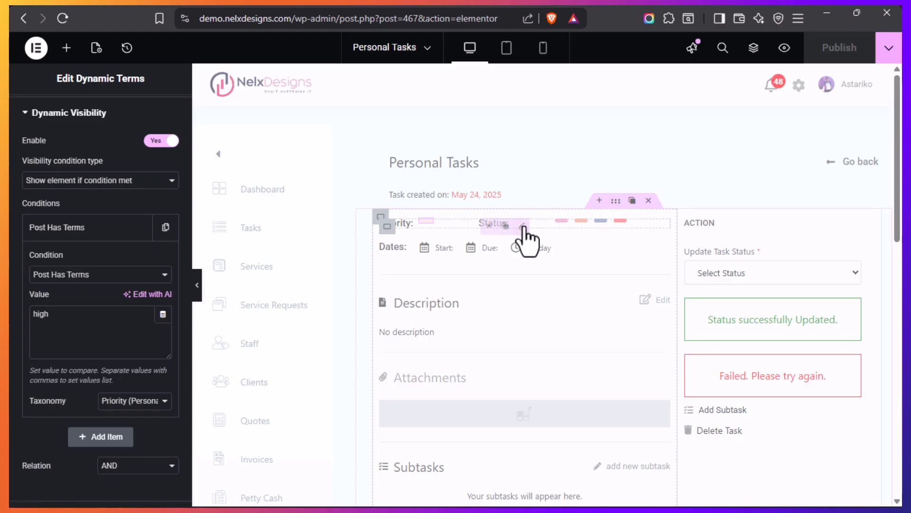
Inspect the first Status terms widget's content settings, keeping the Status taxonomy of Individual Tasks
{"action": "left_click", "coordinate": [523, 226]}
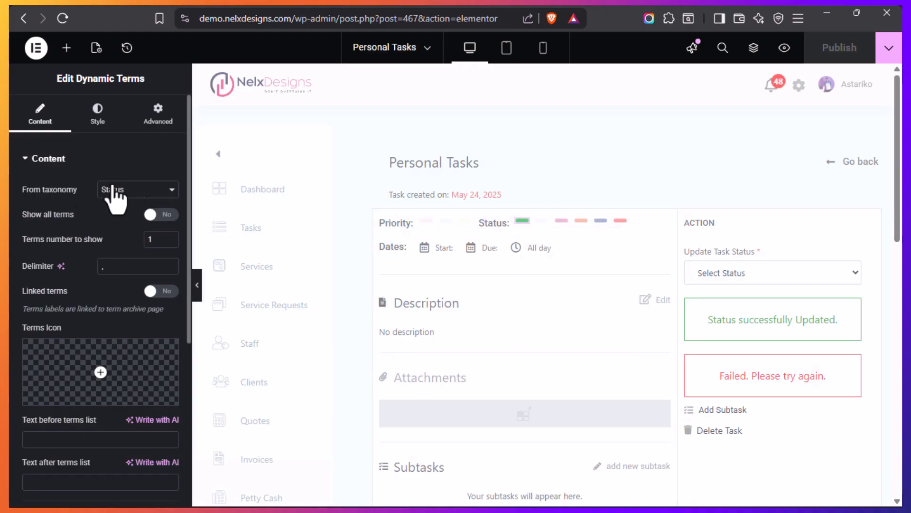
{"action": "left_click", "coordinate": [172, 190]}
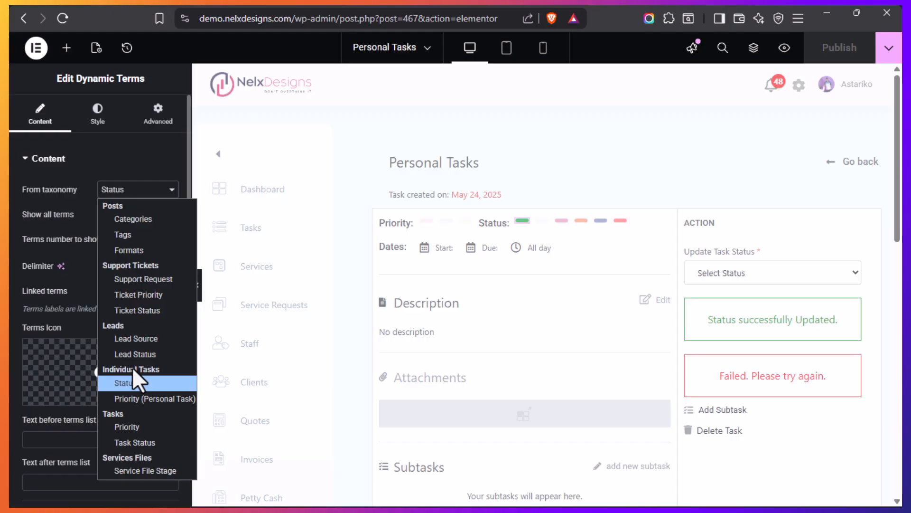
{"action": "left_click", "coordinate": [131, 380]}
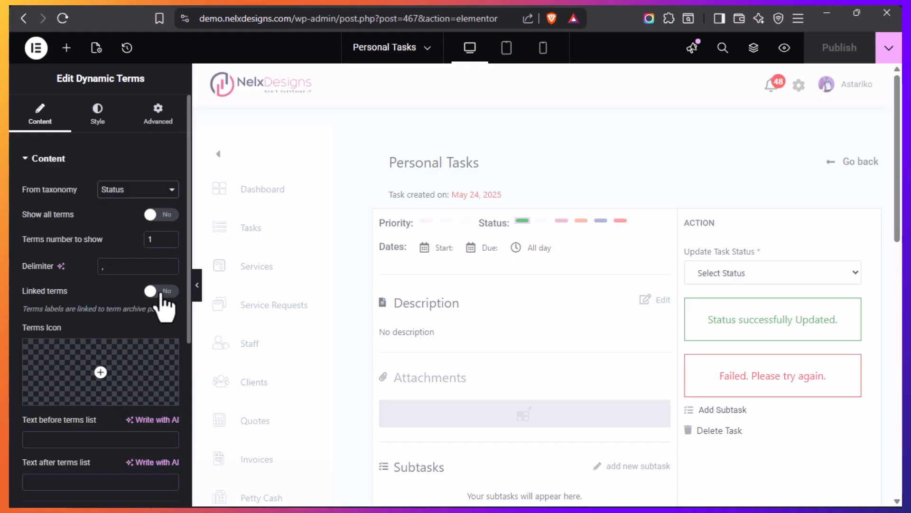
{"action": "scroll", "coordinate": [92, 295], "scroll_direction": "down", "scroll_amount": 2}
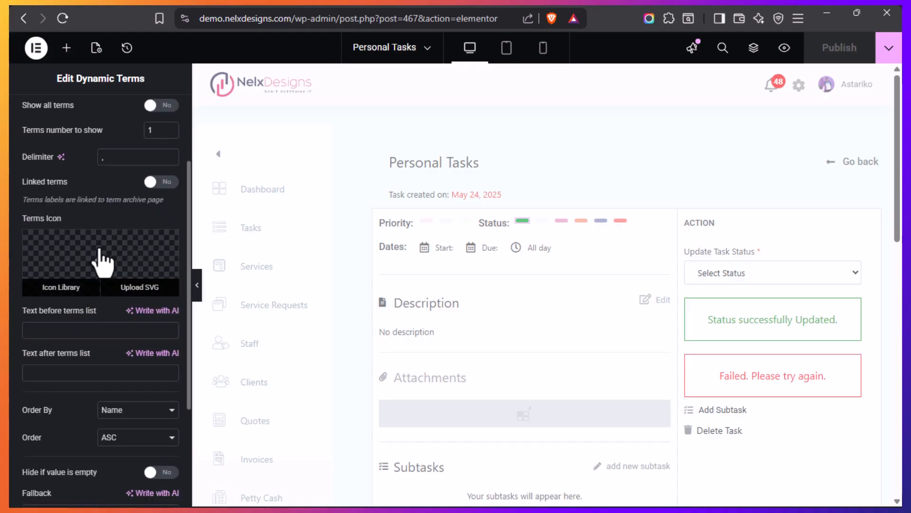
{"action": "scroll", "coordinate": [98, 326], "scroll_direction": "down", "scroll_amount": 3}
{"action": "scroll", "coordinate": [94, 320], "scroll_direction": "up", "scroll_amount": 5}
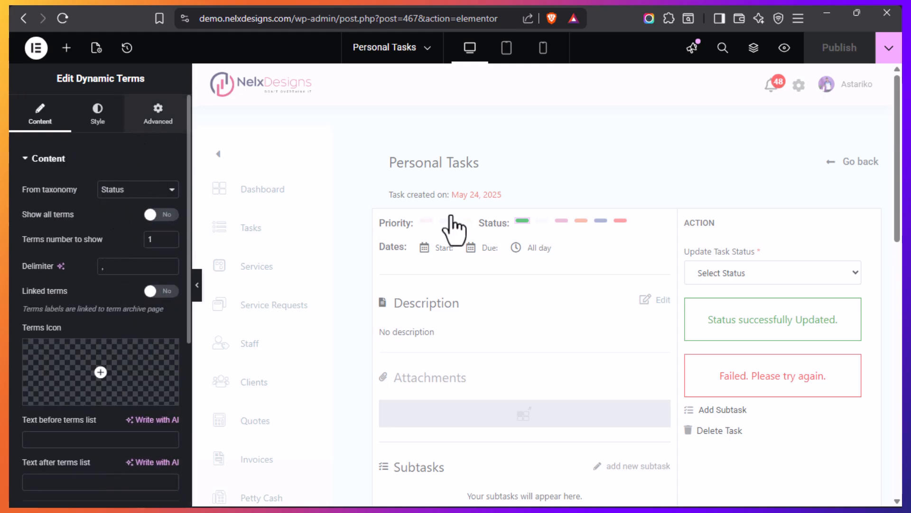
Examine the Status terms widget's Post Has Terms visibility condition, highlighting its comparison value and checking its taxonomy options
{"action": "left_click", "coordinate": [158, 114]}
{"action": "left_click", "coordinate": [42, 159]}
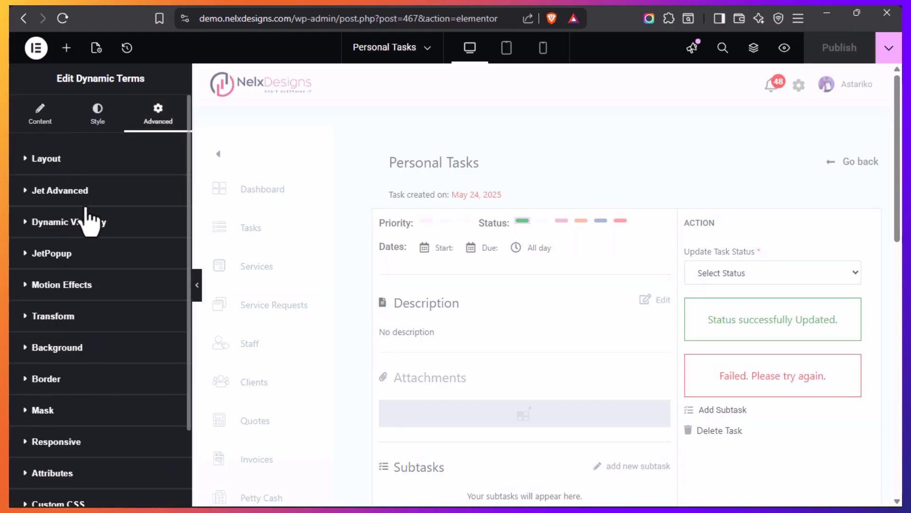
{"action": "left_click", "coordinate": [25, 223]}
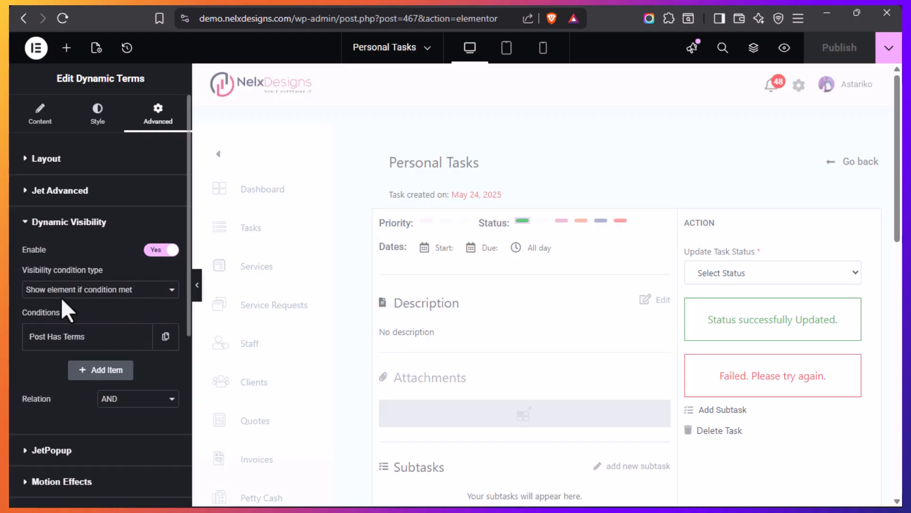
{"action": "left_click", "coordinate": [92, 338]}
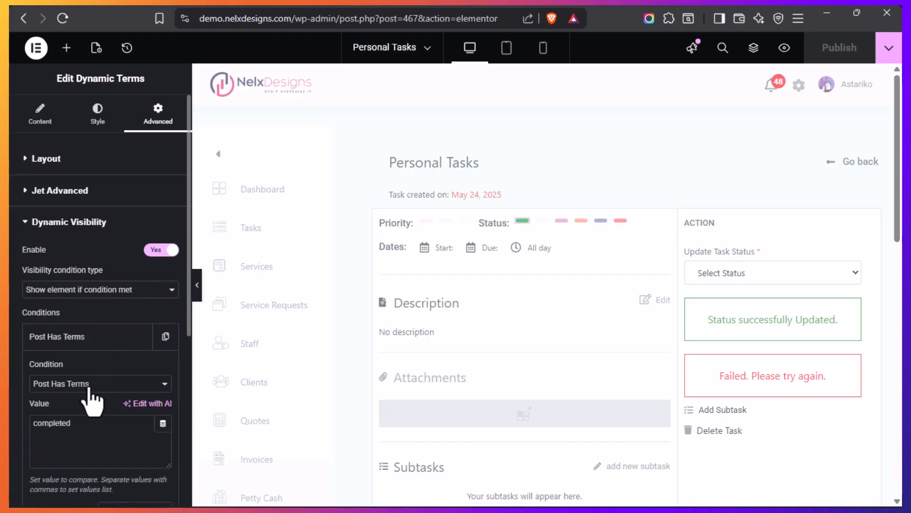
{"action": "scroll", "coordinate": [102, 325], "scroll_direction": "down", "scroll_amount": 2}
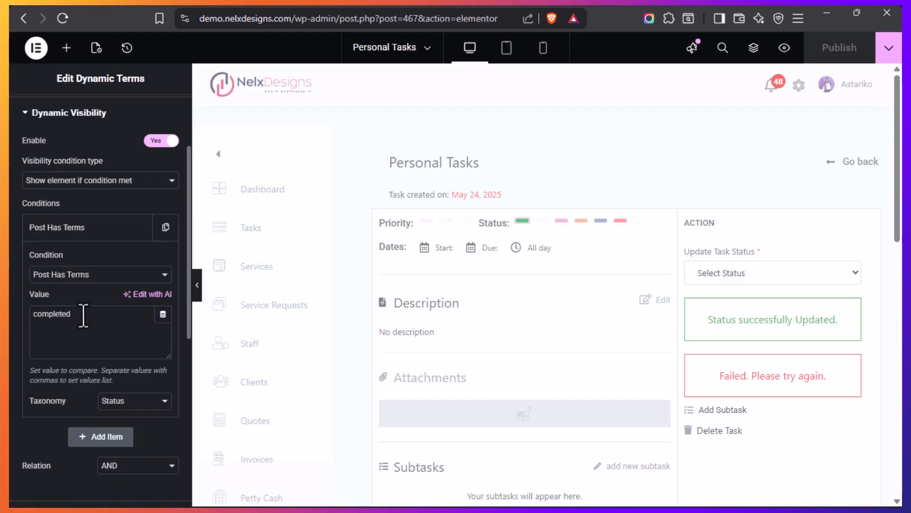
{"action": "left_click_drag", "start_coordinate": [84, 315], "coordinate": [33, 314]}
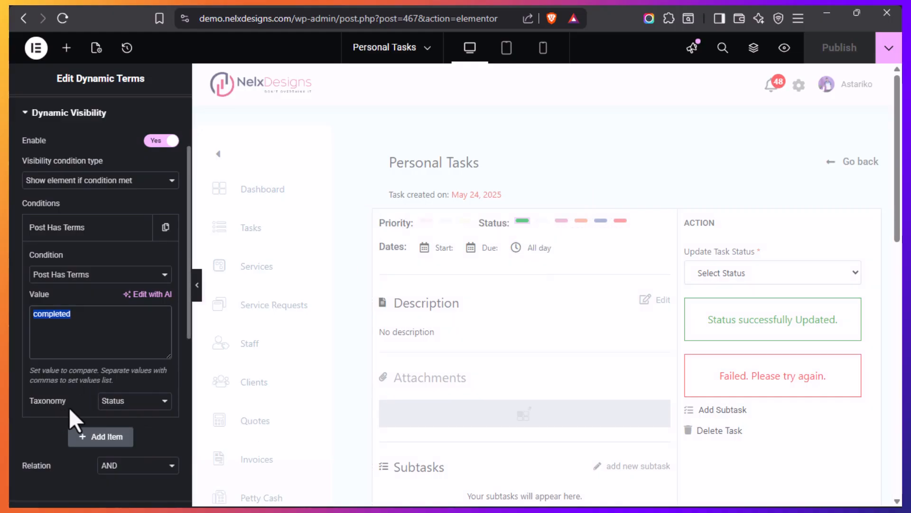
{"action": "left_click", "coordinate": [162, 404]}
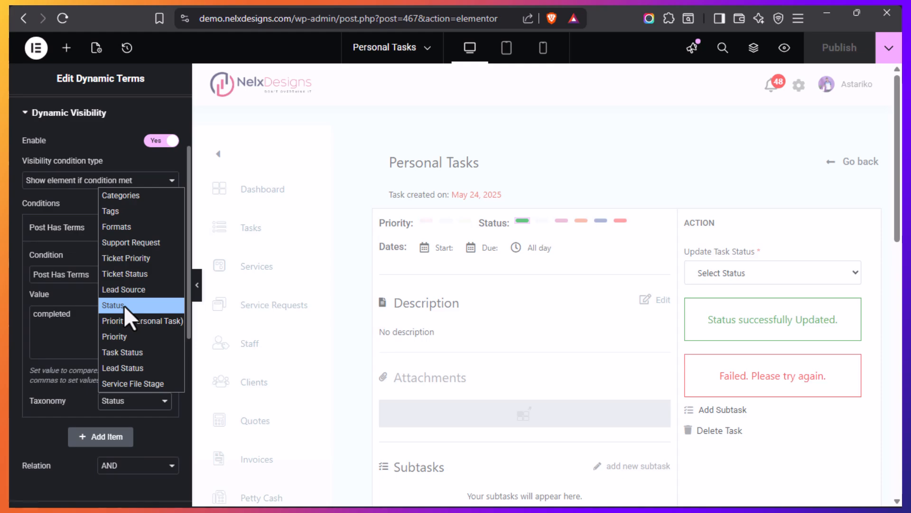
{"action": "left_click", "coordinate": [80, 316]}
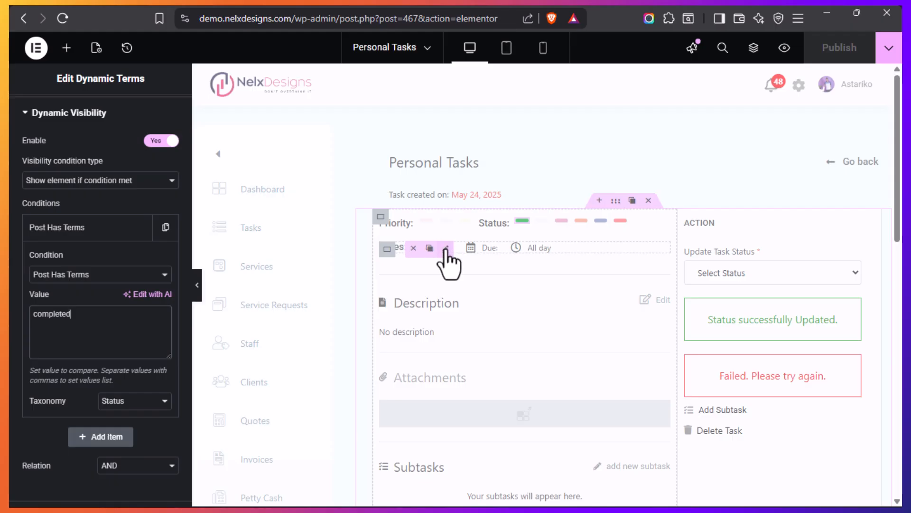
Inspect the Start date dynamic field, checking its meta field options and reviewing its content settings down to the field format
{"action": "left_click", "coordinate": [446, 249]}
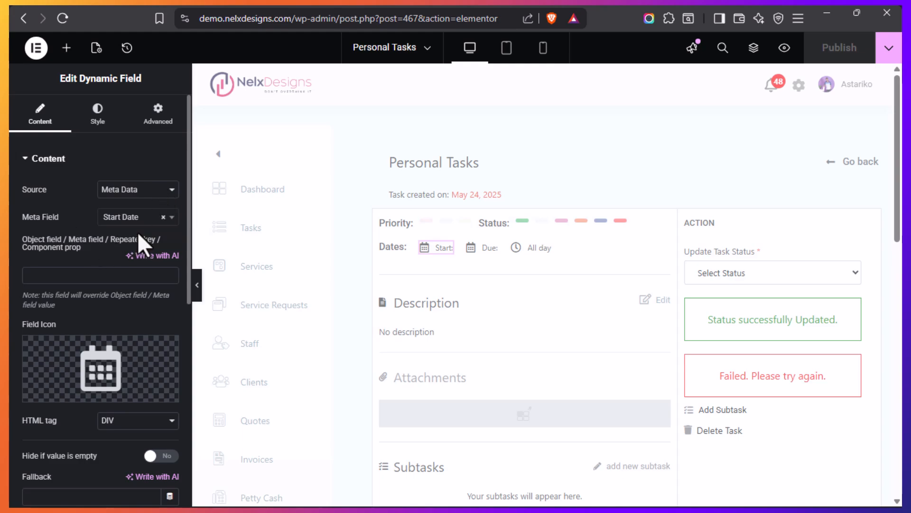
{"action": "left_click", "coordinate": [172, 219]}
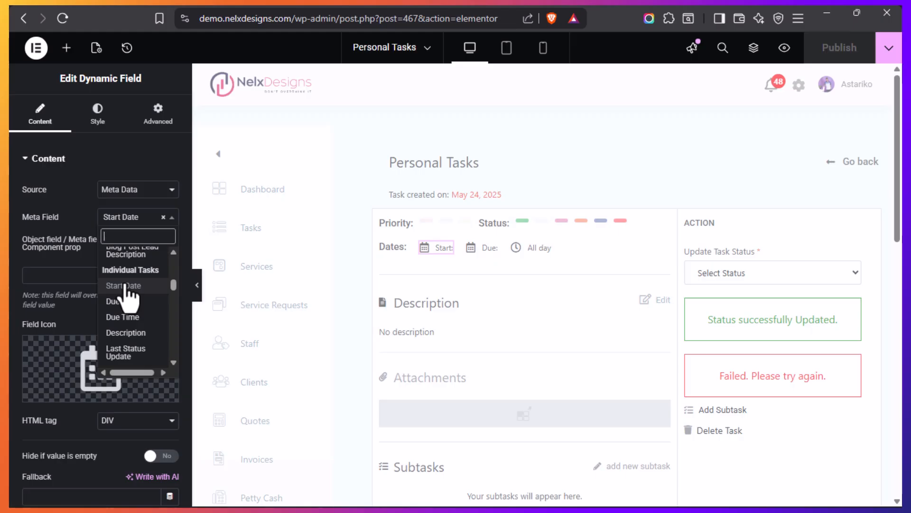
{"action": "left_click", "coordinate": [70, 238]}
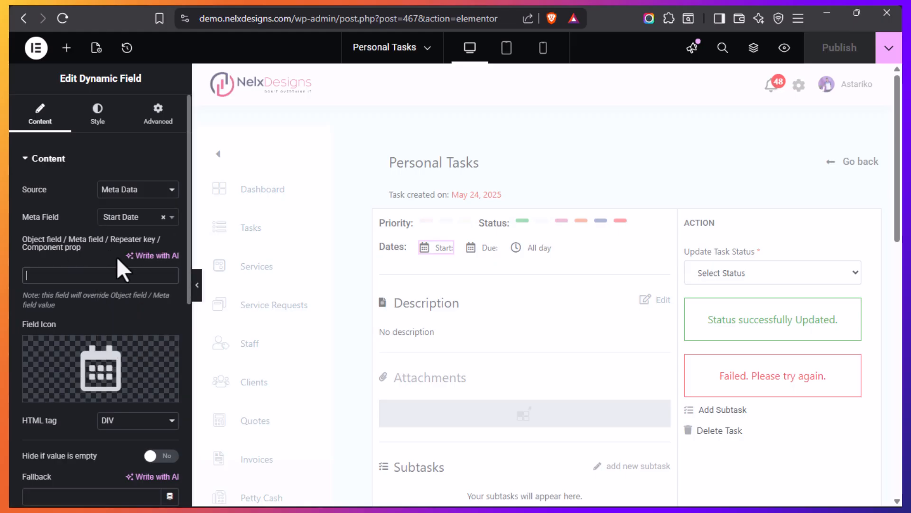
{"action": "scroll", "coordinate": [97, 233], "scroll_direction": "down", "scroll_amount": 2}
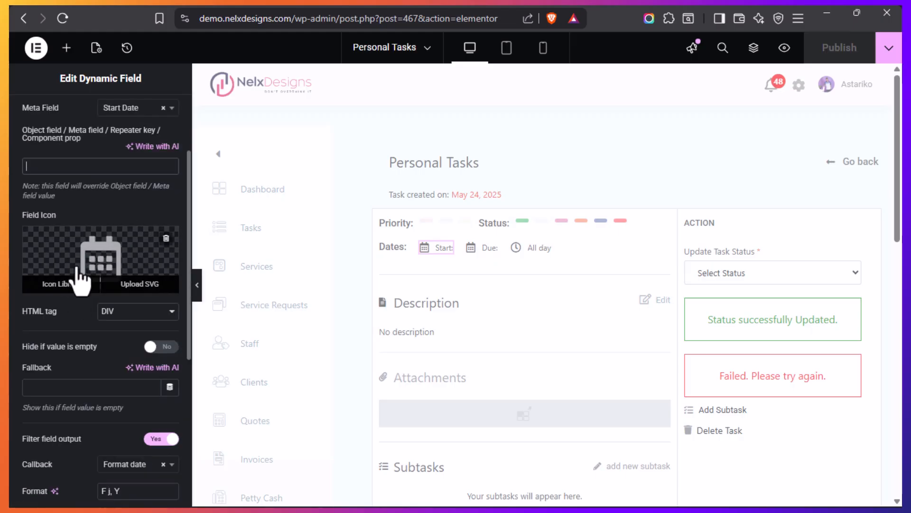
{"action": "scroll", "coordinate": [82, 281], "scroll_direction": "down", "scroll_amount": 2}
{"action": "scroll", "coordinate": [84, 322], "scroll_direction": "down", "scroll_amount": 2}
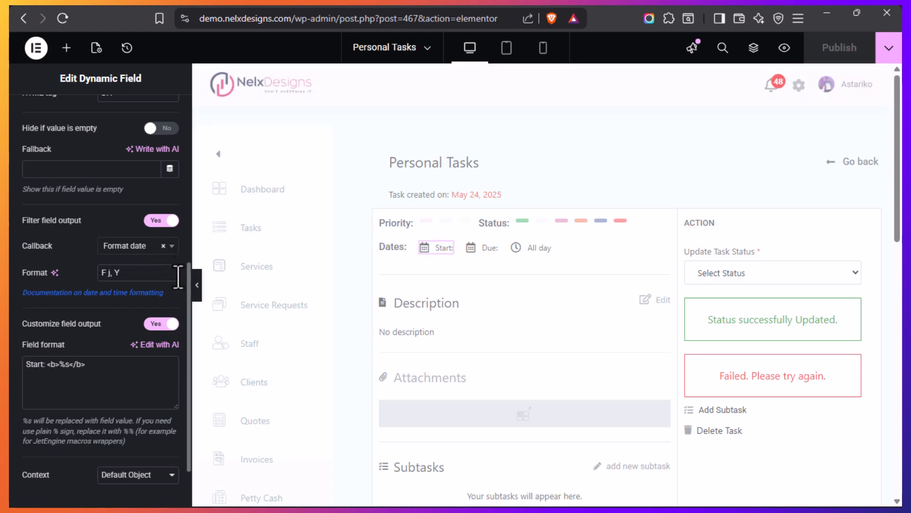
Highlight the start date's F j, Y date format, and the Start: prefix and %s placeholder in its field format
{"action": "left_click_drag", "start_coordinate": [143, 272], "coordinate": [97, 273]}
{"action": "left_click", "coordinate": [130, 275]}
{"action": "type", "text": "F j, Y"}
{"action": "left_click", "coordinate": [48, 364]}
{"action": "left_click_drag", "start_coordinate": [49, 366], "coordinate": [8, 376]}
{"action": "left_click", "coordinate": [91, 373]}
{"action": "left_click_drag", "start_coordinate": [70, 366], "coordinate": [99, 367]}
{"action": "left_click", "coordinate": [123, 390]}
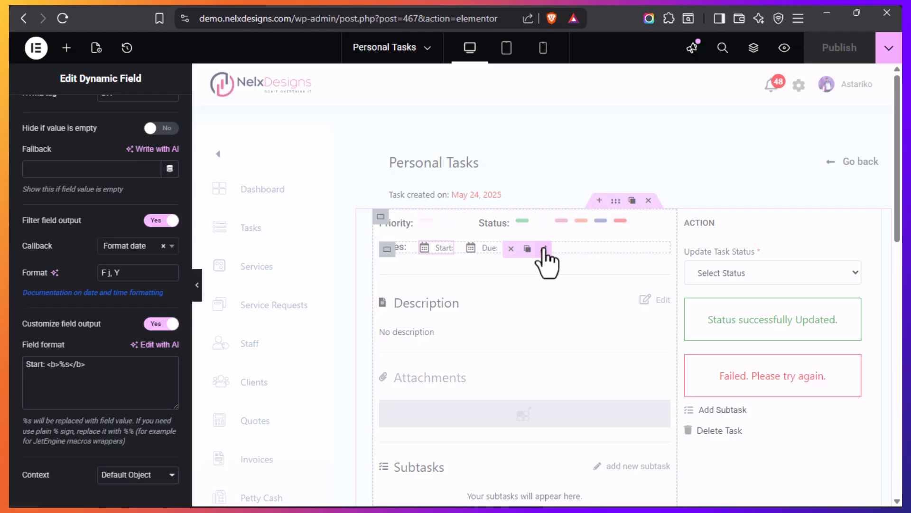
Inspect the Due Time dynamic field beside the due date, highlighting its All day fallback and reviewing its output settings
{"action": "left_click", "coordinate": [544, 249]}
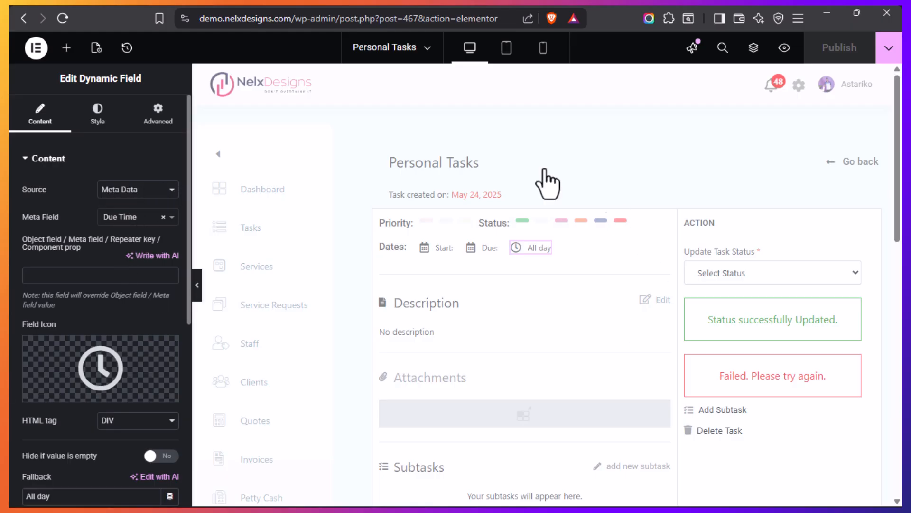
{"action": "scroll", "coordinate": [87, 305], "scroll_direction": "down", "scroll_amount": 2}
{"action": "mouse_move", "coordinate": [71, 267]}
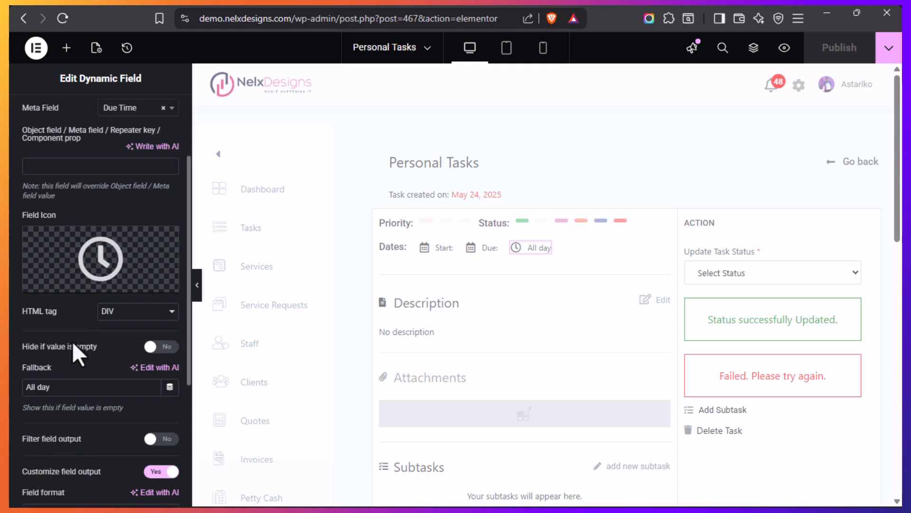
{"action": "scroll", "coordinate": [74, 337], "scroll_direction": "down", "scroll_amount": 2}
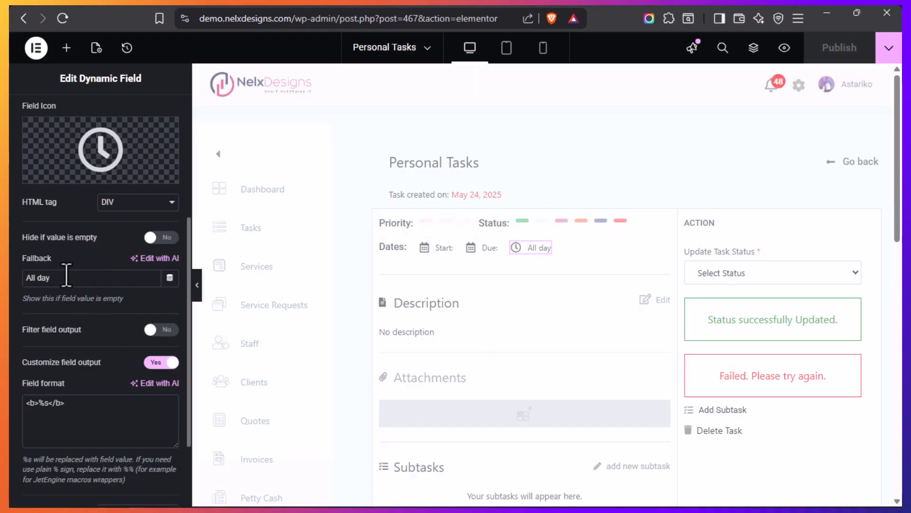
{"action": "left_click_drag", "start_coordinate": [69, 277], "coordinate": [21, 278]}
{"action": "left_click", "coordinate": [81, 279]}
{"action": "scroll", "coordinate": [111, 323], "scroll_direction": "down", "scroll_amount": 2}
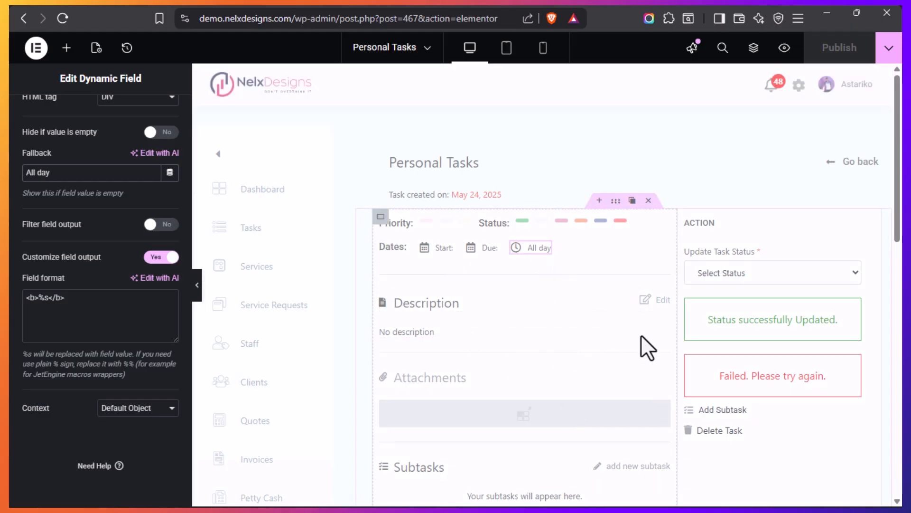
Inspect the Description dynamic field's content settings and open the settings of the Dynamic Repeater under Attachments
{"action": "left_click", "coordinate": [664, 334]}
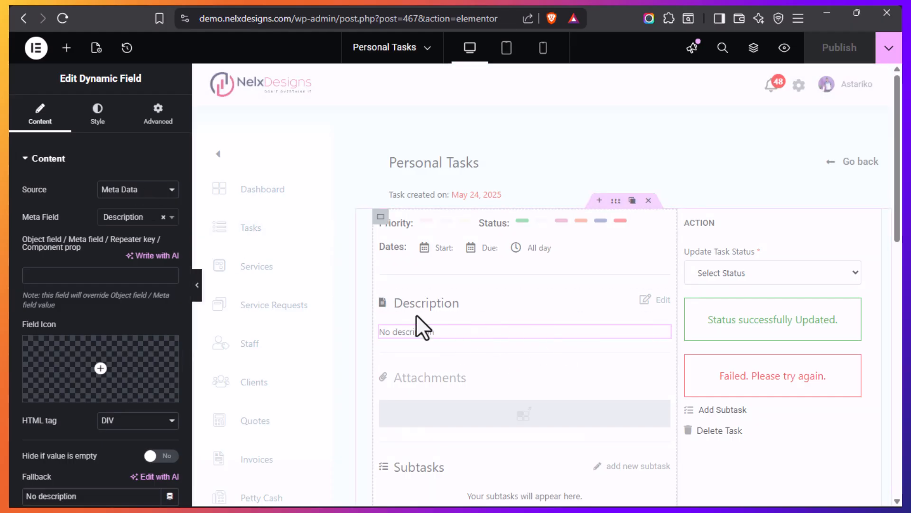
{"action": "scroll", "coordinate": [457, 332], "scroll_direction": "down", "scroll_amount": 2}
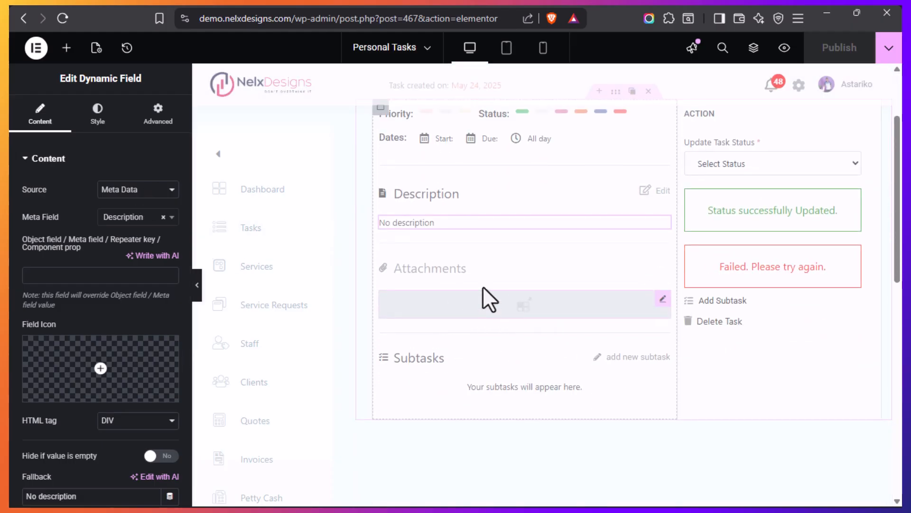
{"action": "mouse_move", "coordinate": [663, 304]}
{"action": "left_click", "coordinate": [663, 299]}
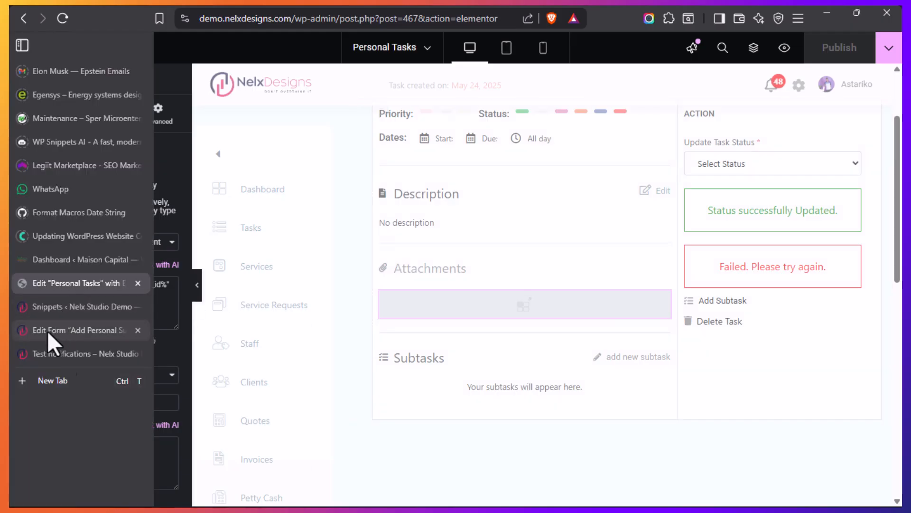
Switch to the Add Personal Sub-task form, save it and return to the list of forms
{"action": "left_click", "coordinate": [48, 328]}
{"action": "left_click", "coordinate": [30, 53]}
{"action": "left_click", "coordinate": [561, 98]}
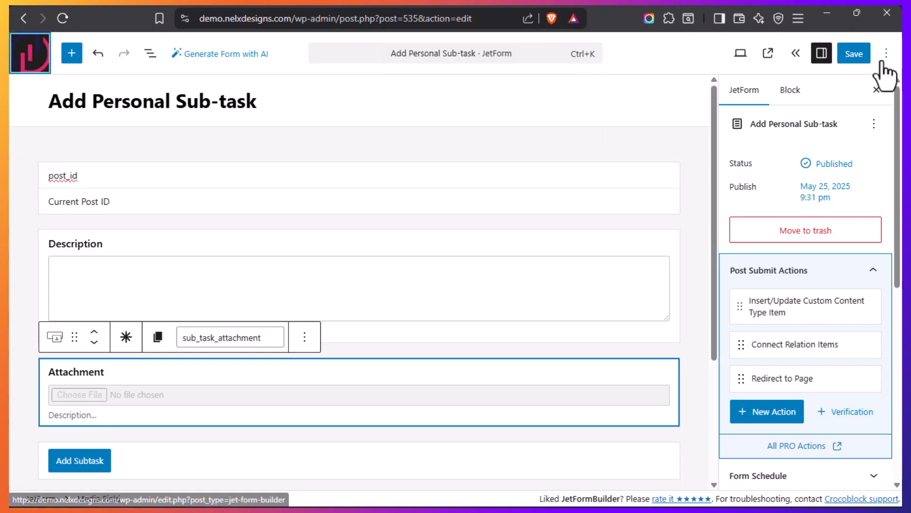
{"action": "left_click", "coordinate": [853, 54]}
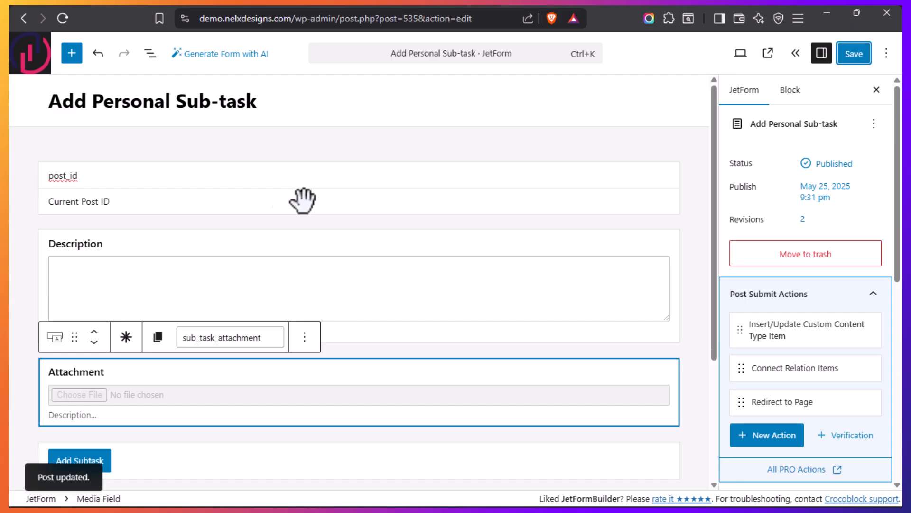
{"action": "left_click", "coordinate": [30, 54]}
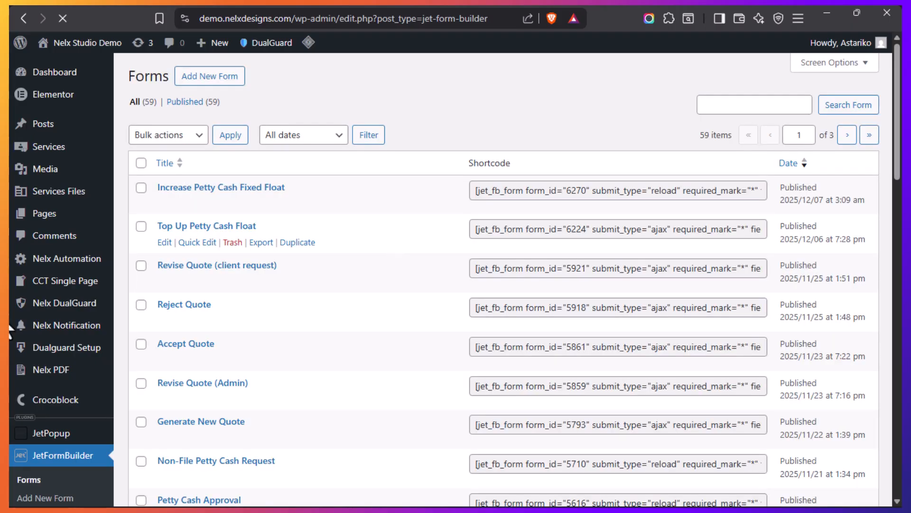
Open the page for adding a new task to the Individual Tasks post type
{"action": "scroll", "coordinate": [77, 319], "scroll_direction": "down", "scroll_amount": 14}
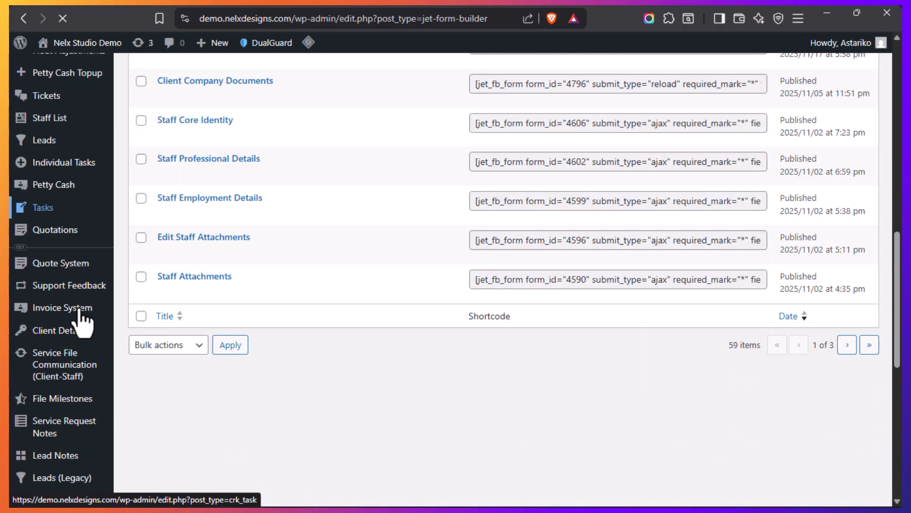
{"action": "scroll", "coordinate": [82, 313], "scroll_direction": "up", "scroll_amount": 3}
{"action": "mouse_move", "coordinate": [56, 278]}
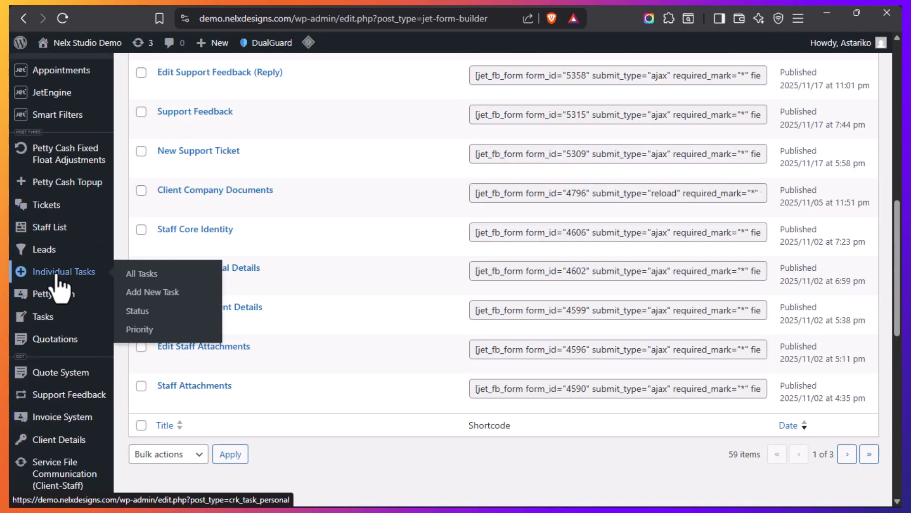
{"action": "left_click", "coordinate": [152, 294]}
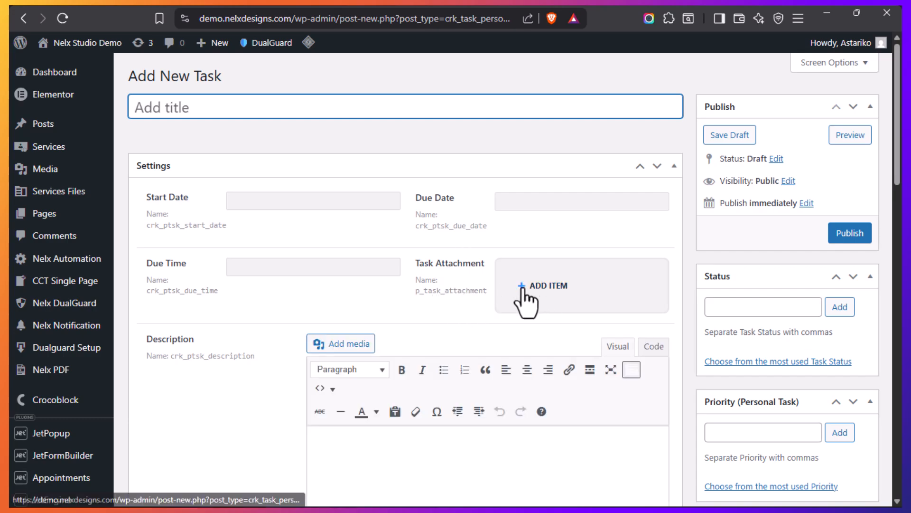
Add an item to the new task's Task Attachment repeater and review its file field
{"action": "left_click", "coordinate": [541, 286]}
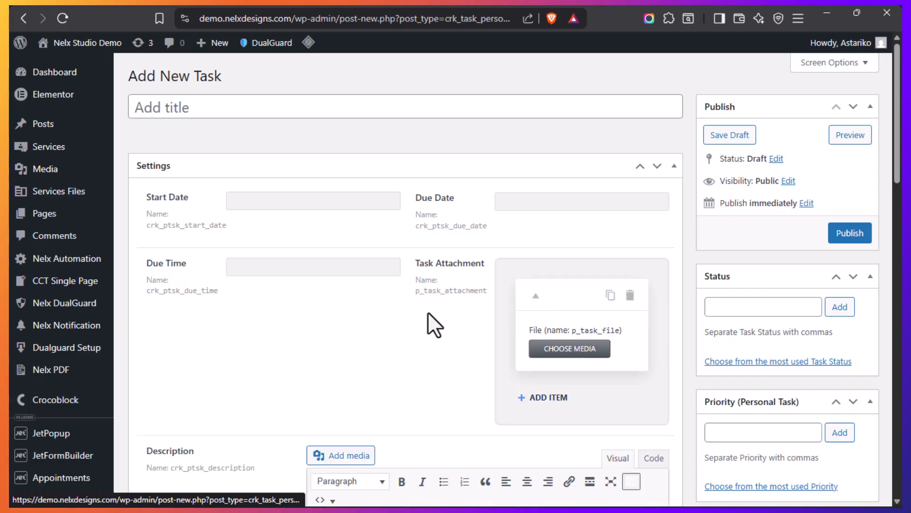
{"action": "scroll", "coordinate": [428, 311], "scroll_direction": "down", "scroll_amount": 2}
{"action": "scroll", "coordinate": [429, 311], "scroll_direction": "up", "scroll_amount": 2}
{"action": "scroll", "coordinate": [435, 342], "scroll_direction": "down", "scroll_amount": 2}
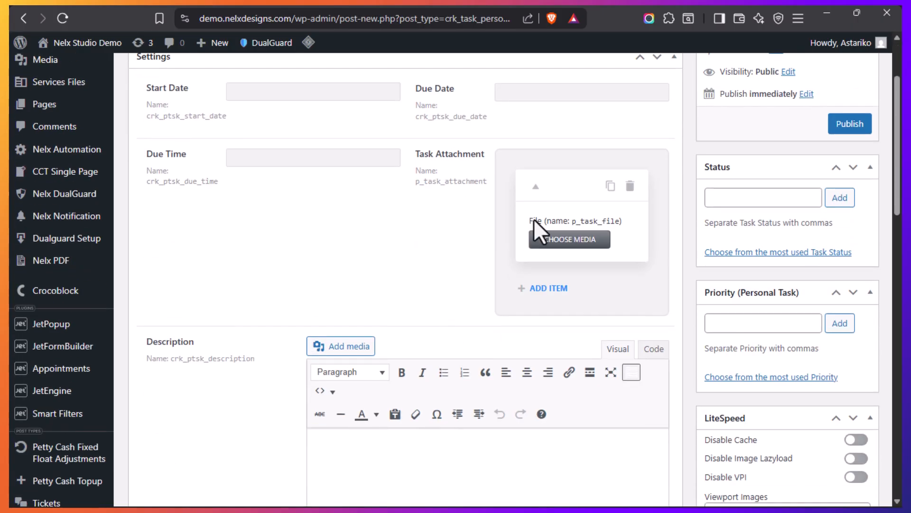
{"action": "scroll", "coordinate": [475, 276], "scroll_direction": "up", "scroll_amount": 2}
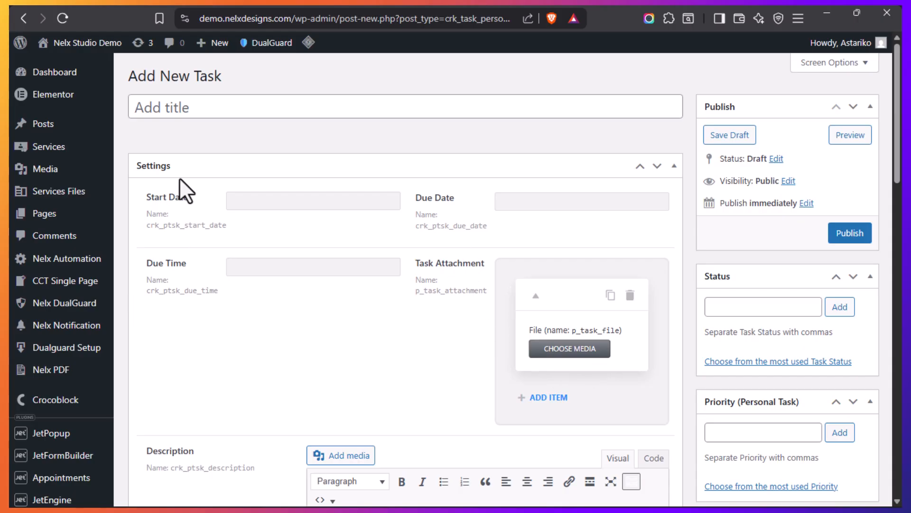
Compare the Dynamic Repeater's source in the Personal Tasks template with the new task form, highlighting the Task Attachment label
{"action": "mouse_move", "coordinate": [13, 329]}
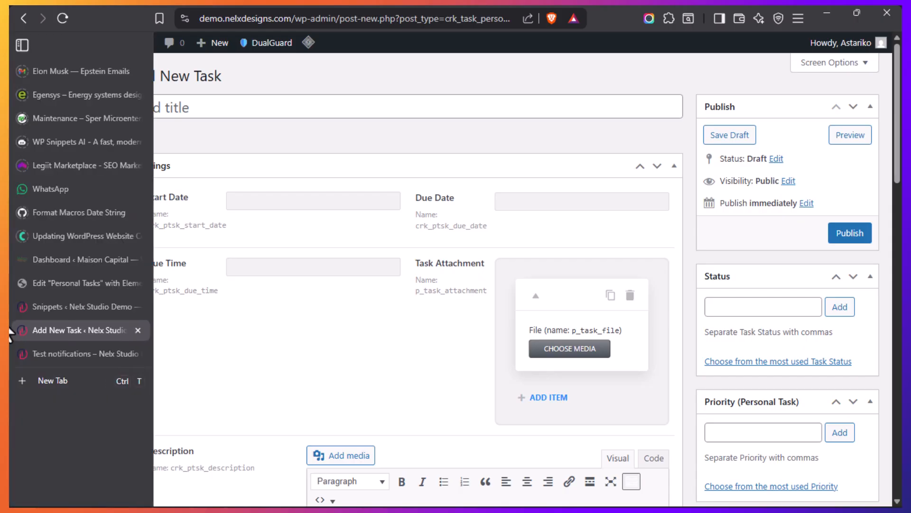
{"action": "left_click", "coordinate": [48, 281]}
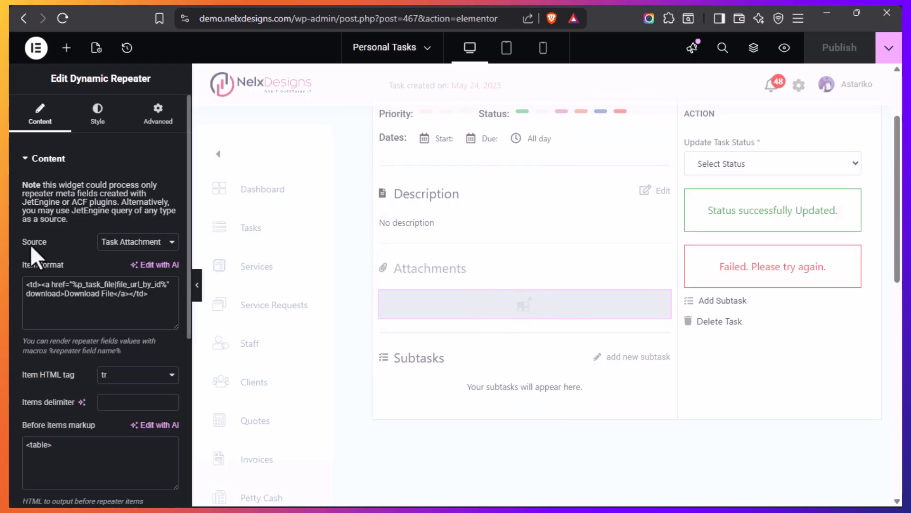
{"action": "mouse_move", "coordinate": [11, 335]}
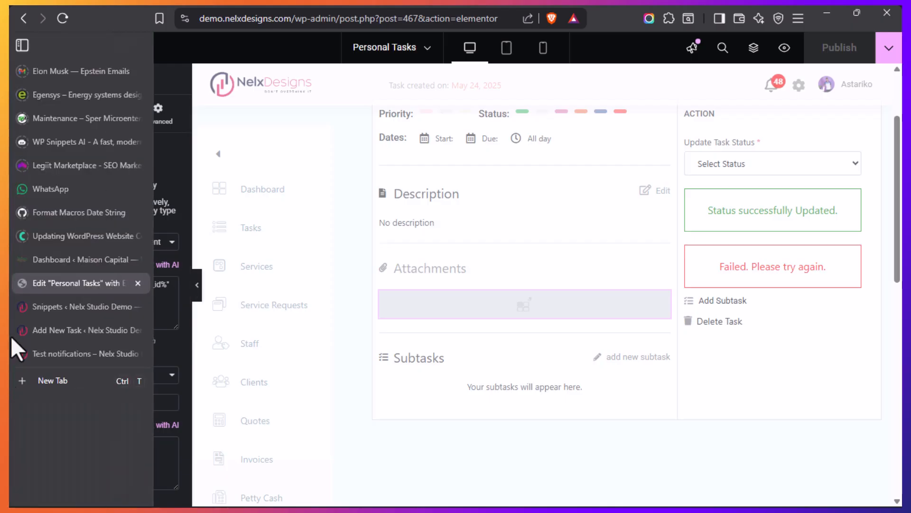
{"action": "left_click", "coordinate": [51, 331]}
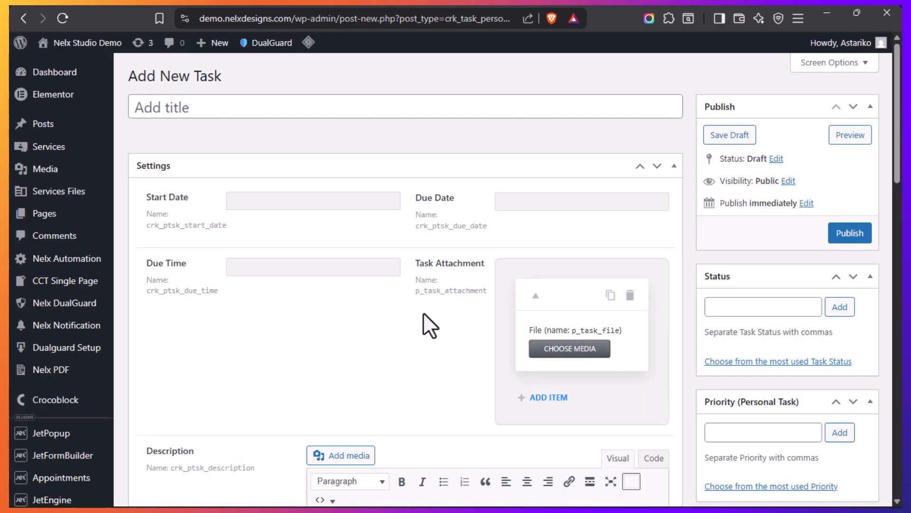
{"action": "left_click_drag", "start_coordinate": [417, 264], "coordinate": [476, 263]}
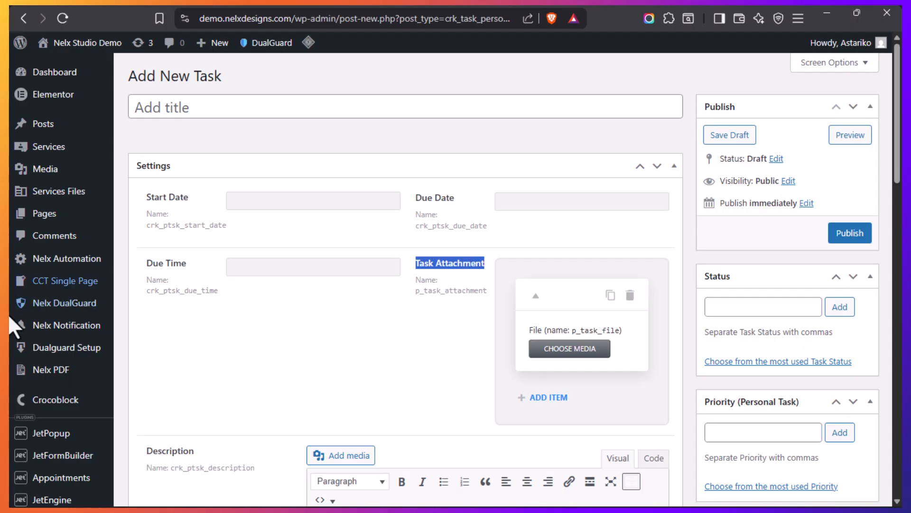
Return to the Personal Tasks template and highlight the Dynamic Repeater's whole item format code
{"action": "left_click", "coordinate": [53, 287]}
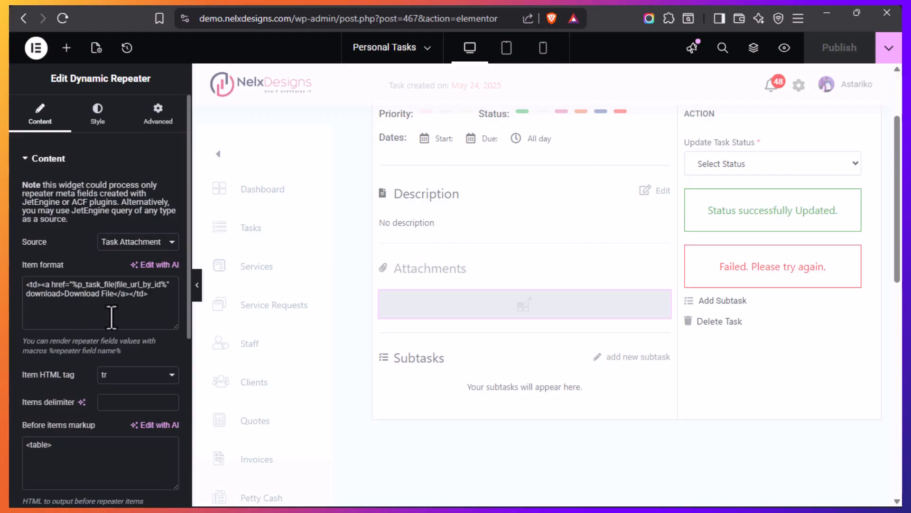
{"action": "left_click", "coordinate": [156, 298]}
{"action": "left_click_drag", "start_coordinate": [156, 298], "coordinate": [26, 285]}
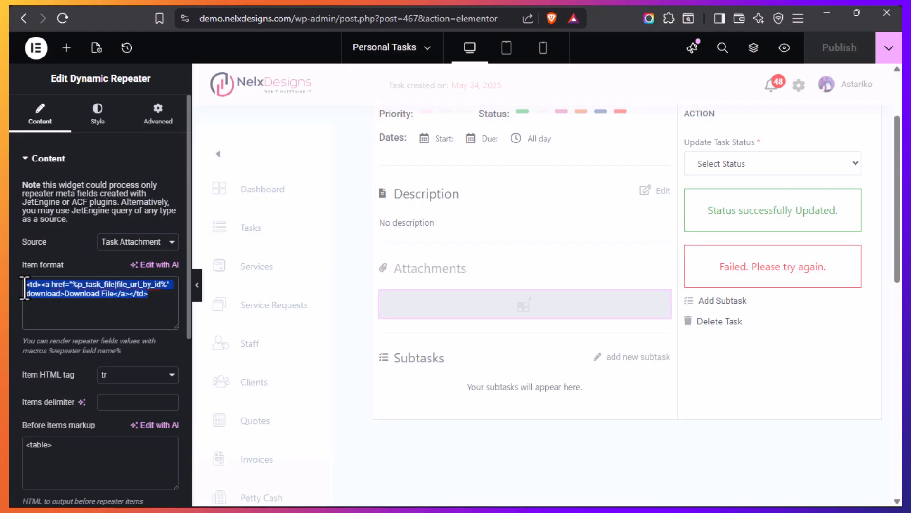
{"action": "left_click", "coordinate": [155, 298]}
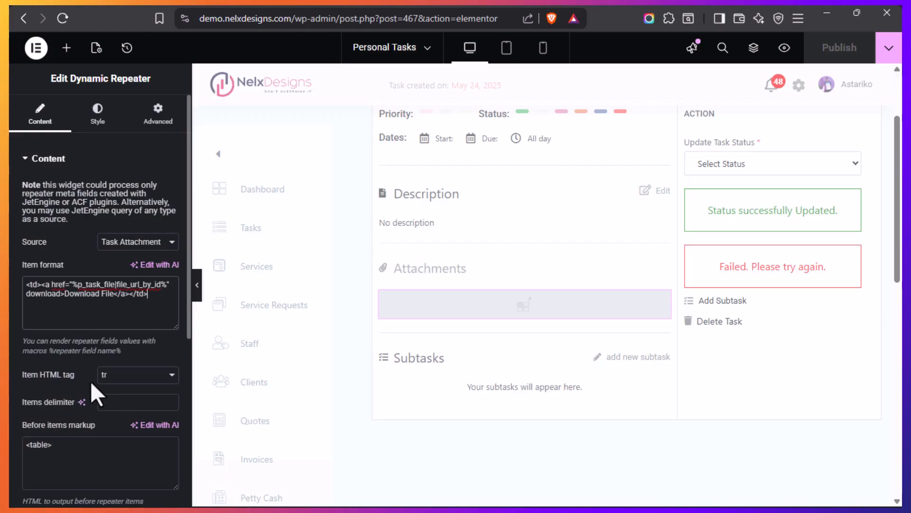
Check the repeater's item HTML tag options, keeping tr, and highlight the table tags in the before and after items markup
{"action": "left_click", "coordinate": [173, 376]}
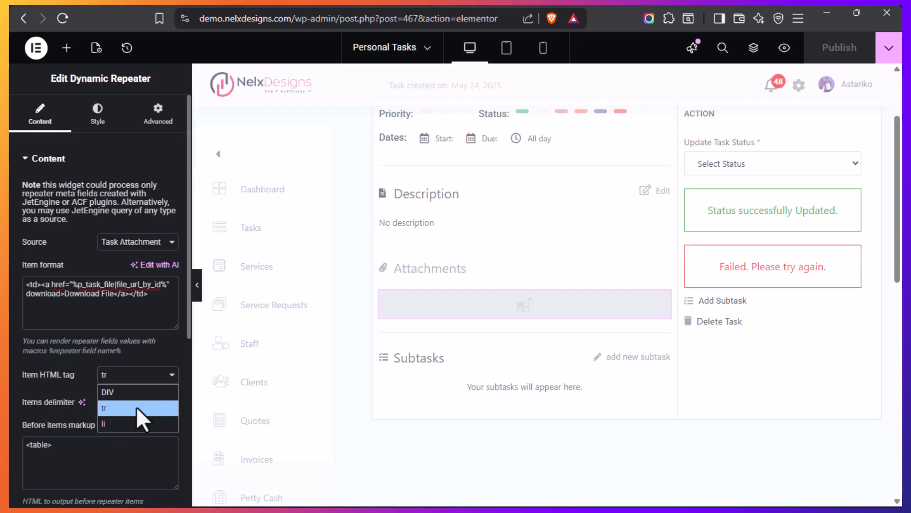
{"action": "left_click", "coordinate": [110, 411]}
{"action": "scroll", "coordinate": [61, 372], "scroll_direction": "down", "scroll_amount": 2}
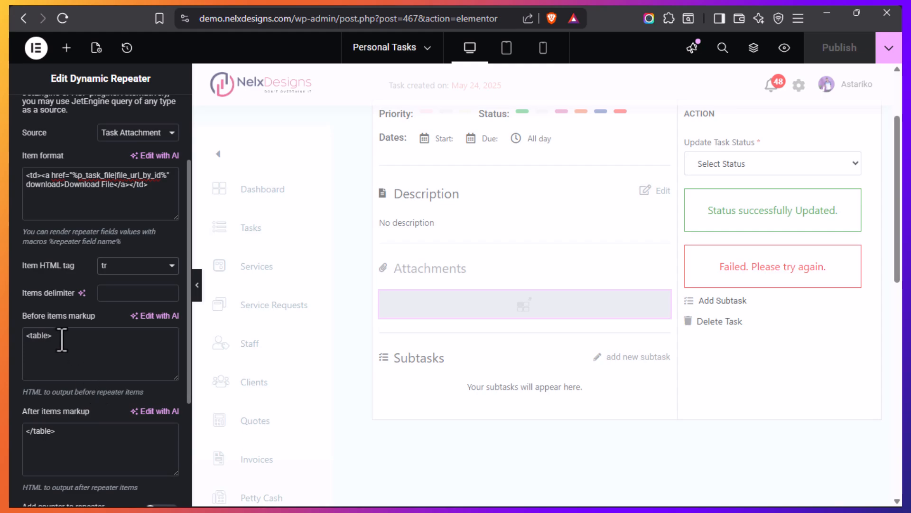
{"action": "left_click_drag", "start_coordinate": [57, 336], "coordinate": [12, 338]}
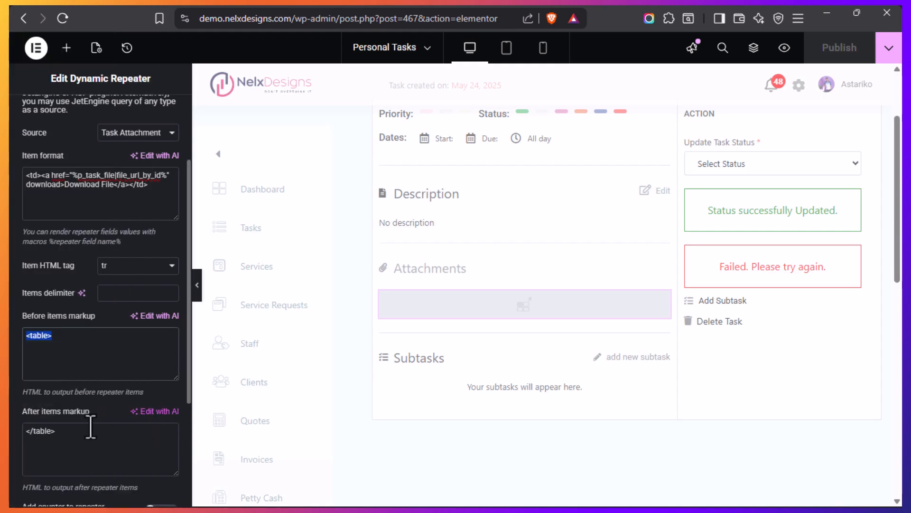
{"action": "left_click_drag", "start_coordinate": [59, 429], "coordinate": [12, 442]}
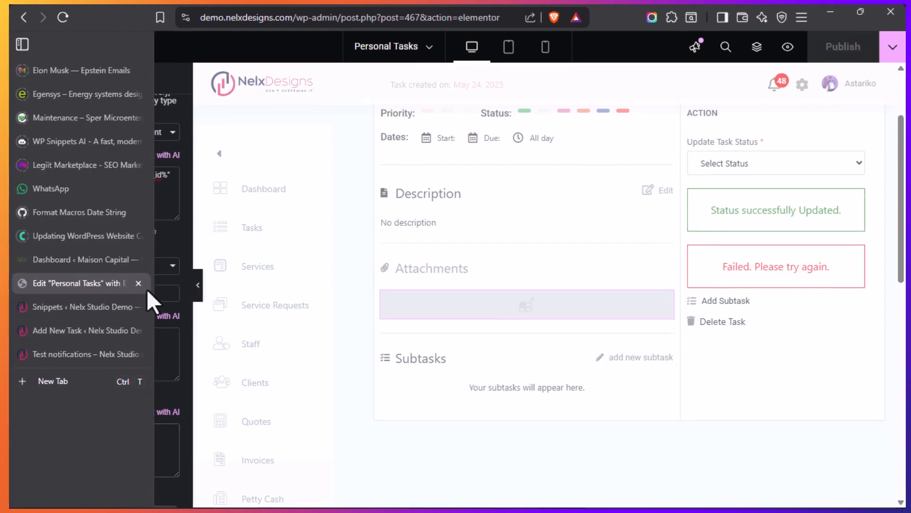
Highlight the td tag, the download link code and the %p_task_file part of the macro in the repeater's item format
{"action": "scroll", "coordinate": [153, 287], "scroll_direction": "up", "scroll_amount": 3}
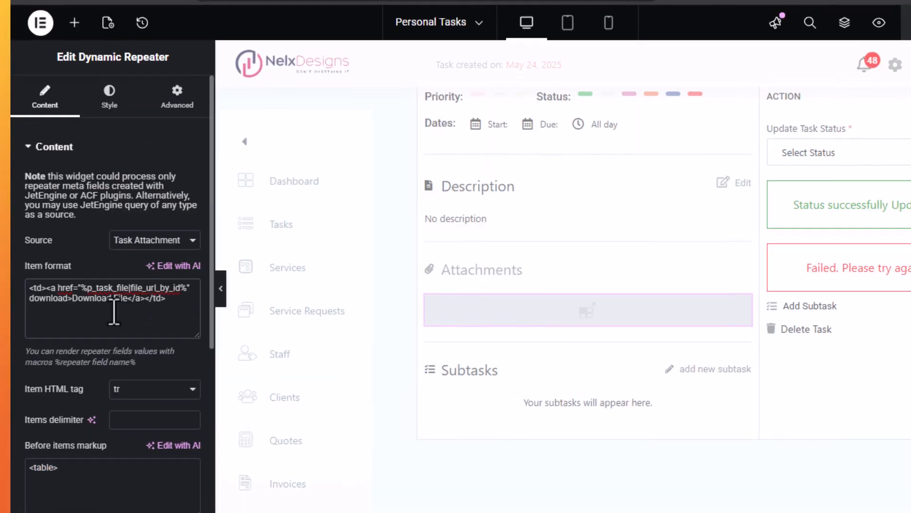
{"action": "left_click_drag", "start_coordinate": [46, 288], "coordinate": [25, 287]}
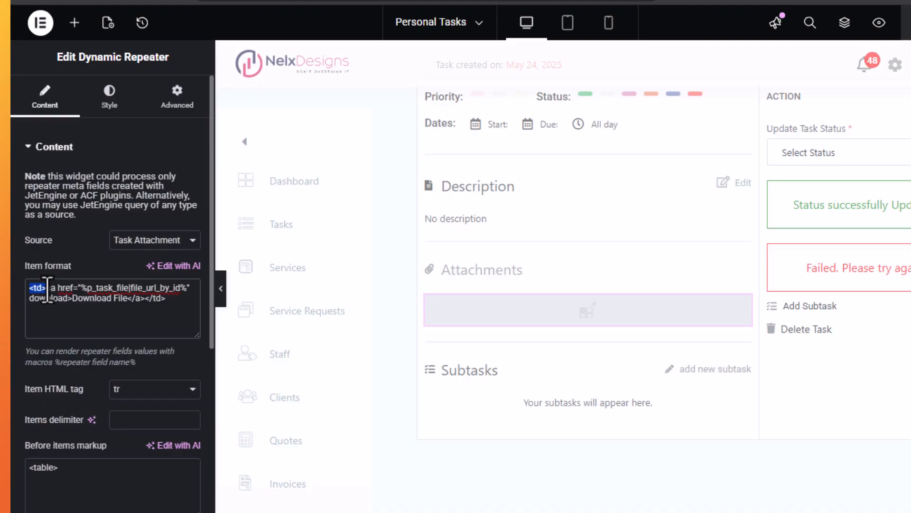
{"action": "left_click_drag", "start_coordinate": [47, 290], "coordinate": [171, 297]}
{"action": "left_click", "coordinate": [172, 296]}
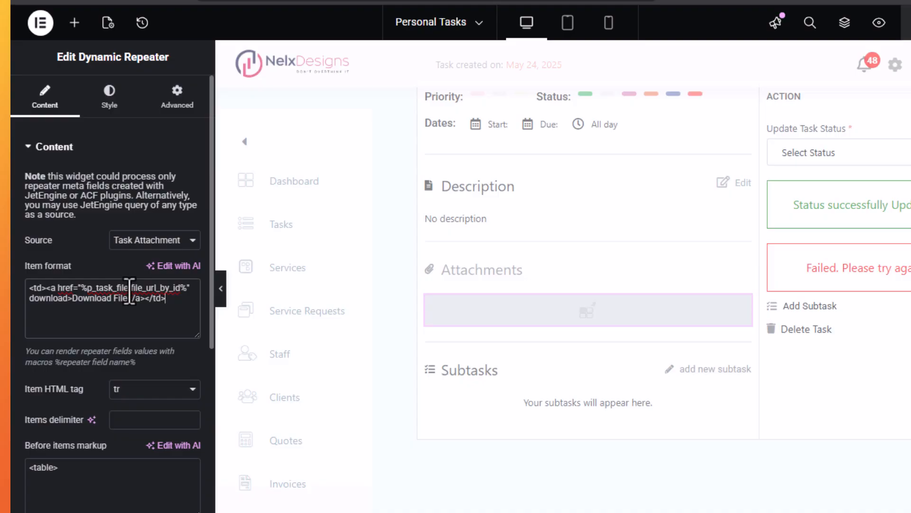
{"action": "left_click_drag", "start_coordinate": [116, 287], "coordinate": [82, 288]}
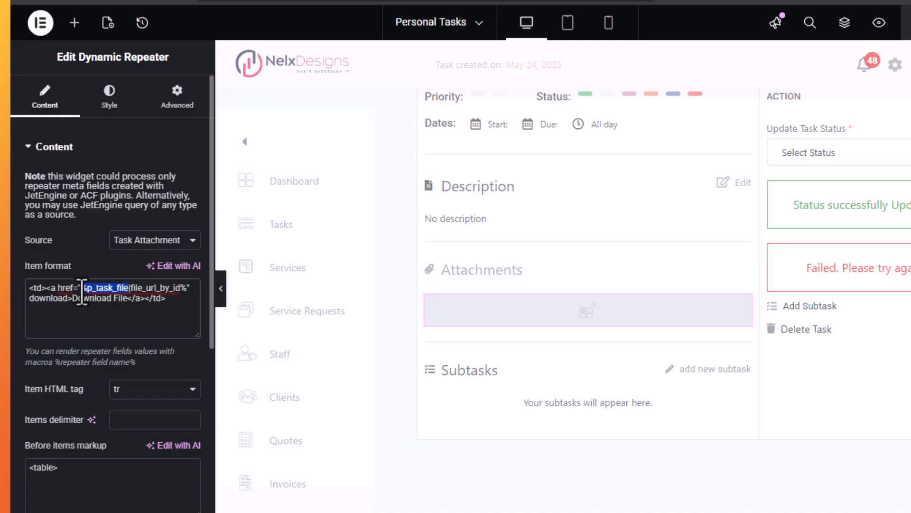
Find the p_task_file field name inside the Task Attachment item on the new task page
{"action": "mouse_move", "coordinate": [26, 351]}
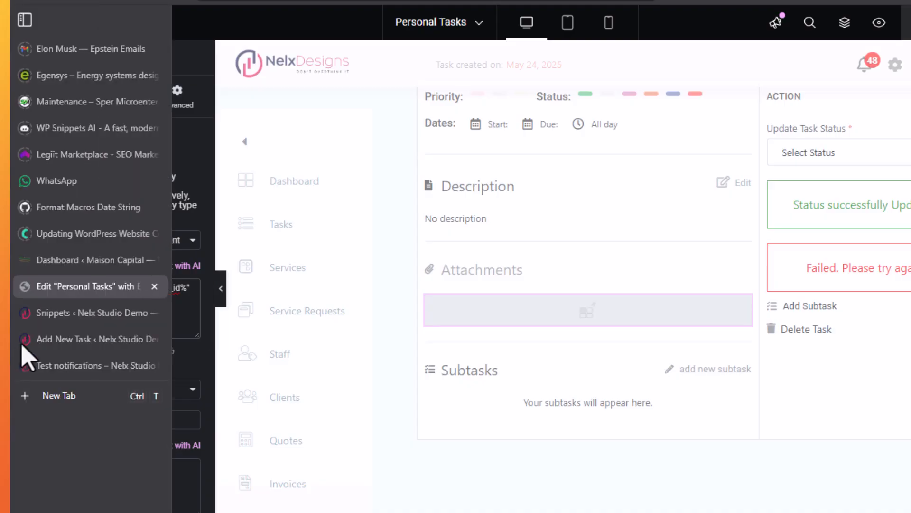
{"action": "left_click", "coordinate": [62, 341]}
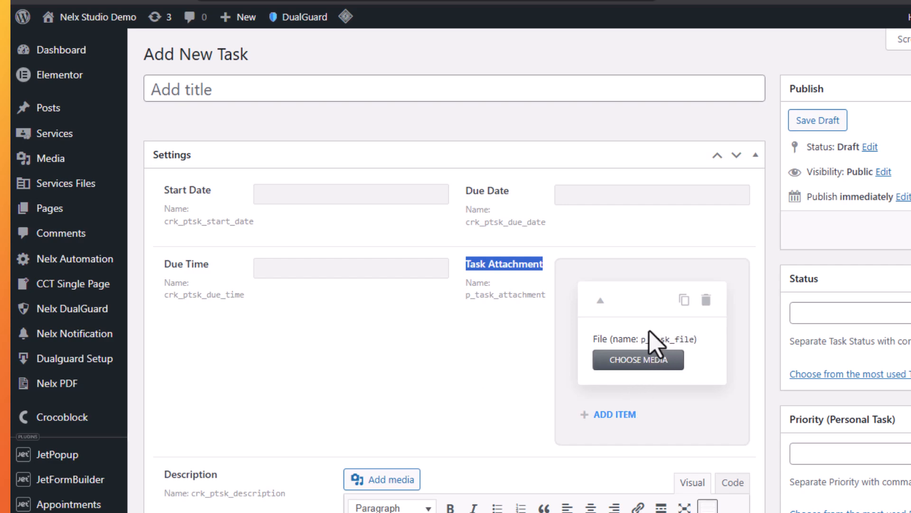
{"action": "left_click", "coordinate": [670, 339]}
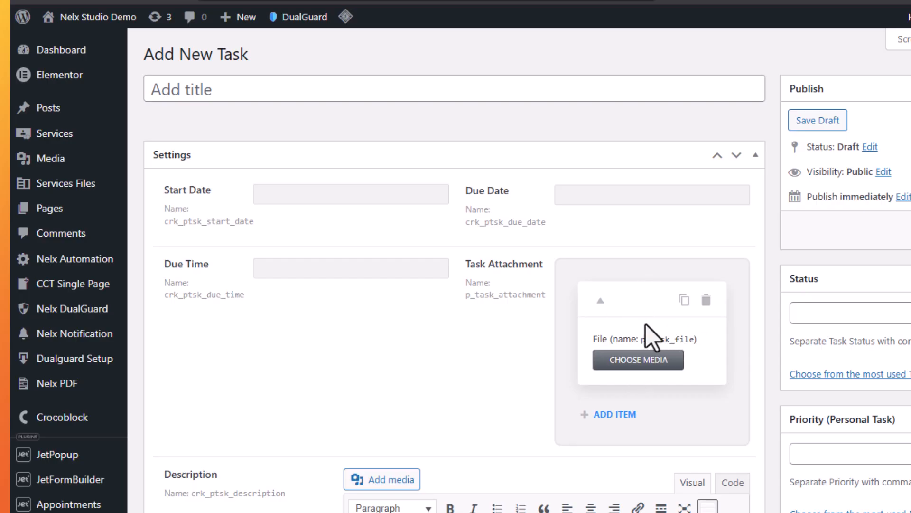
Check the file_url_by_id callback after p_task_file in the repeater's item format, and return to the file field on the new task page
{"action": "mouse_move", "coordinate": [14, 323]}
{"action": "left_click", "coordinate": [76, 286]}
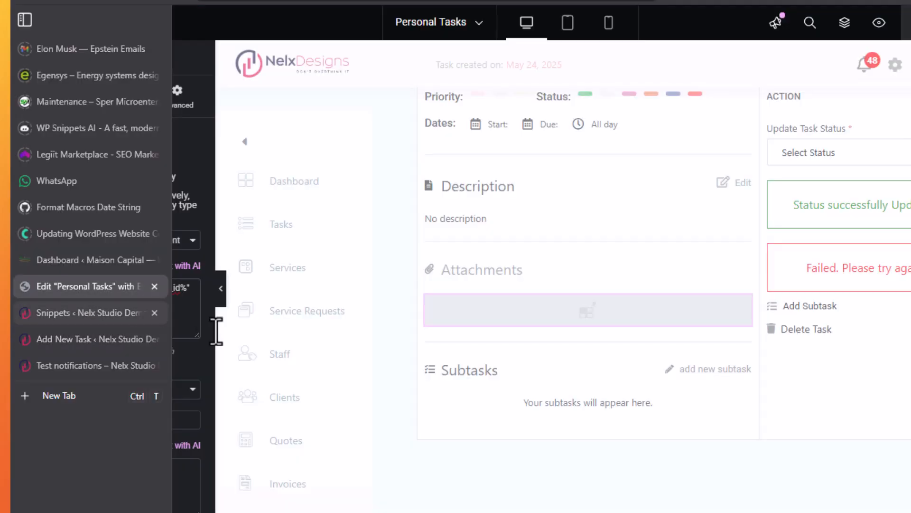
{"action": "left_click", "coordinate": [130, 288]}
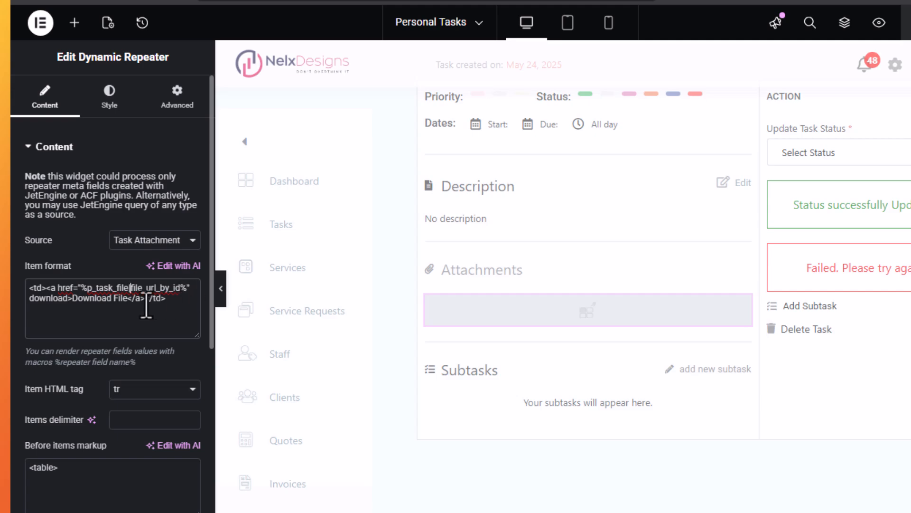
{"action": "mouse_move", "coordinate": [16, 366]}
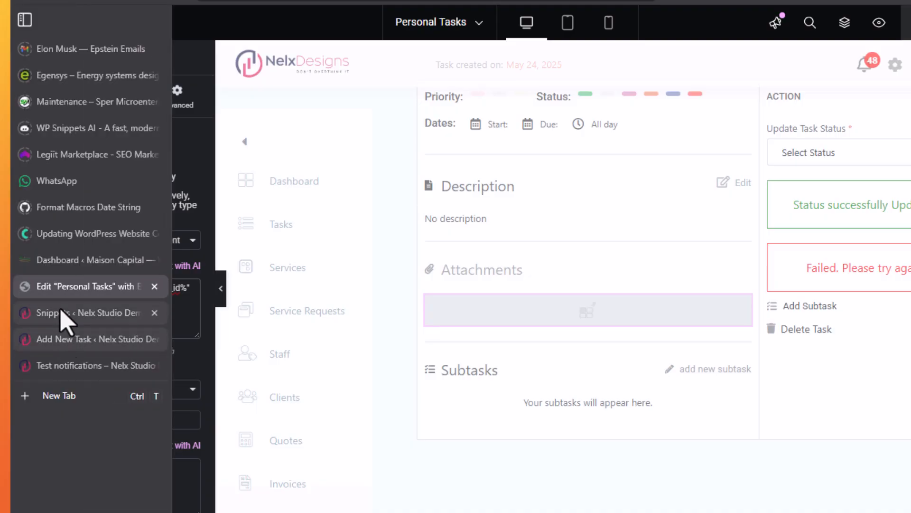
{"action": "left_click", "coordinate": [64, 340]}
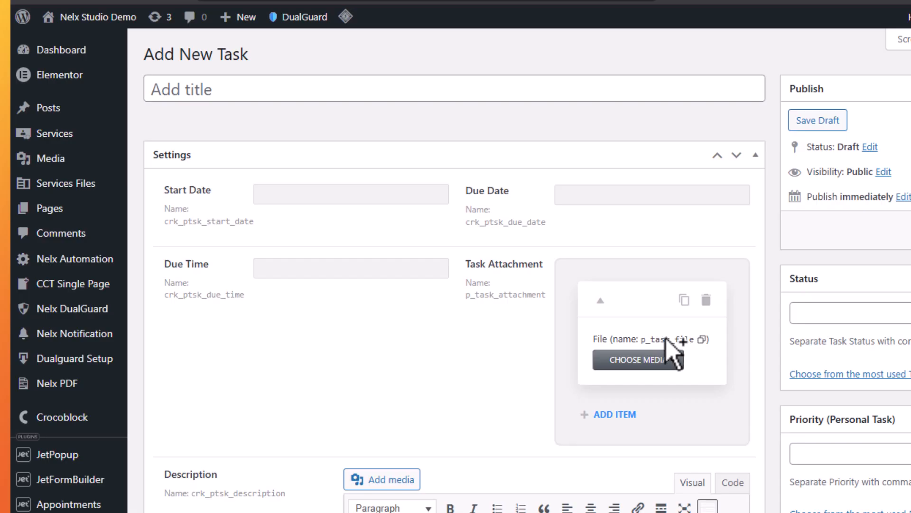
Return to the Personal Tasks template and review the repeater's item format, table markup and item HTML tag options, keeping tr
{"action": "mouse_move", "coordinate": [16, 287]}
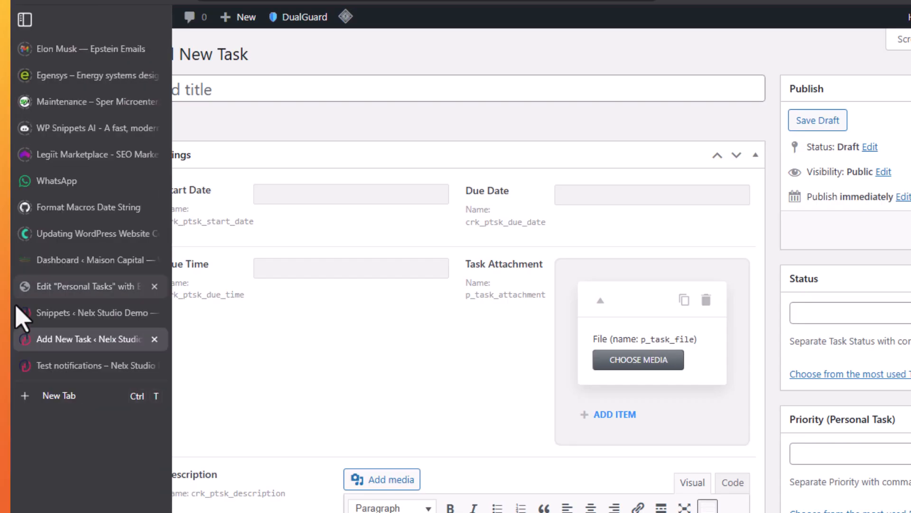
{"action": "left_click", "coordinate": [83, 287]}
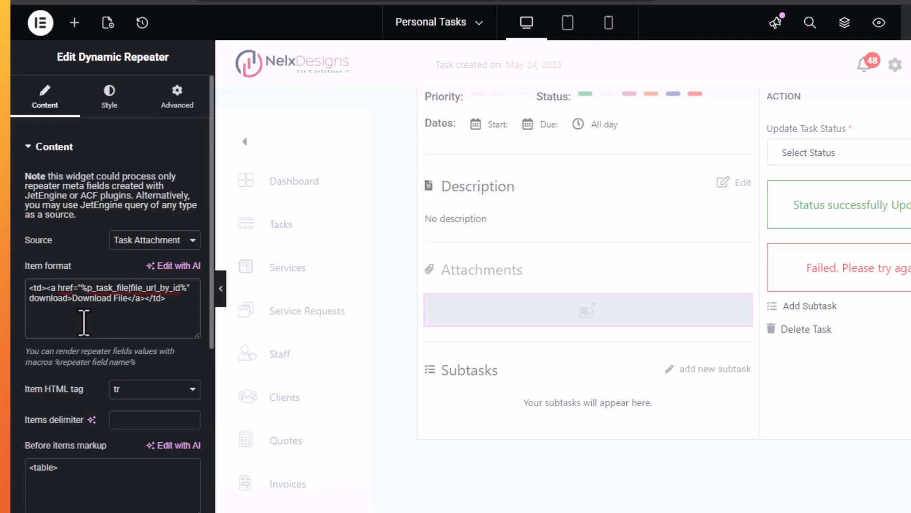
{"action": "scroll", "coordinate": [82, 323], "scroll_direction": "down", "scroll_amount": 3}
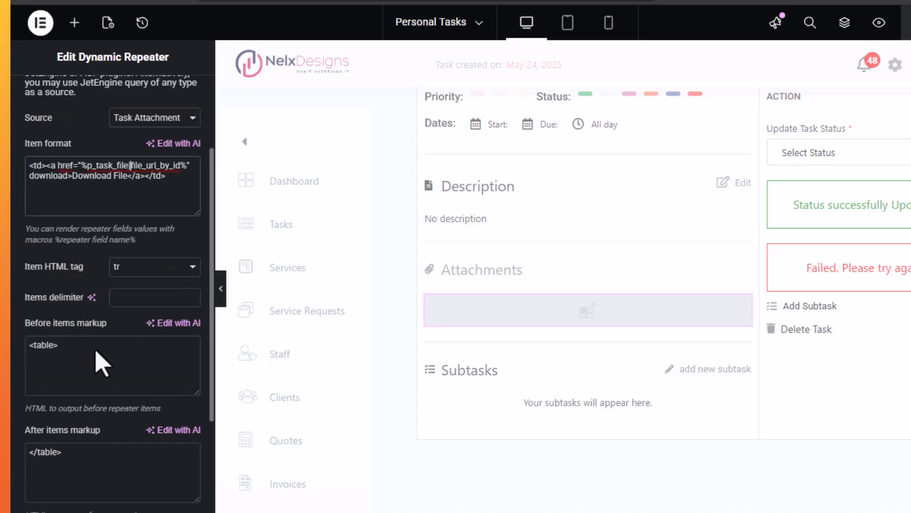
{"action": "scroll", "coordinate": [107, 323], "scroll_direction": "up", "scroll_amount": 3}
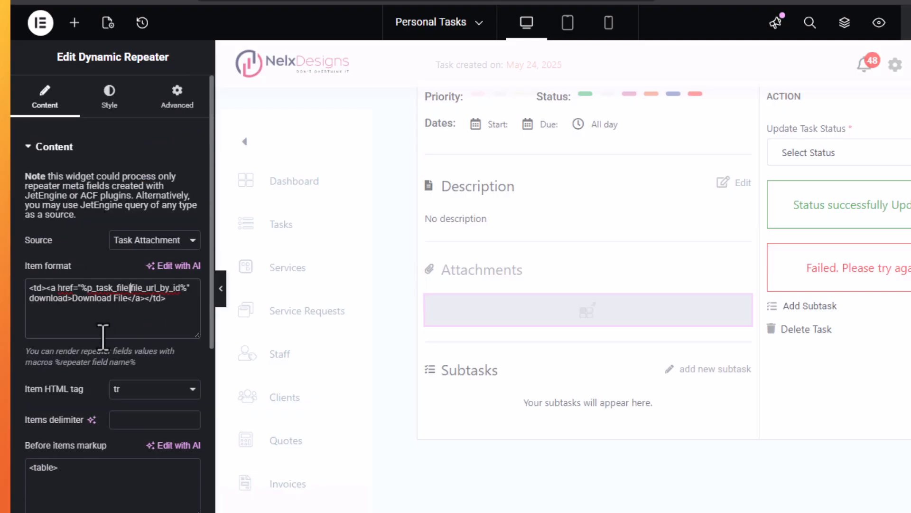
{"action": "scroll", "coordinate": [87, 392], "scroll_direction": "down", "scroll_amount": 3}
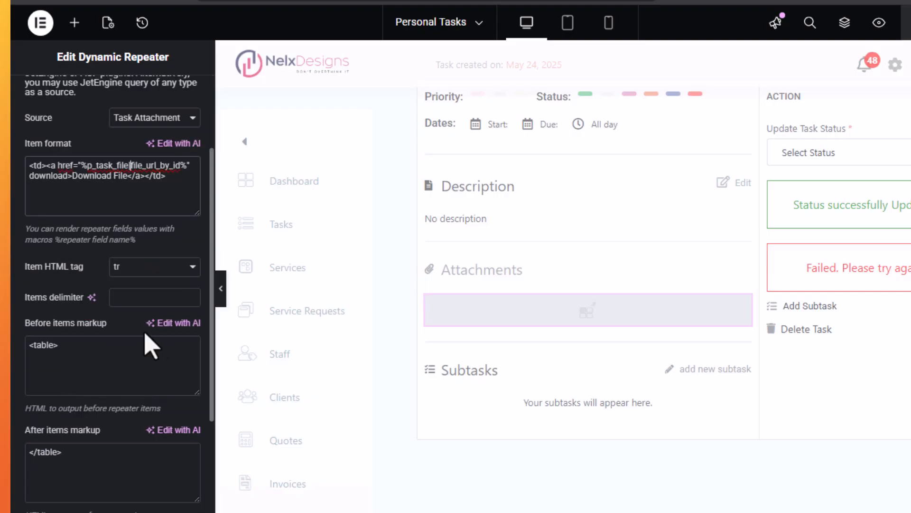
{"action": "left_click", "coordinate": [189, 269]}
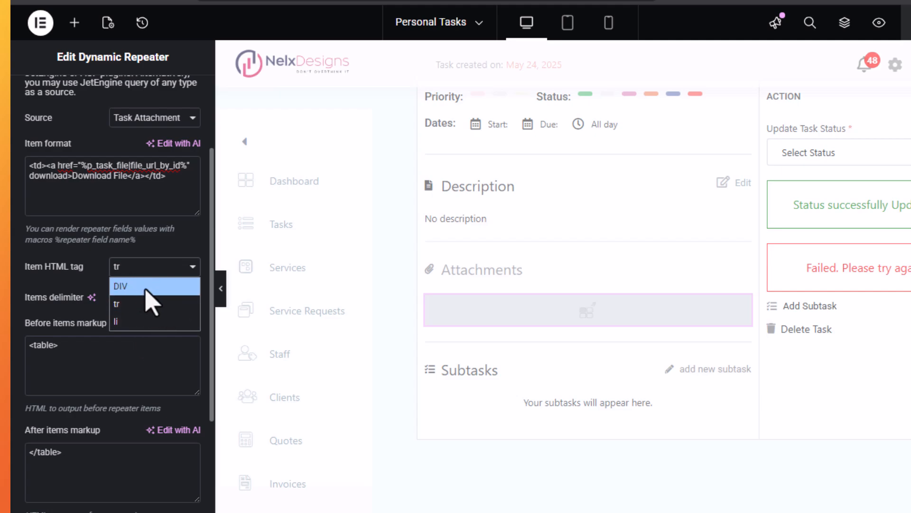
{"action": "left_click", "coordinate": [80, 280]}
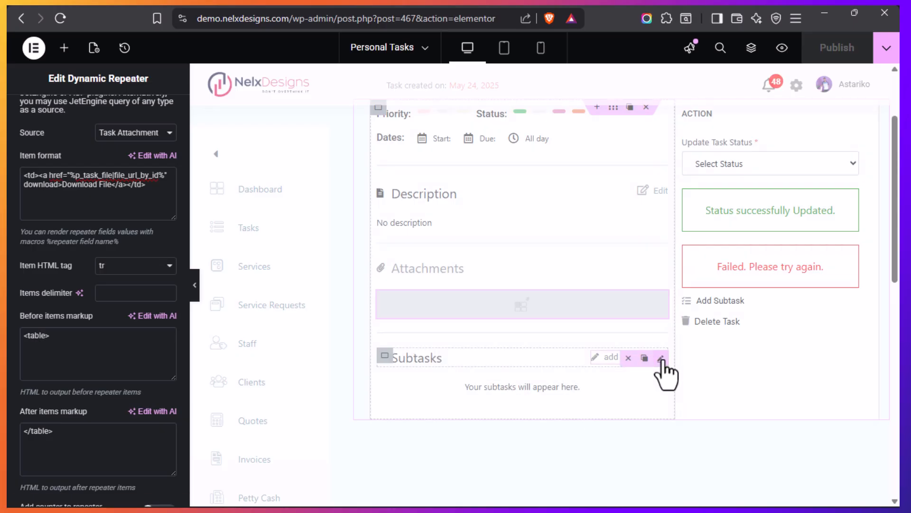
Check the attached popup and trigger type in the JetPopup settings of the "add new subtask" icon list
{"action": "left_click", "coordinate": [661, 358]}
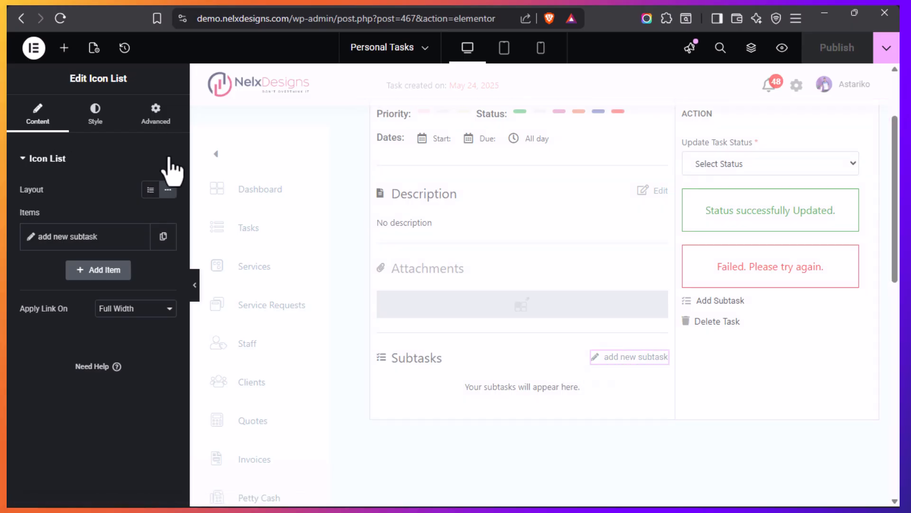
{"action": "left_click", "coordinate": [157, 118]}
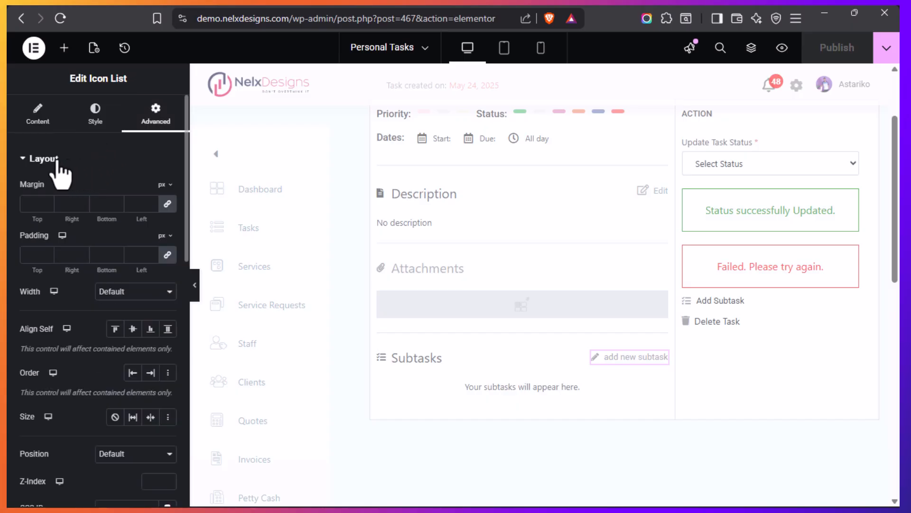
{"action": "left_click", "coordinate": [53, 161]}
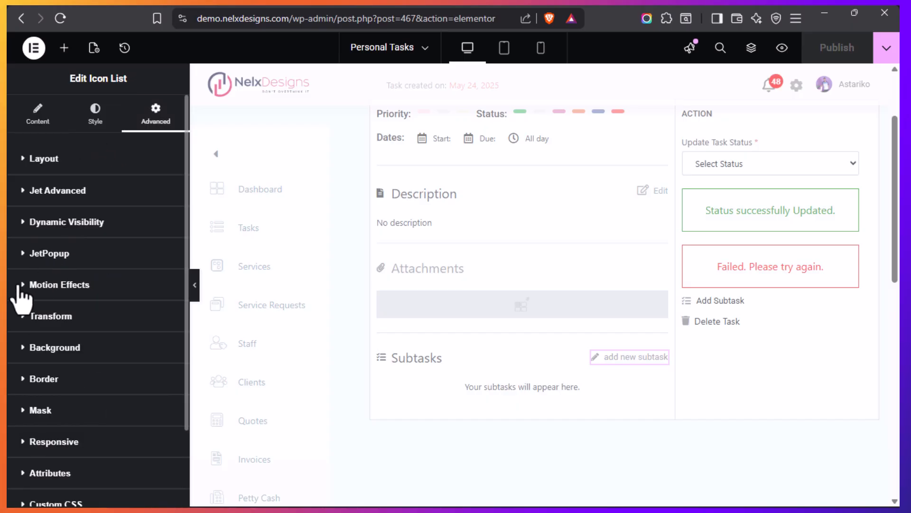
{"action": "left_click", "coordinate": [22, 256]}
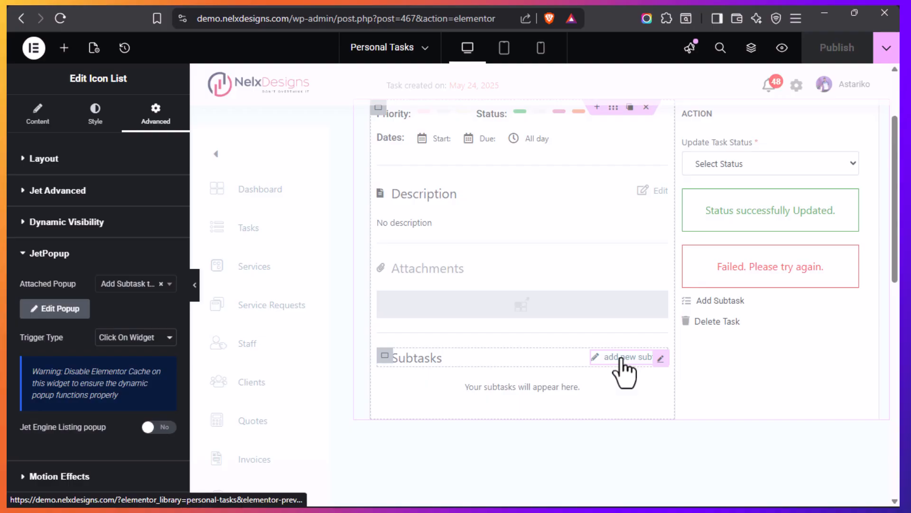
Review the subtasks listing grid's general settings and check which custom query supplies its items
{"action": "scroll", "coordinate": [440, 333], "scroll_direction": "down", "scroll_amount": 2}
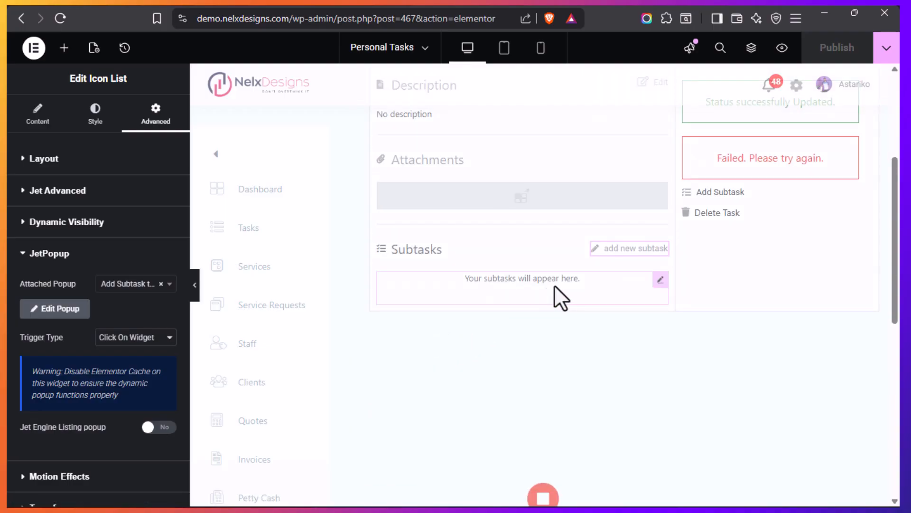
{"action": "mouse_move", "coordinate": [660, 283]}
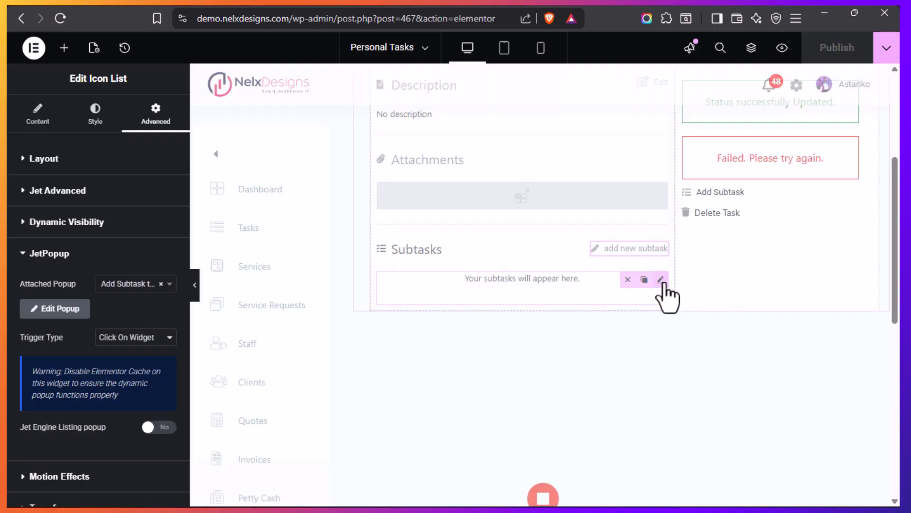
{"action": "left_click", "coordinate": [661, 281]}
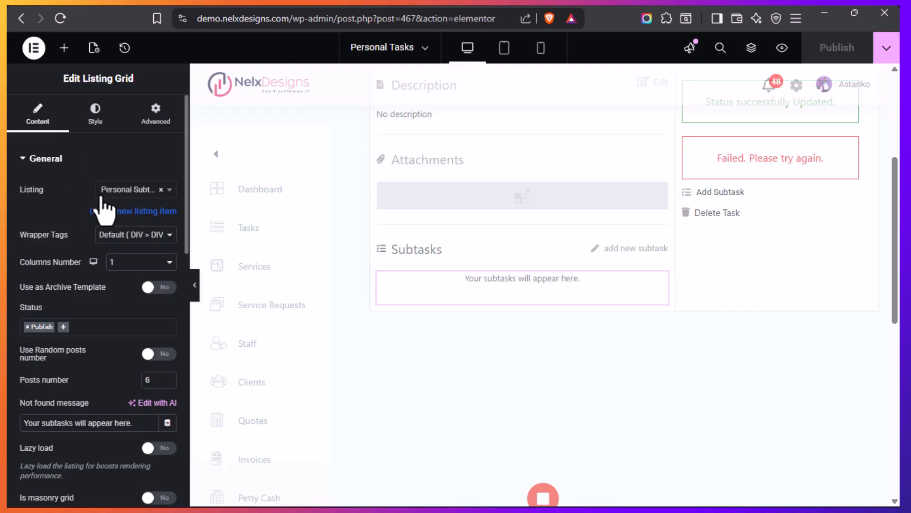
{"action": "scroll", "coordinate": [91, 306], "scroll_direction": "down", "scroll_amount": 2}
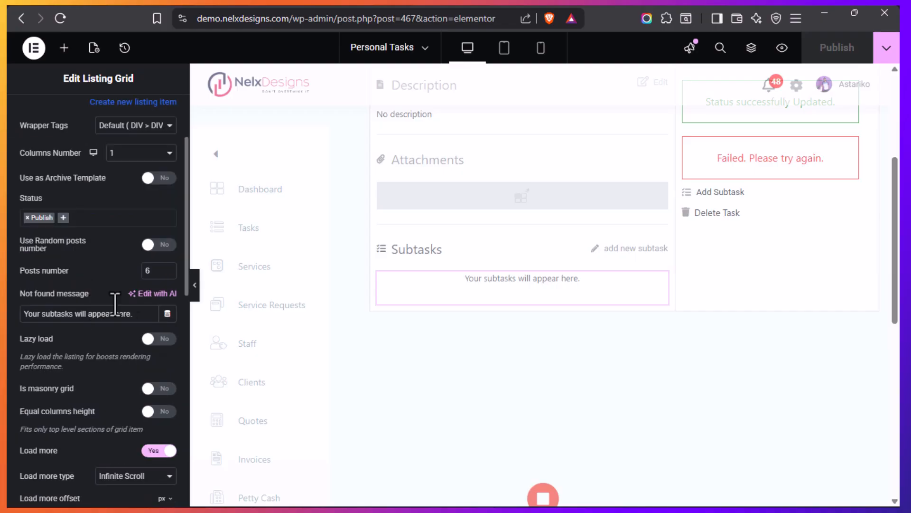
{"action": "scroll", "coordinate": [97, 299], "scroll_direction": "down", "scroll_amount": 2}
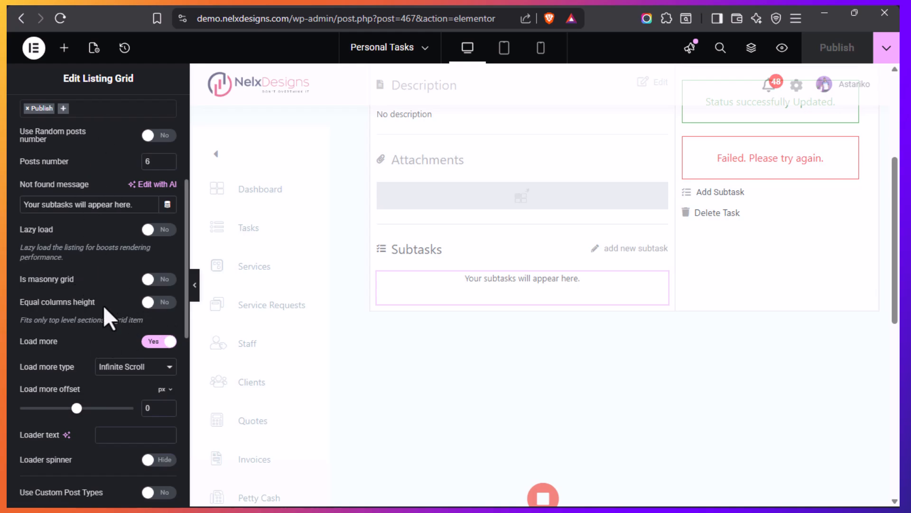
{"action": "scroll", "coordinate": [90, 273], "scroll_direction": "down", "scroll_amount": 2}
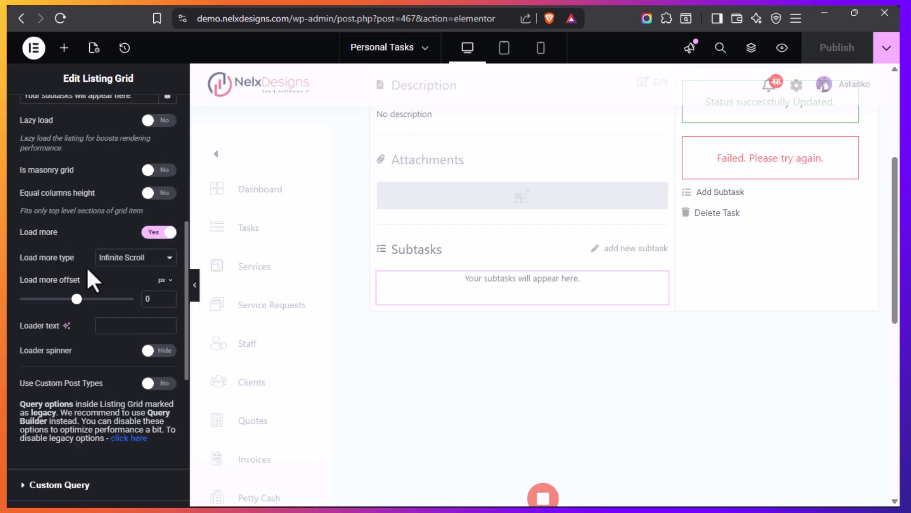
{"action": "scroll", "coordinate": [87, 267], "scroll_direction": "down", "scroll_amount": 4}
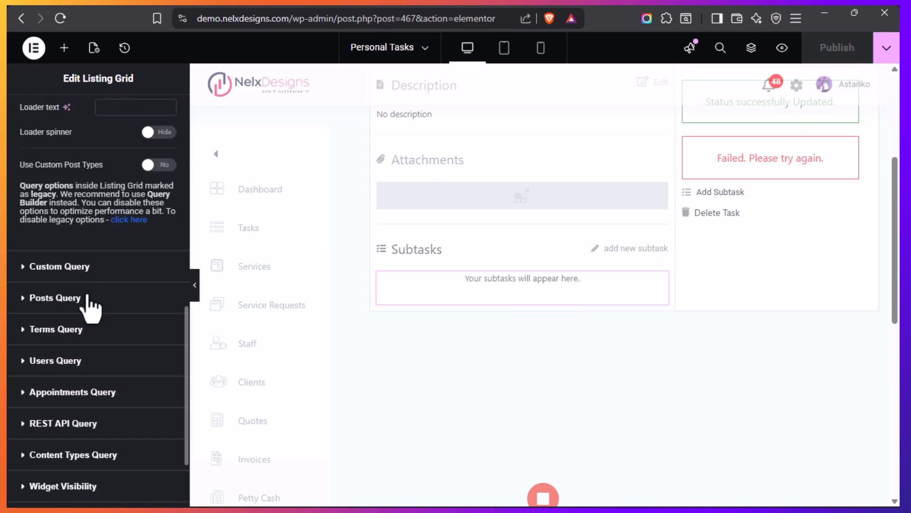
{"action": "left_click", "coordinate": [53, 266]}
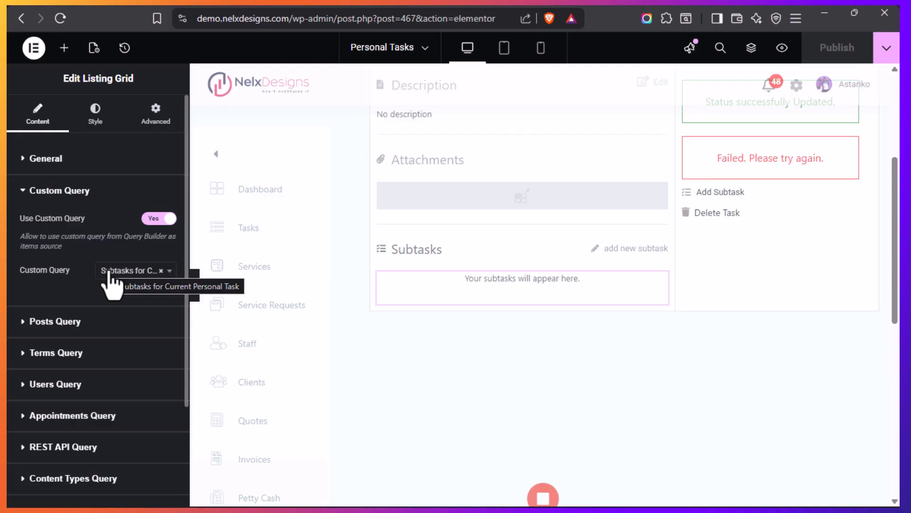
{"action": "mouse_move", "coordinate": [9, 294]}
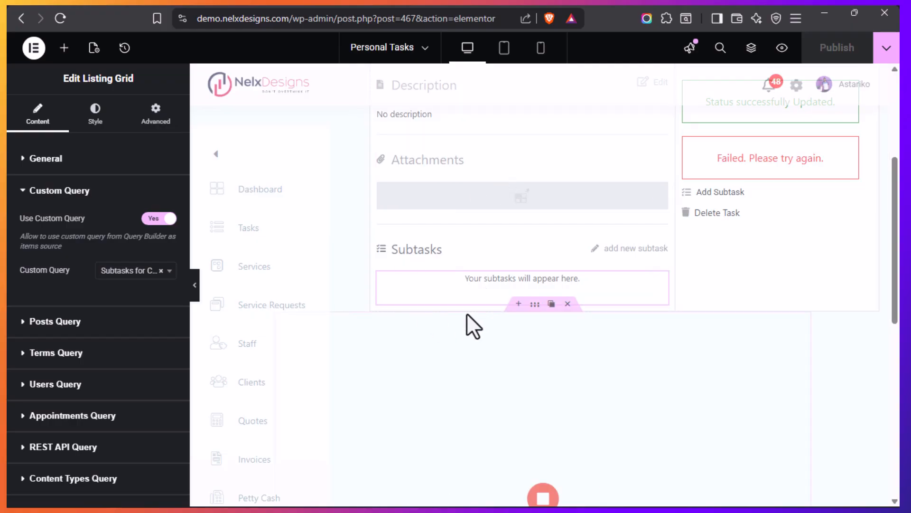
Look over the task sections and action column, and open the settings of the container holding the login notice
{"action": "scroll", "coordinate": [437, 303], "scroll_direction": "up", "scroll_amount": 3}
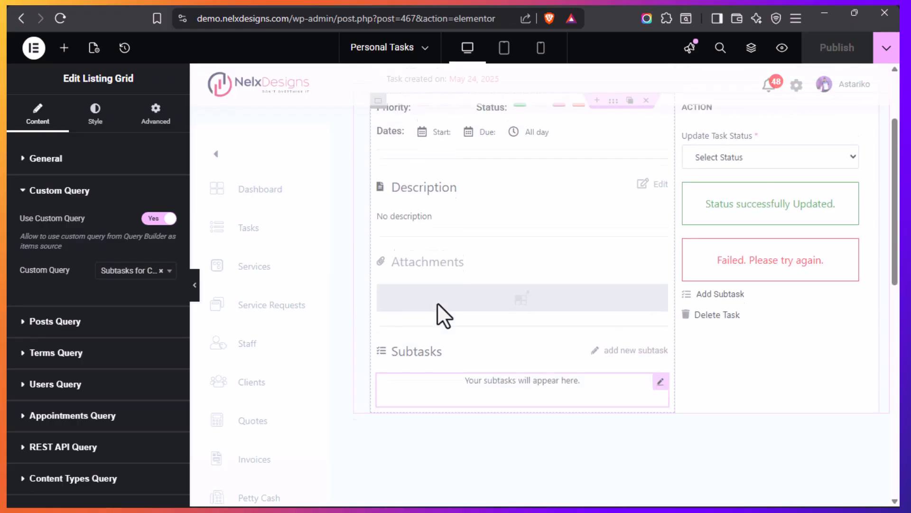
{"action": "scroll", "coordinate": [437, 303], "scroll_direction": "down", "scroll_amount": 3}
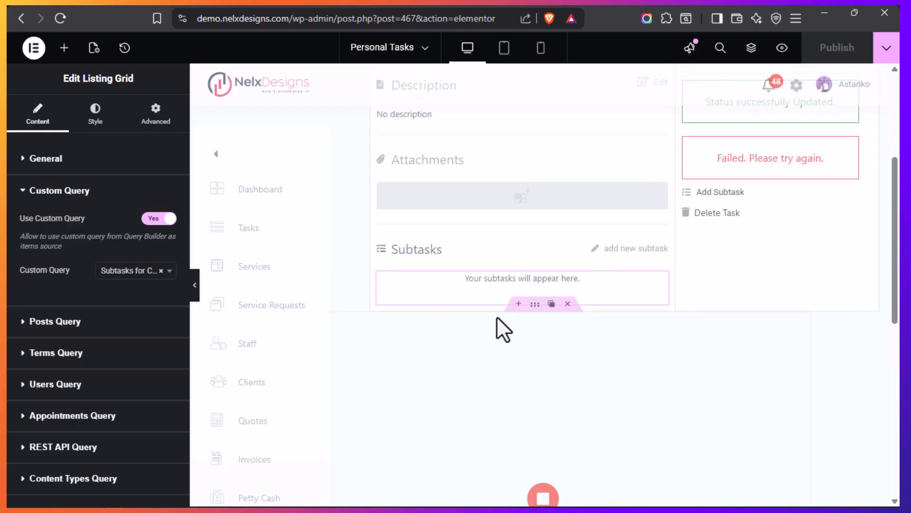
{"action": "scroll", "coordinate": [451, 284], "scroll_direction": "up", "scroll_amount": 3}
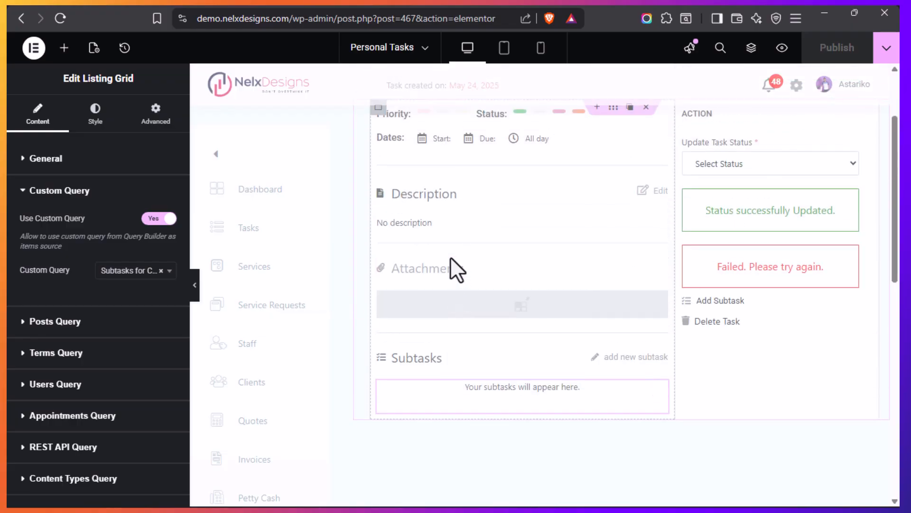
{"action": "scroll", "coordinate": [450, 256], "scroll_direction": "down", "scroll_amount": 3}
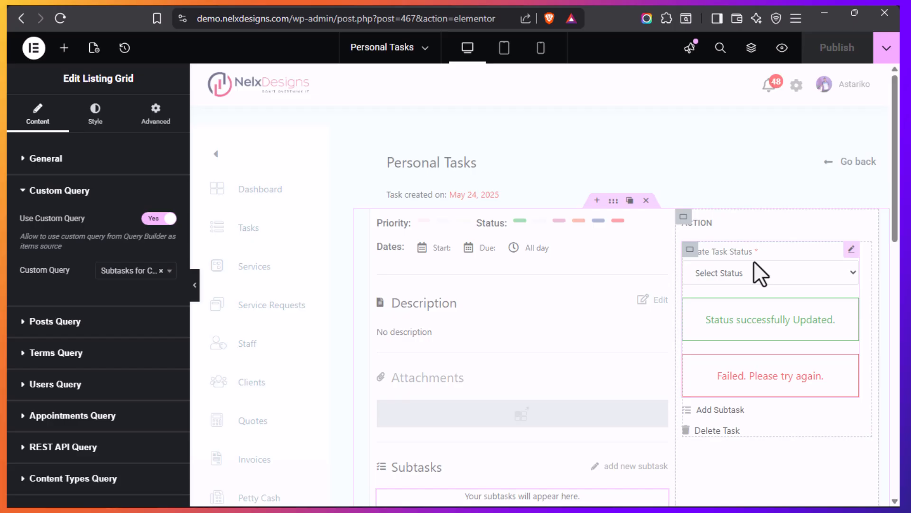
{"action": "scroll", "coordinate": [546, 301], "scroll_direction": "down", "scroll_amount": 8}
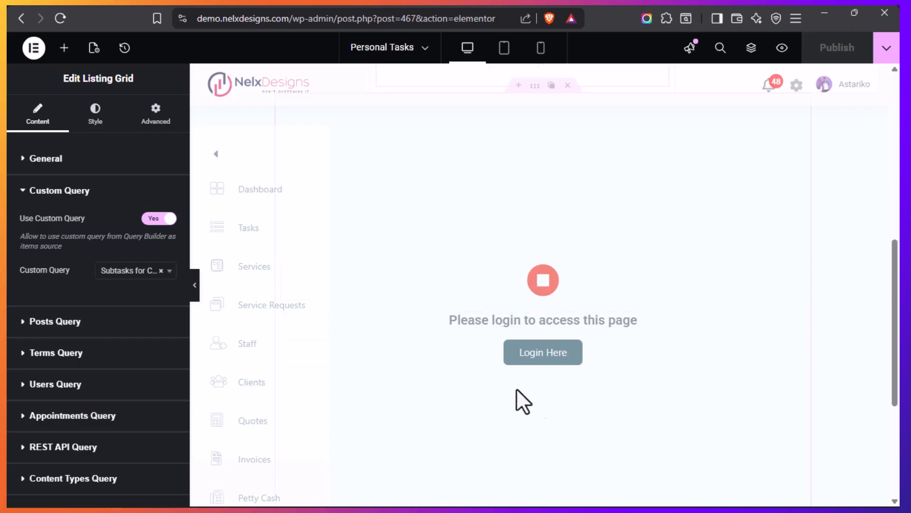
{"action": "scroll", "coordinate": [532, 334], "scroll_direction": "up", "scroll_amount": 2}
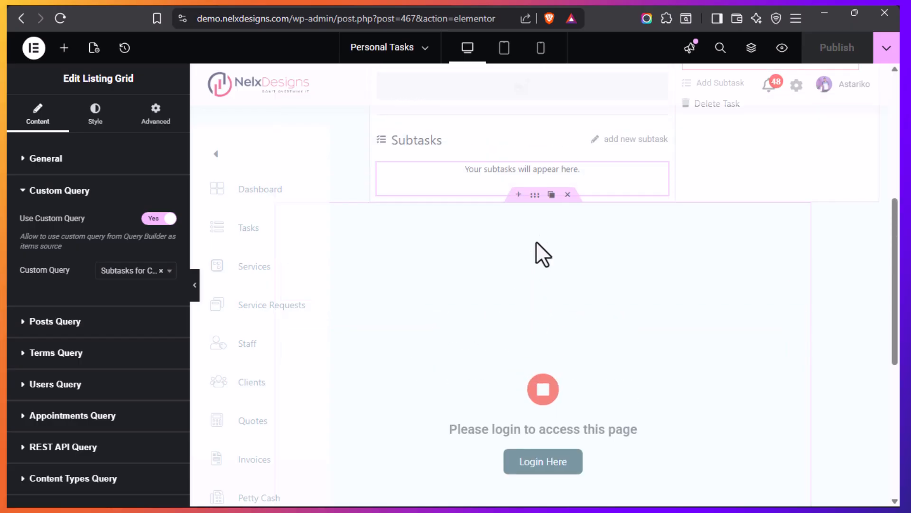
{"action": "left_click", "coordinate": [534, 195]}
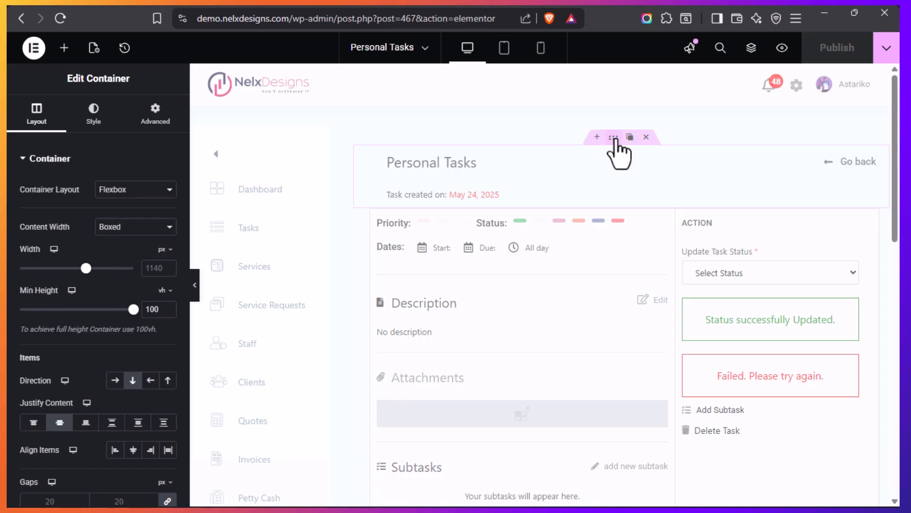
Check the Dynamic Visibility condition of the header container holding the Personal Tasks title and creation date
{"action": "left_click", "coordinate": [614, 139]}
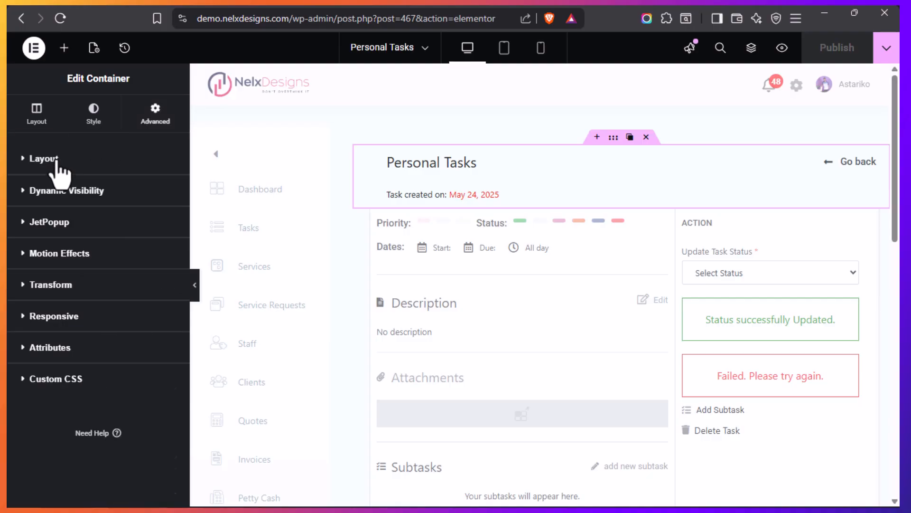
{"action": "left_click", "coordinate": [29, 192]}
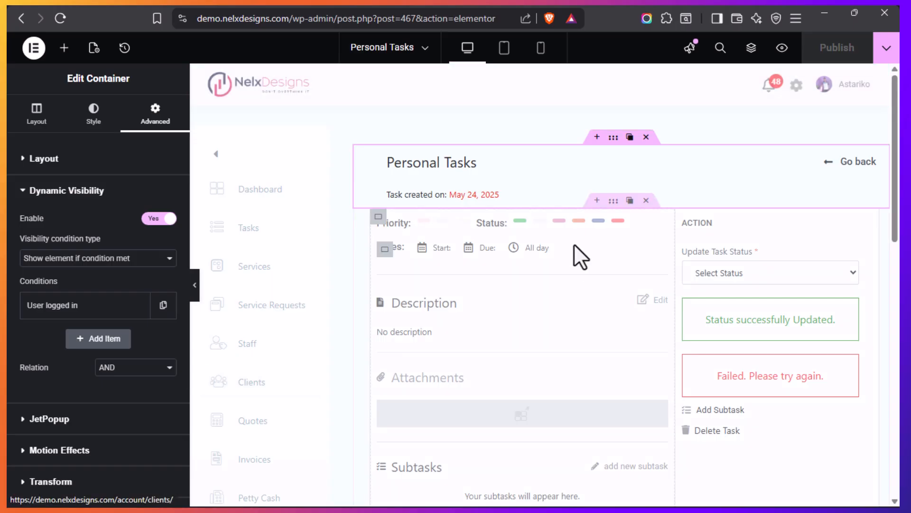
{"action": "scroll", "coordinate": [588, 340], "scroll_direction": "down", "scroll_amount": 6}
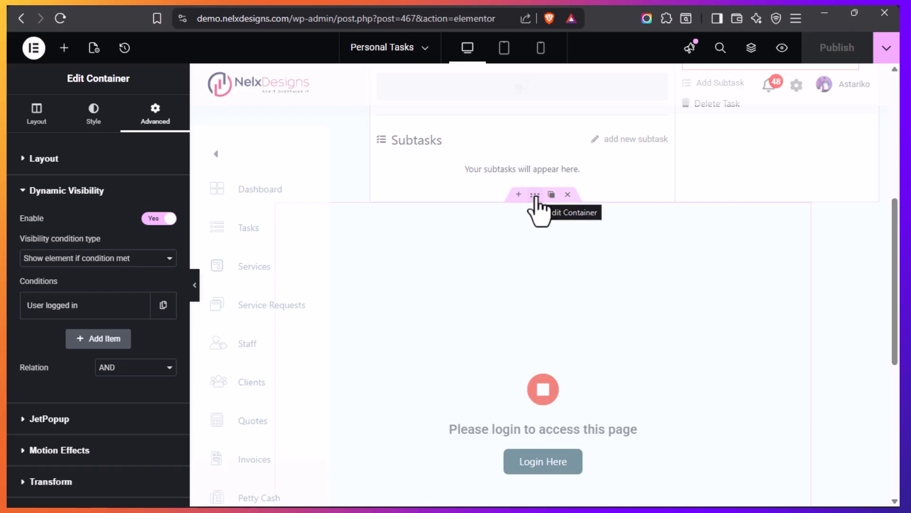
{"action": "scroll", "coordinate": [534, 244], "scroll_direction": "up", "scroll_amount": 6}
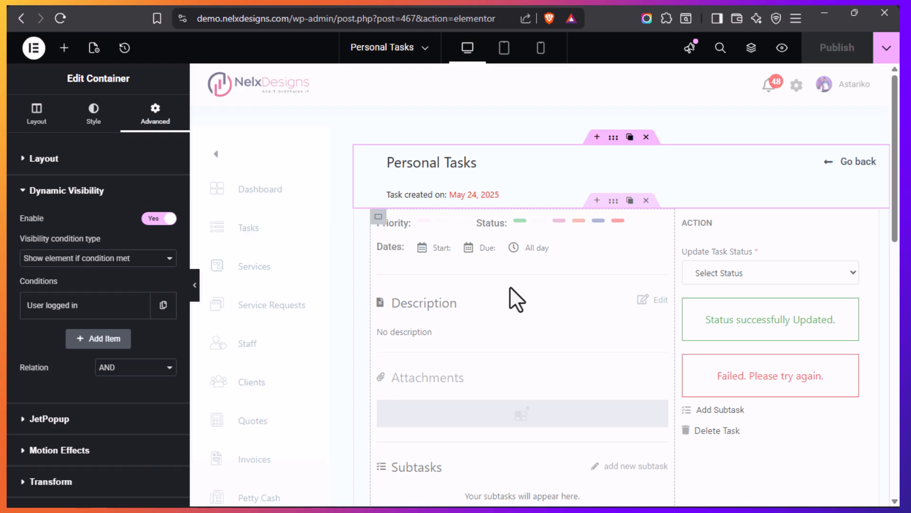
Open the advanced settings of the "Please login to access this page" container and return to the template's header
{"action": "scroll", "coordinate": [520, 287], "scroll_direction": "down", "scroll_amount": 7}
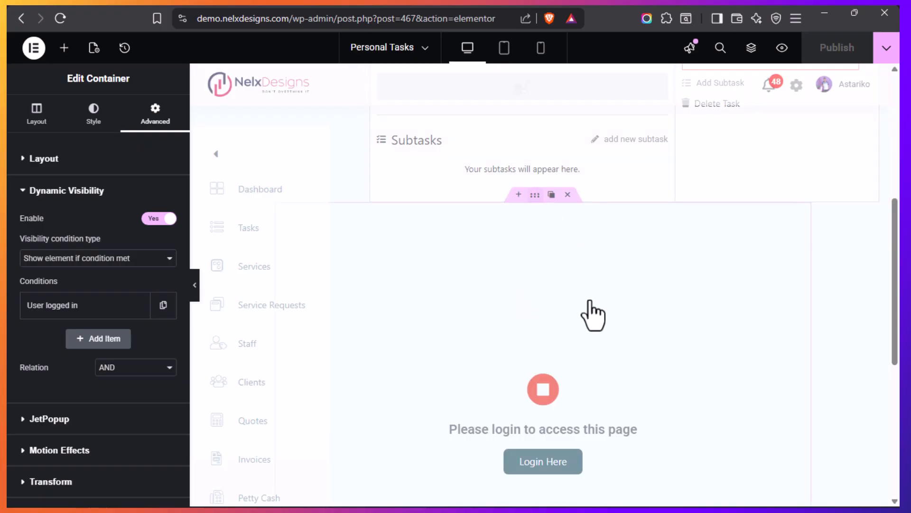
{"action": "left_click", "coordinate": [558, 321]}
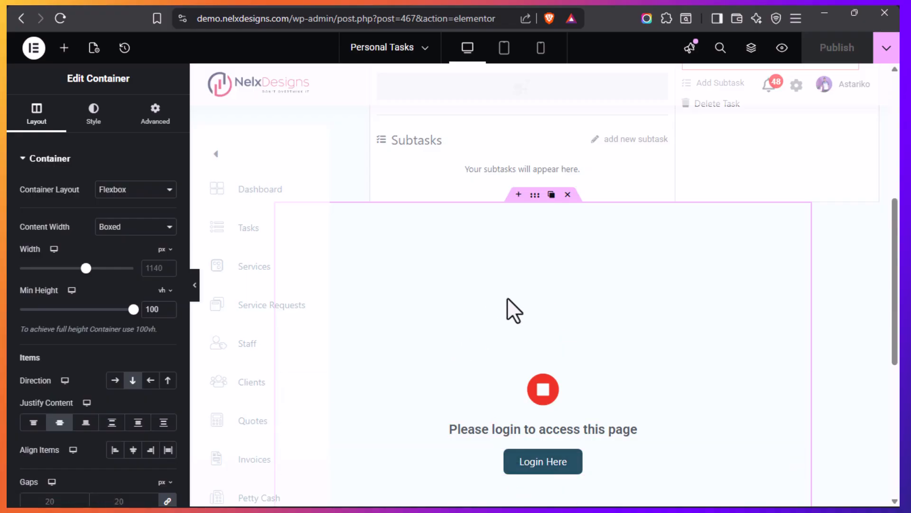
{"action": "left_click", "coordinate": [152, 125]}
{"action": "scroll", "coordinate": [464, 325], "scroll_direction": "up", "scroll_amount": 2}
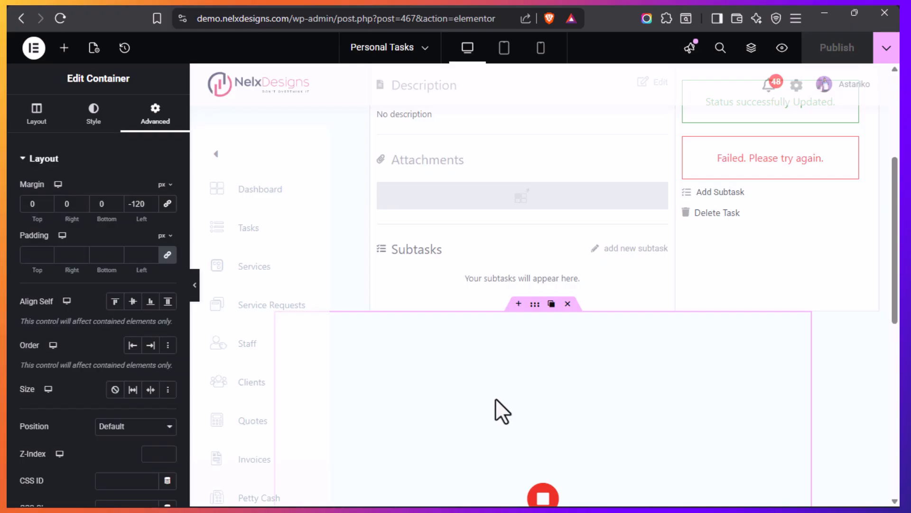
{"action": "scroll", "coordinate": [495, 398], "scroll_direction": "up", "scroll_amount": 5}
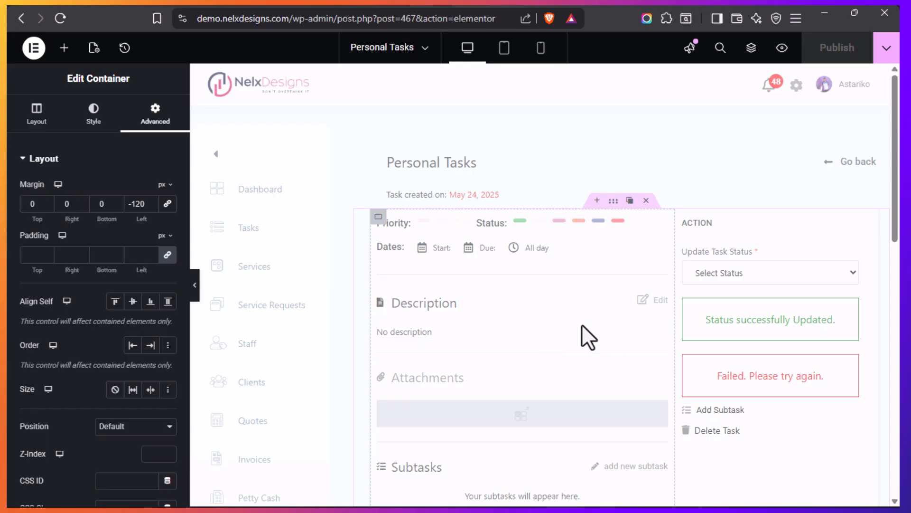
Check which popup is attached to the Description section's Edit icon list and its JetPopup trigger settings
{"action": "scroll", "coordinate": [582, 324], "scroll_direction": "down", "scroll_amount": 3}
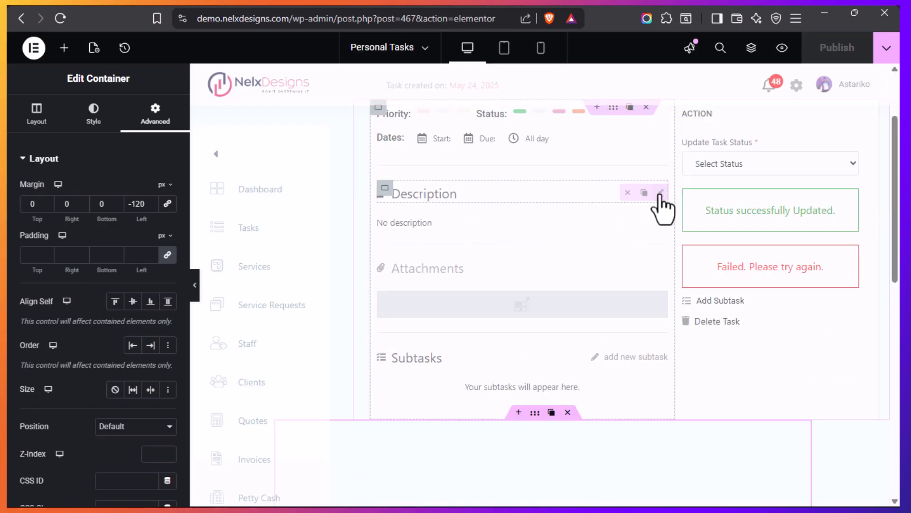
{"action": "left_click", "coordinate": [660, 194]}
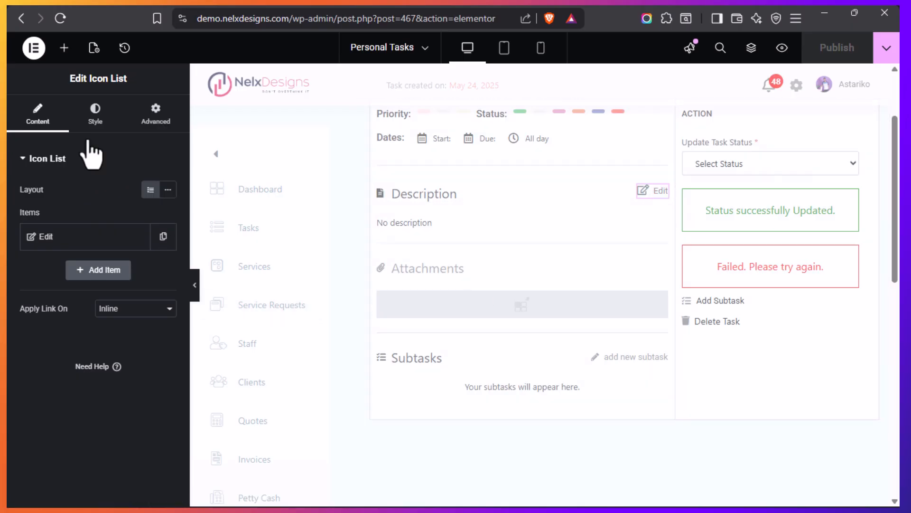
{"action": "left_click", "coordinate": [155, 122]}
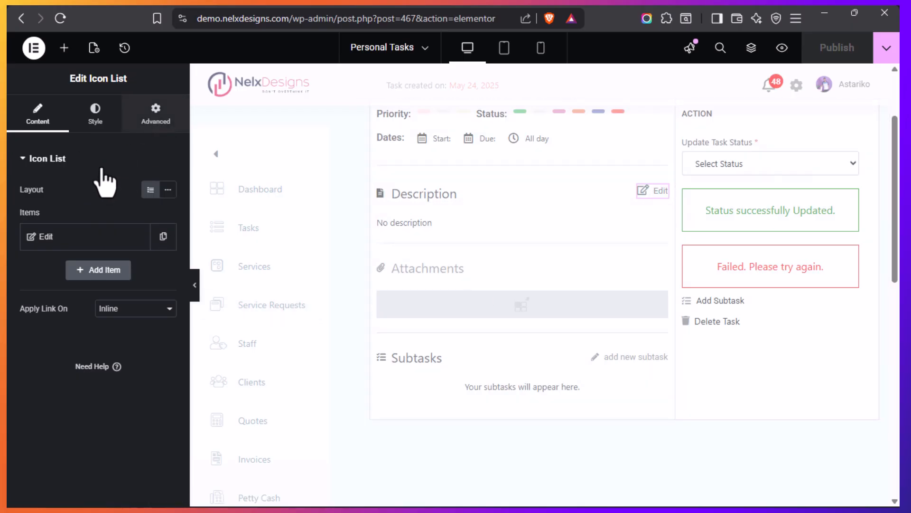
{"action": "left_click", "coordinate": [90, 167]}
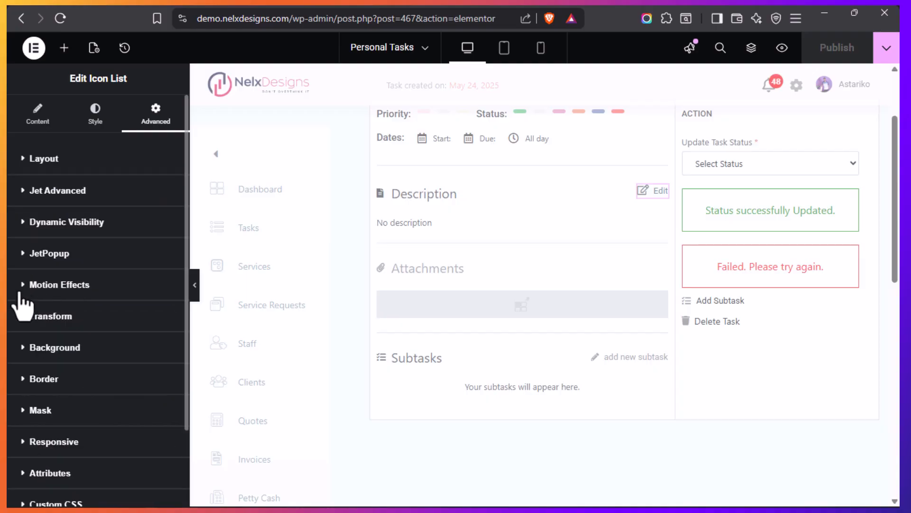
{"action": "left_click", "coordinate": [25, 256]}
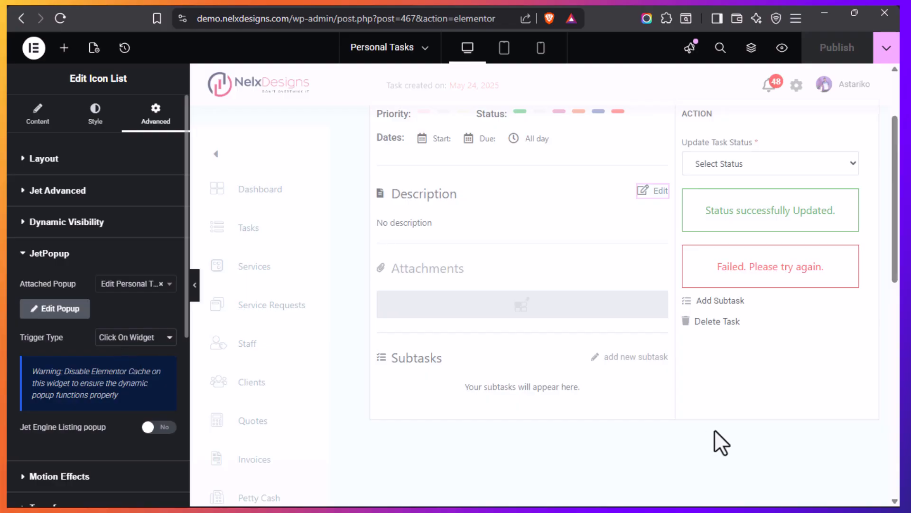
Examine the custom CSS that hides the submit button of the Update Task Status form
{"action": "scroll", "coordinate": [606, 328], "scroll_direction": "up", "scroll_amount": 2}
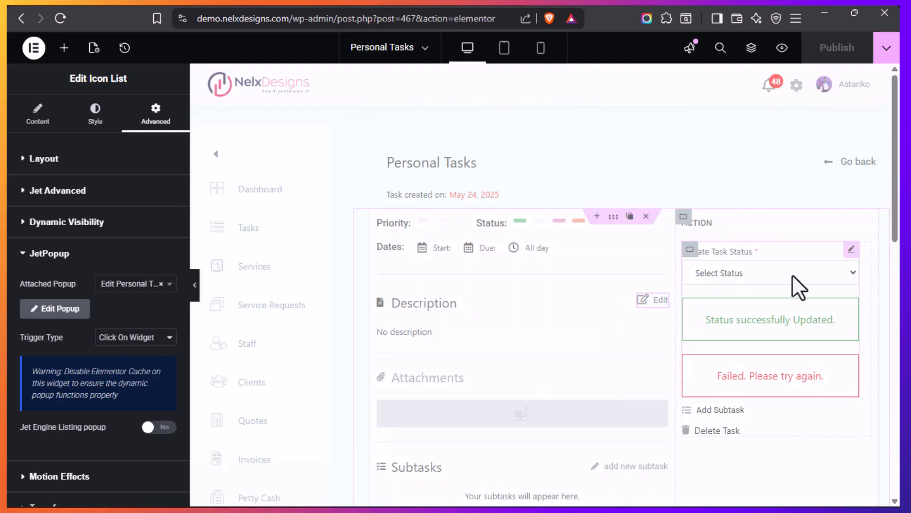
{"action": "left_click", "coordinate": [851, 252]}
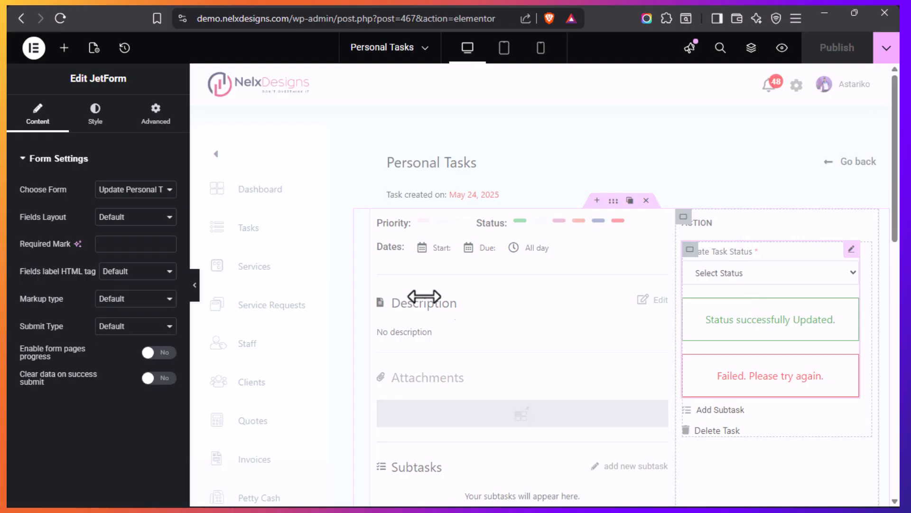
{"action": "left_click", "coordinate": [156, 119]}
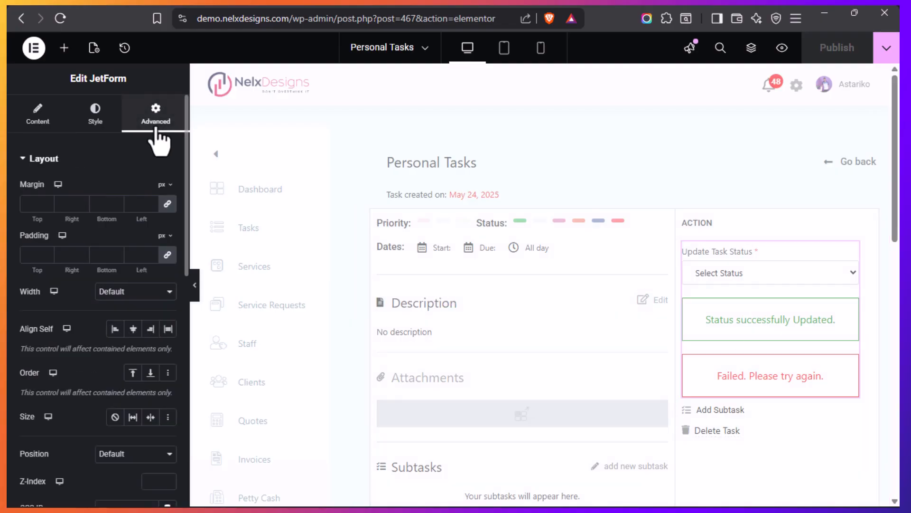
{"action": "left_click", "coordinate": [44, 159]}
{"action": "scroll", "coordinate": [62, 300], "scroll_direction": "down", "scroll_amount": 1}
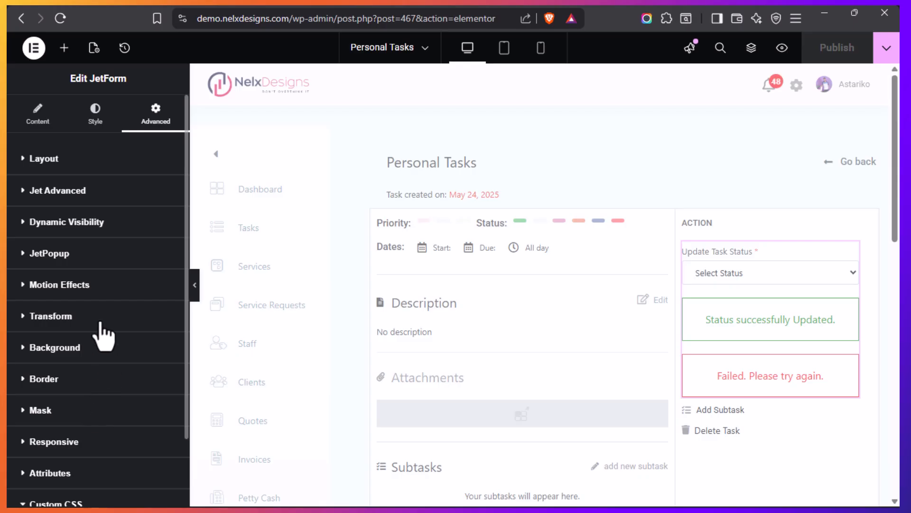
{"action": "scroll", "coordinate": [97, 327], "scroll_direction": "down", "scroll_amount": 8}
{"action": "scroll", "coordinate": [118, 373], "scroll_direction": "up", "scroll_amount": 5}
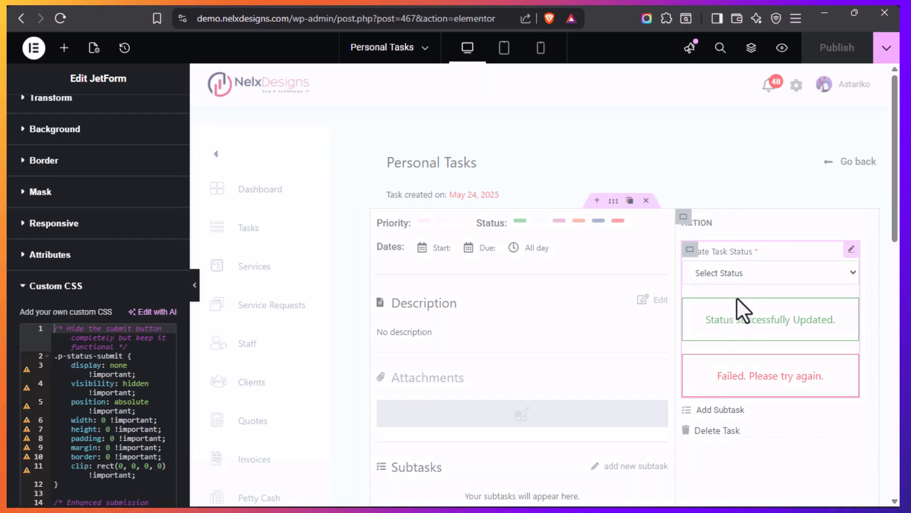
{"action": "mouse_move", "coordinate": [6, 303]}
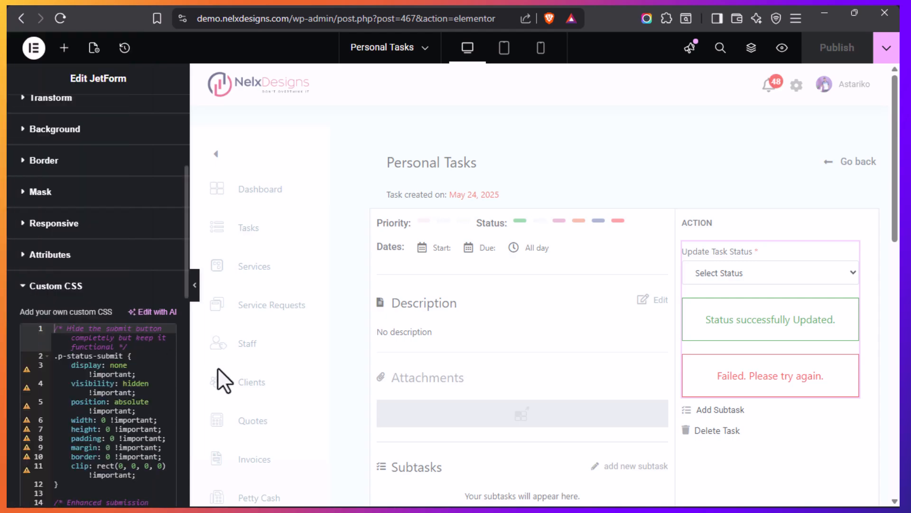
Temporarily break the .p-status-submit selector in the form's custom CSS to reveal the submit button, and restore the selector
{"action": "left_click", "coordinate": [121, 355]}
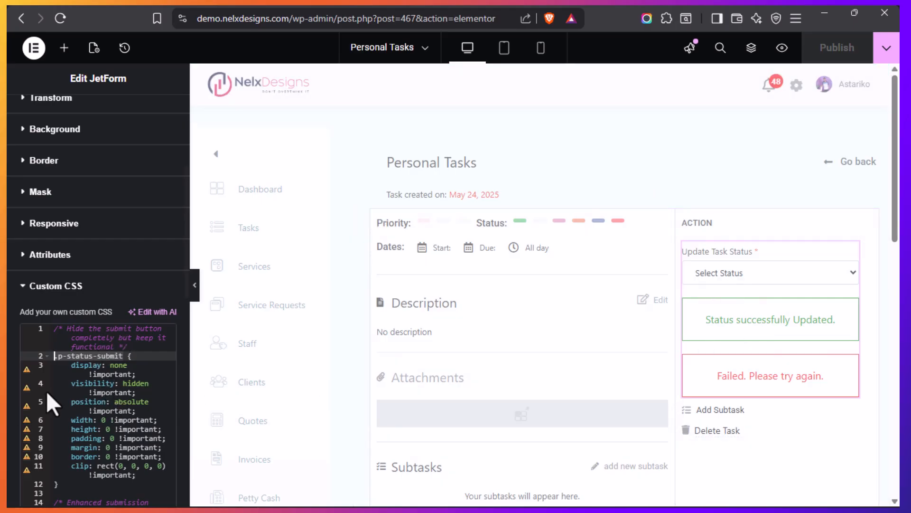
{"action": "left_click", "coordinate": [64, 355]}
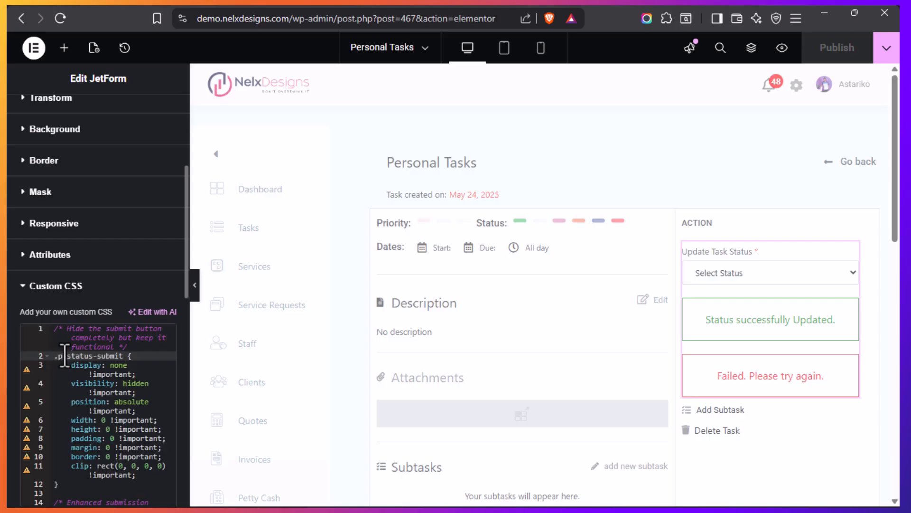
{"action": "type", "text": "-"}
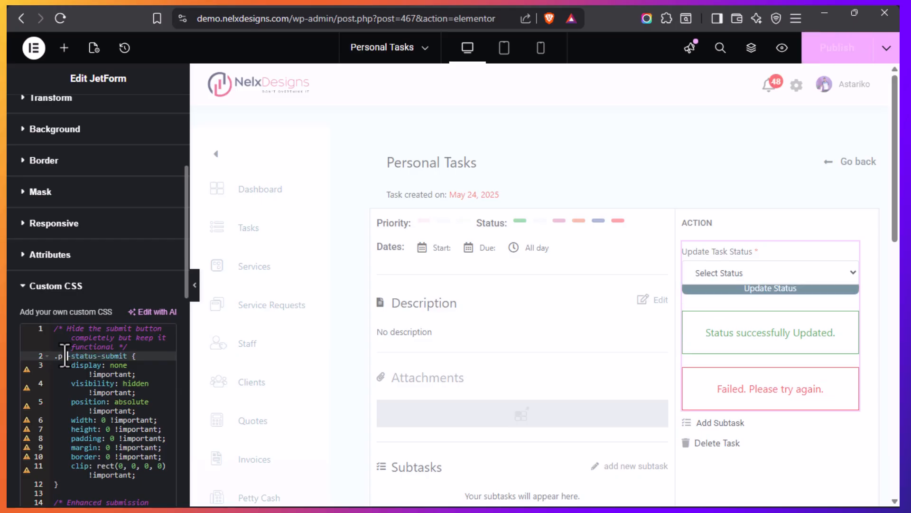
{"action": "key", "text": "BackSpace"}
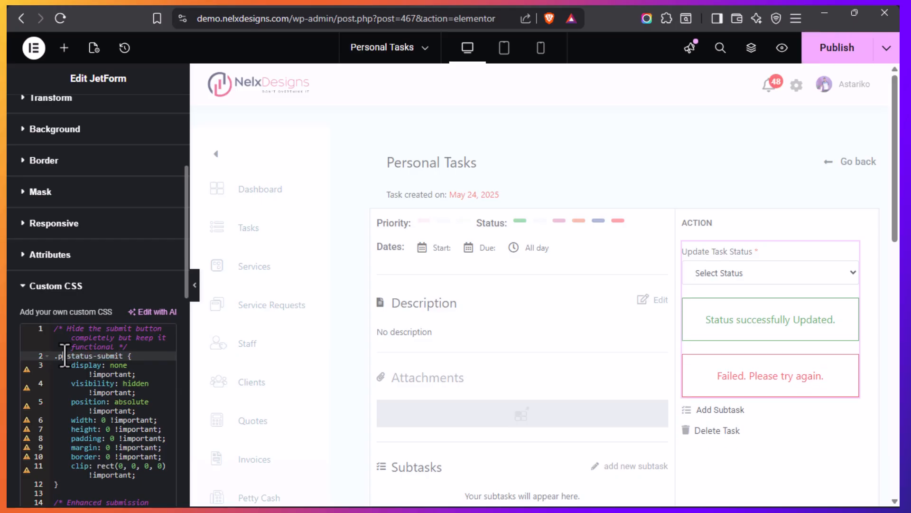
{"action": "key", "text": "BackSpace"}
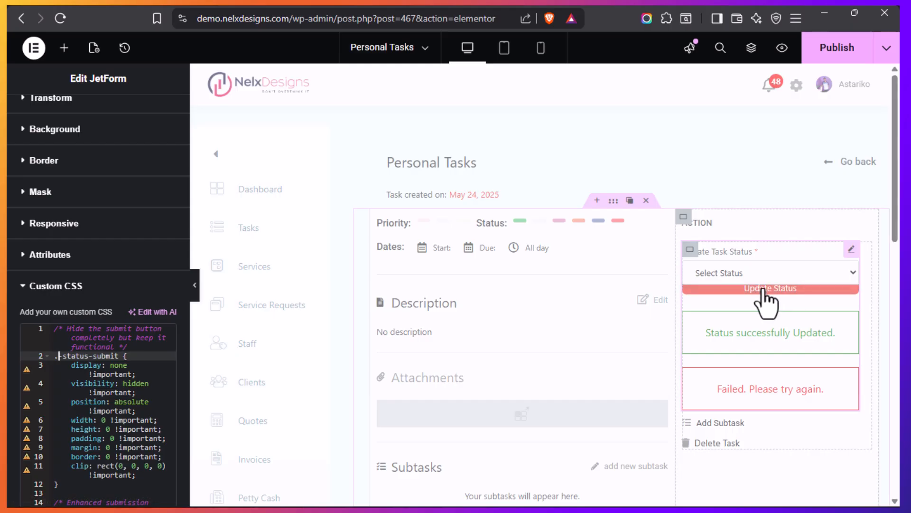
{"action": "type", "text": "-"}
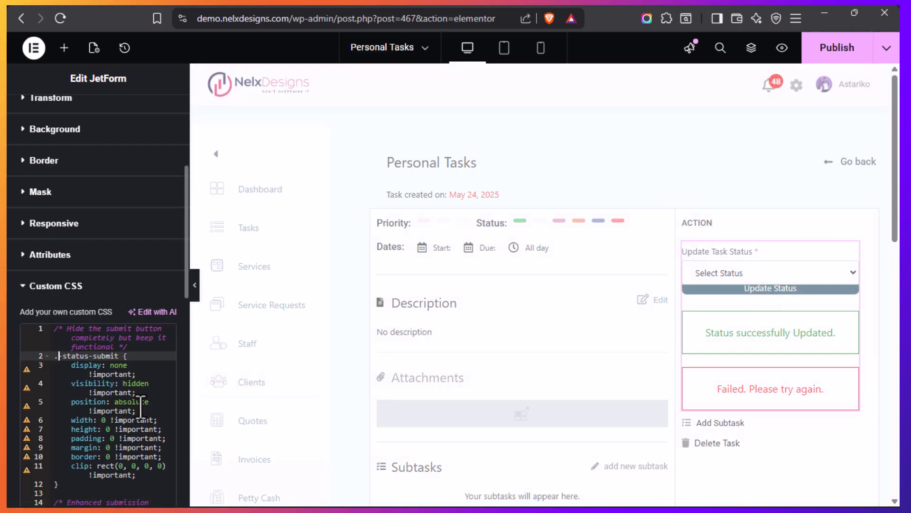
{"action": "type", "text": "p"}
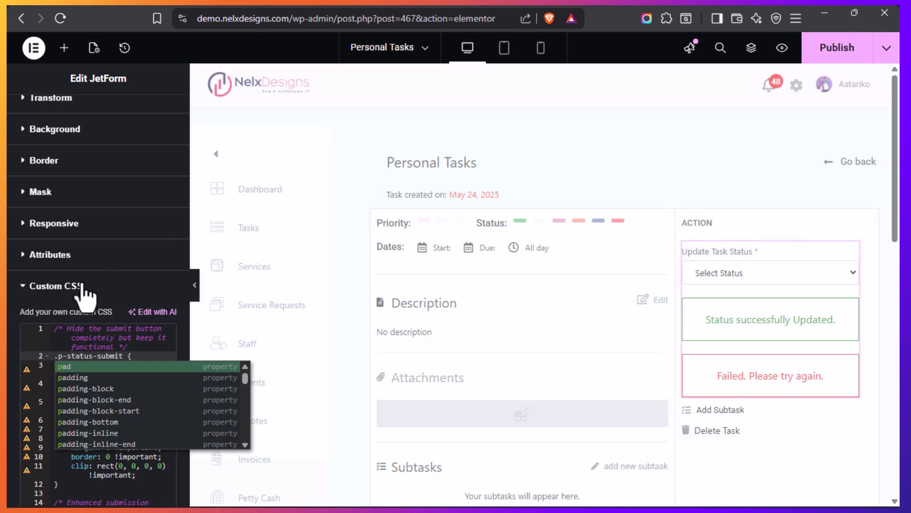
{"action": "left_click", "coordinate": [52, 287]}
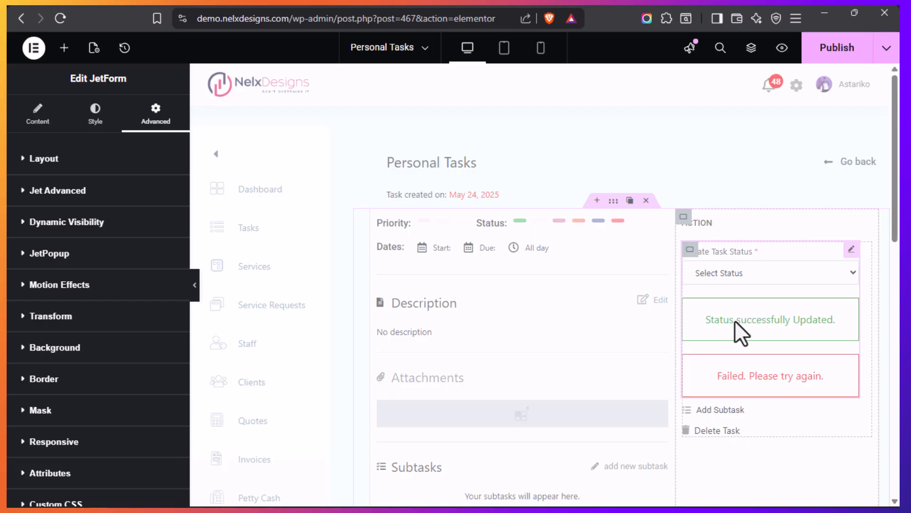
Review the Delete Task dynamic link's source options and its confirm deletion message
{"action": "scroll", "coordinate": [736, 321], "scroll_direction": "down", "scroll_amount": 2}
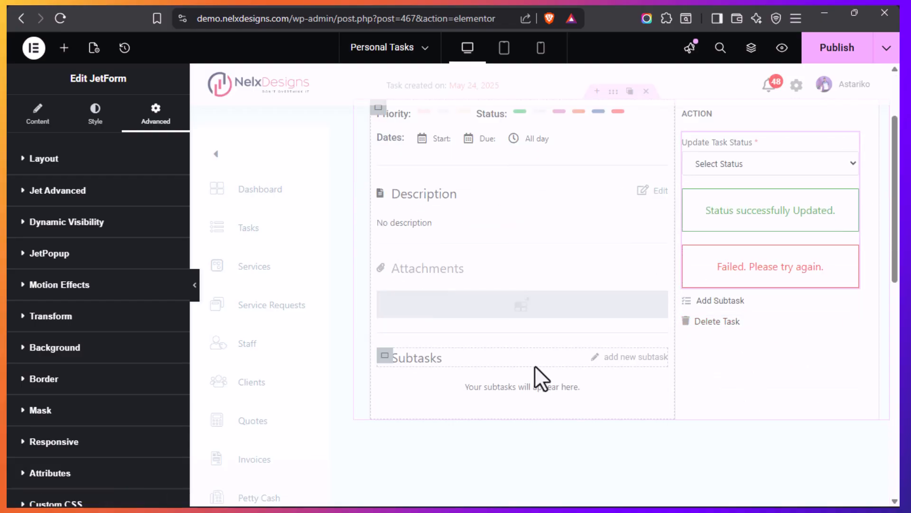
{"action": "mouse_move", "coordinate": [851, 324]}
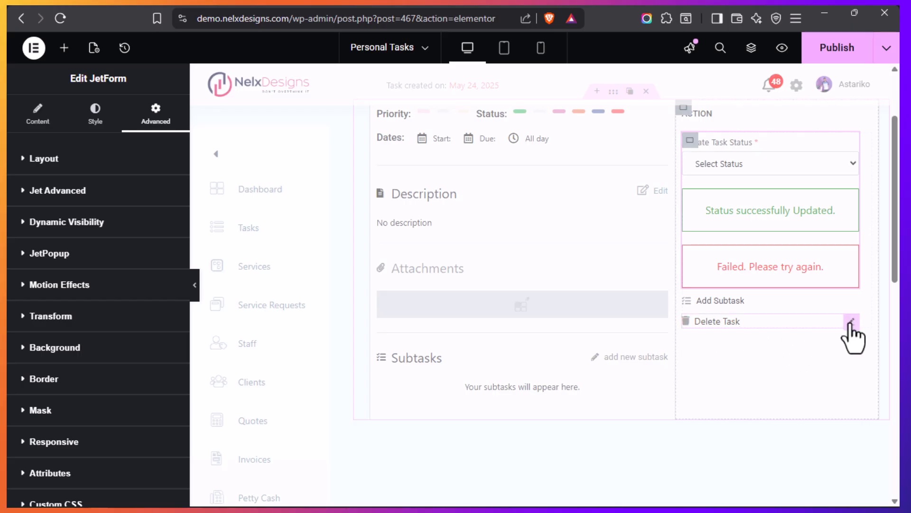
{"action": "left_click", "coordinate": [851, 322]}
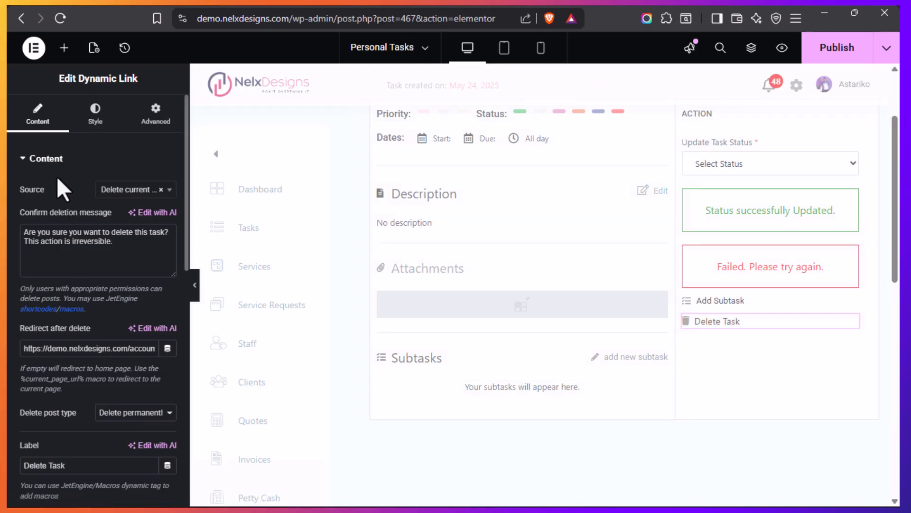
{"action": "left_click", "coordinate": [167, 197]}
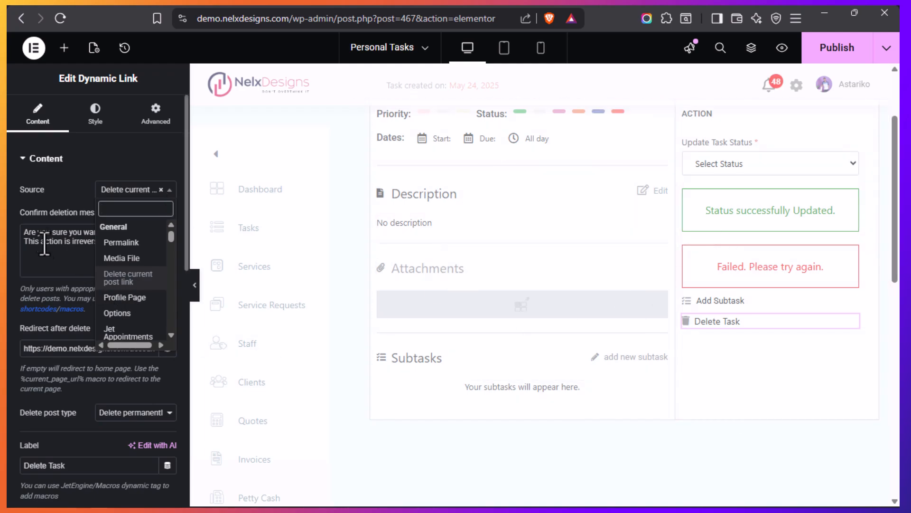
{"action": "left_click", "coordinate": [70, 196]}
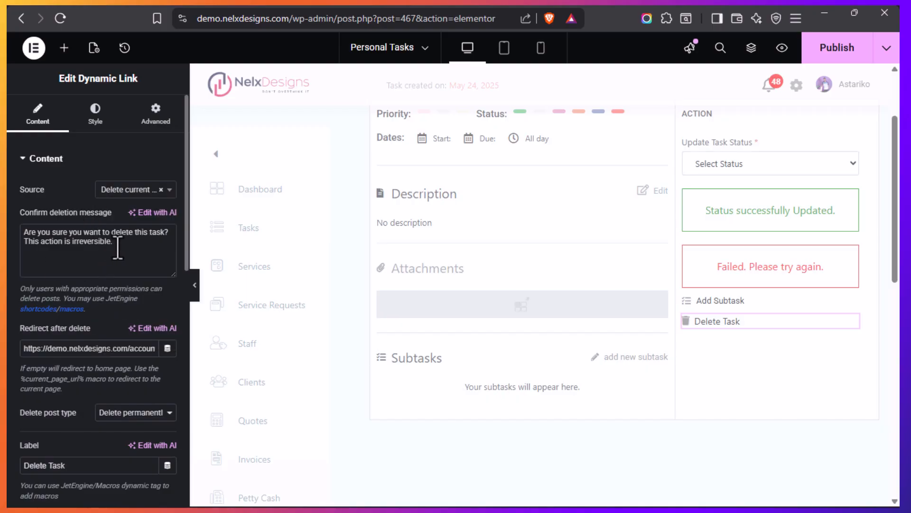
{"action": "left_click_drag", "start_coordinate": [114, 241], "coordinate": [22, 231]}
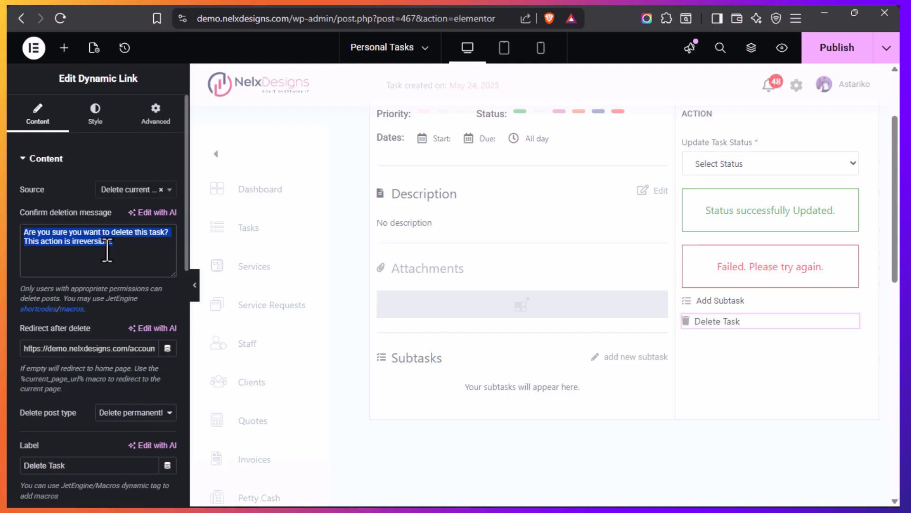
{"action": "left_click", "coordinate": [137, 241]}
Review the Delete Task link's redirect address and remaining options, keeping the delete post type at Delete permanently
{"action": "scroll", "coordinate": [105, 307], "scroll_direction": "down", "scroll_amount": 2}
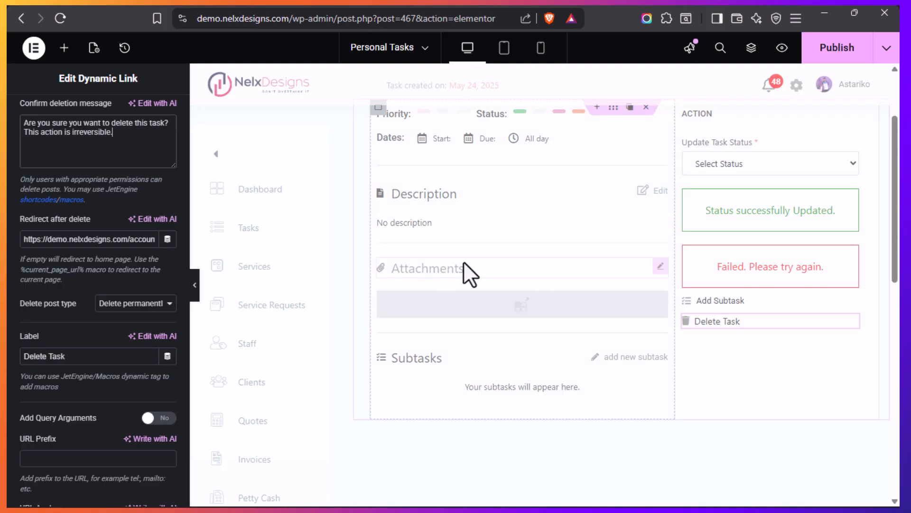
{"action": "left_click", "coordinate": [119, 241]}
{"action": "key", "text": "End"}
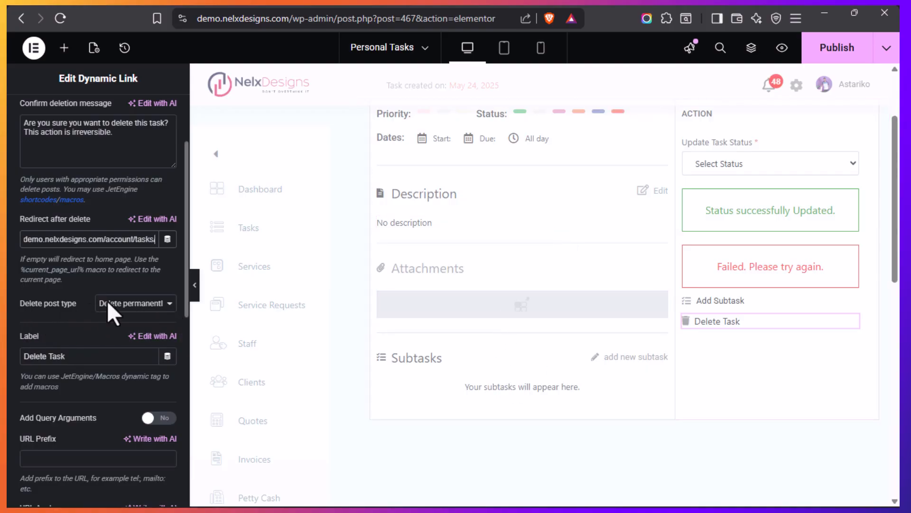
{"action": "left_click", "coordinate": [169, 306]}
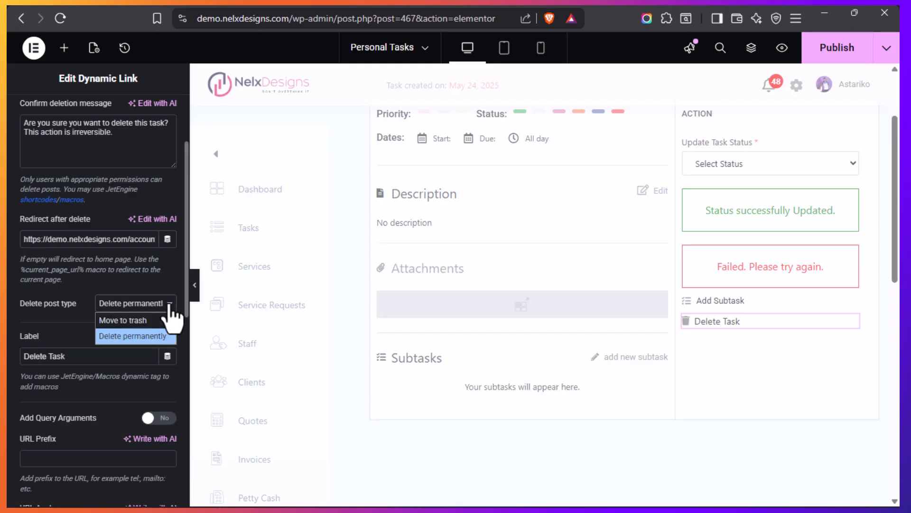
{"action": "left_click", "coordinate": [135, 336]}
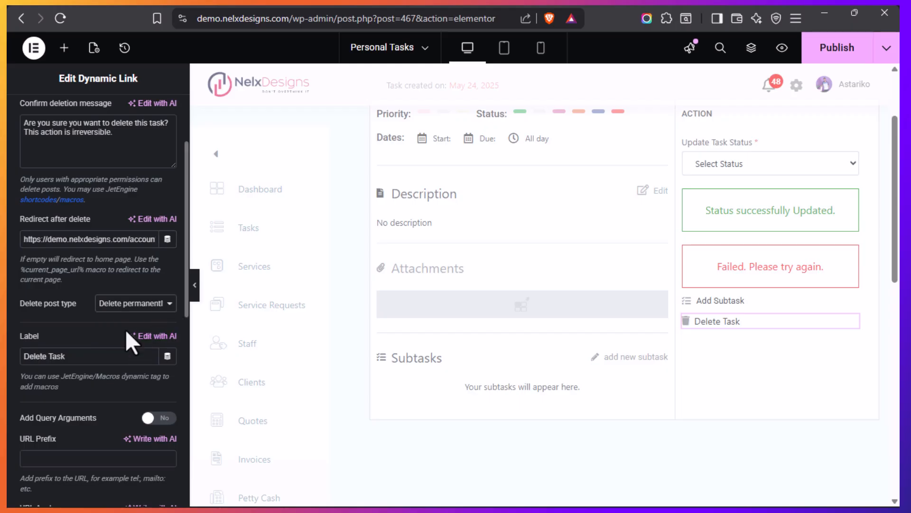
{"action": "scroll", "coordinate": [125, 335], "scroll_direction": "down", "scroll_amount": 5}
{"action": "scroll", "coordinate": [152, 409], "scroll_direction": "down", "scroll_amount": 2}
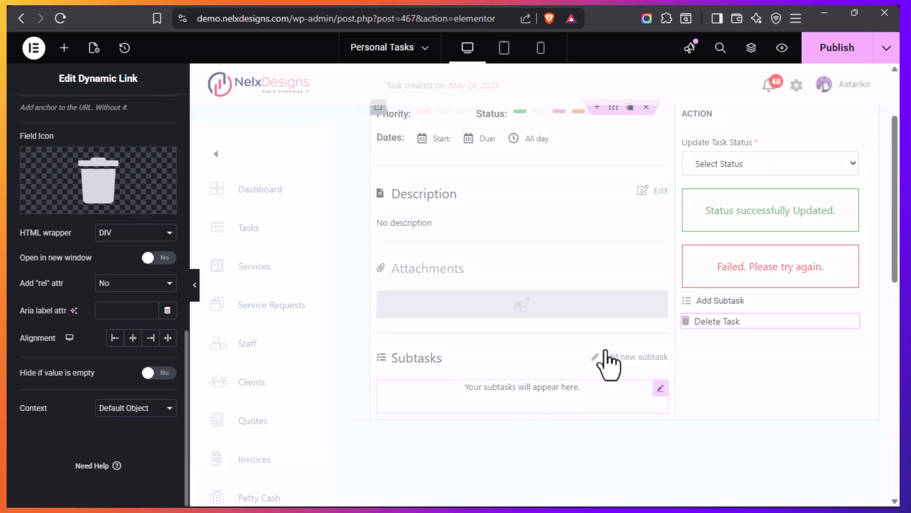
{"action": "scroll", "coordinate": [606, 358], "scroll_direction": "up", "scroll_amount": 3}
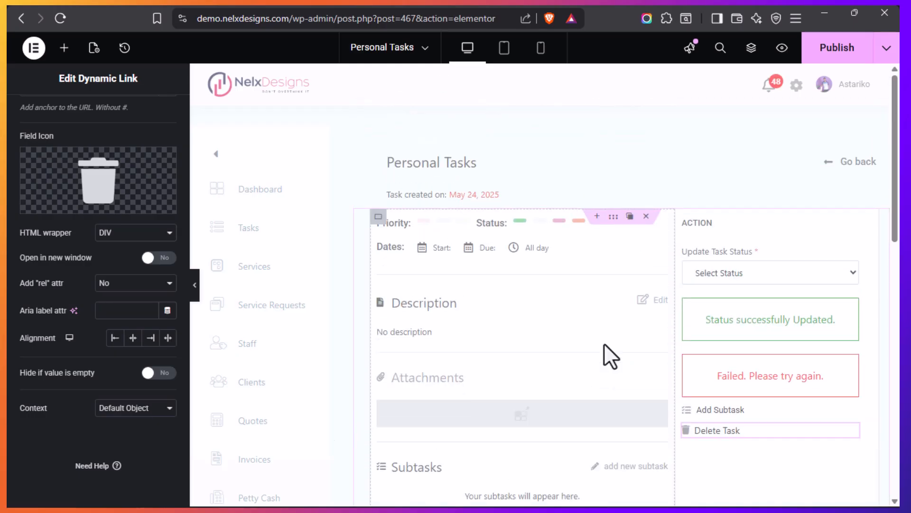